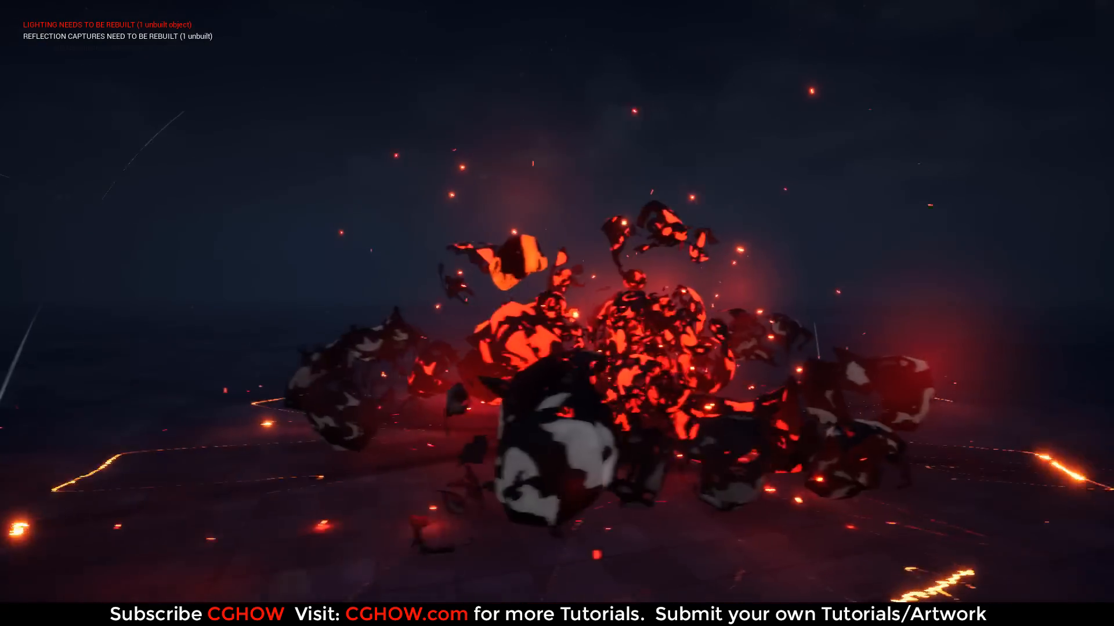
# Stop the running preview, set the spawn position to Default Player Start, and play the level again.
pyautogui.press('F11')
pyautogui.press('Escape')
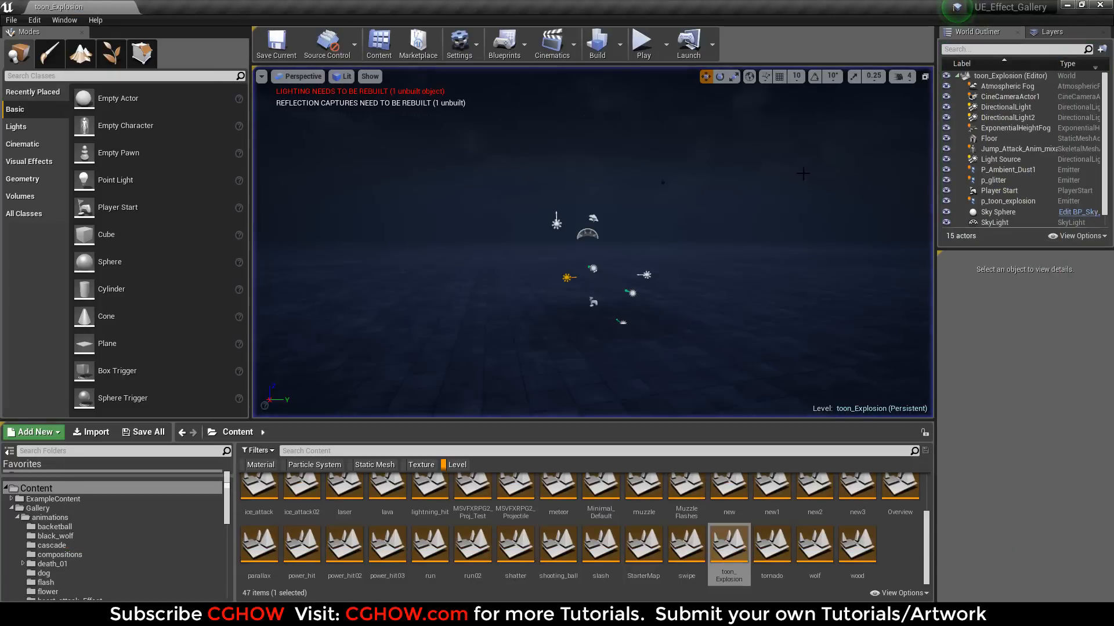
pyautogui.click(666, 48)
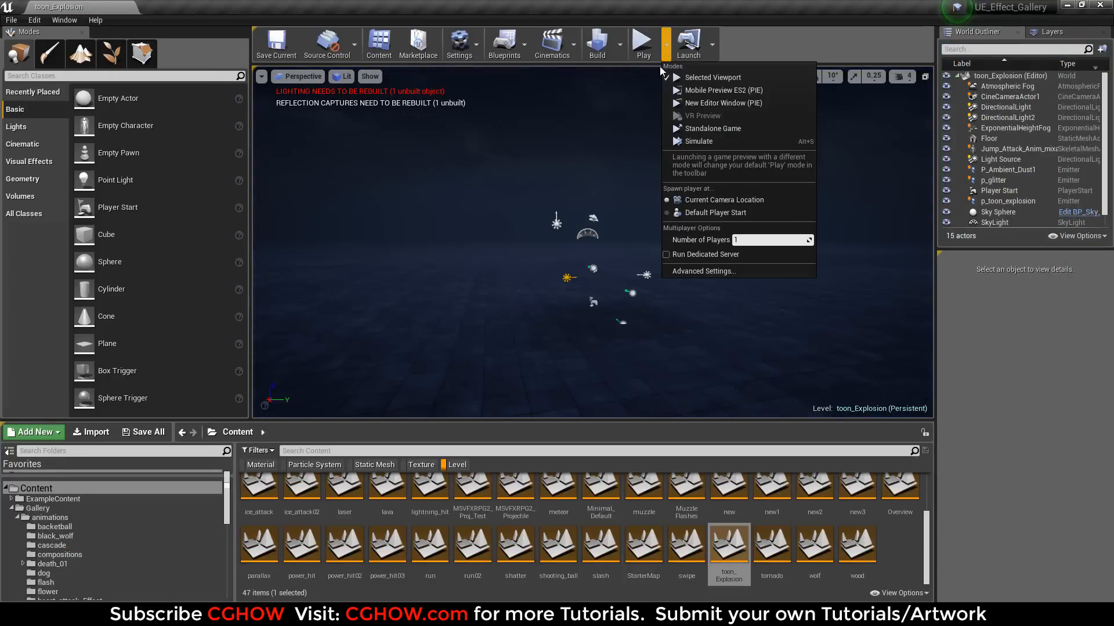
pyautogui.click(723, 213)
pyautogui.click(641, 44)
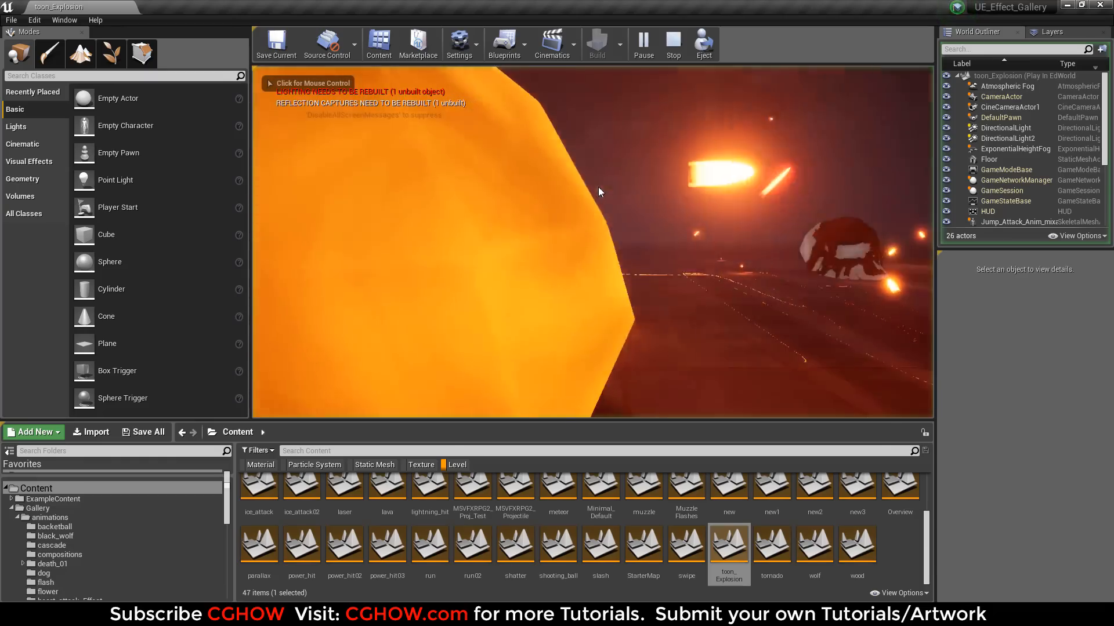
# Watch the toon explosion full screen in the running level, and end the play session.
pyautogui.click(598, 187)
pyautogui.press('F11')
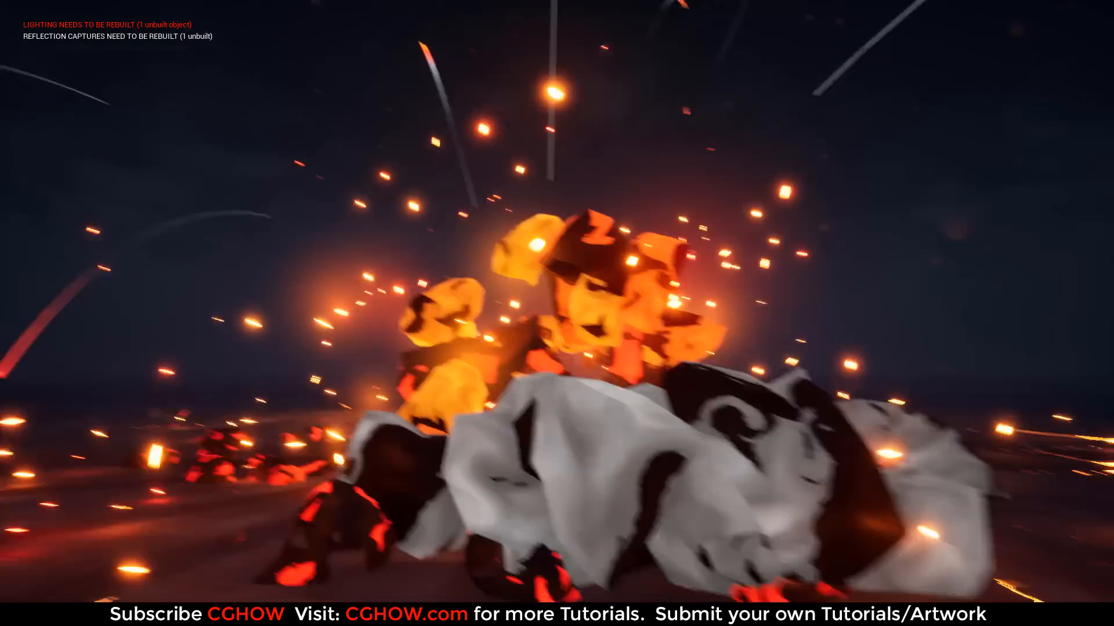
pyautogui.press('F11')
pyautogui.press('Escape')
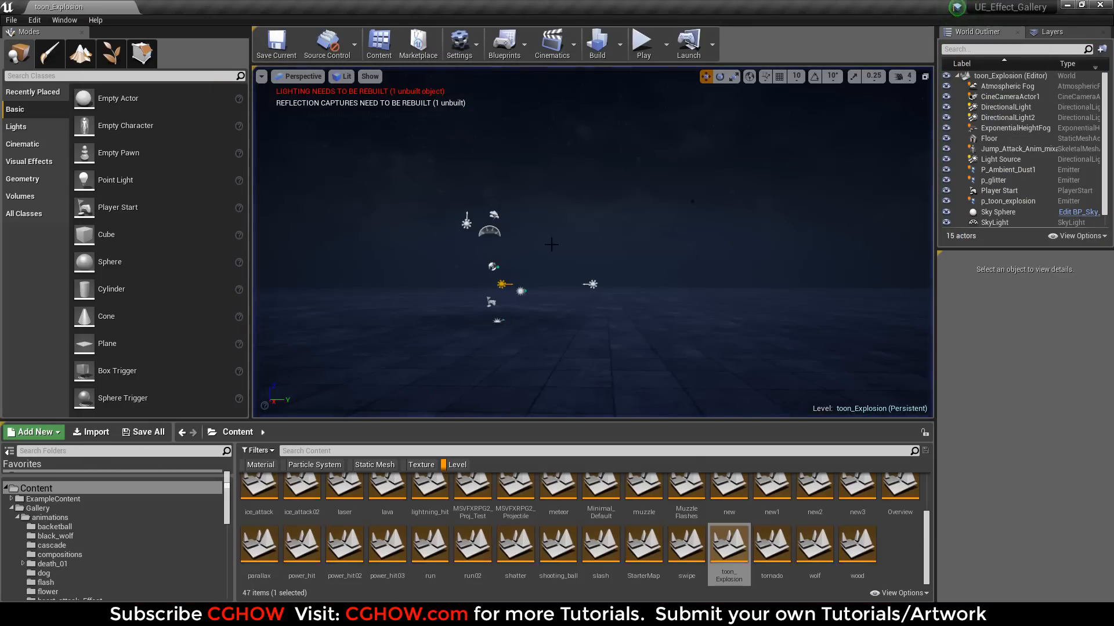
# Select the p_toon_explosion emitter in the level and open its particle system for editing.
pyautogui.click(521, 290)
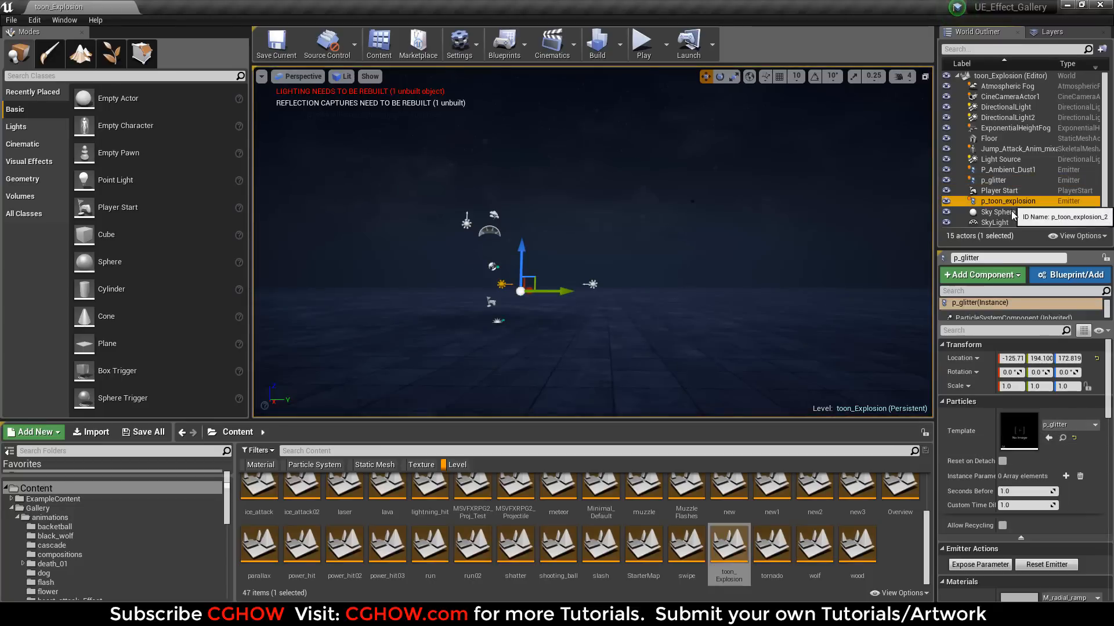
pyautogui.click(1062, 438)
pyautogui.doubleClick(388, 496)
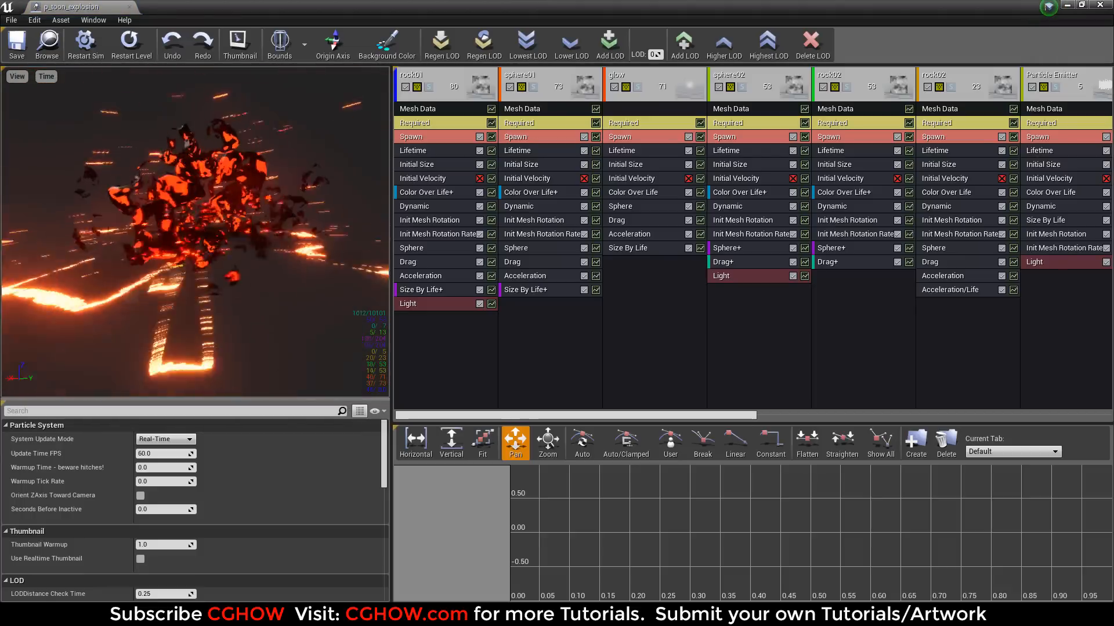
# Replay the complete explosion several times in the particle preview and examine it from different angles.
pyautogui.click(129, 42)
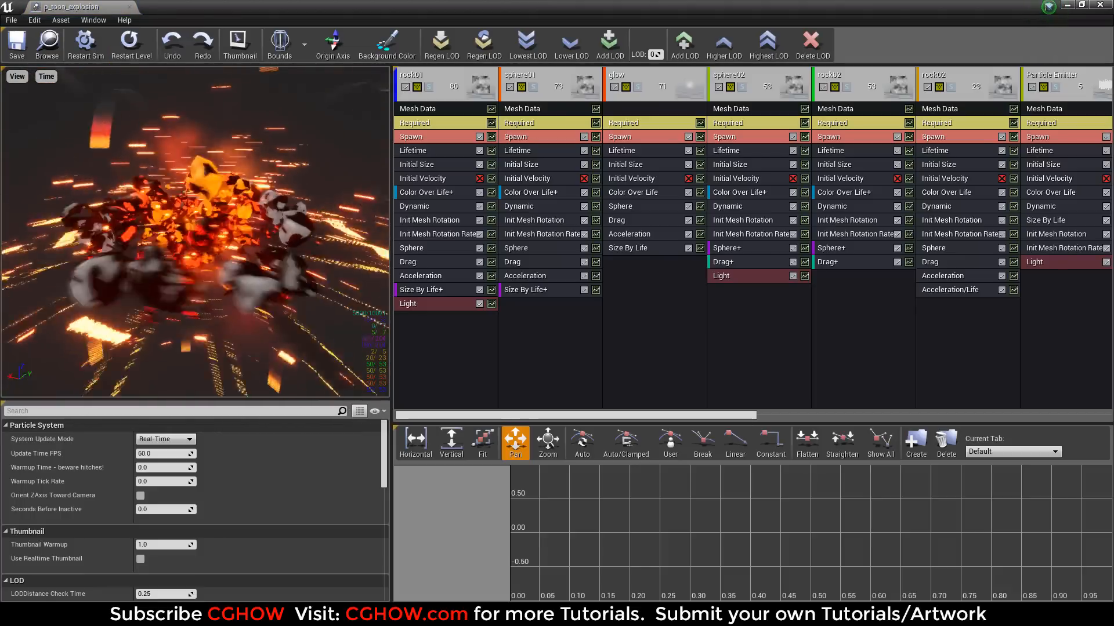
pyautogui.click(130, 53)
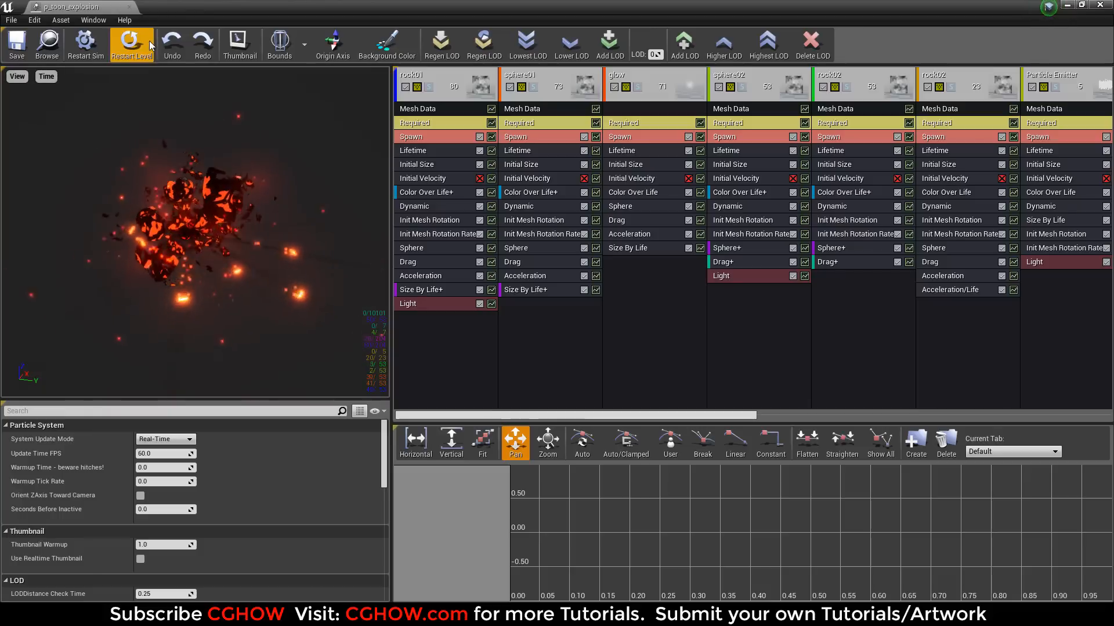
pyautogui.click(149, 46)
pyautogui.click(149, 45)
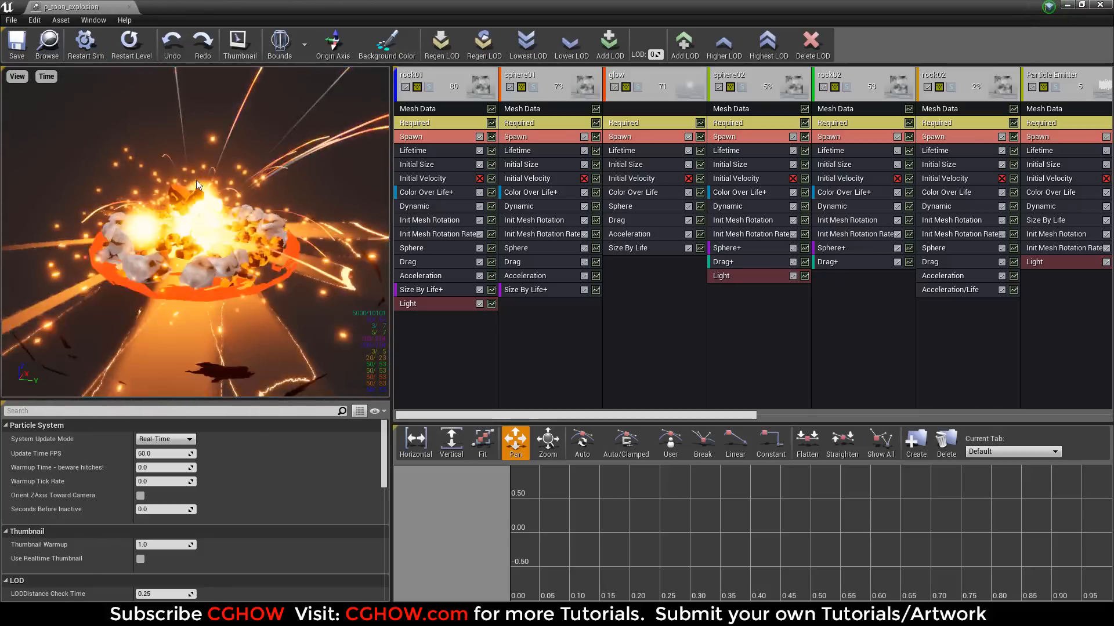
pyautogui.click(130, 45)
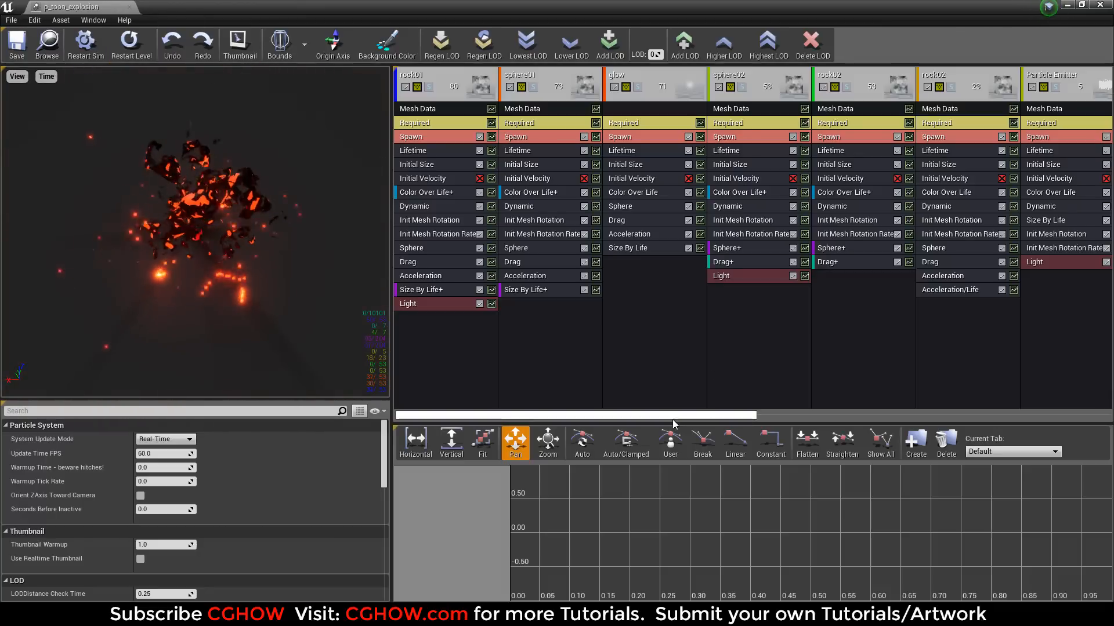
pyautogui.moveTo(673, 416); pyautogui.dragTo(406, 348)
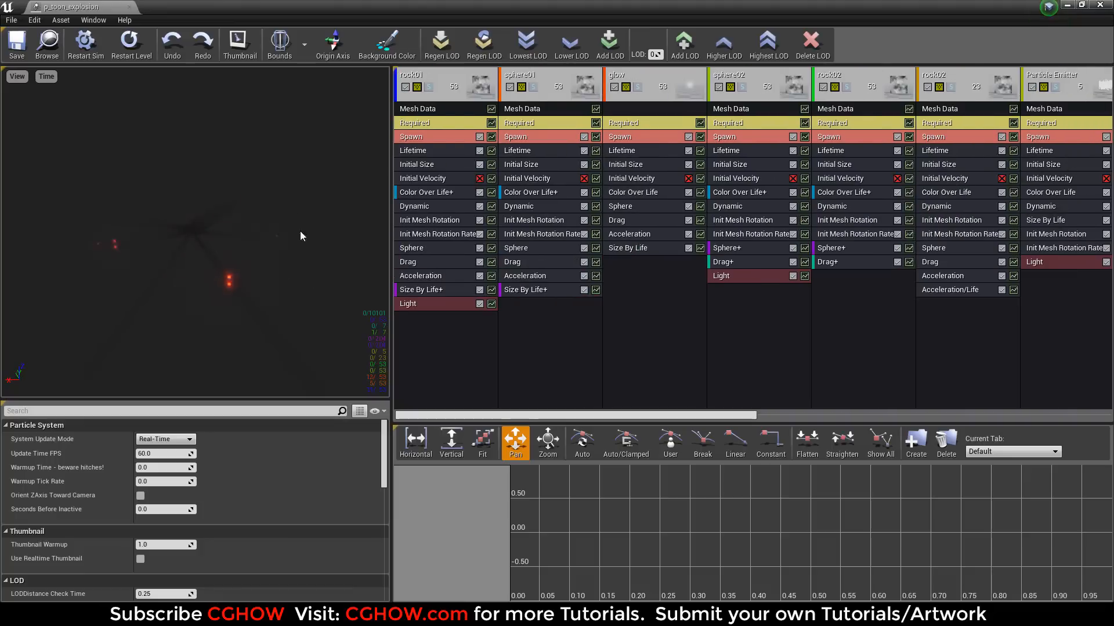
pyautogui.click(130, 45)
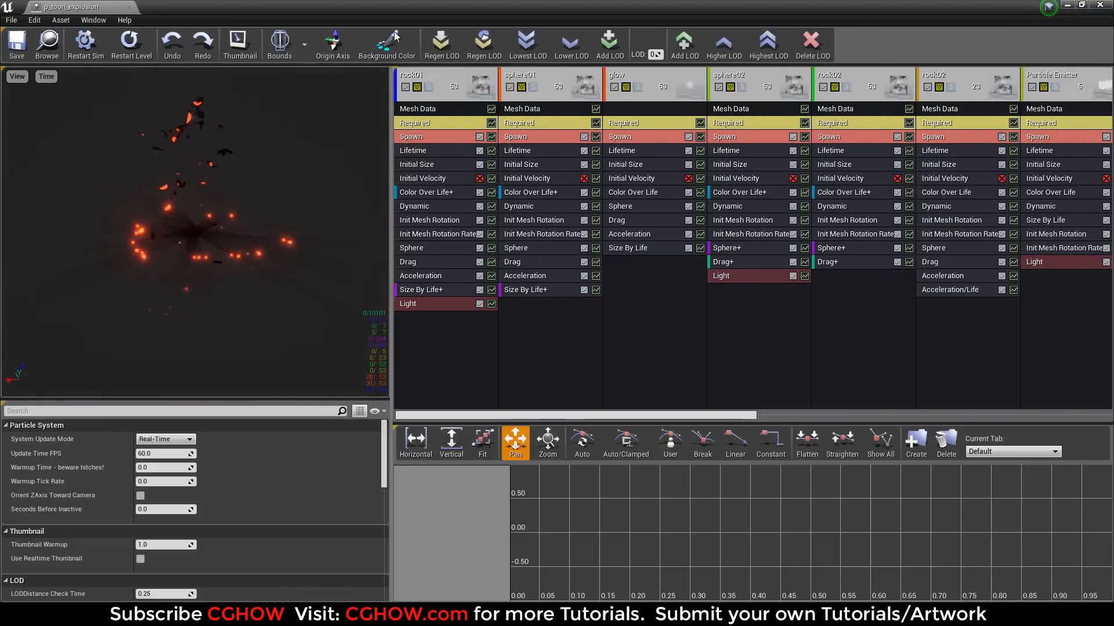
# Solo the rock01 emitter and replay the particle effect.
pyautogui.click(429, 87)
pyautogui.click(130, 45)
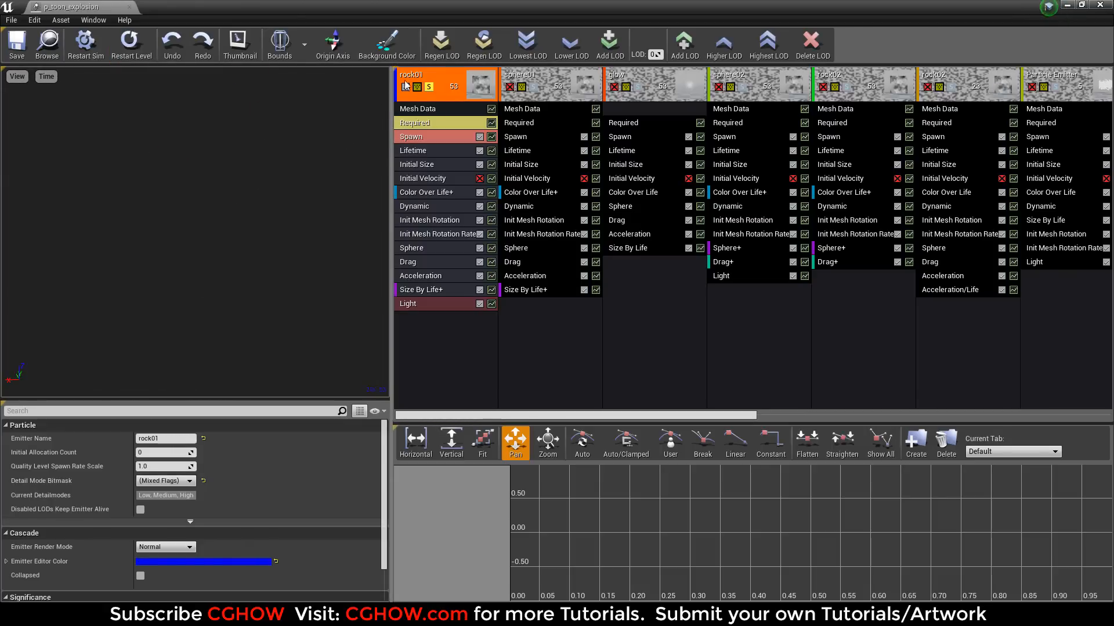
pyautogui.click(129, 54)
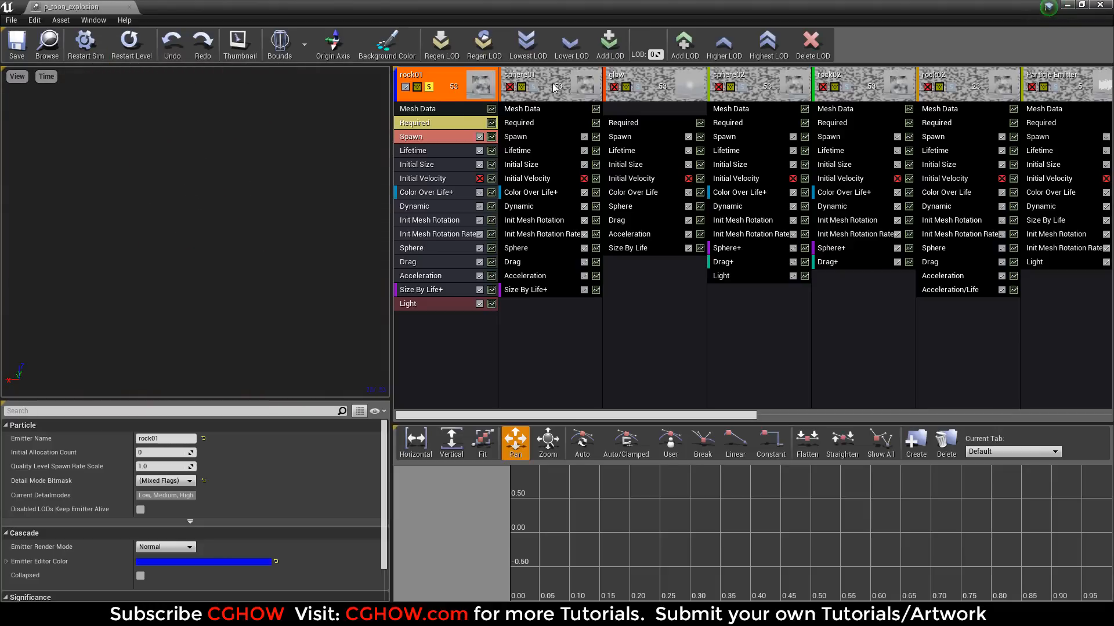
# Solo the sphere01 emitter, replay it on its own in the preview, and turn its solo off.
pyautogui.click(533, 87)
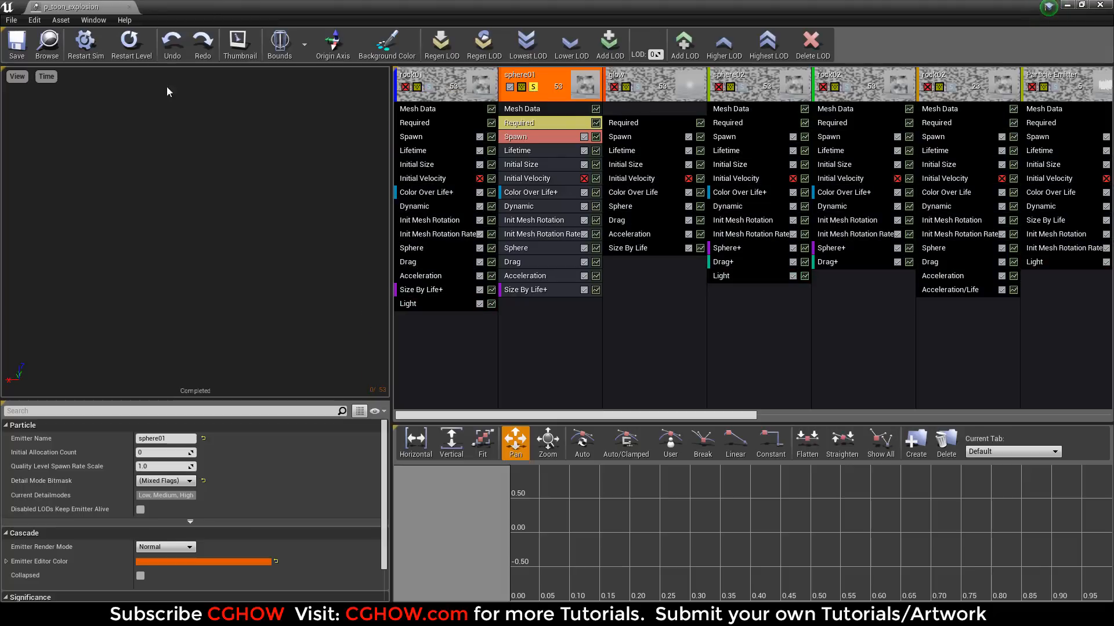
pyautogui.click(125, 58)
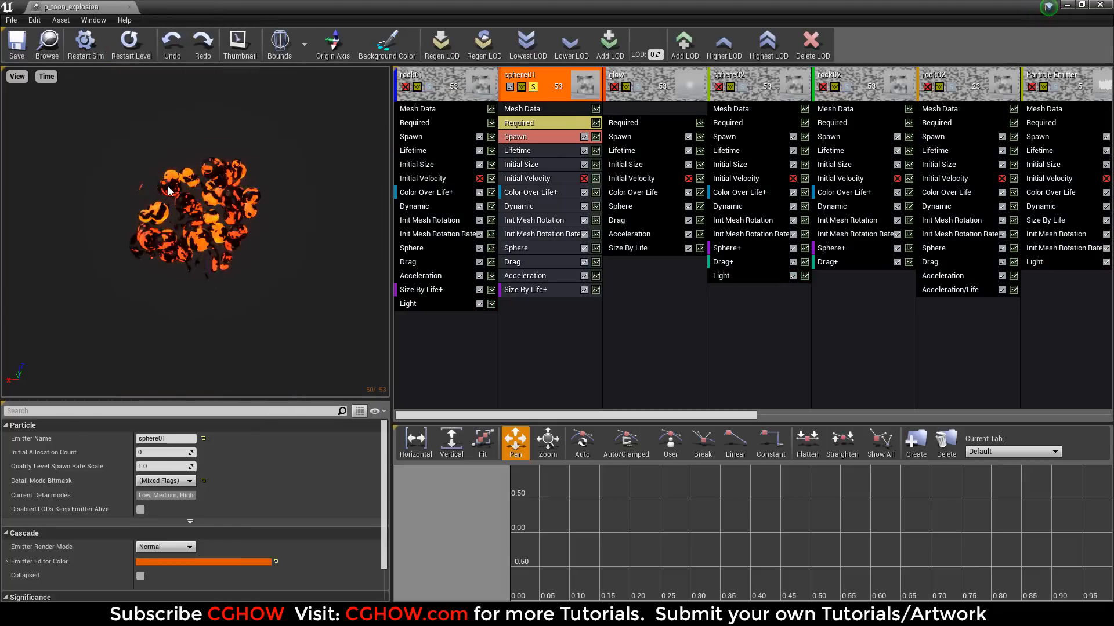
pyautogui.click(533, 87)
# Solo the rock01 emitter again and replay its particles several times.
pyautogui.click(429, 87)
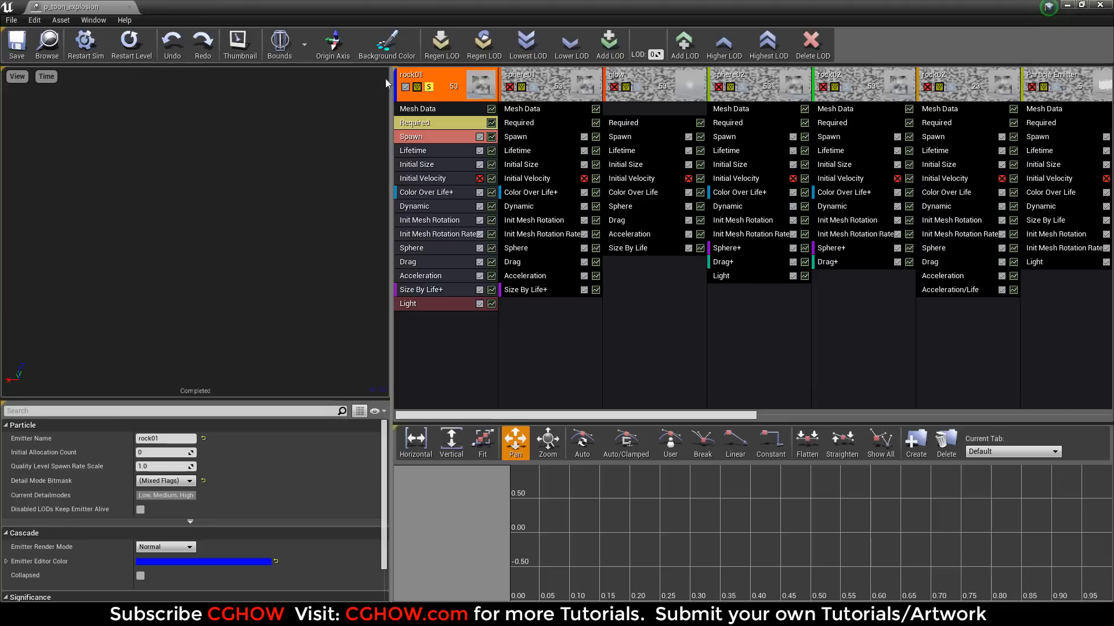
pyautogui.click(125, 57)
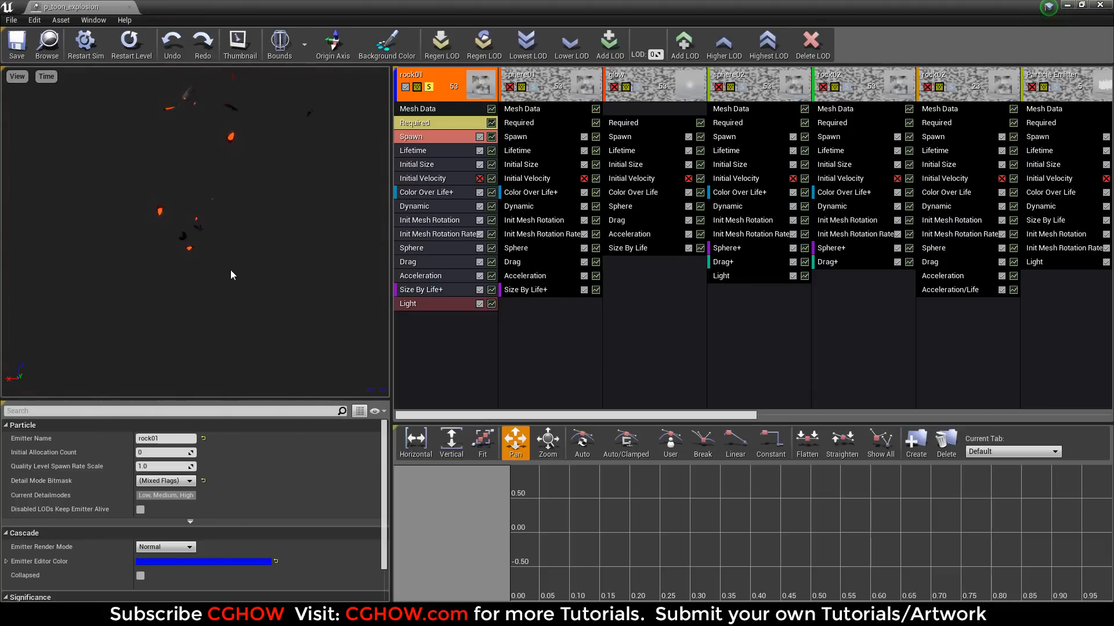
pyautogui.click(121, 57)
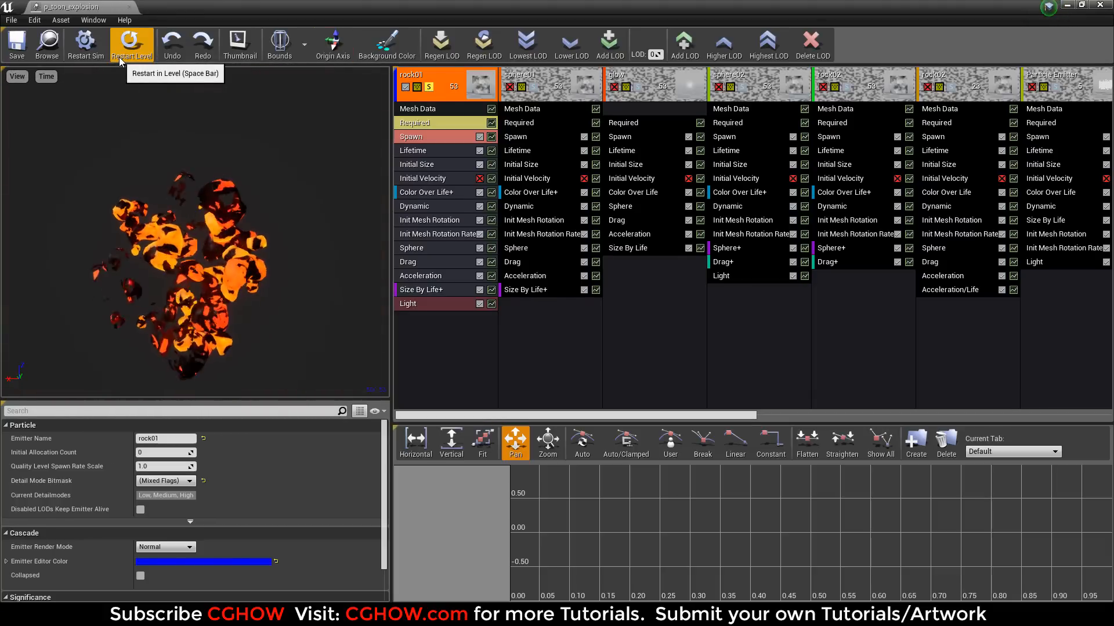
pyautogui.click(124, 60)
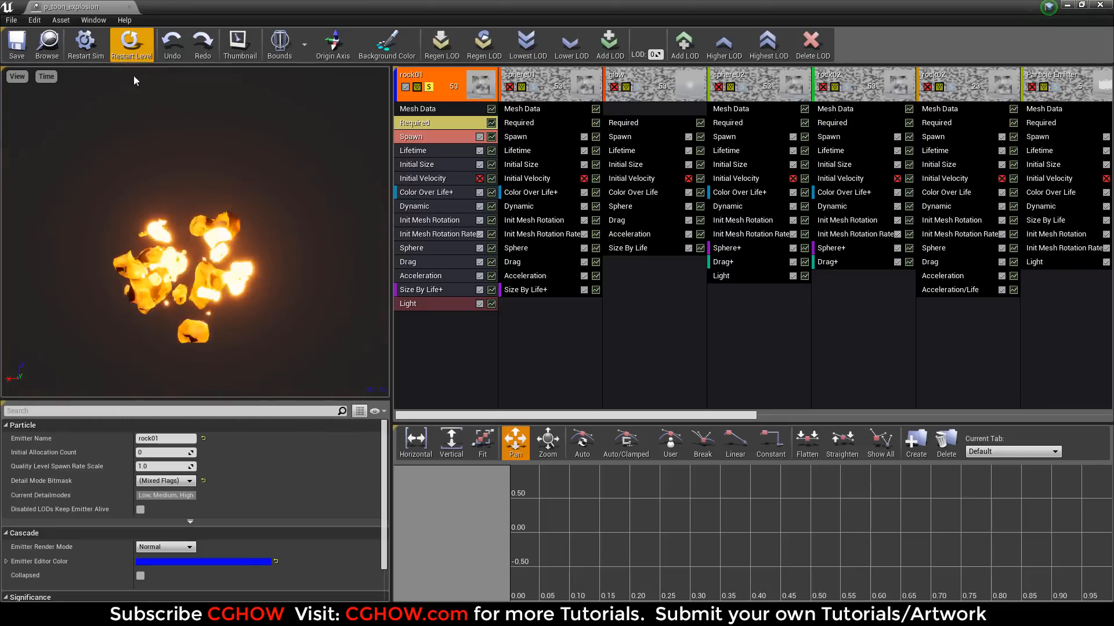
# Open the sm_debris01 mesh from the rock01 emitter's mesh data and examine its shape from all sides.
pyautogui.click(417, 109)
pyautogui.doubleClick(146, 457)
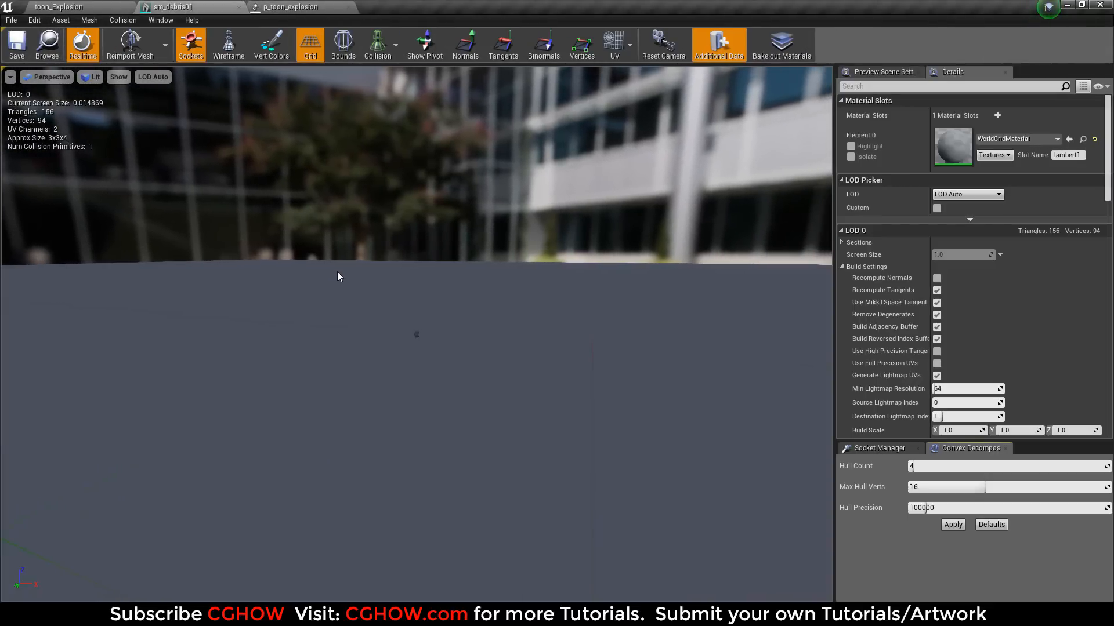
pyautogui.scroll(6, 369, 346)
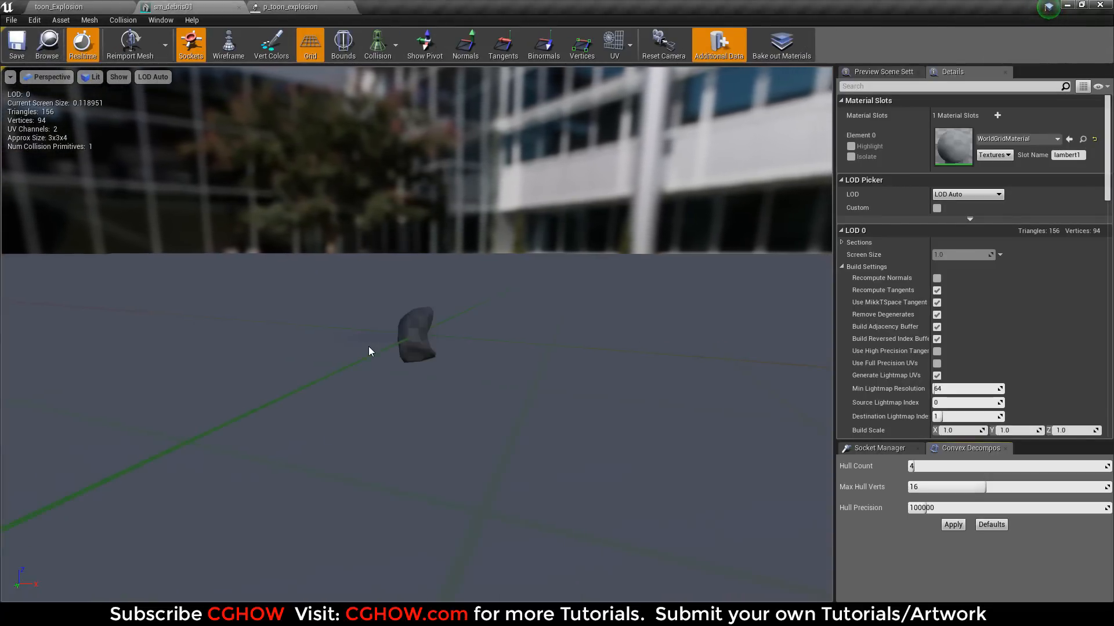
pyautogui.keyDown('alt'); pyautogui.moveTo(388, 327); pyautogui.dragTo(754, 359); pyautogui.keyUp('alt')
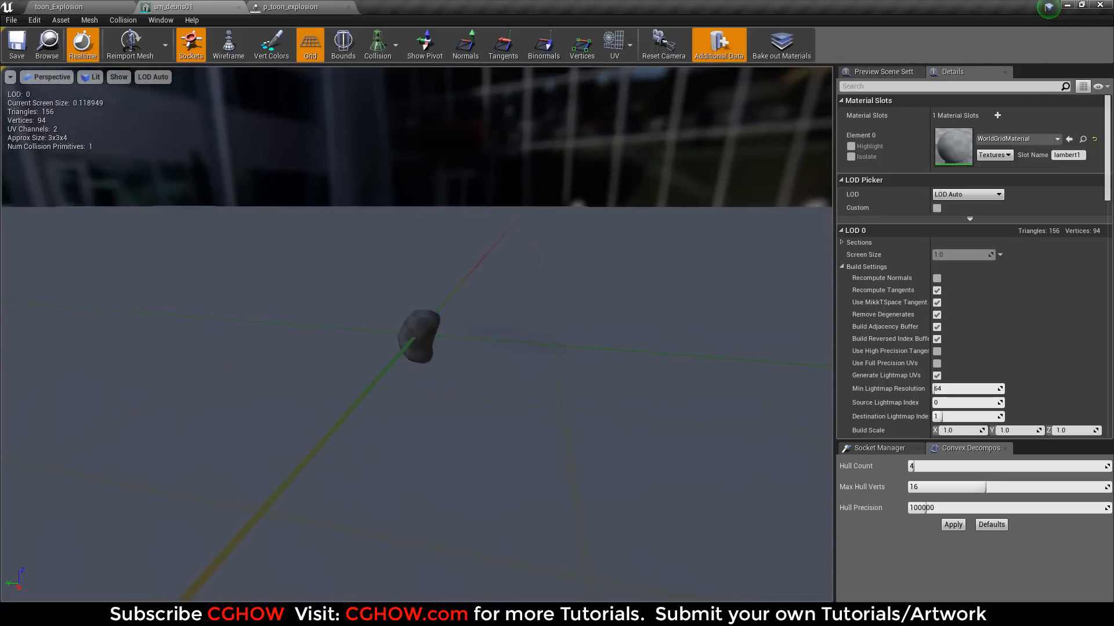
pyautogui.keyDown('alt'); pyautogui.moveTo(390, 351); pyautogui.dragTo(367, 303); pyautogui.keyUp('alt')
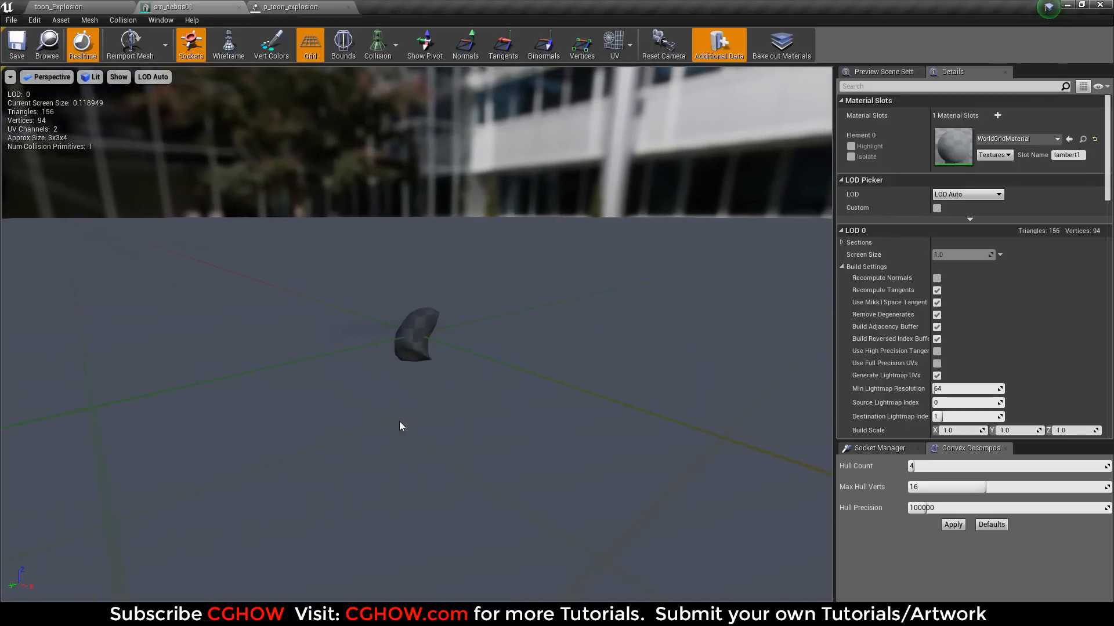
pyautogui.keyDown('alt'); pyautogui.moveTo(383, 386); pyautogui.dragTo(435, 319); pyautogui.keyUp('alt')
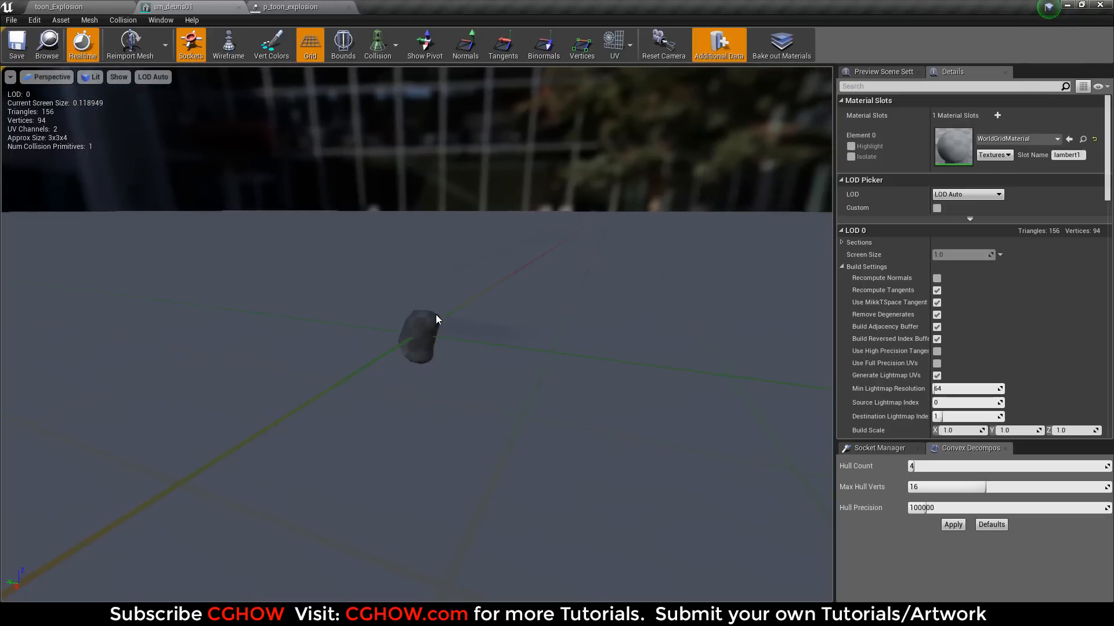
# Compare the rock01 mesh settings with the sm_debris01 mesh up close, and close the mesh editor.
pyautogui.click(290, 7)
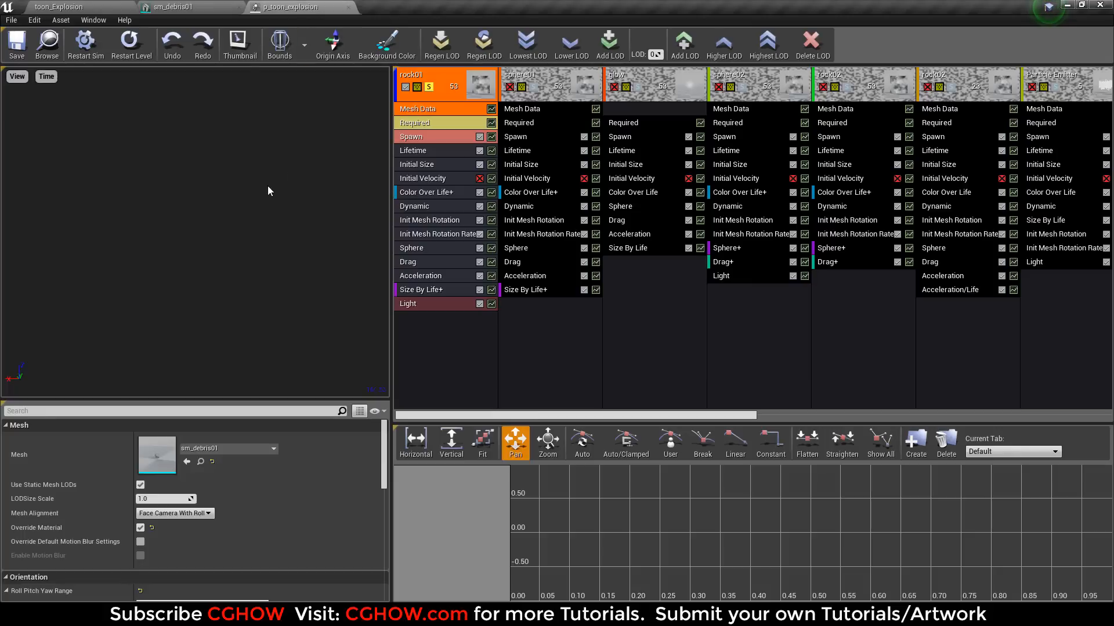
pyautogui.click(204, 5)
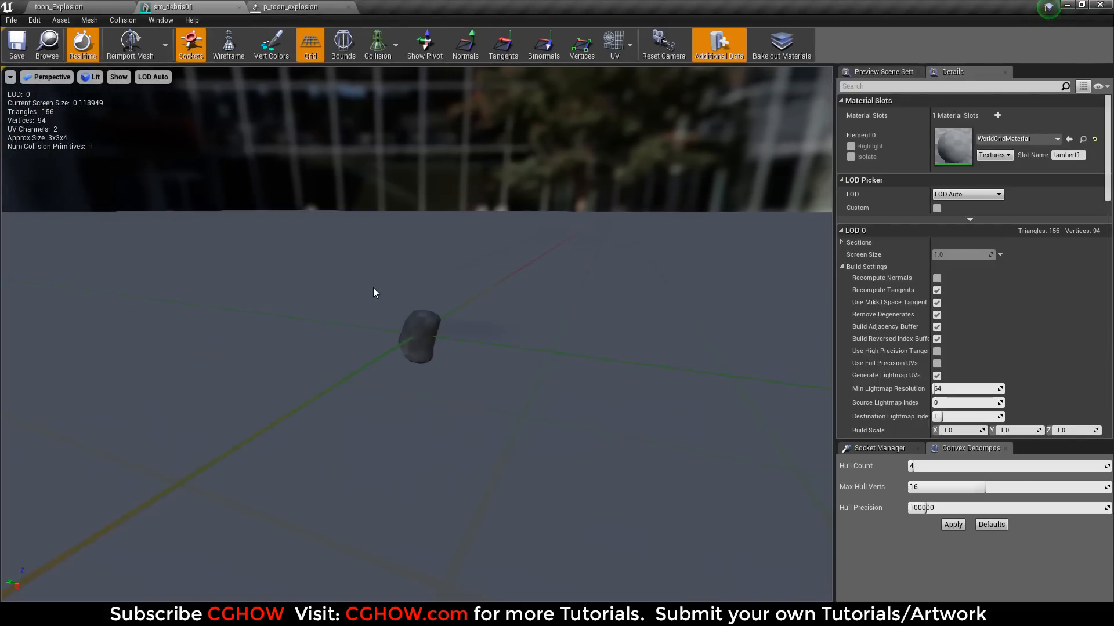
pyautogui.scroll(5, 373, 293)
pyautogui.scroll(-4, 373, 293)
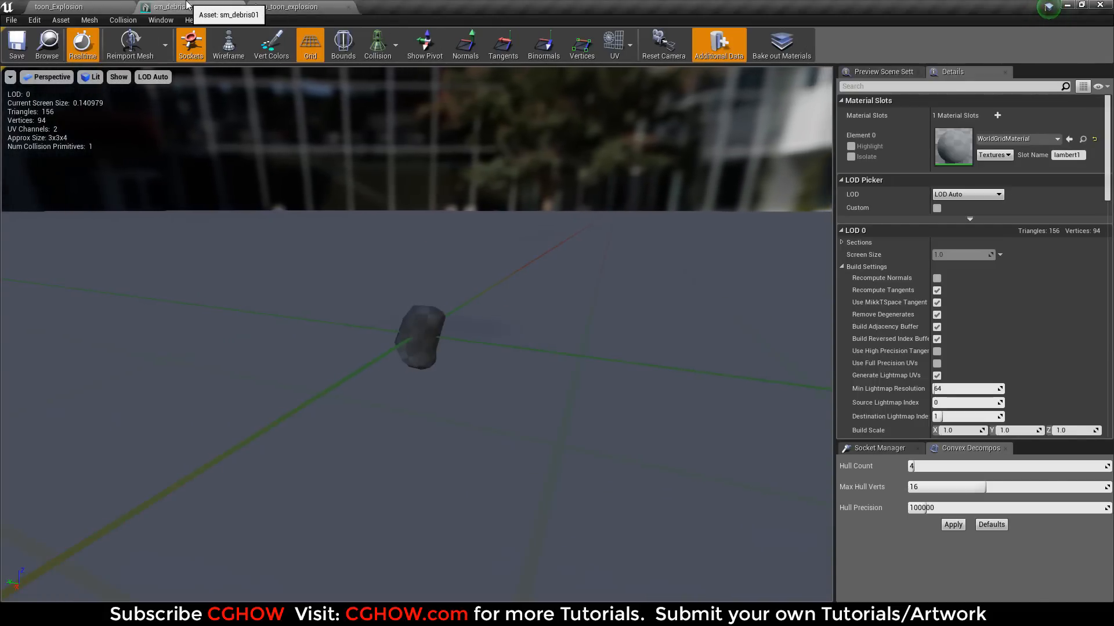
pyautogui.click(239, 7)
pyautogui.click(185, 6)
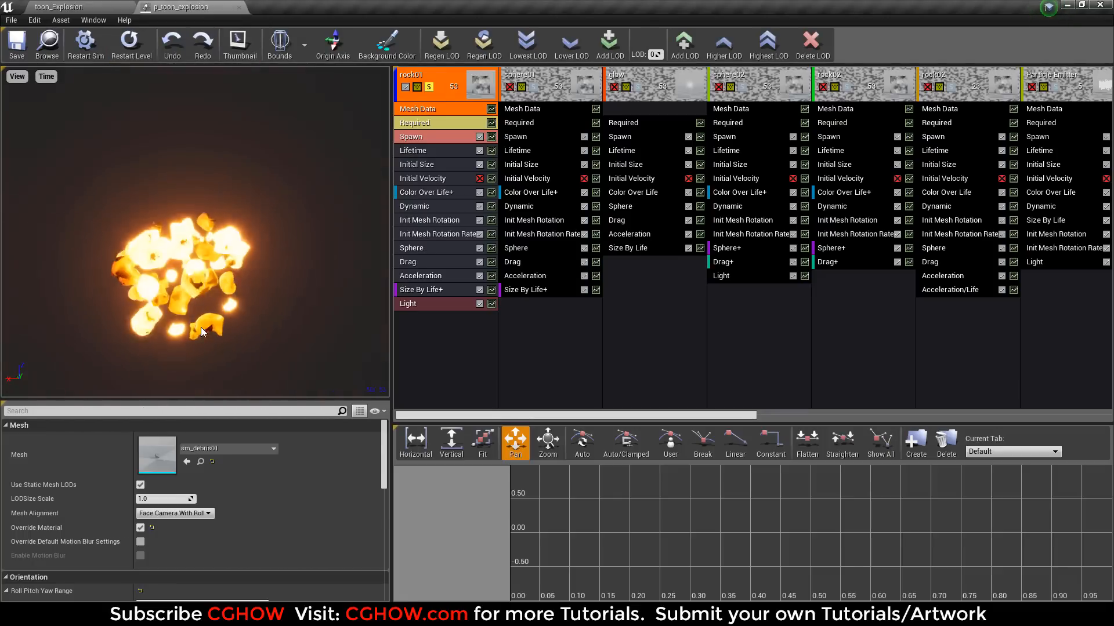
# Enable 3D Draw Mode on the rock01 emitter's Sphere module, review its velocity scale range, and replay the effect.
pyautogui.click(132, 51)
pyautogui.click(424, 248)
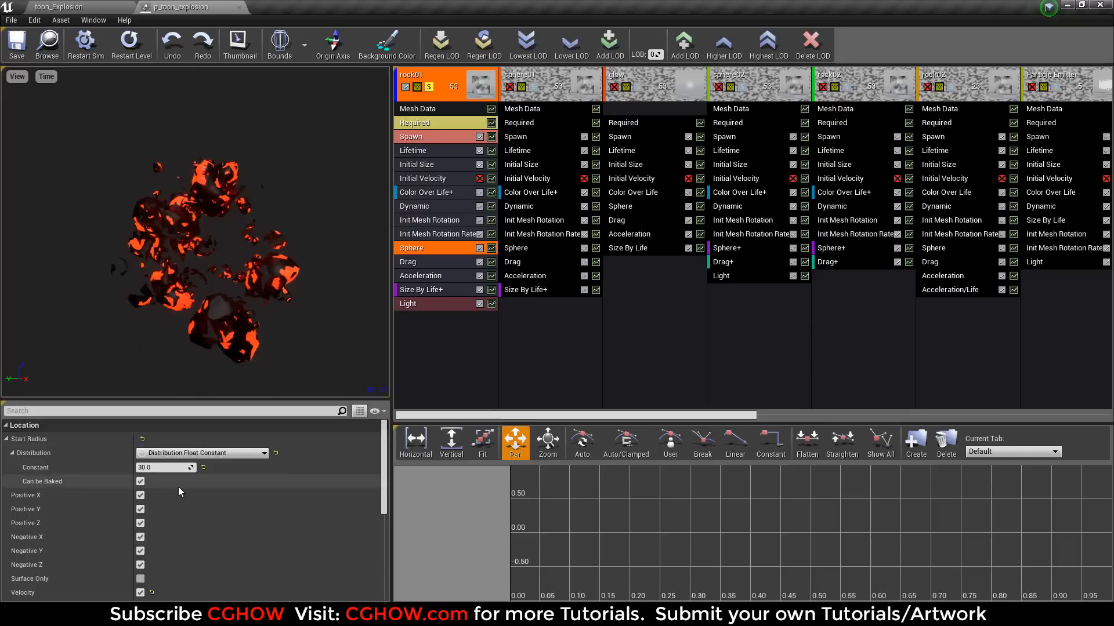
pyautogui.scroll(-5, 162, 536)
pyautogui.click(140, 574)
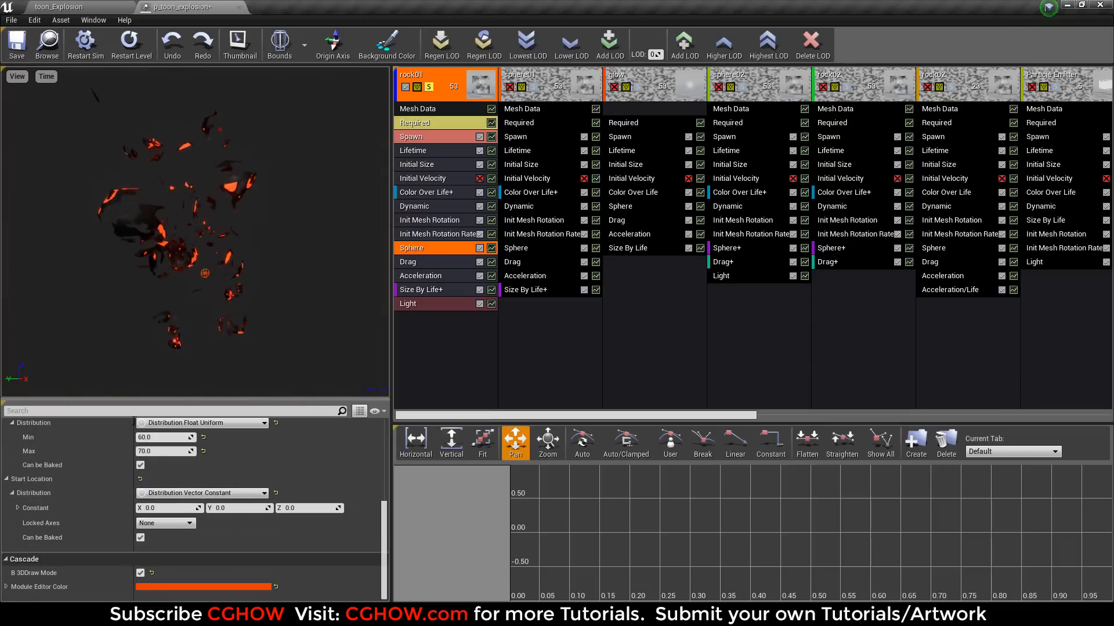
pyautogui.scroll(3, 140, 520)
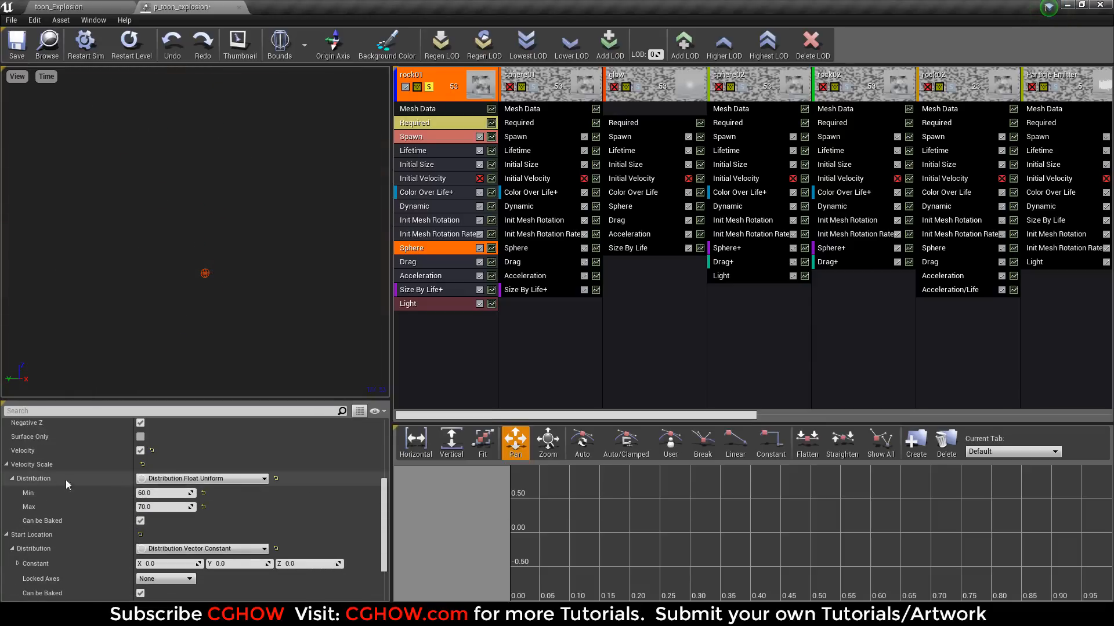
pyautogui.click(135, 51)
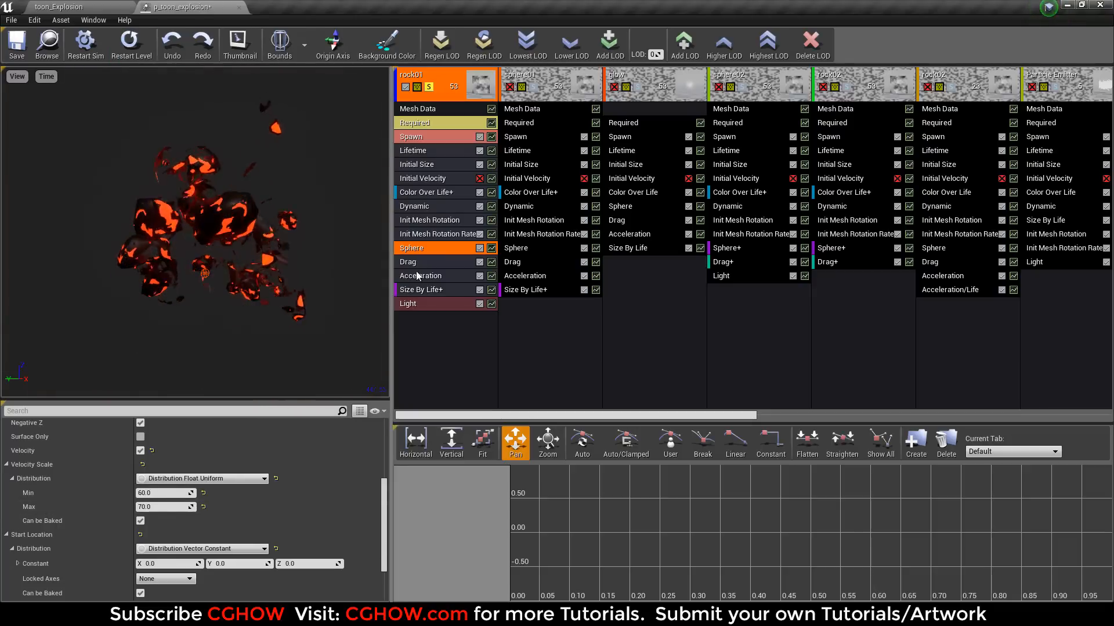
# Review the acceleration range in rock01's Acceleration module and replay the particles to see their upward drift.
pyautogui.click(442, 276)
pyautogui.scroll(2, 300, 453)
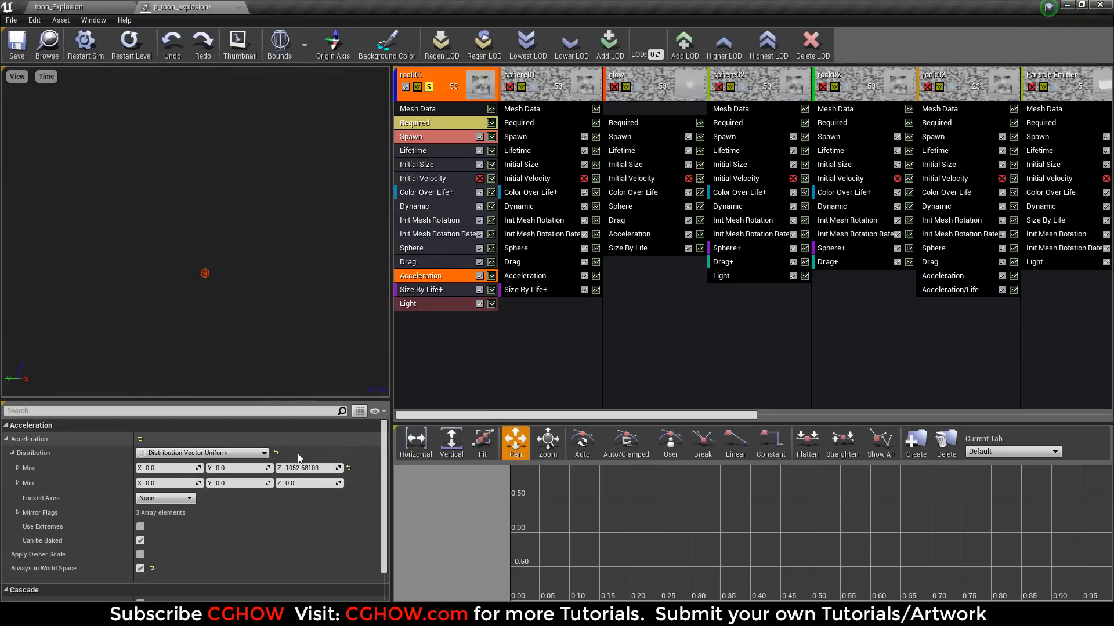
pyautogui.click(148, 41)
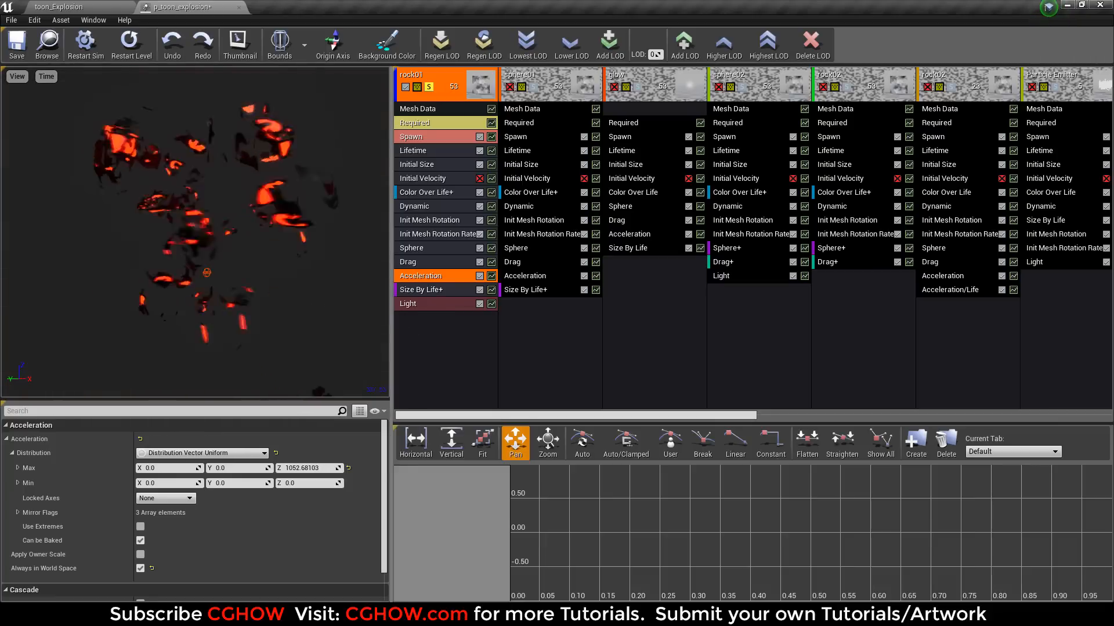
pyautogui.click(135, 53)
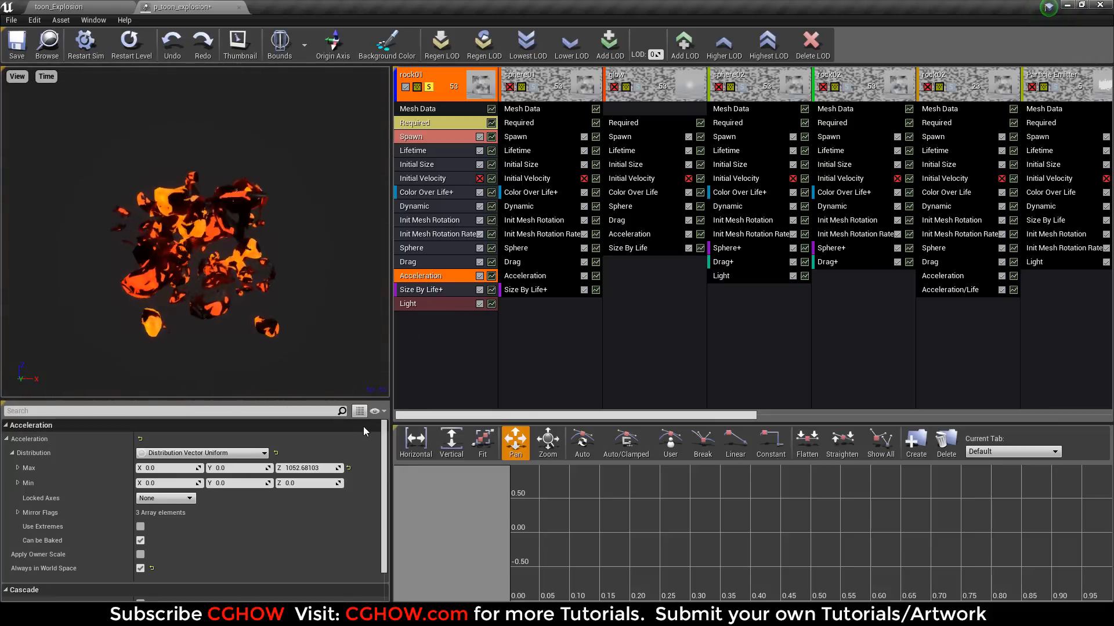
# Review rock01's Light module settings, briefly preview the light radius during a replay, and turn the preview off again.
pyautogui.click(447, 306)
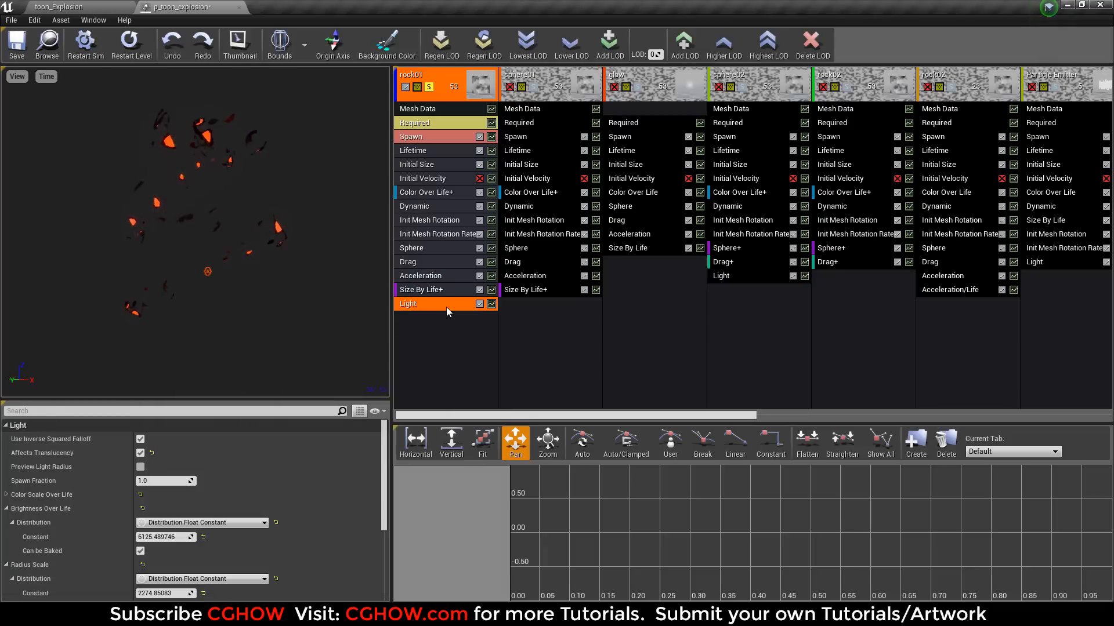
pyautogui.click(129, 44)
pyautogui.click(141, 467)
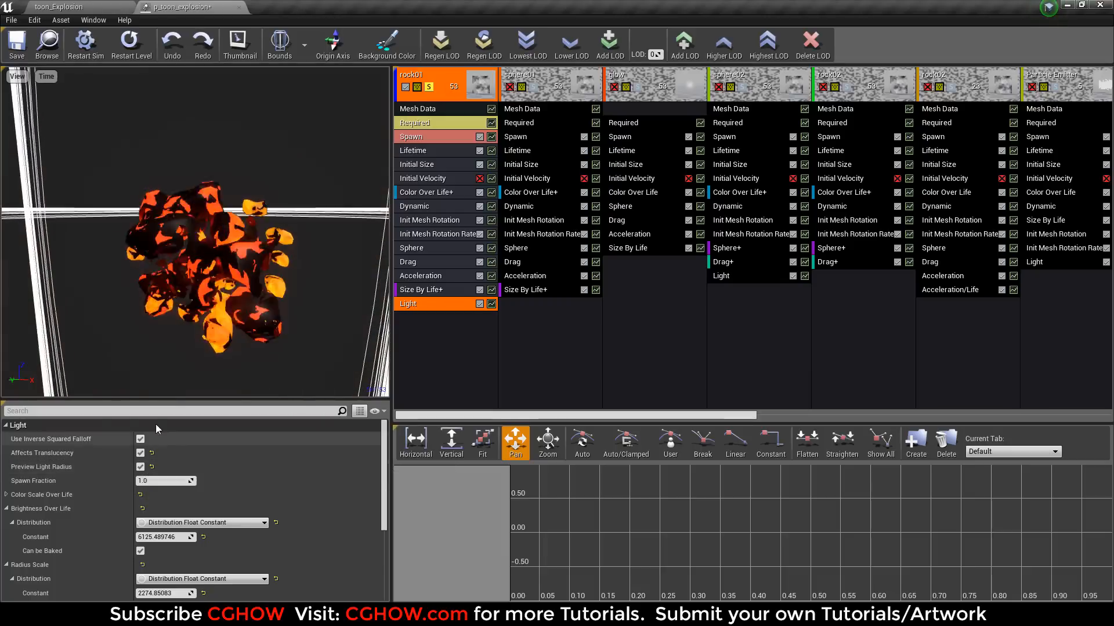
pyautogui.click(141, 466)
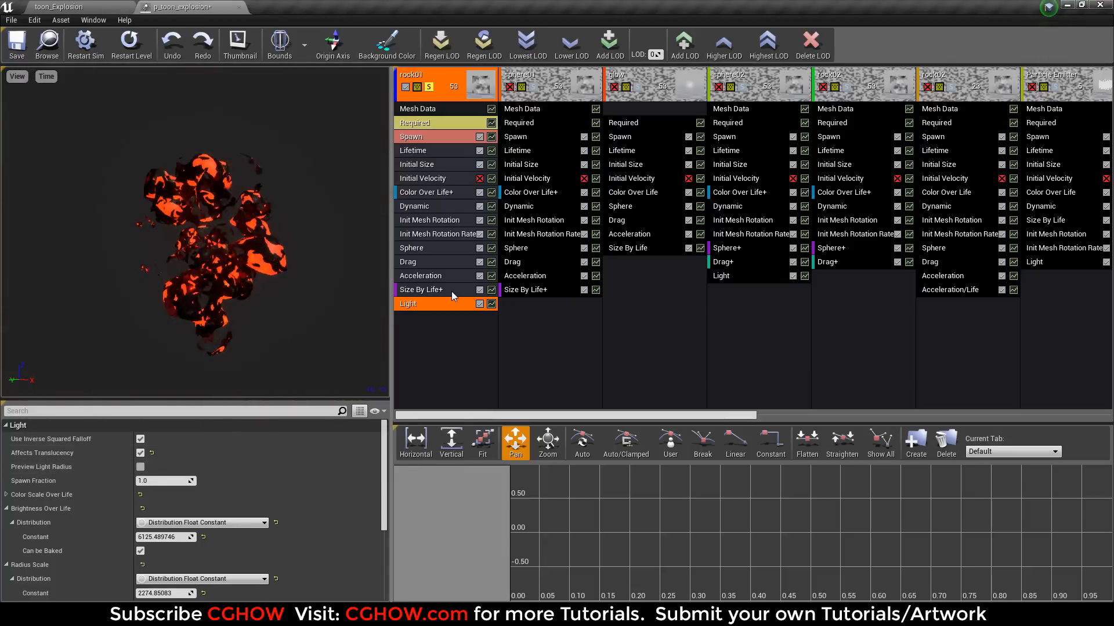
# Examine rock01's Size By Life curve points and compare the explosion with the module disabled and re-enabled.
pyautogui.click(451, 291)
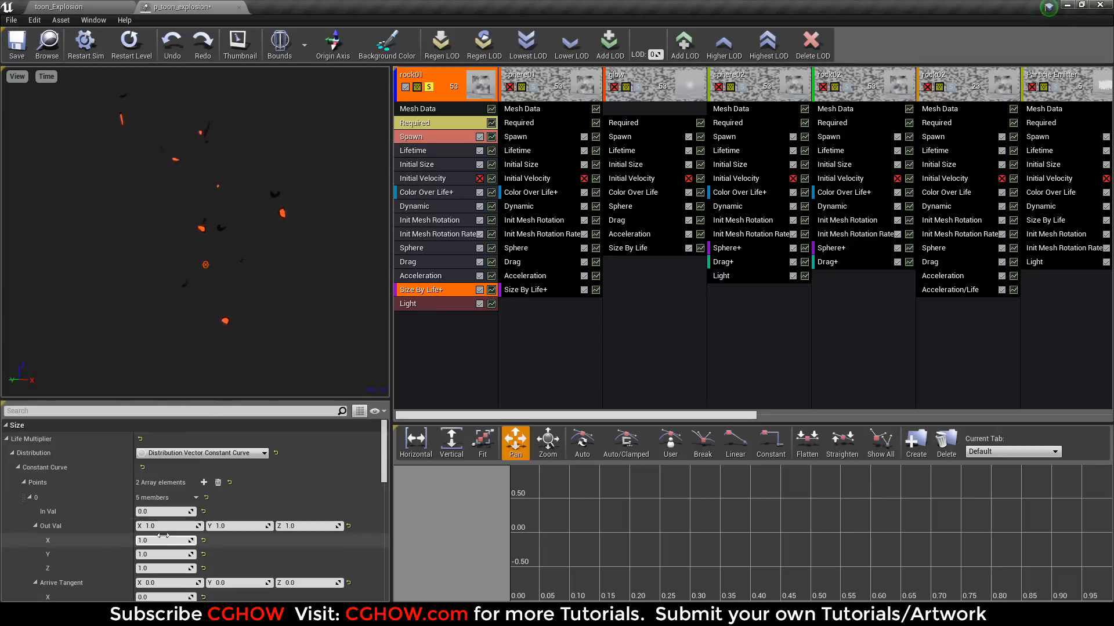
pyautogui.scroll(-2, 161, 494)
pyautogui.scroll(-10, 225, 491)
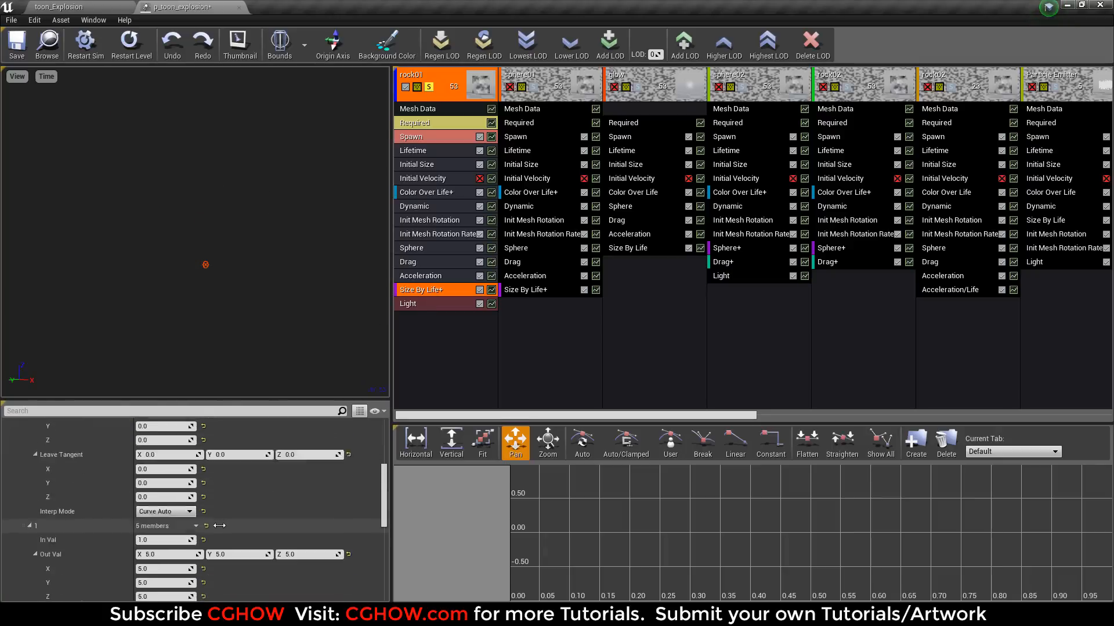
pyautogui.click(479, 290)
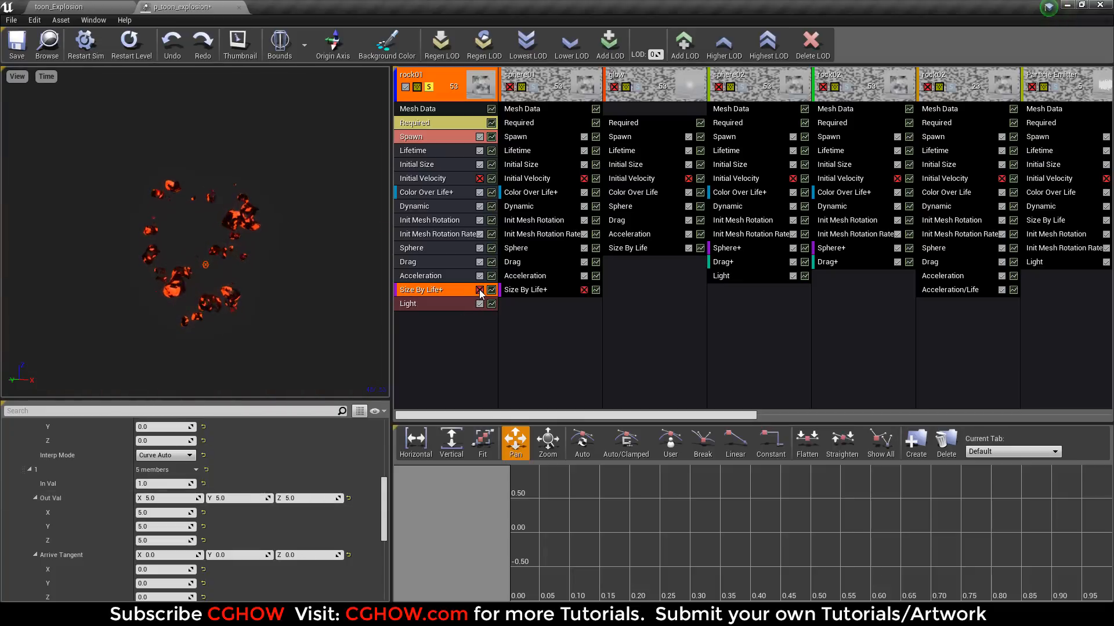
pyautogui.click(132, 44)
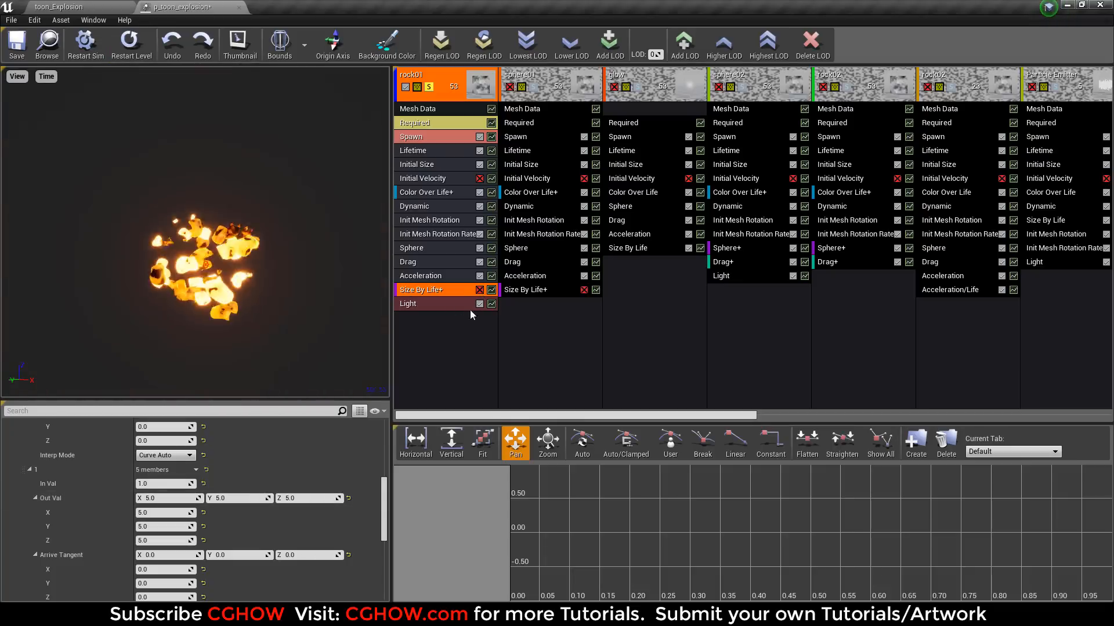
pyautogui.click(479, 289)
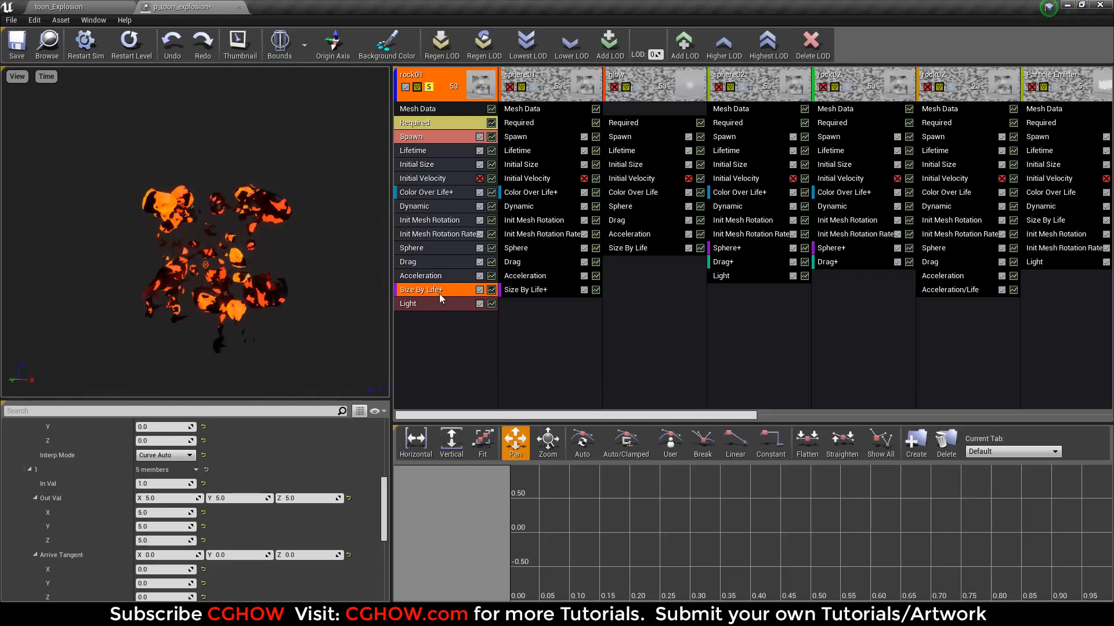
pyautogui.click(129, 40)
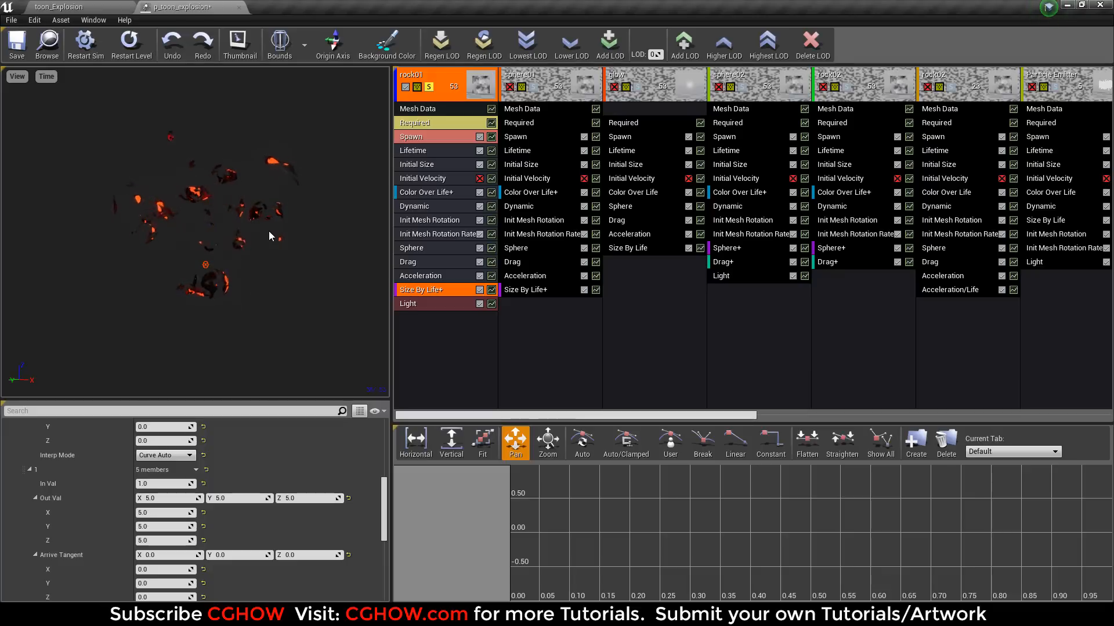
# Review rock01's initial mesh rotation and rotation rate, examine the Color Over Life curve points, and replay the effect.
pyautogui.click(446, 221)
pyautogui.click(451, 235)
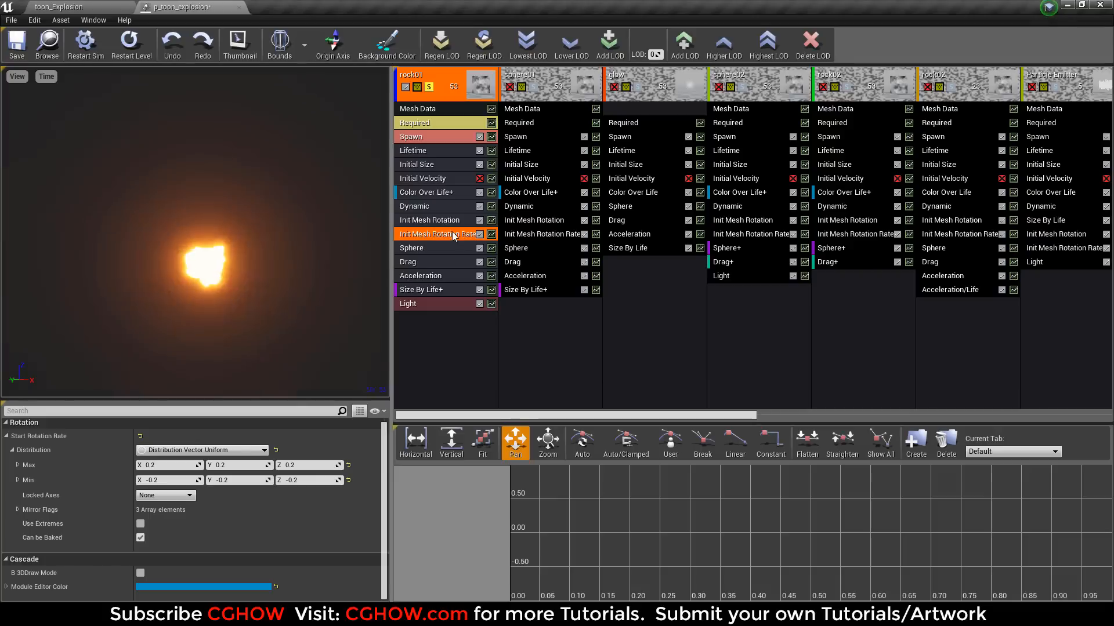
pyautogui.click(430, 192)
pyautogui.scroll(-1, 213, 517)
pyautogui.scroll(-10, 238, 493)
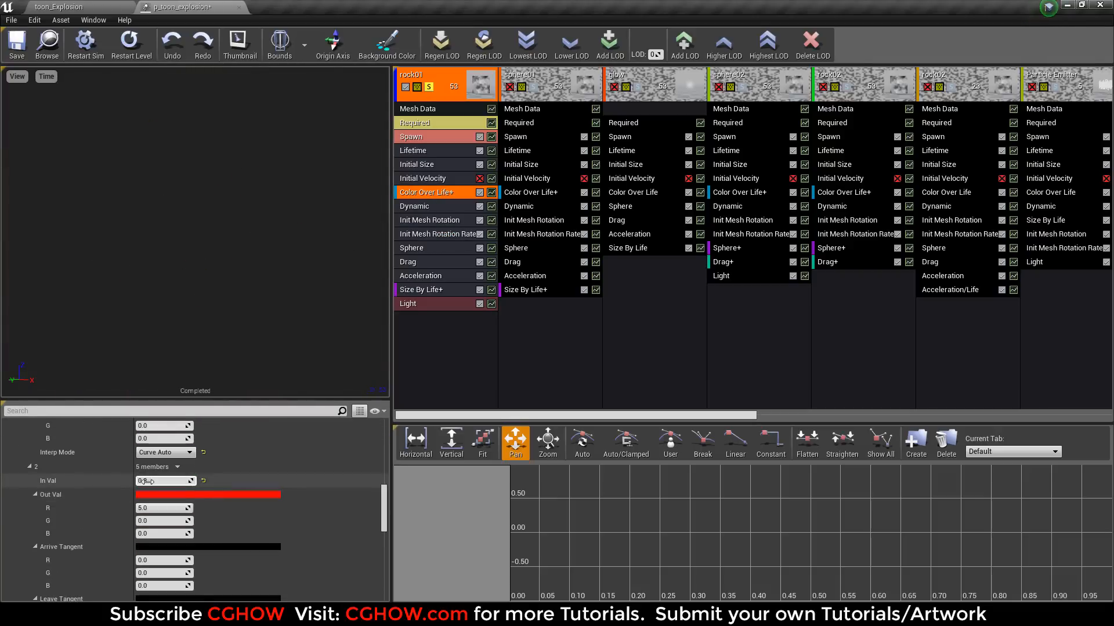
pyautogui.scroll(8, 145, 480)
pyautogui.scroll(2, 211, 486)
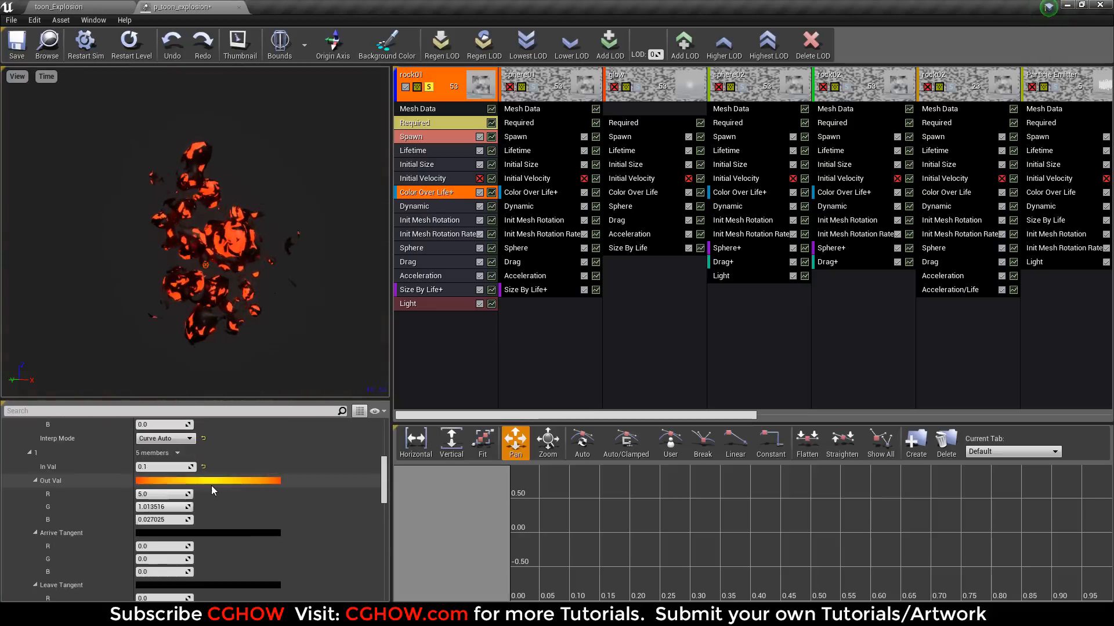
pyautogui.scroll(-10, 211, 485)
pyautogui.scroll(3, 211, 520)
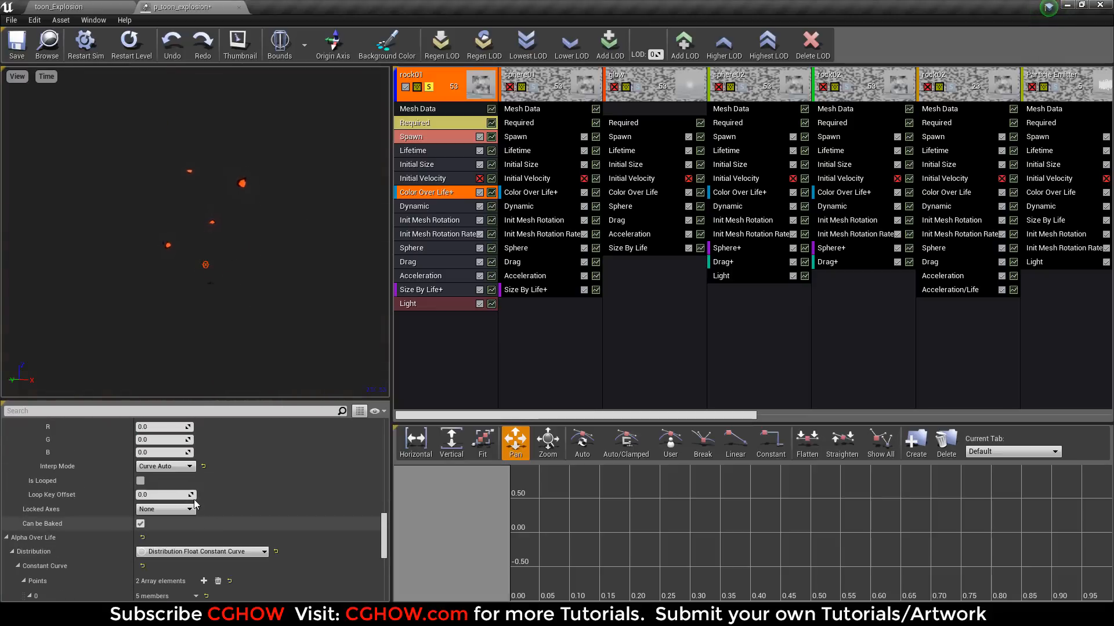
pyautogui.click(144, 38)
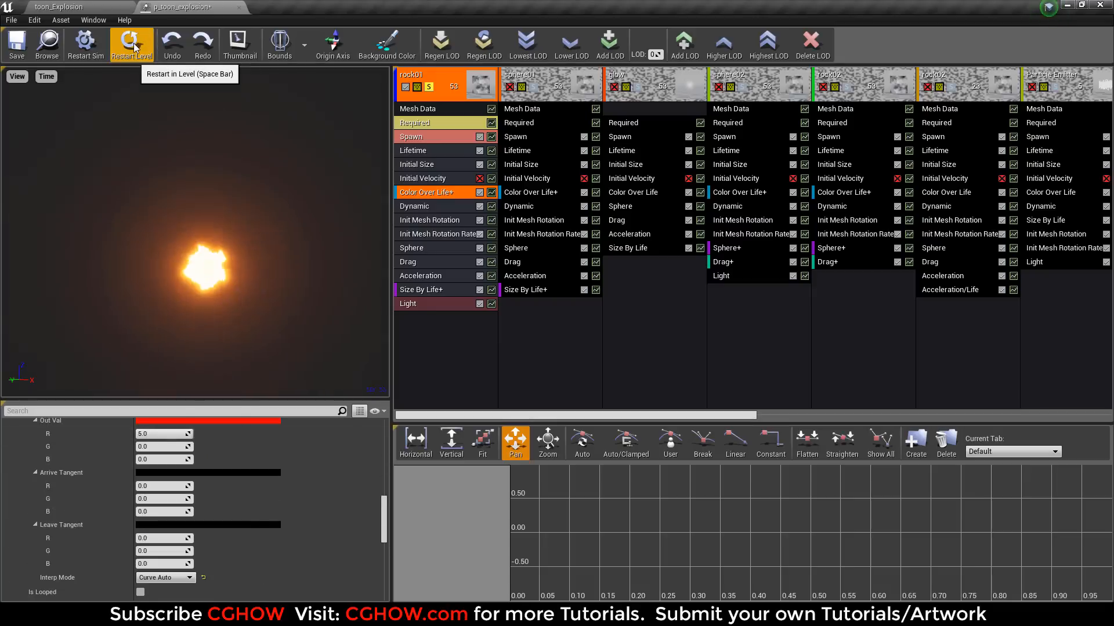
# Review rock01's Initial Velocity, Initial Size and Lifetime ranges.
pyautogui.click(434, 179)
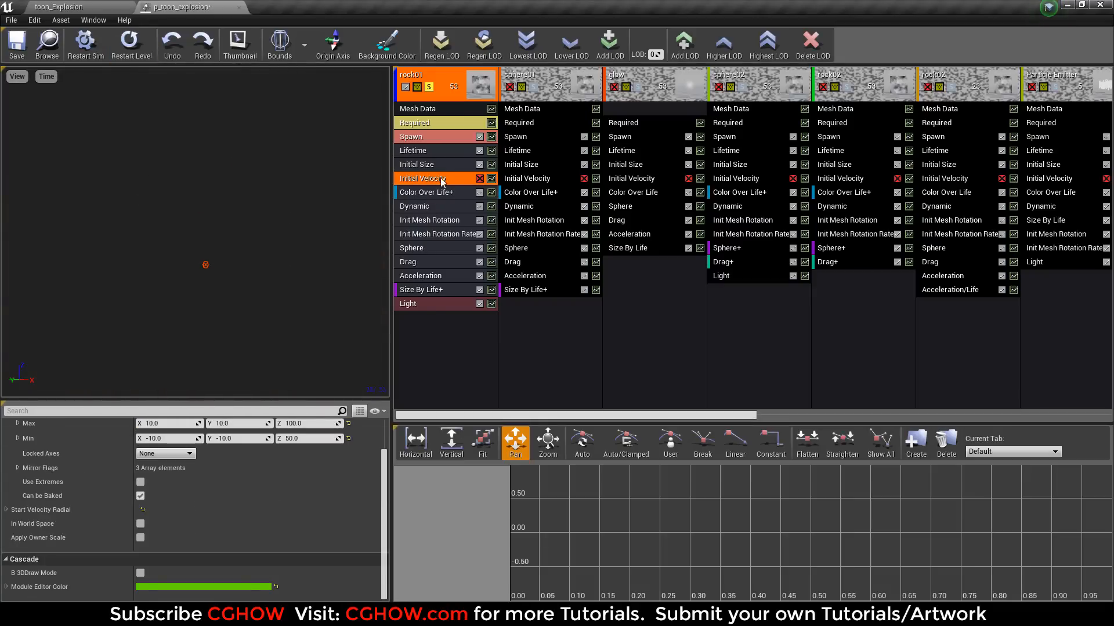
pyautogui.click(426, 166)
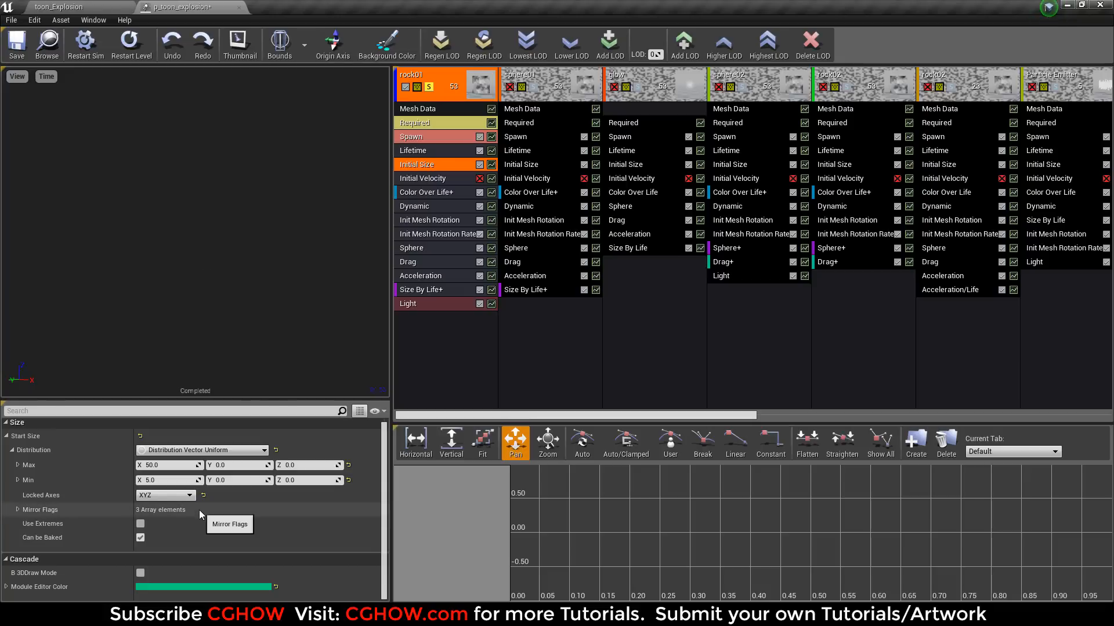
pyautogui.click(424, 151)
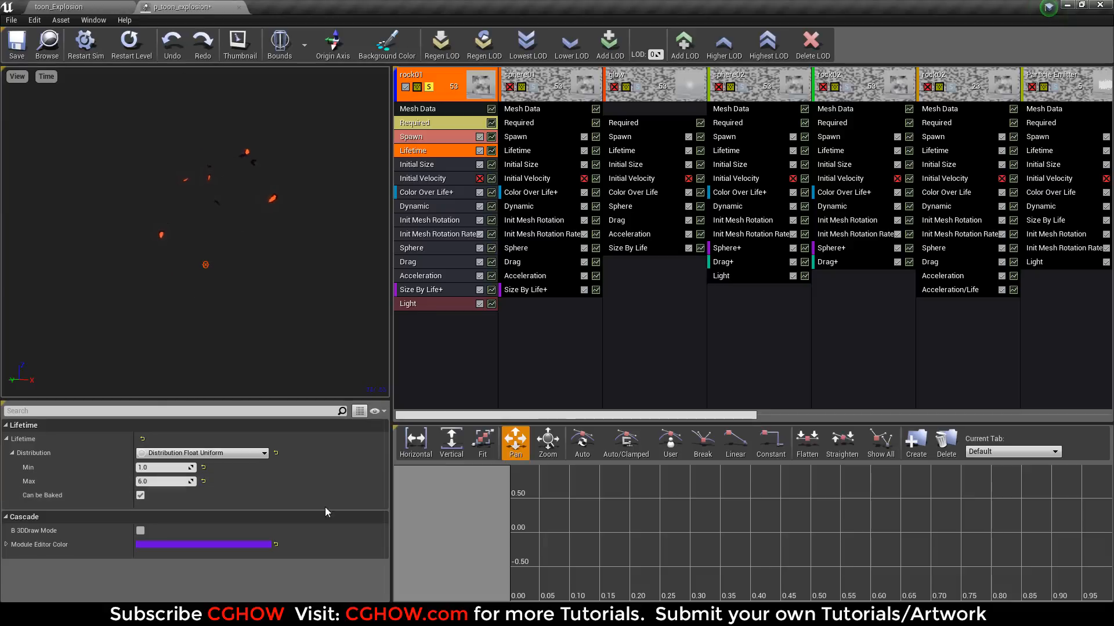
# Inspect the burst list entry in rock01's Spawn module, replay the effect, and review the Required module's material and duration settings.
pyautogui.click(423, 137)
pyautogui.scroll(-5, 87, 505)
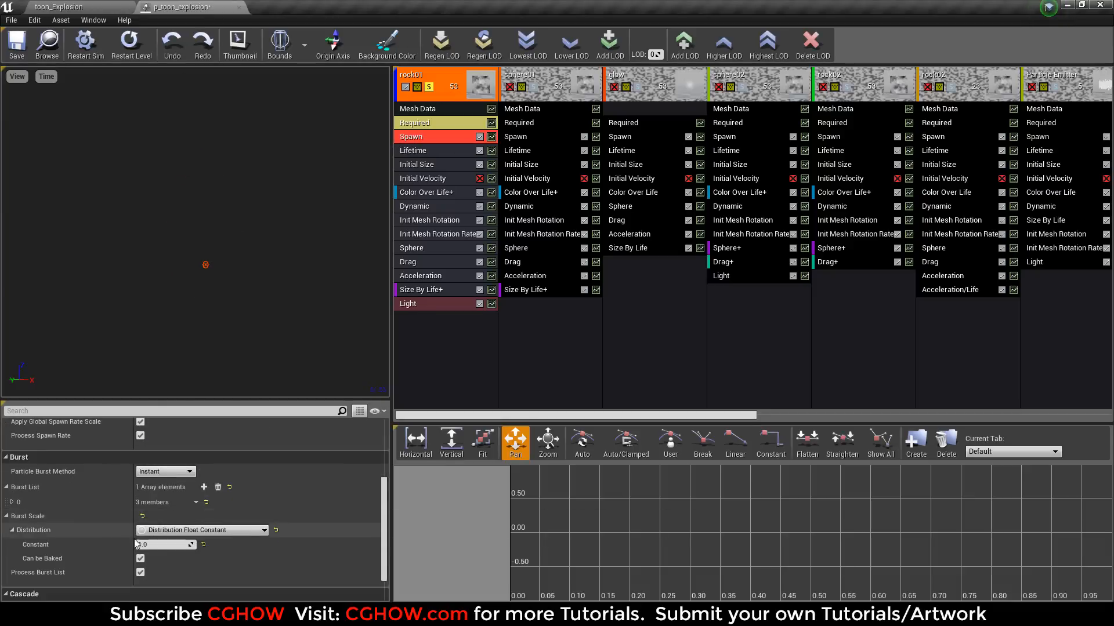
pyautogui.click(12, 503)
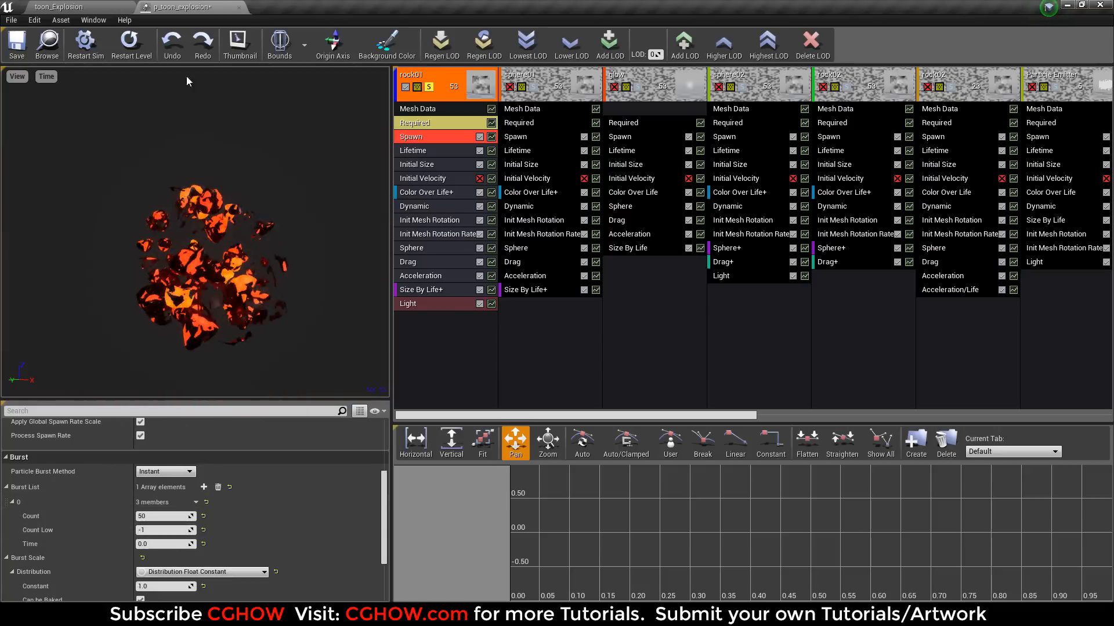
pyautogui.click(139, 49)
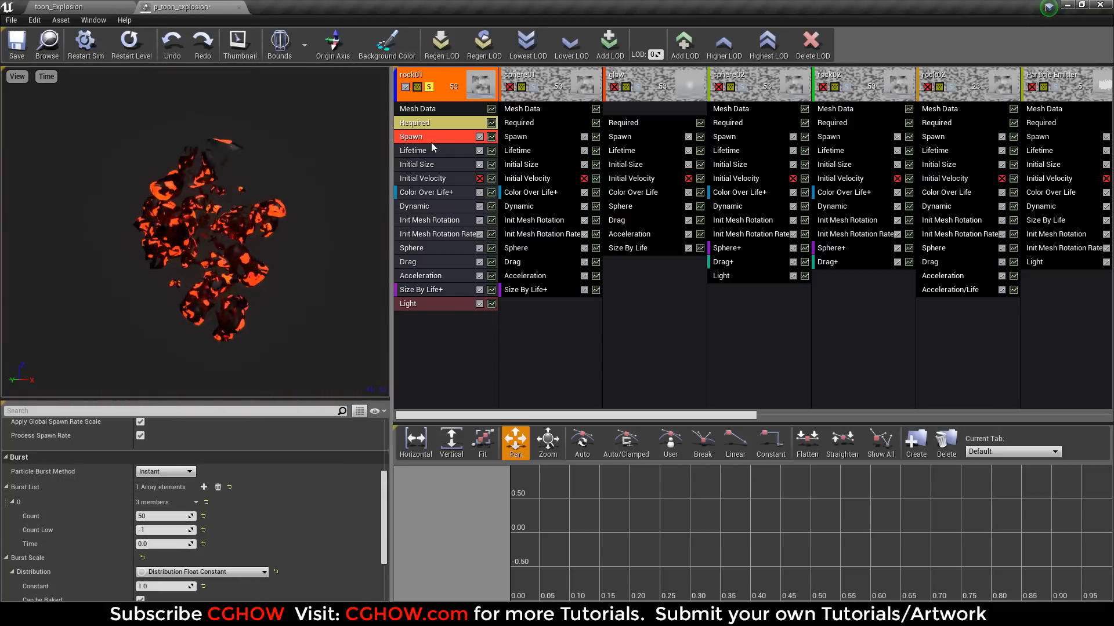
pyautogui.click(427, 124)
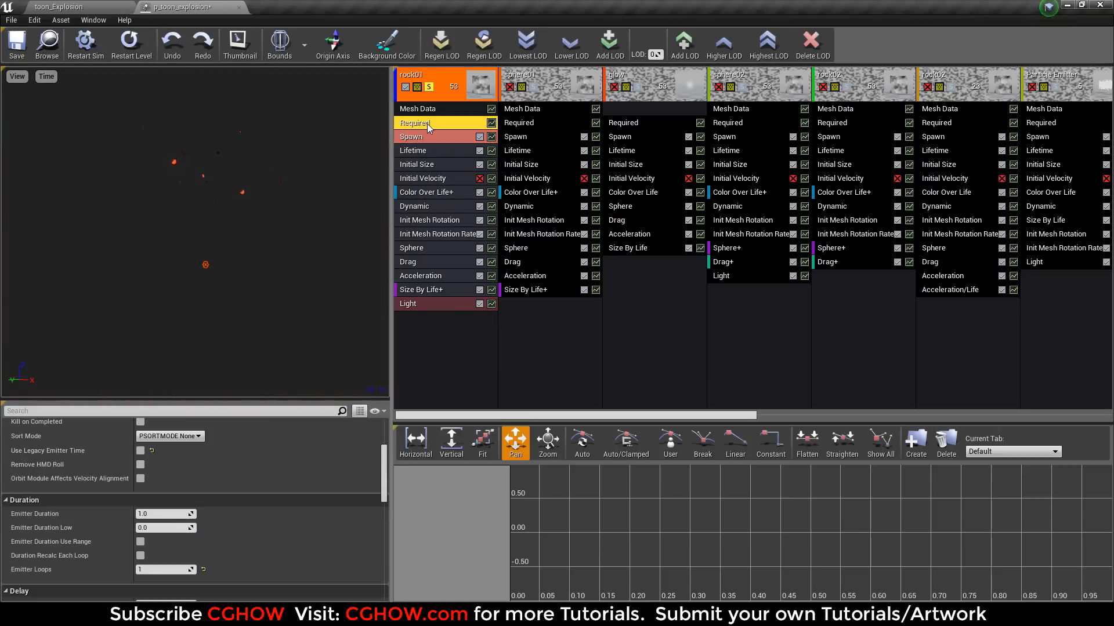
pyautogui.scroll(4, 168, 499)
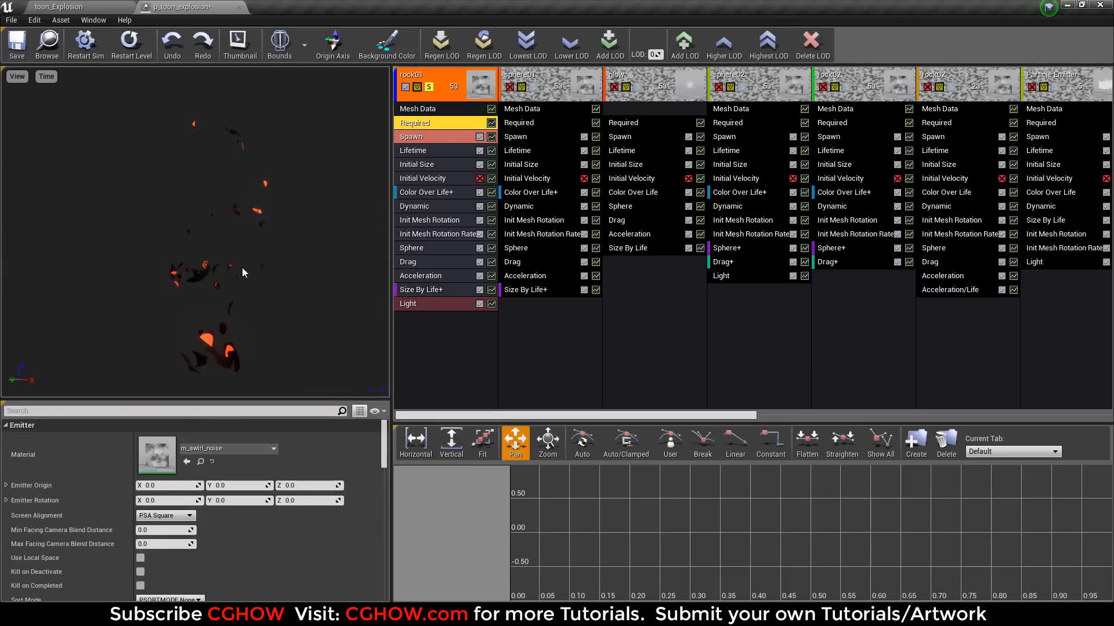
# Review the erode_glow parameter in rock01's Dynamic module and compare the particles with the module disabled and re-enabled.
pyautogui.click(447, 207)
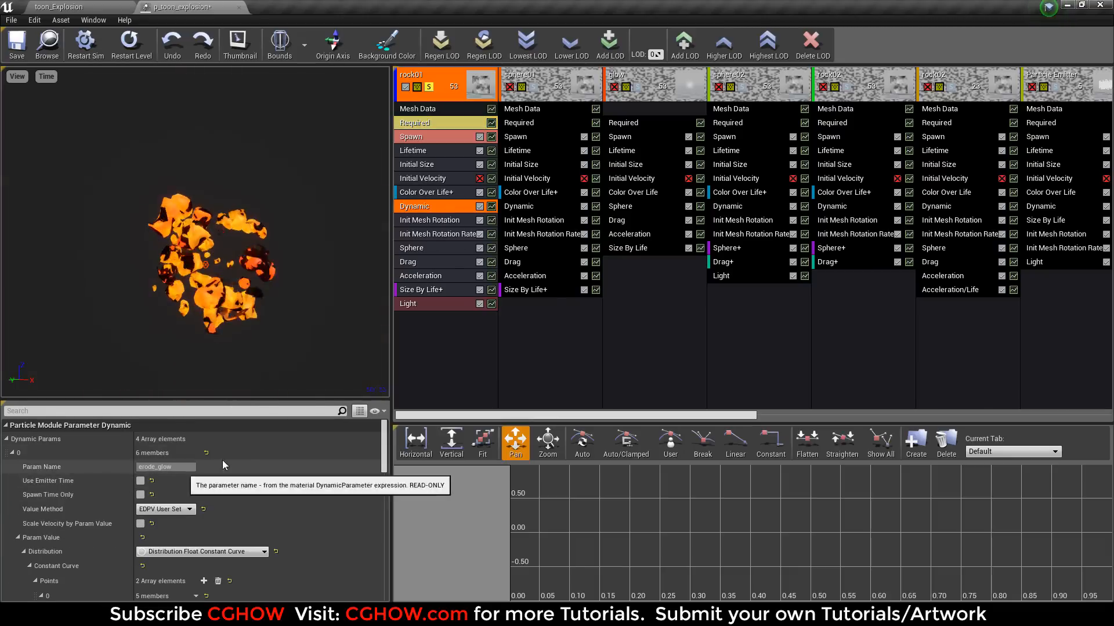
pyautogui.click(479, 206)
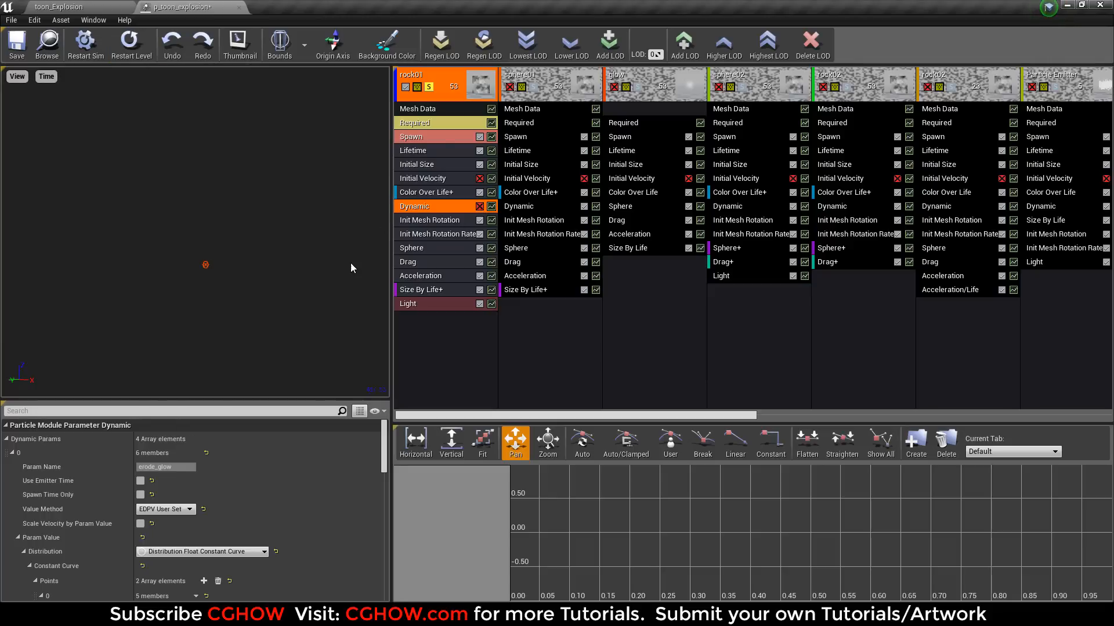
pyautogui.click(479, 206)
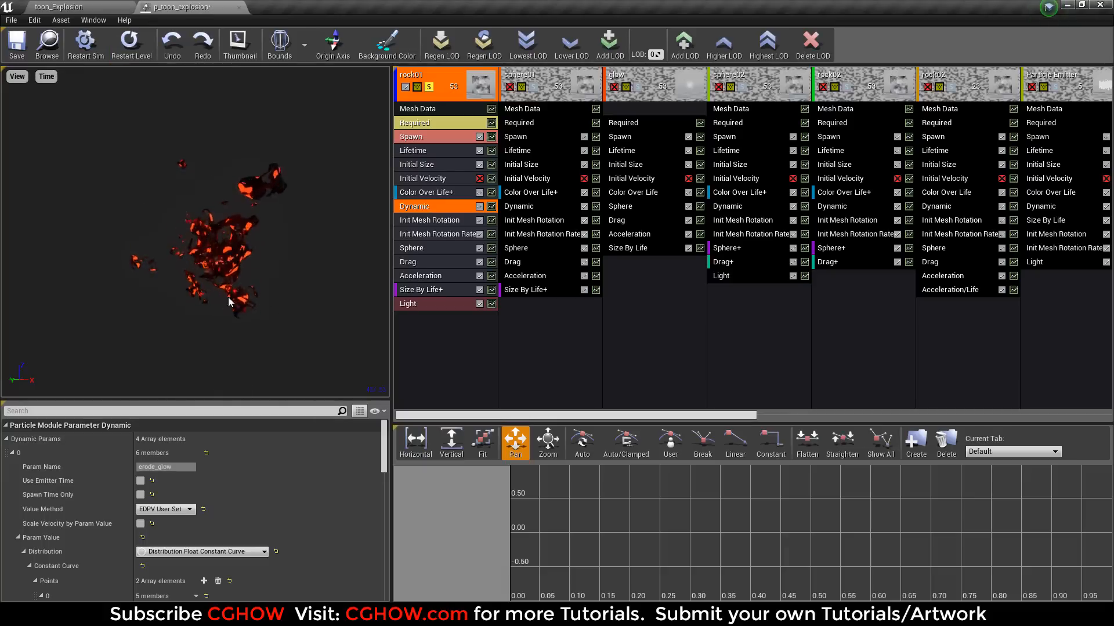
# Open the m_swirl_noise material from rock01's Required module, examine its node graph, and open the Texture Sample's texture.
pyautogui.click(428, 123)
pyautogui.doubleClick(165, 454)
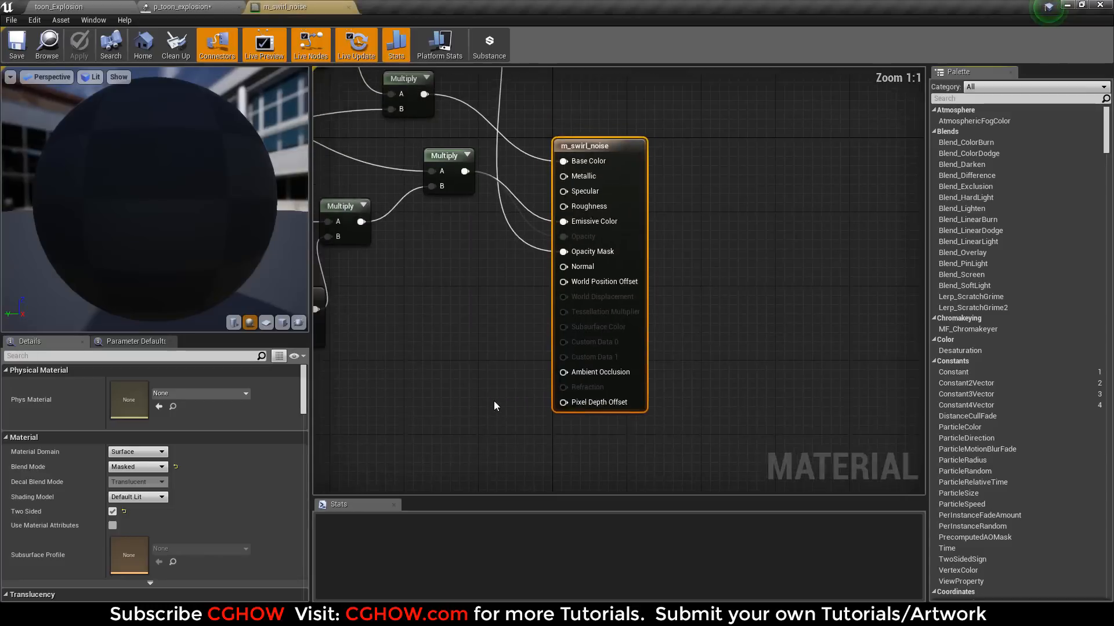
pyautogui.scroll(-3, 757, 415)
pyautogui.moveTo(589, 402); pyautogui.dragTo(694, 416, button='right')
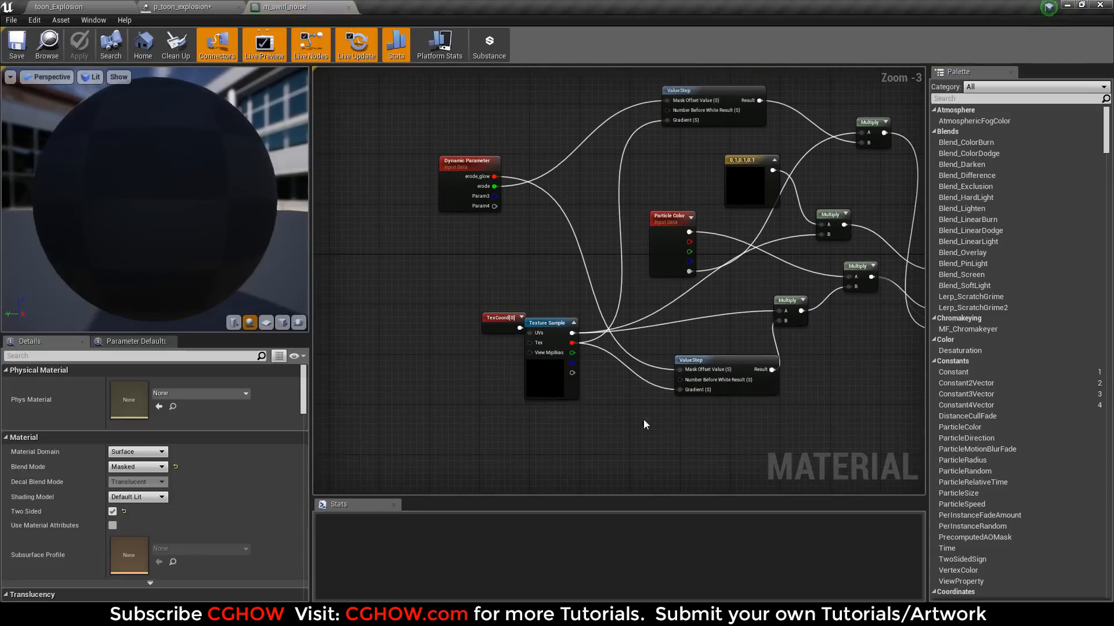
pyautogui.click(554, 382)
pyautogui.doubleClick(144, 503)
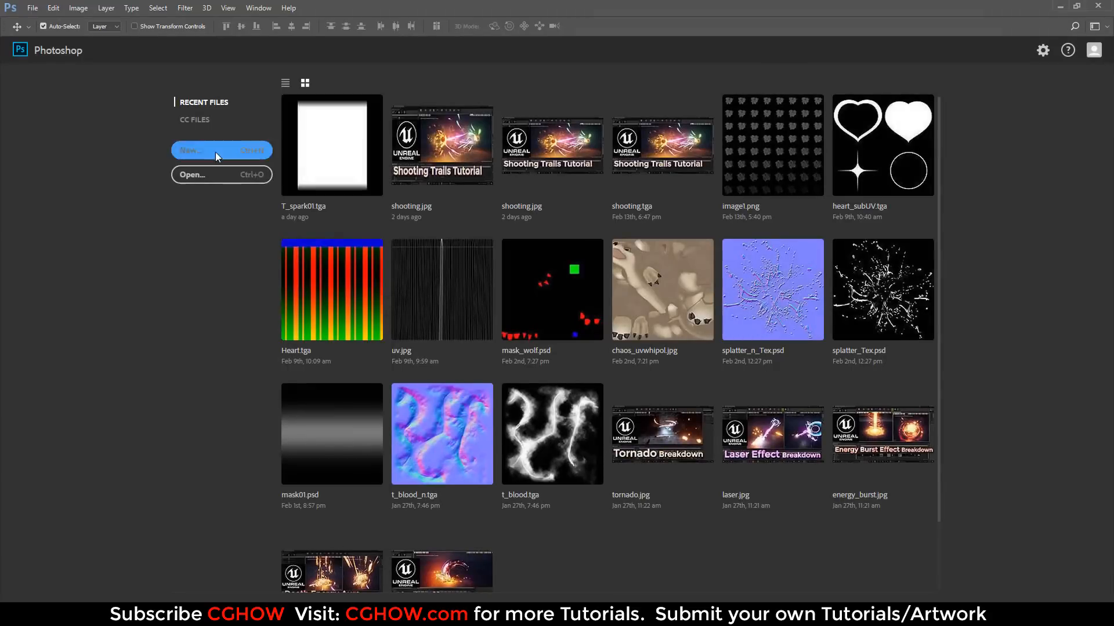
# In Photoshop, create a new 1024 x 1024 pixel RGB document at 72 pixels/inch and fill its background with black.
pyautogui.click(218, 150)
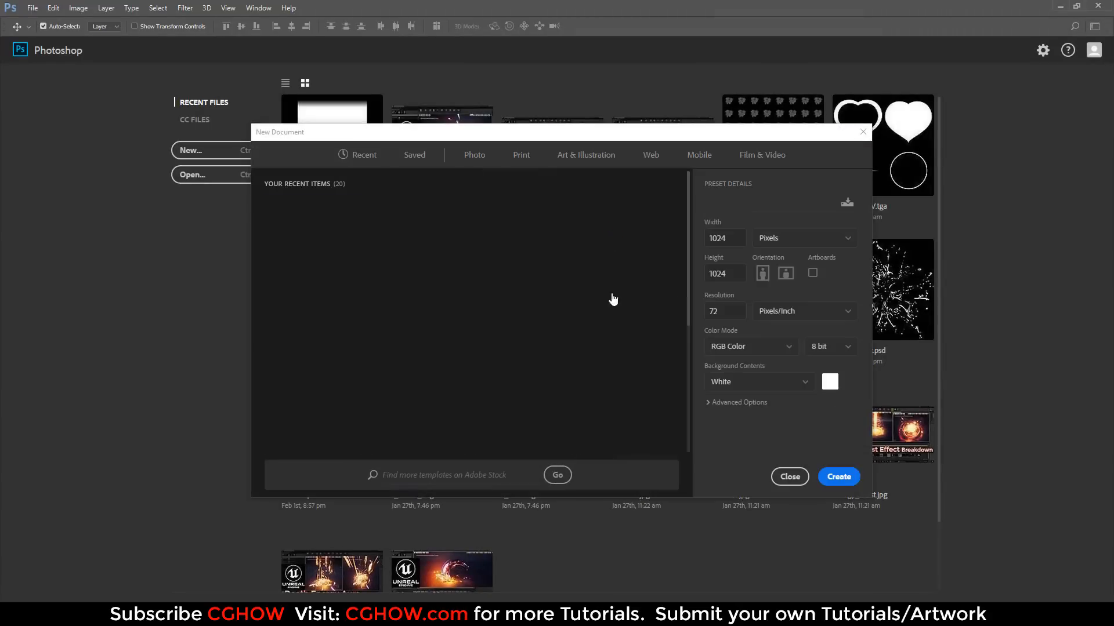
pyautogui.click(838, 483)
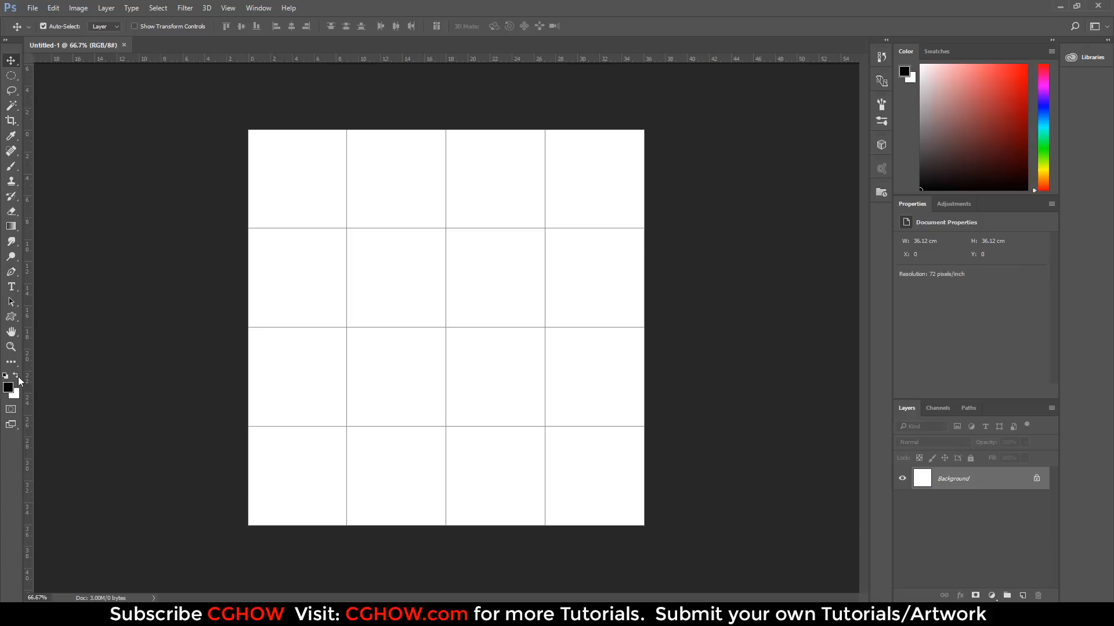
pyautogui.click(19, 377)
pyautogui.hotkey('ctrl', 'BackSpace')
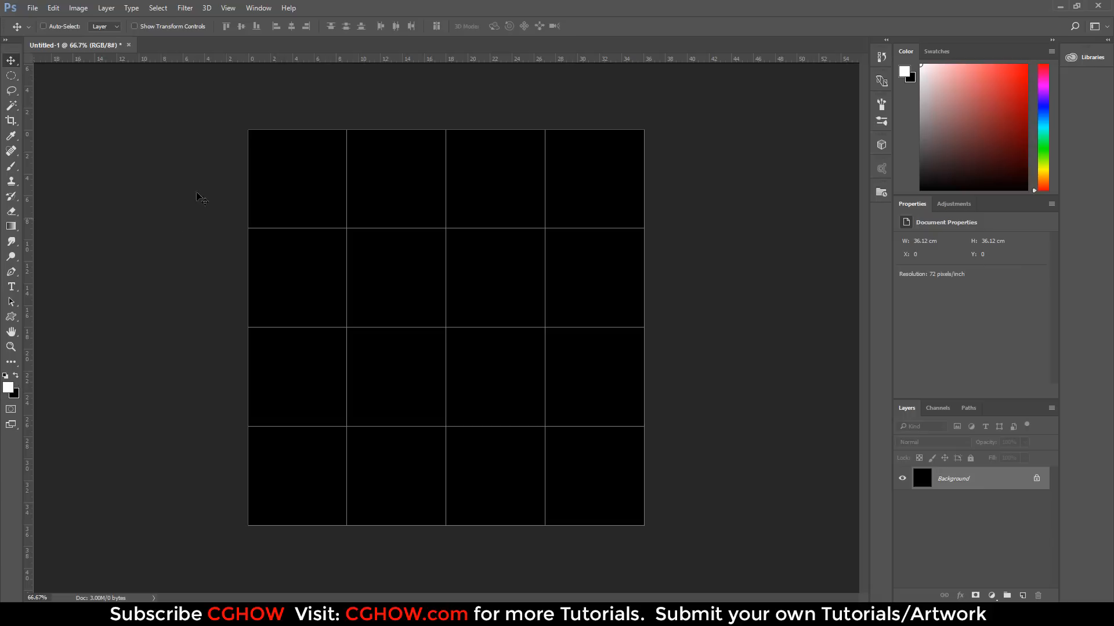
# Render the Clouds filter over the black background and hide the grid.
pyautogui.click(185, 7)
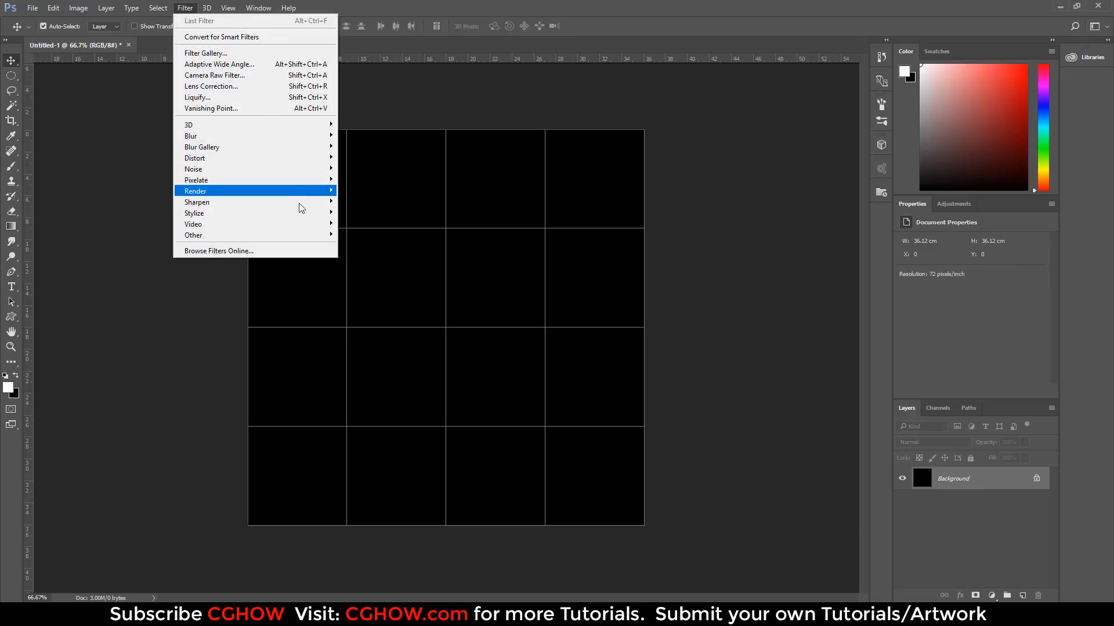
pyautogui.moveTo(306, 191)
pyautogui.click(379, 230)
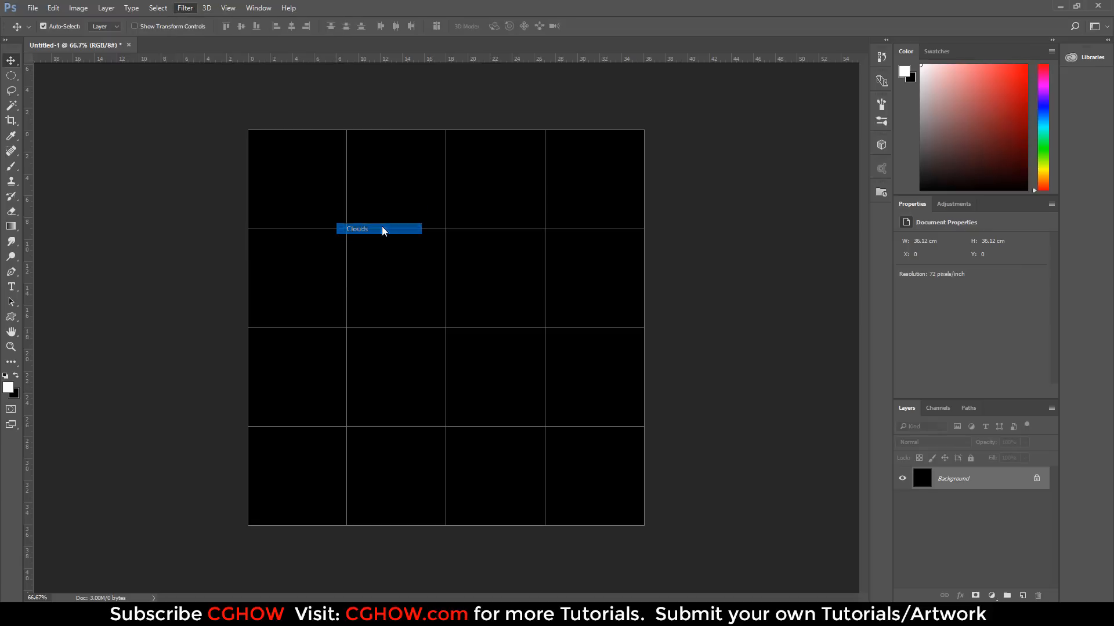
pyautogui.hotkey('ctrl', "'")
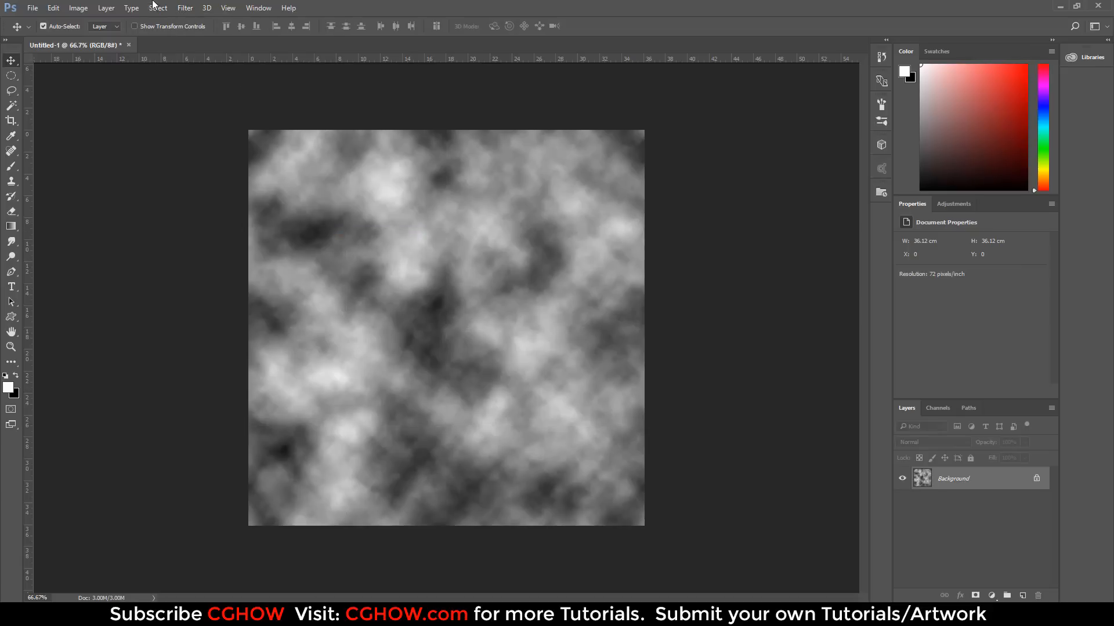
# Open Liquify on the clouds and twirl a group of small swirls around the image centre with a size 175 brush.
pyautogui.click(186, 9)
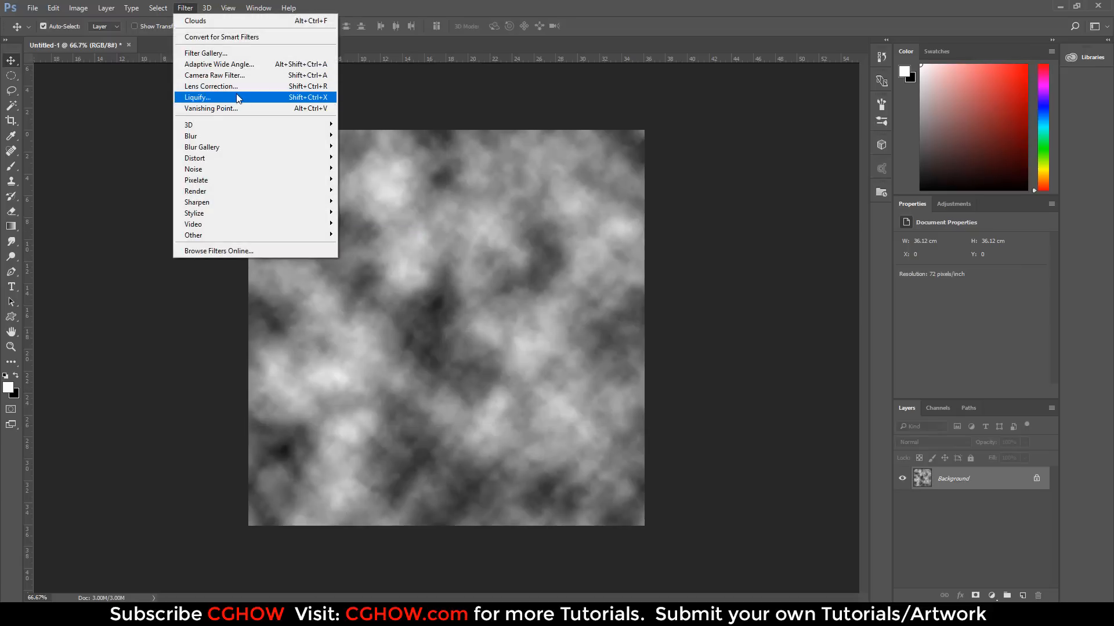
pyautogui.click(237, 97)
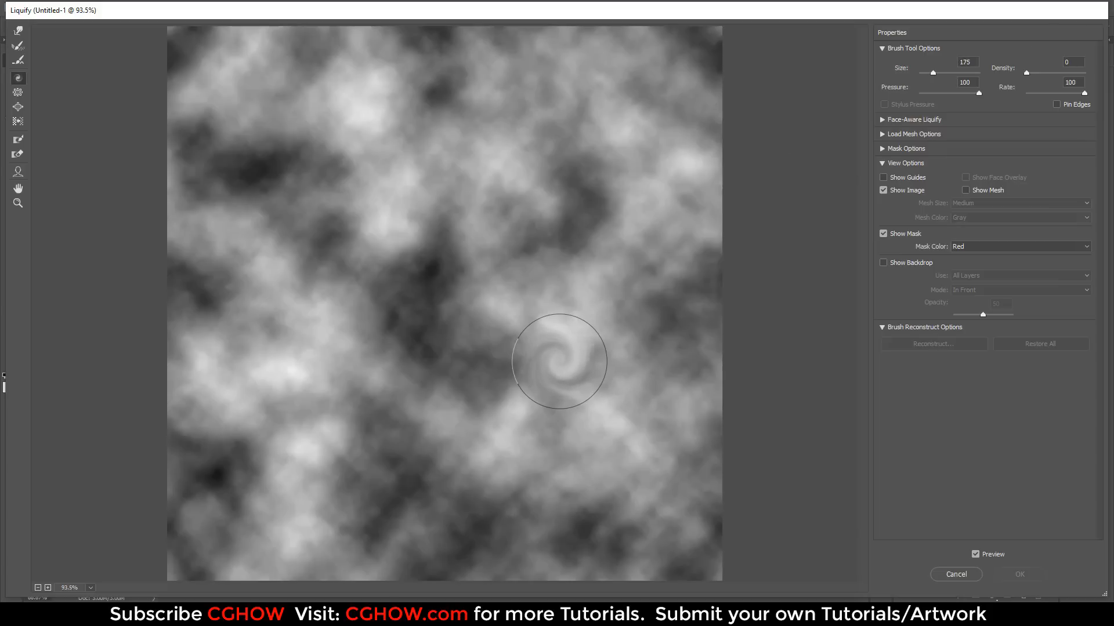
pyautogui.moveTo(559, 362); pyautogui.dragTo(559, 361)
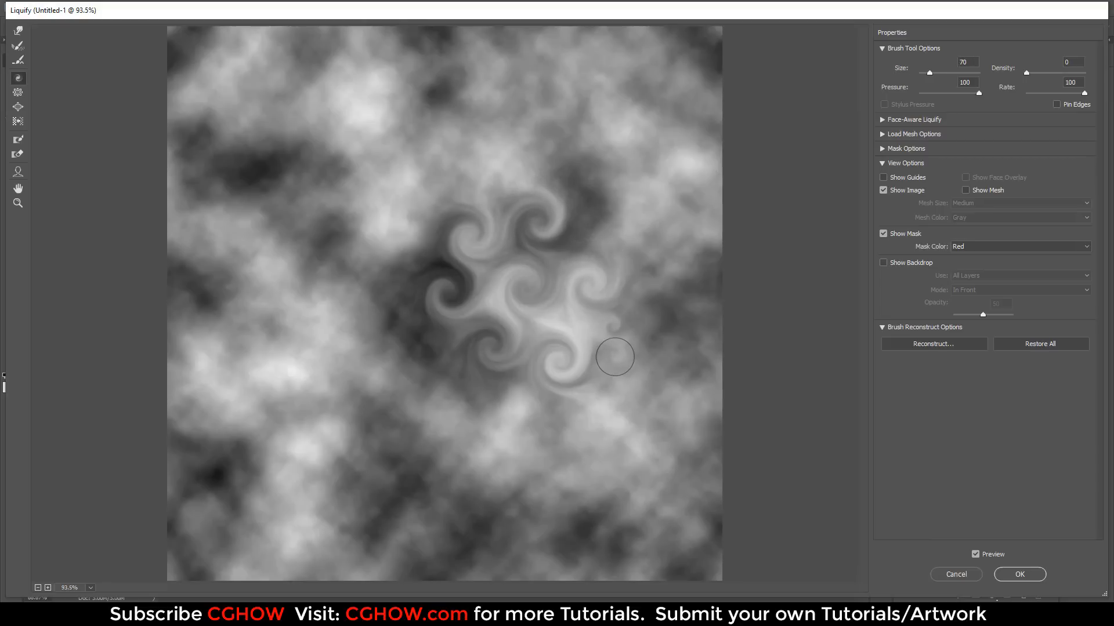
# Enlarge the Liquify brush to size 400 and twirl one large swirl below the small ones.
pyautogui.press(']')
pyautogui.press(']')
pyautogui.press(']')
pyautogui.press(']')
pyautogui.press(']')
pyautogui.press(']')
pyautogui.press(']')
pyautogui.press(']')
pyautogui.press(']')
pyautogui.press(']')
pyautogui.press(']')
pyautogui.press(']')
pyautogui.click(481, 437)
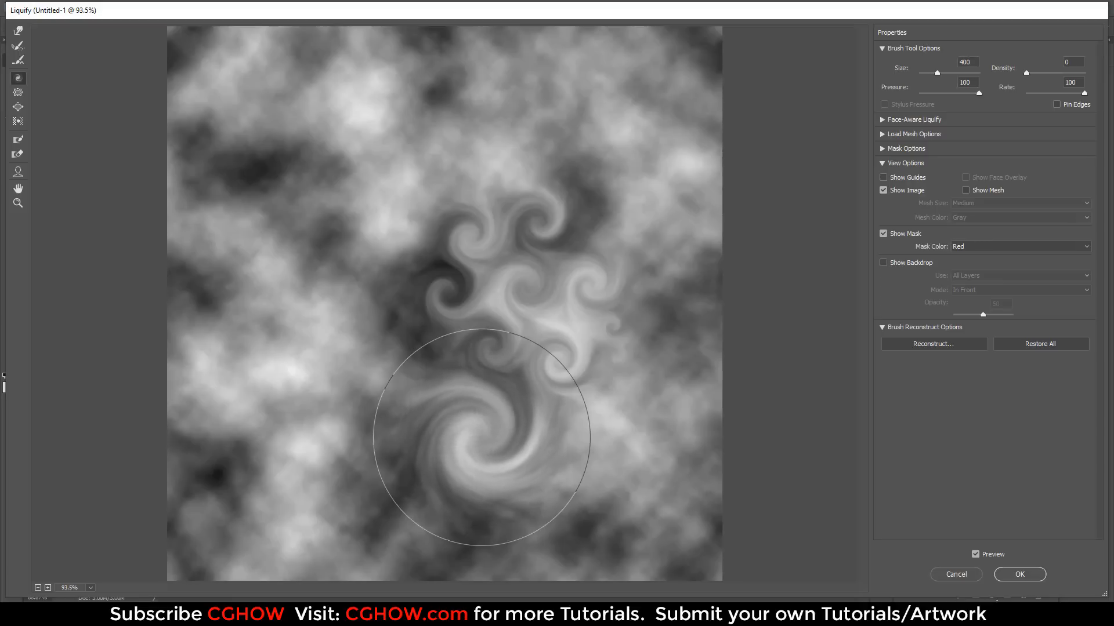
# Reduce the Liquify brush to size 90 and twirl a small swirl beside the large one.
pyautogui.press('[')
pyautogui.press('[')
pyautogui.press('[')
pyautogui.press('[')
pyautogui.press('[')
pyautogui.press('[')
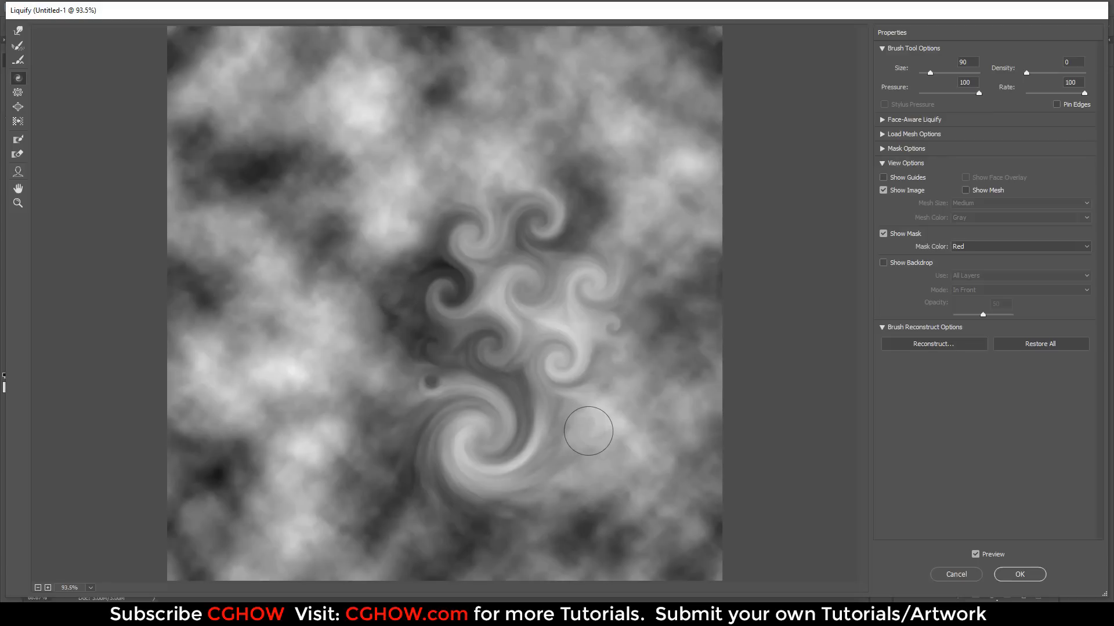
# Cancel the Liquify edit and quit Photoshop without saving the document, returning to the swirl_noise texture in Unreal.
pyautogui.click(968, 575)
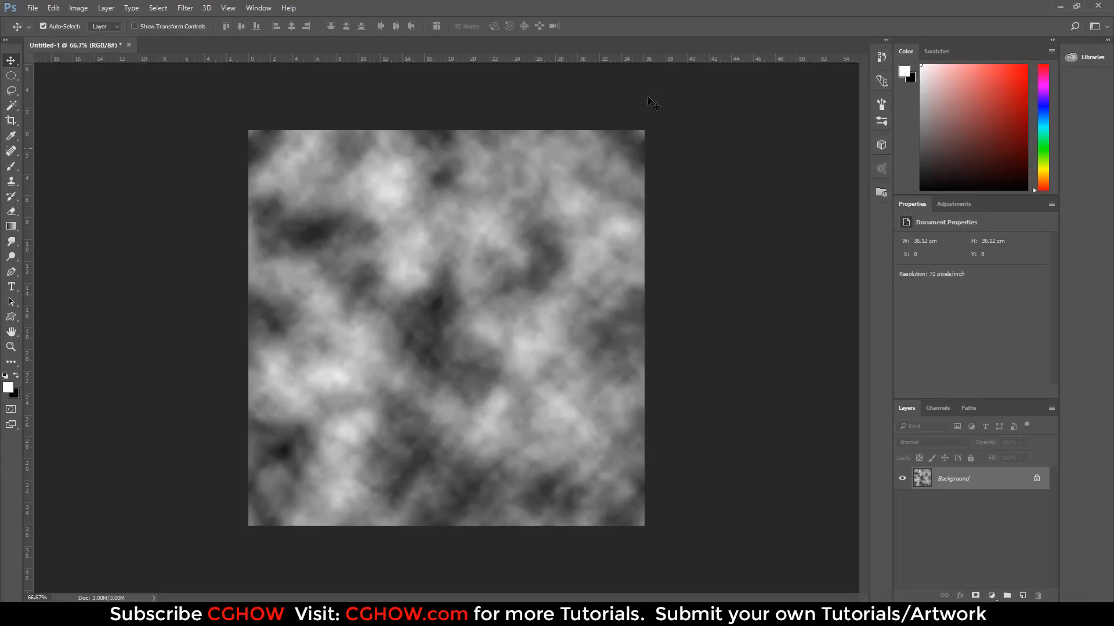
pyautogui.click(1090, 6)
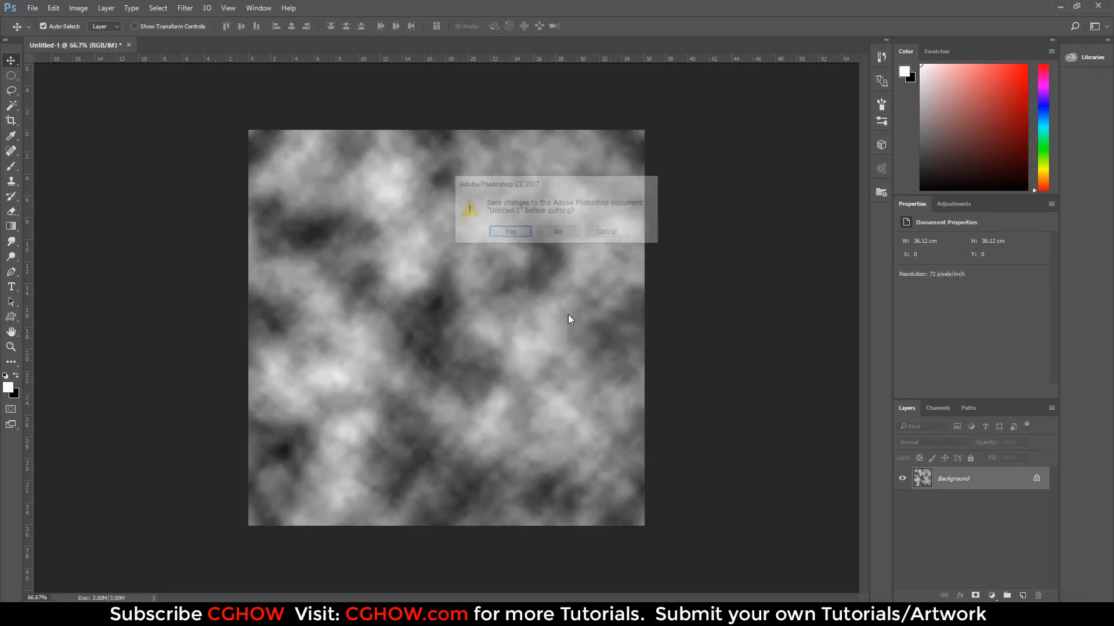
pyautogui.click(558, 231)
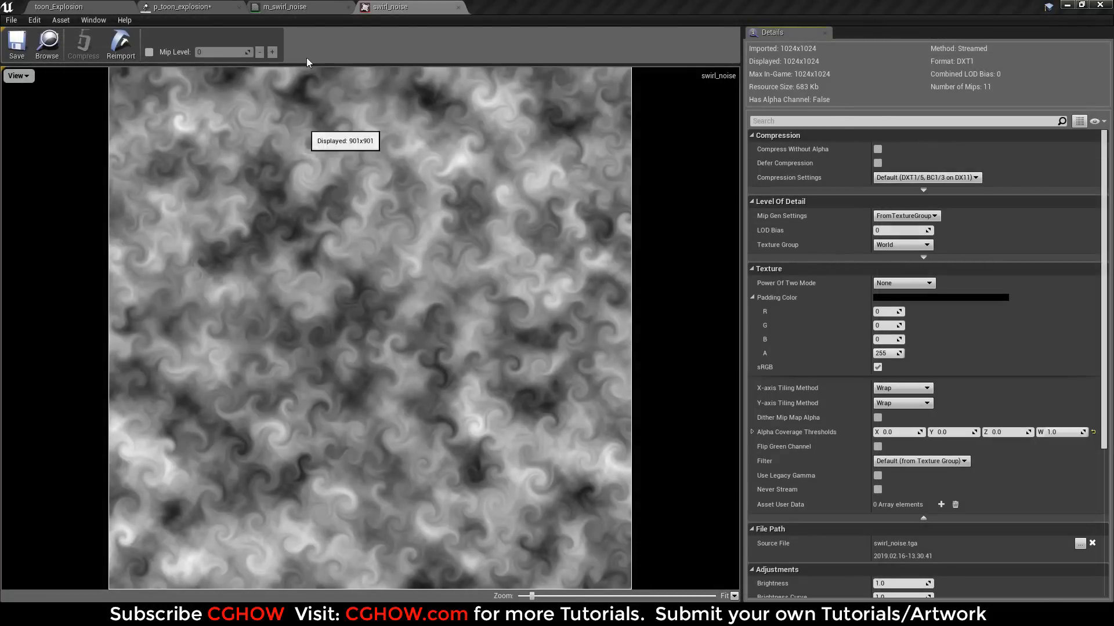
# Close the swirl_noise texture and inspect the TexCoord[0] node's tiling settings in the m_swirl_noise graph.
pyautogui.click(458, 6)
pyautogui.moveTo(522, 354); pyautogui.dragTo(439, 392, button='right')
pyautogui.scroll(1, 393, 383)
pyautogui.moveTo(408, 356); pyautogui.dragTo(355, 326)
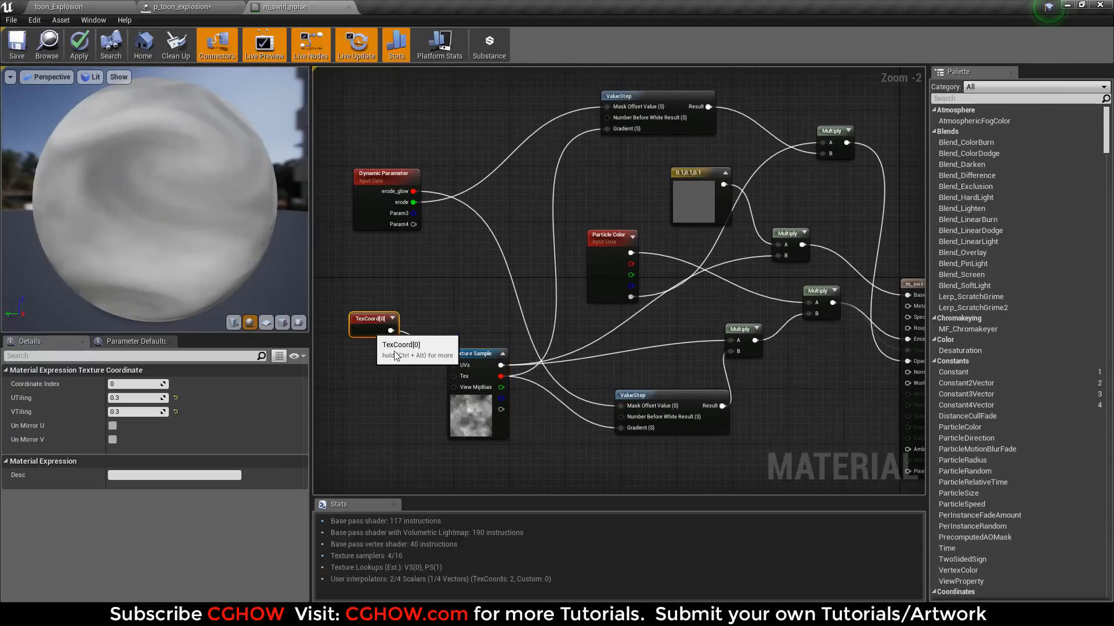
# Select the m_swirl_noise result node and review its blend mode, shading model and two-sided settings.
pyautogui.moveTo(455, 285); pyautogui.dragTo(450, 249, button='right')
pyautogui.moveTo(566, 341); pyautogui.dragTo(483, 338, button='right')
pyautogui.click(835, 244)
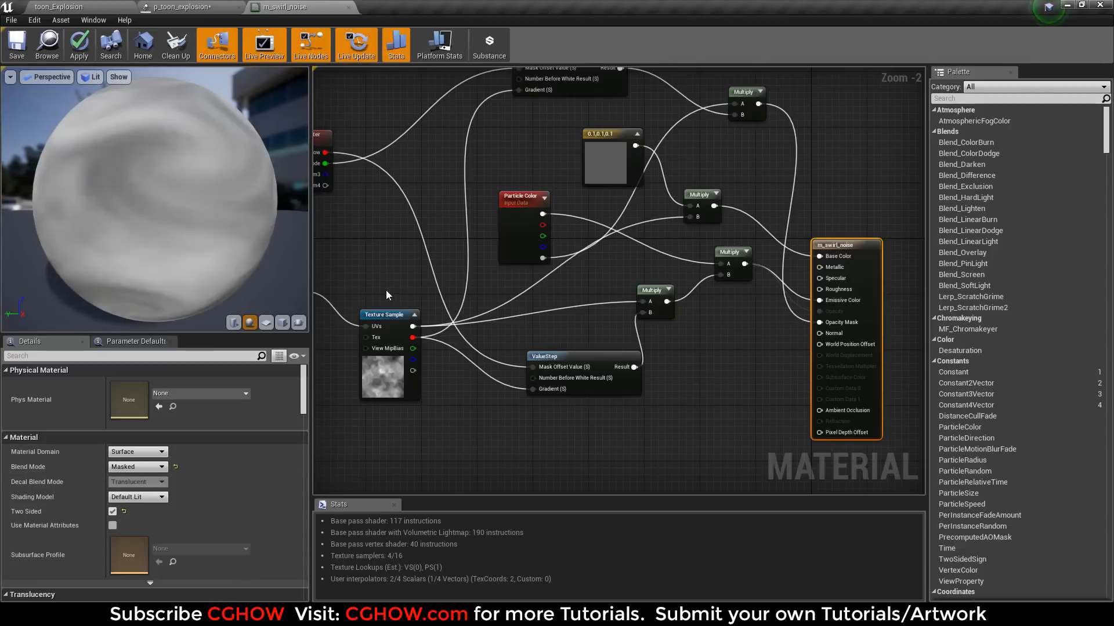
# Examine the upper ValueStep node and the Dynamic Parameter's names and defaults, following their connections and checking the preview sphere.
pyautogui.moveTo(387, 295); pyautogui.dragTo(509, 330, button='right')
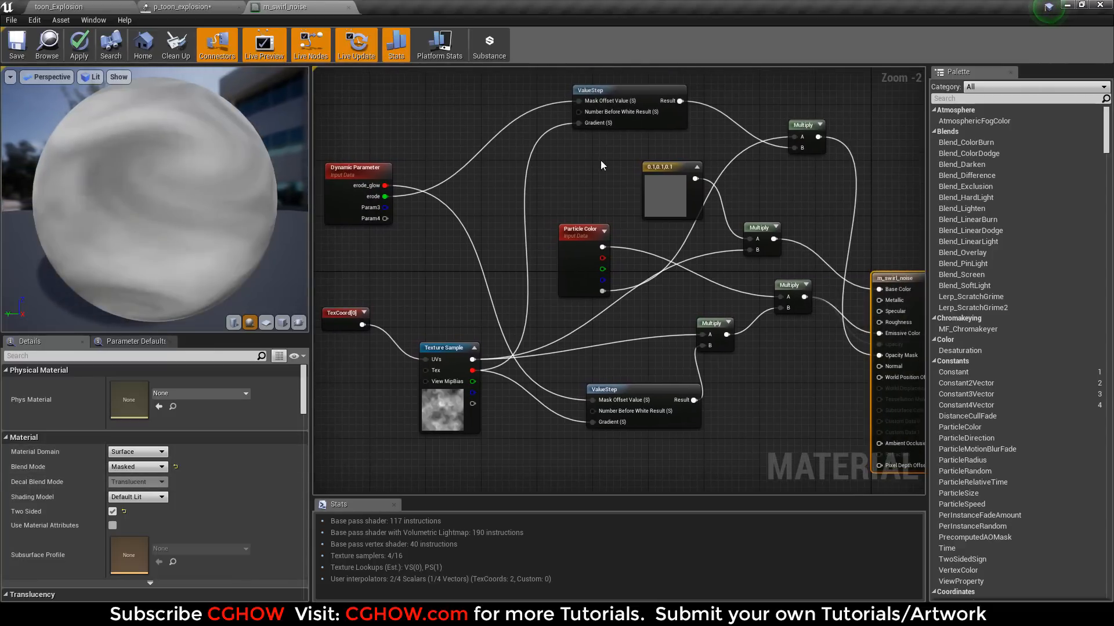
pyautogui.moveTo(635, 127); pyautogui.dragTo(601, 141)
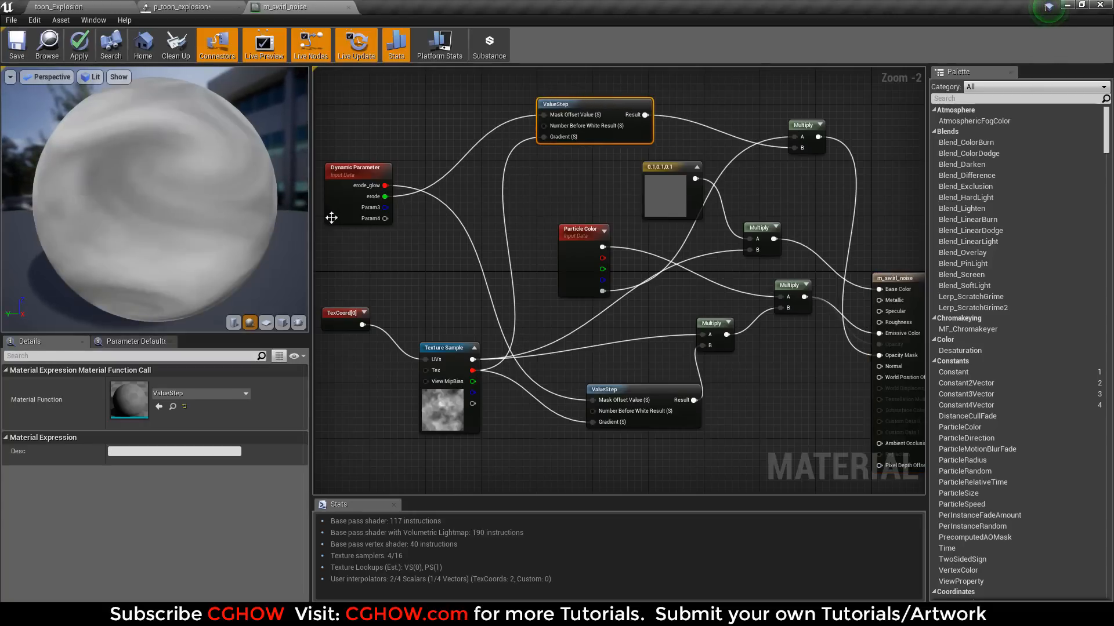
pyautogui.click(345, 207)
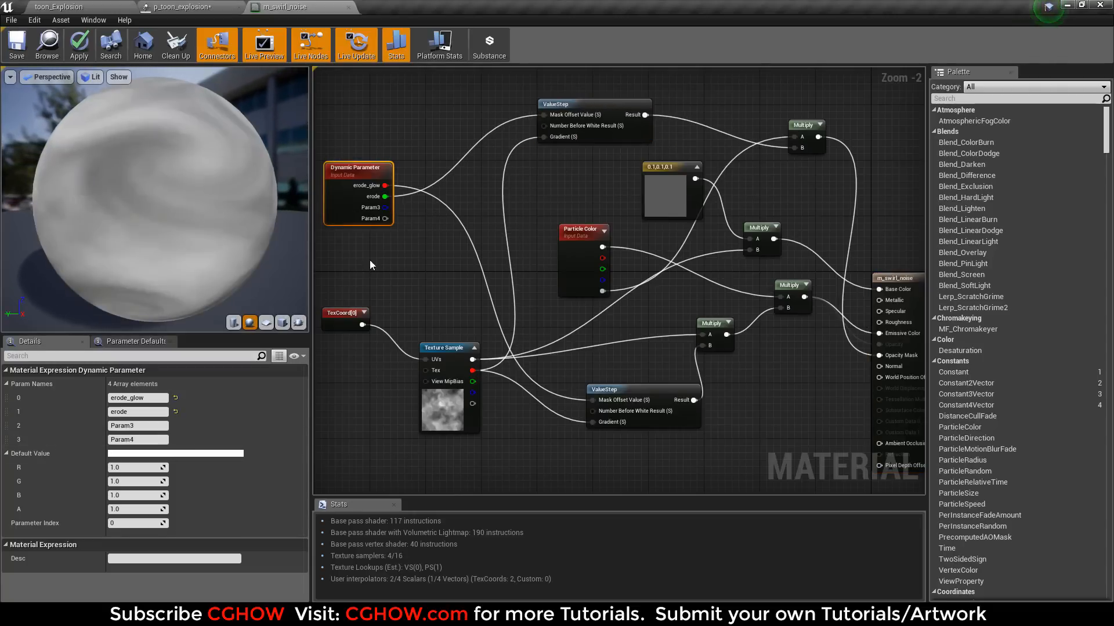
pyautogui.moveTo(372, 265); pyautogui.dragTo(462, 292, button='right')
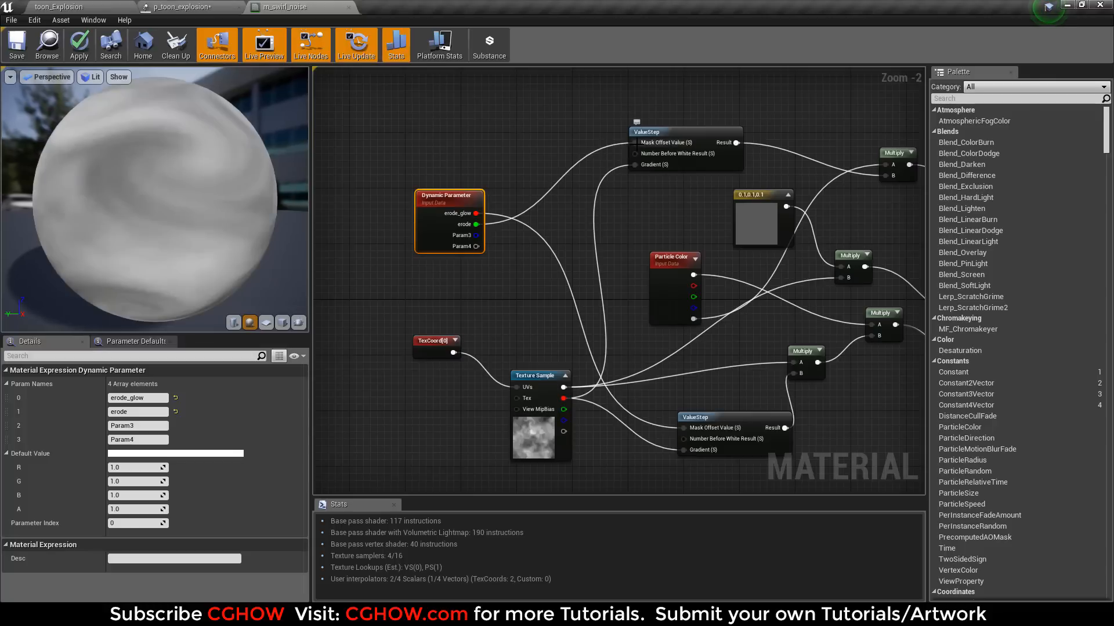
pyautogui.moveTo(248, 248); pyautogui.dragTo(160, 254)
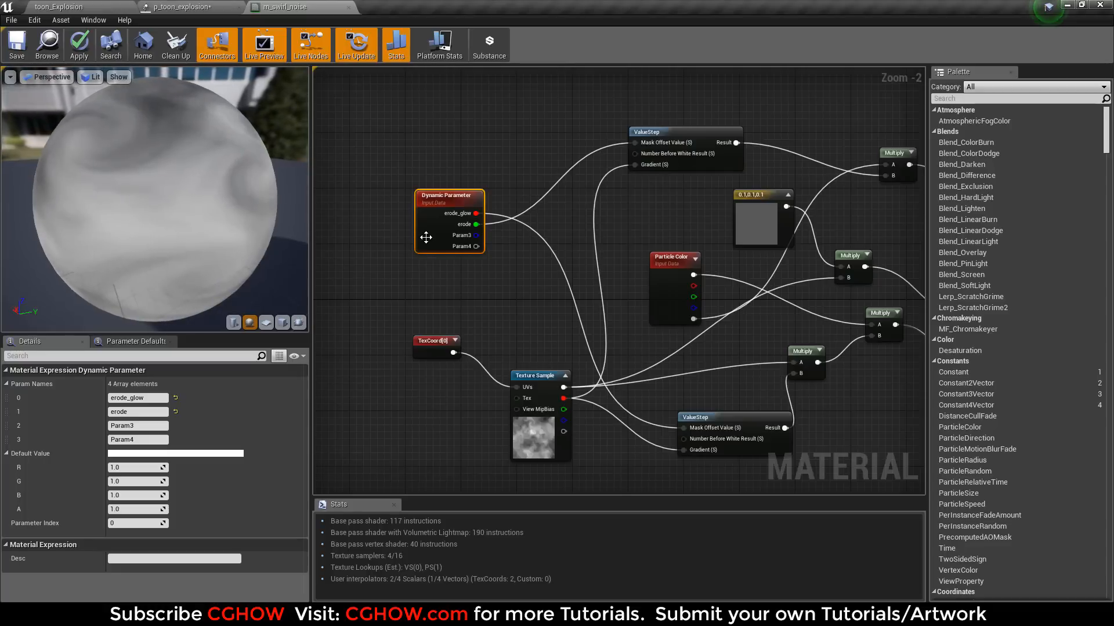
pyautogui.moveTo(509, 316); pyautogui.dragTo(438, 317, button='right')
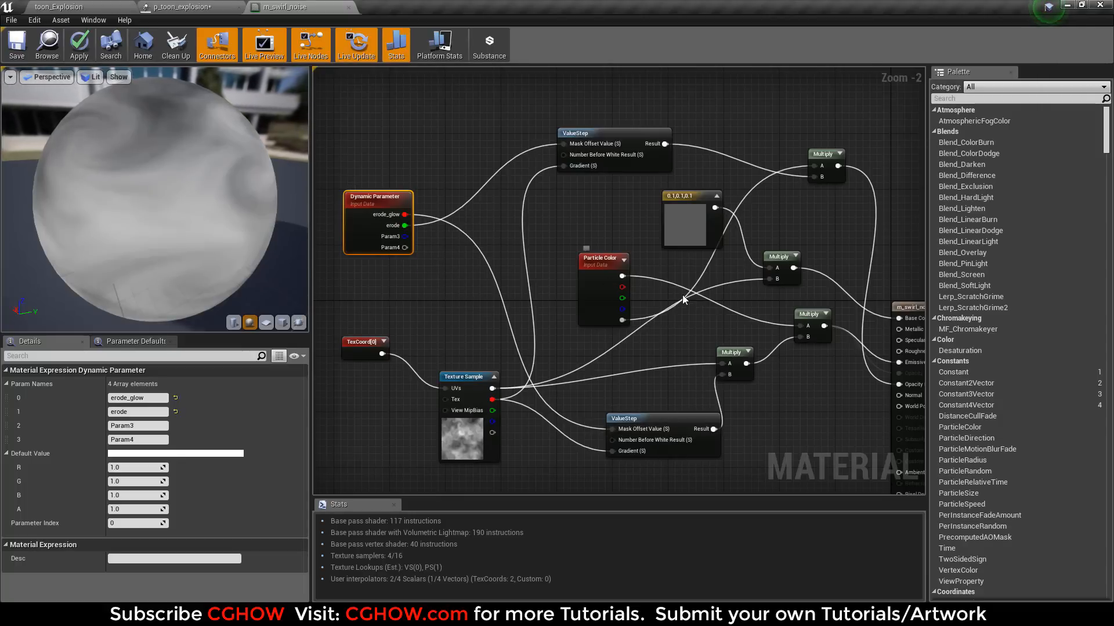
# Switch to p_toon_explosion, replay the effect, then slow the preview's animation speed and replay it again.
pyautogui.click(180, 7)
pyautogui.click(131, 45)
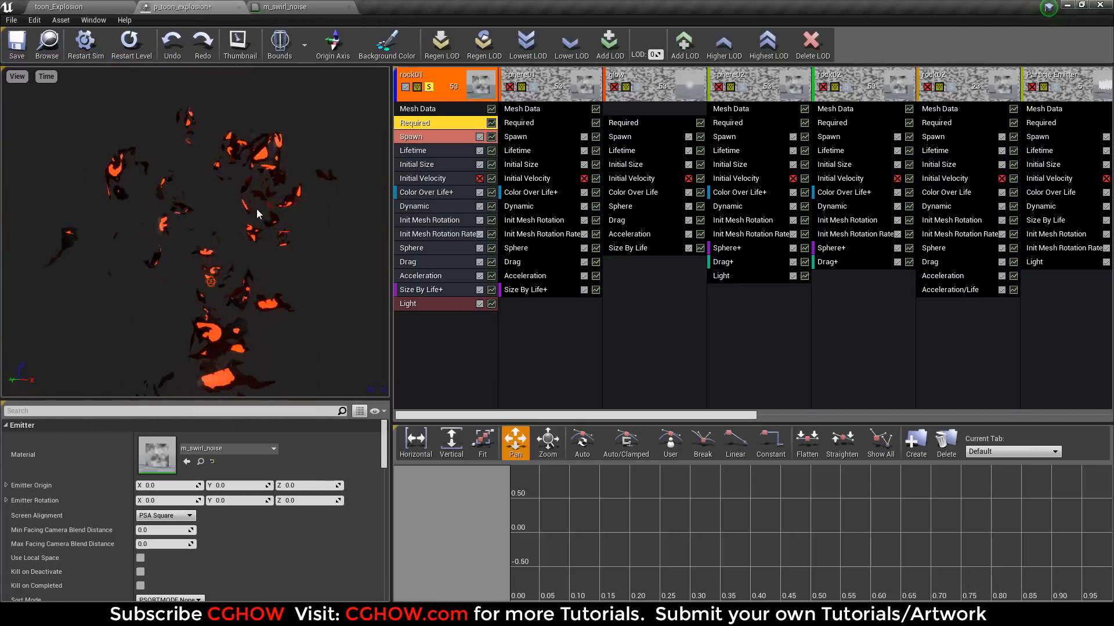
pyautogui.click(131, 51)
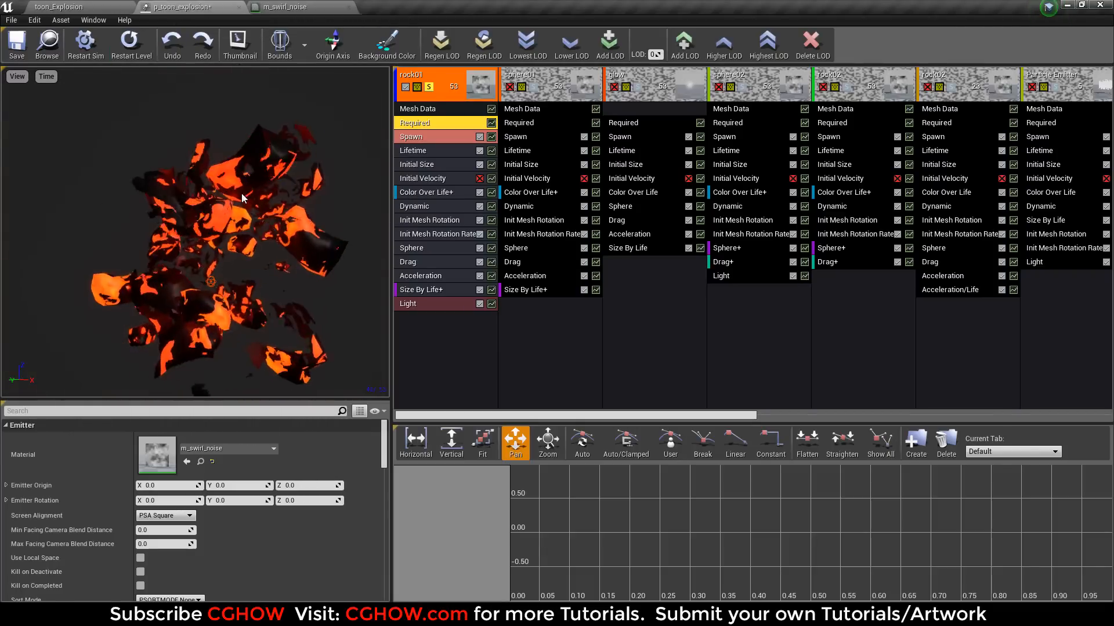
pyautogui.click(45, 76)
pyautogui.moveTo(64, 132)
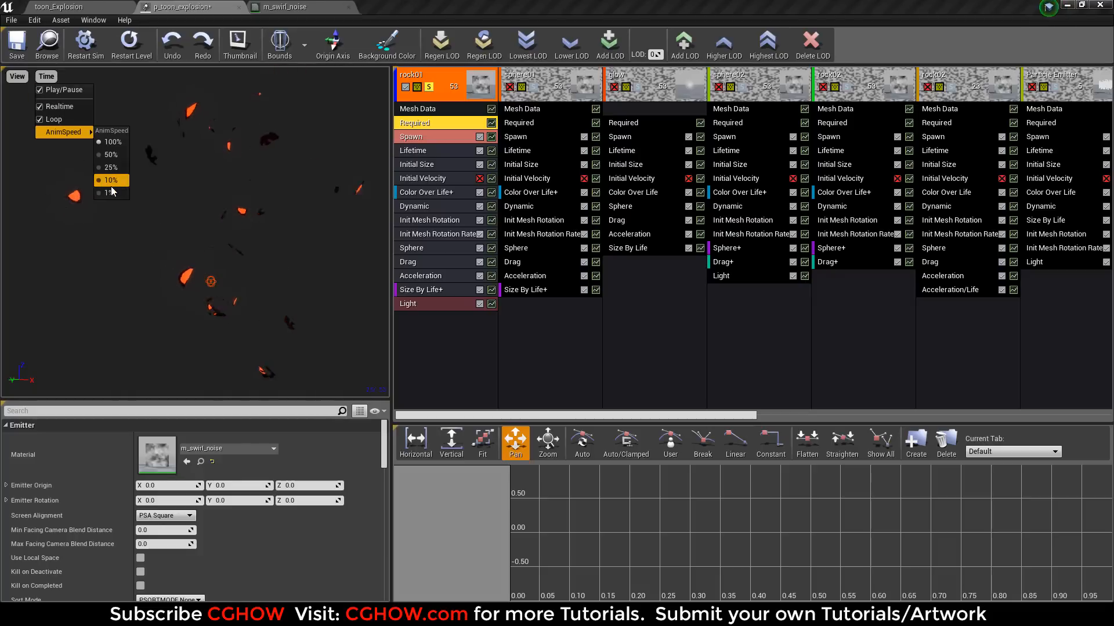
pyautogui.click(112, 190)
pyautogui.click(130, 45)
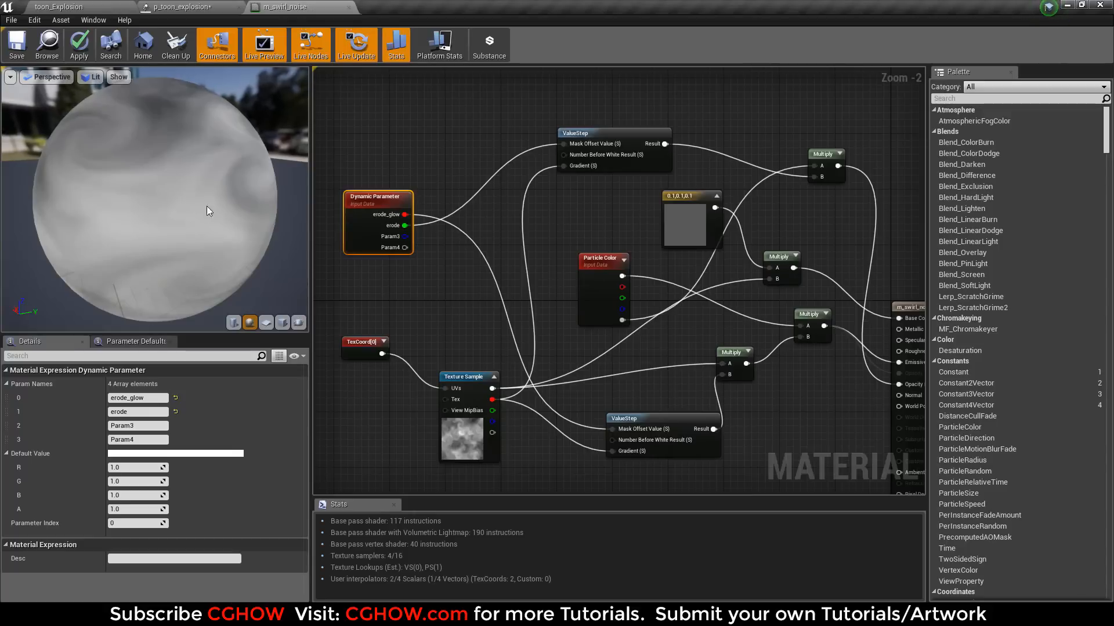
# Examine m_swirl_noise's preview sphere and Particle Color node, comparing them with the p_toon_explosion effect.
pyautogui.moveTo(209, 211); pyautogui.dragTo(273, 203)
pyautogui.scroll(-1, 188, 206)
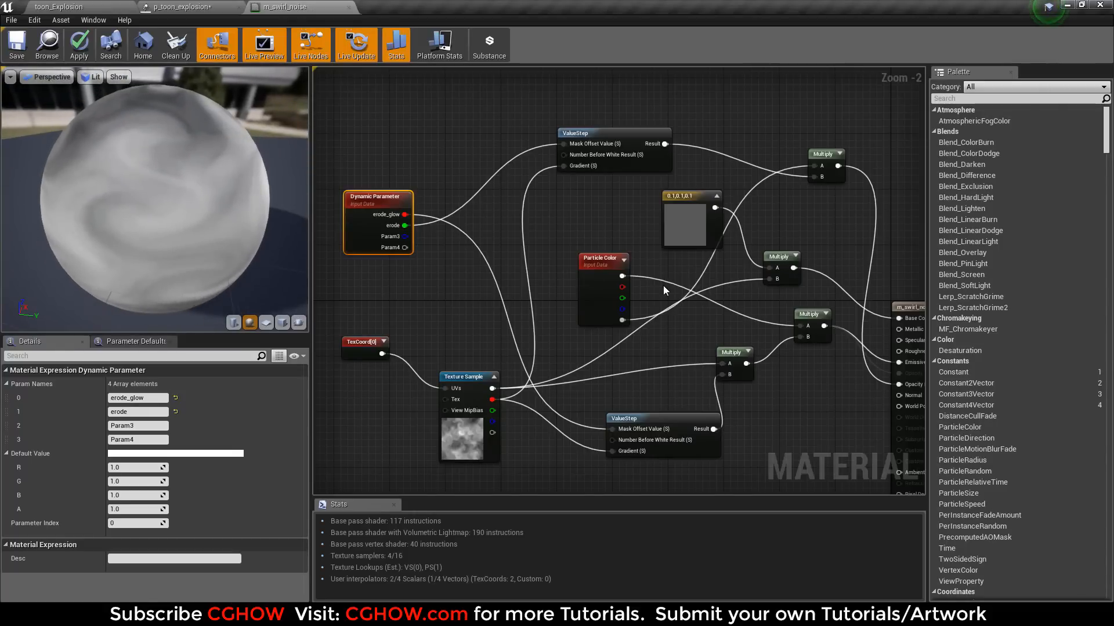
pyautogui.moveTo(600, 300); pyautogui.dragTo(605, 278)
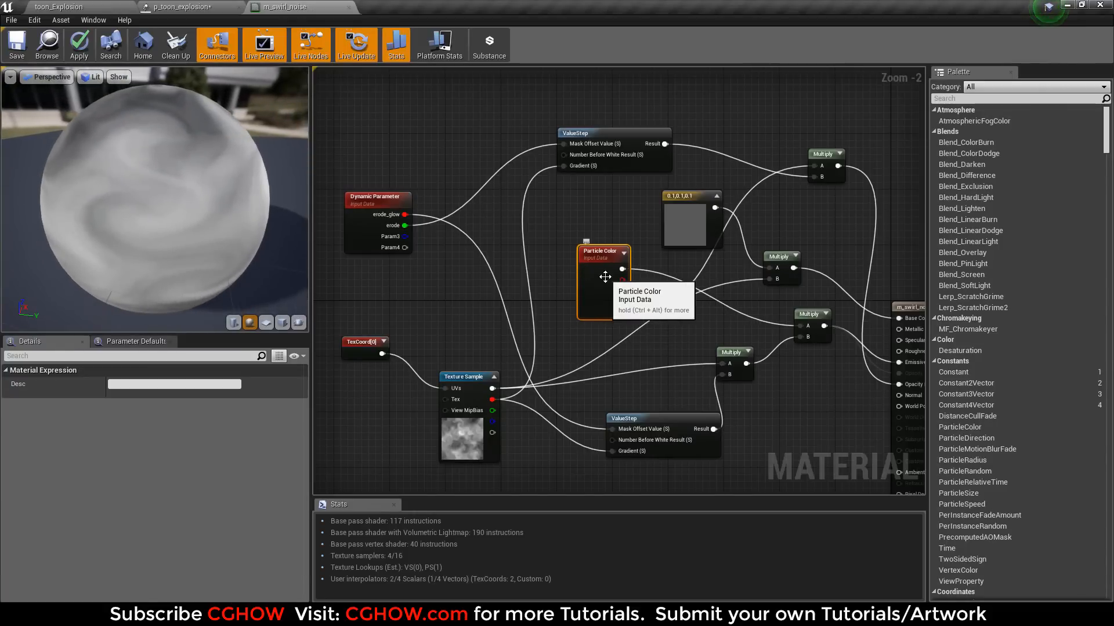
pyautogui.click(147, 4)
pyautogui.click(288, 7)
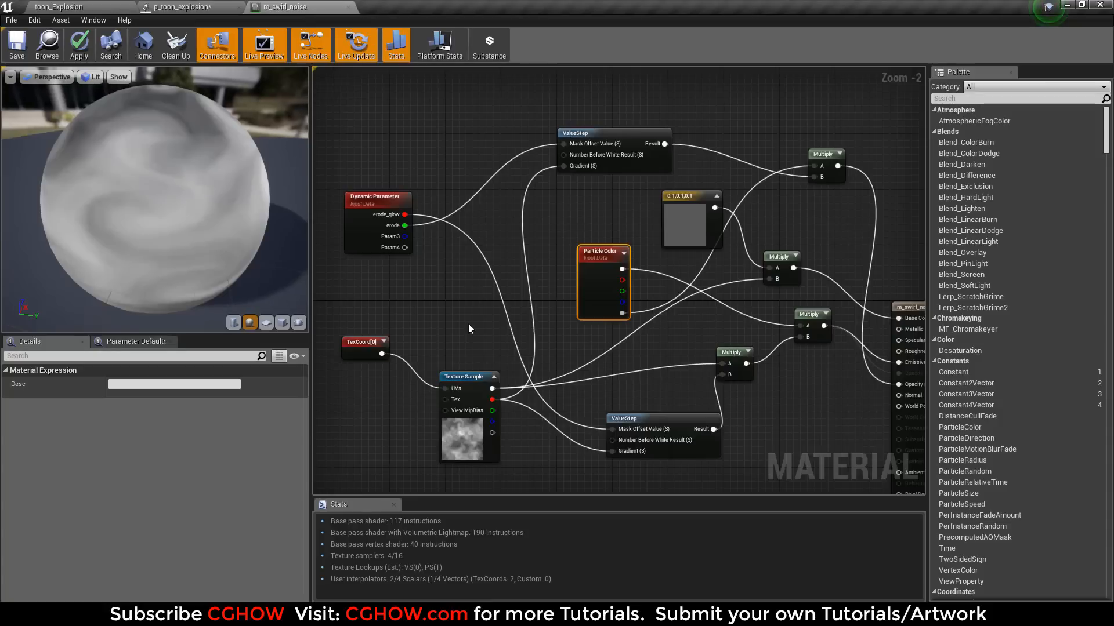
# Lower the Dynamic Parameter's default R to about 0.35 and compare the preview sphere's glow with the p_toon_explosion particles.
pyautogui.click(364, 227)
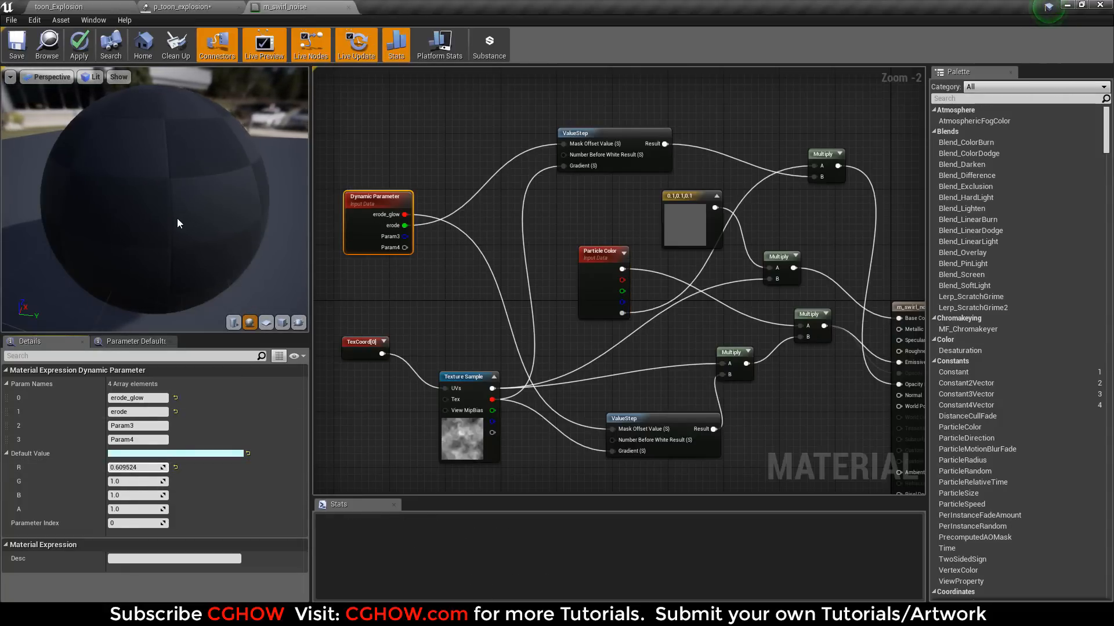
pyautogui.moveTo(176, 223); pyautogui.dragTo(110, 186)
pyautogui.click(186, 6)
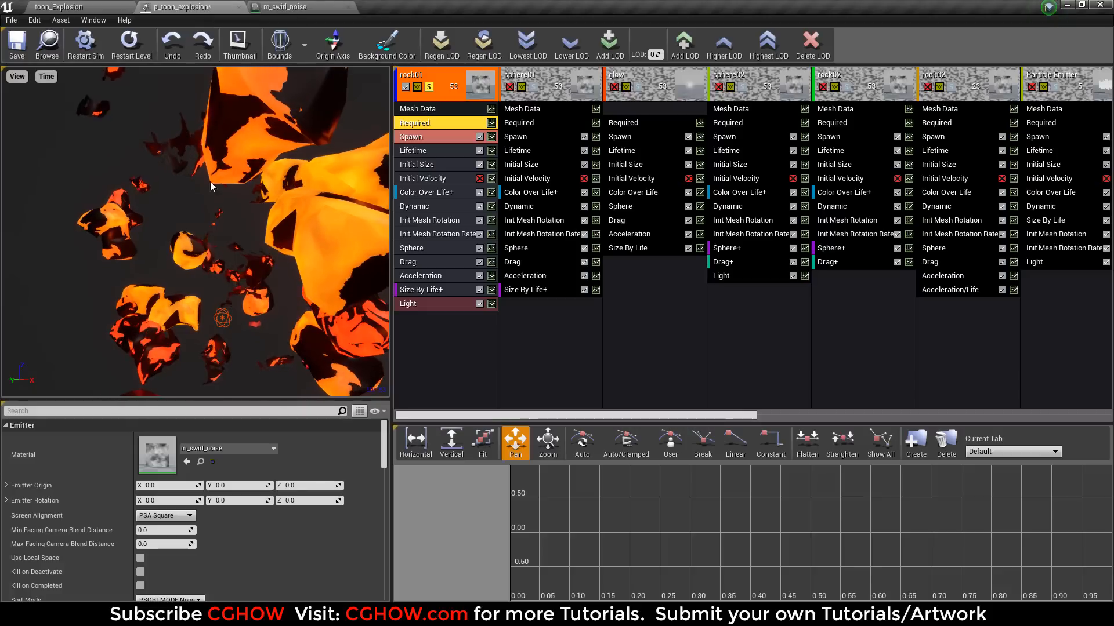
pyautogui.click(317, 6)
pyautogui.moveTo(97, 244); pyautogui.dragTo(197, 261)
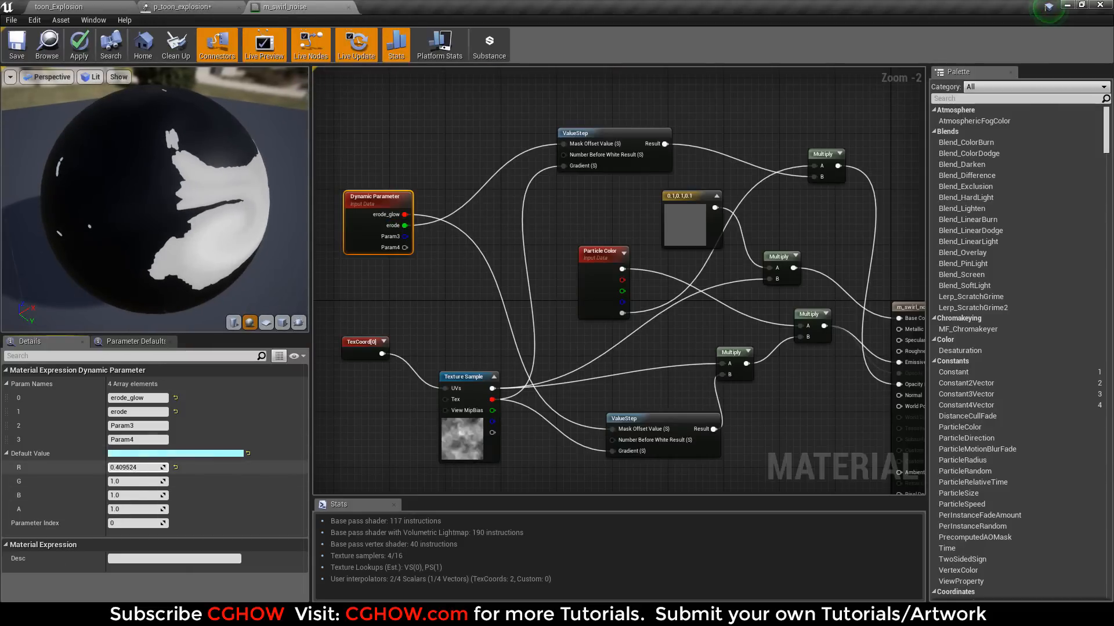
pyautogui.moveTo(174, 188); pyautogui.dragTo(202, 188)
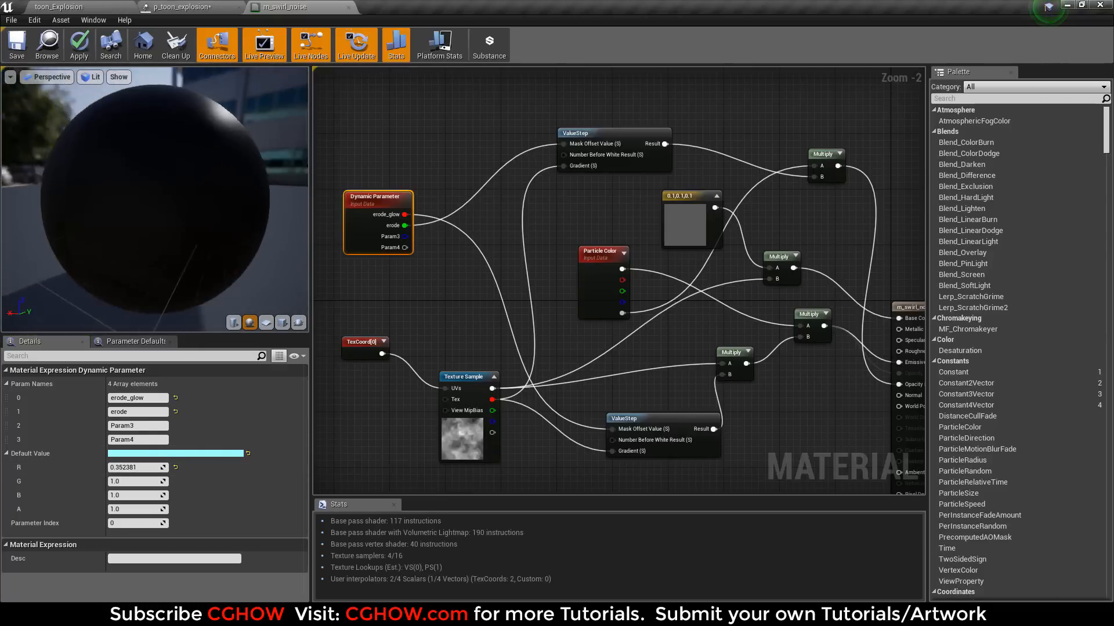
# Set the Dynamic Parameter's default G to about 0.76 and examine the preview sphere's erosion from several angles.
pyautogui.moveTo(174, 189); pyautogui.dragTo(122, 224)
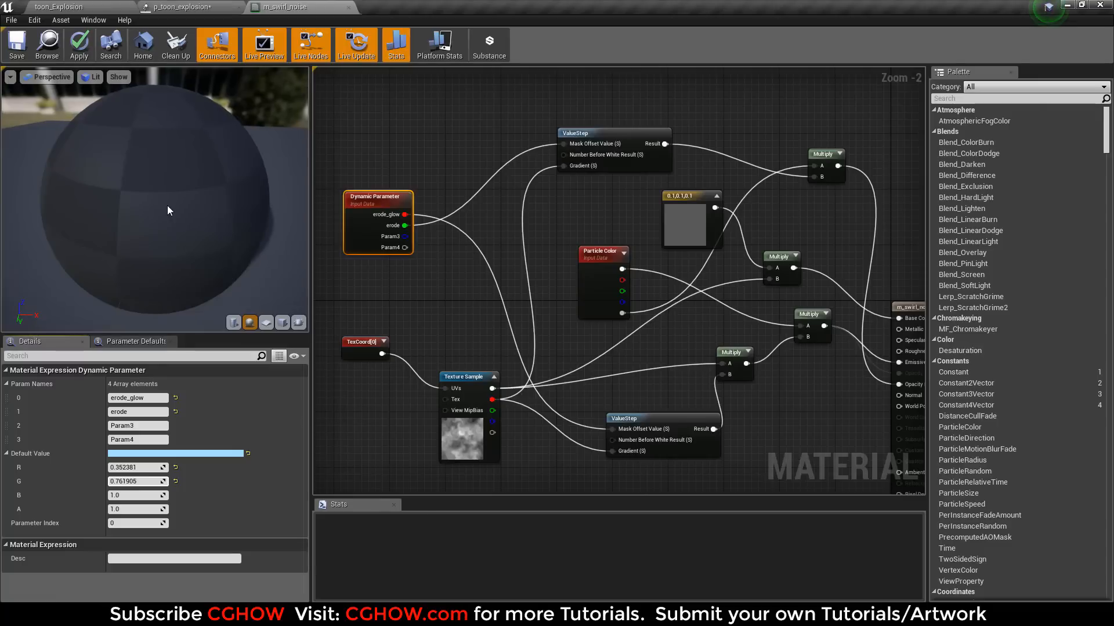
pyautogui.moveTo(159, 203); pyautogui.dragTo(137, 226)
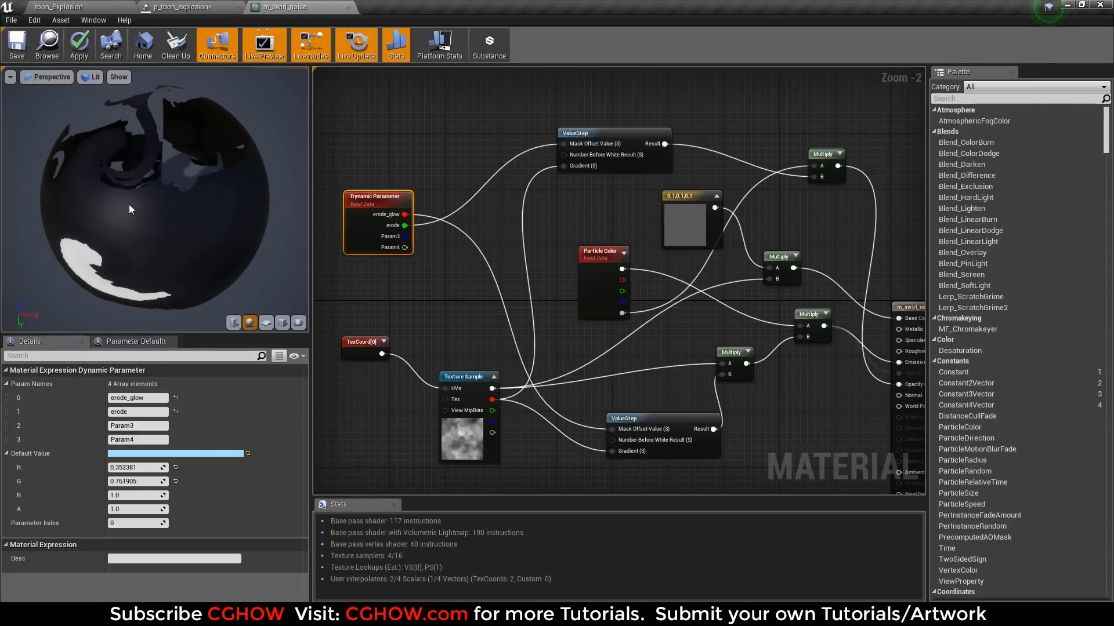
pyautogui.moveTo(136, 226); pyautogui.dragTo(22, 184)
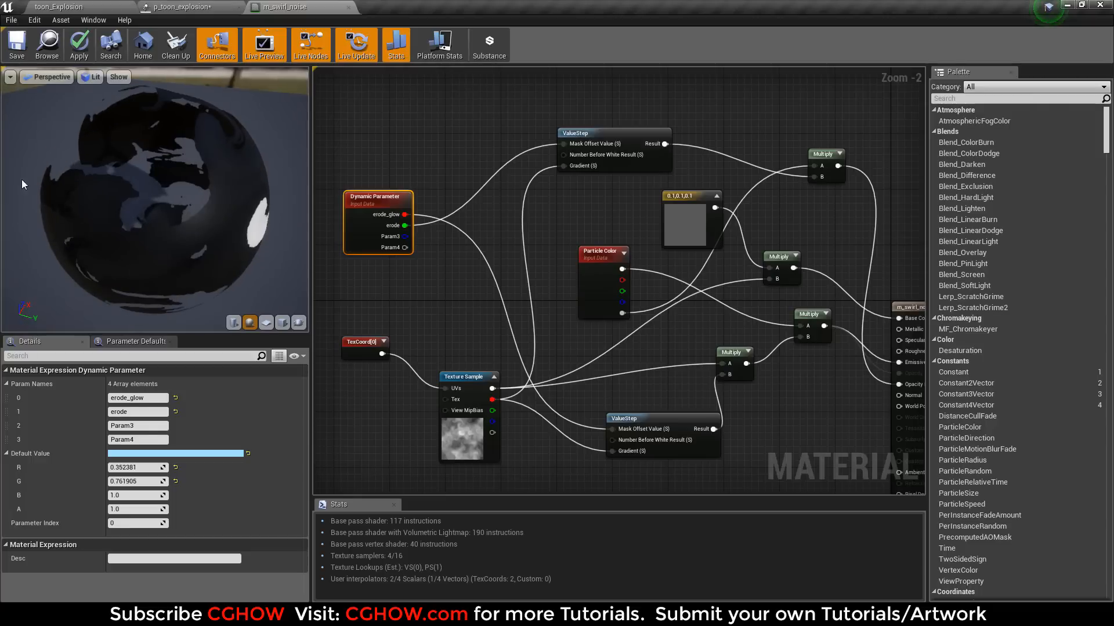
pyautogui.moveTo(128, 211); pyautogui.dragTo(154, 274)
pyautogui.moveTo(129, 184); pyautogui.dragTo(232, 303)
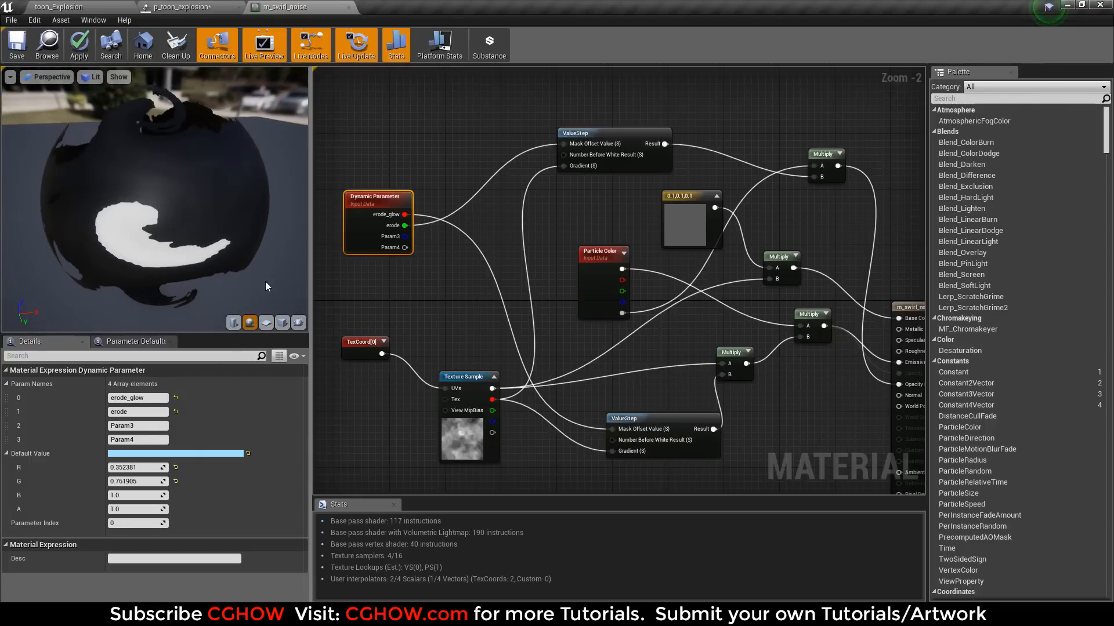
# Close the m_swirl_noise material without applying its changes to the original.
pyautogui.click(323, 5)
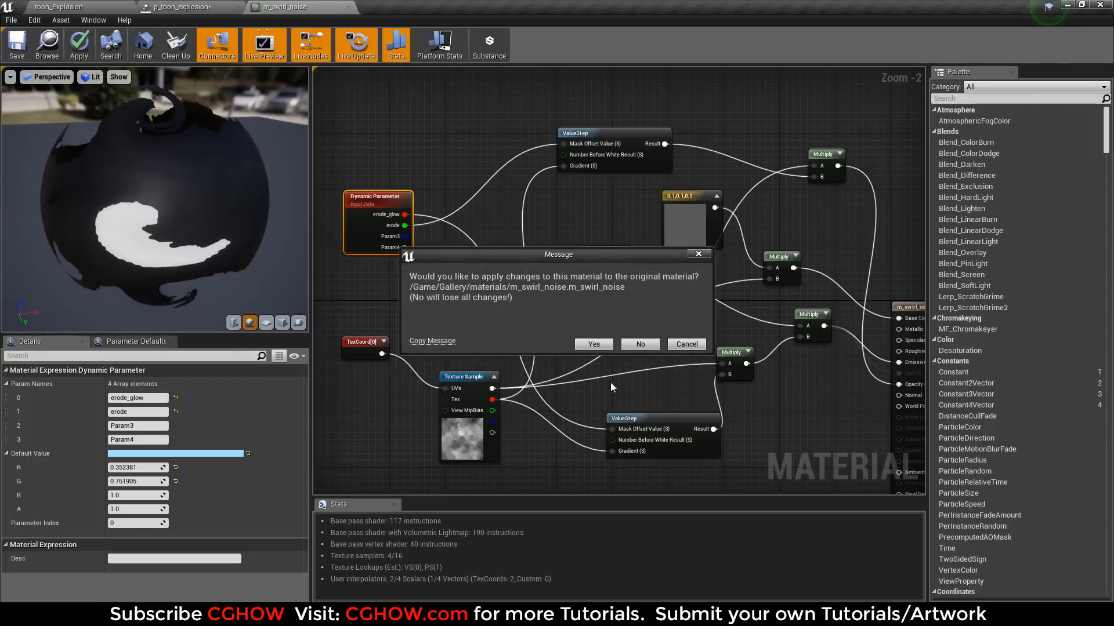
pyautogui.click(635, 346)
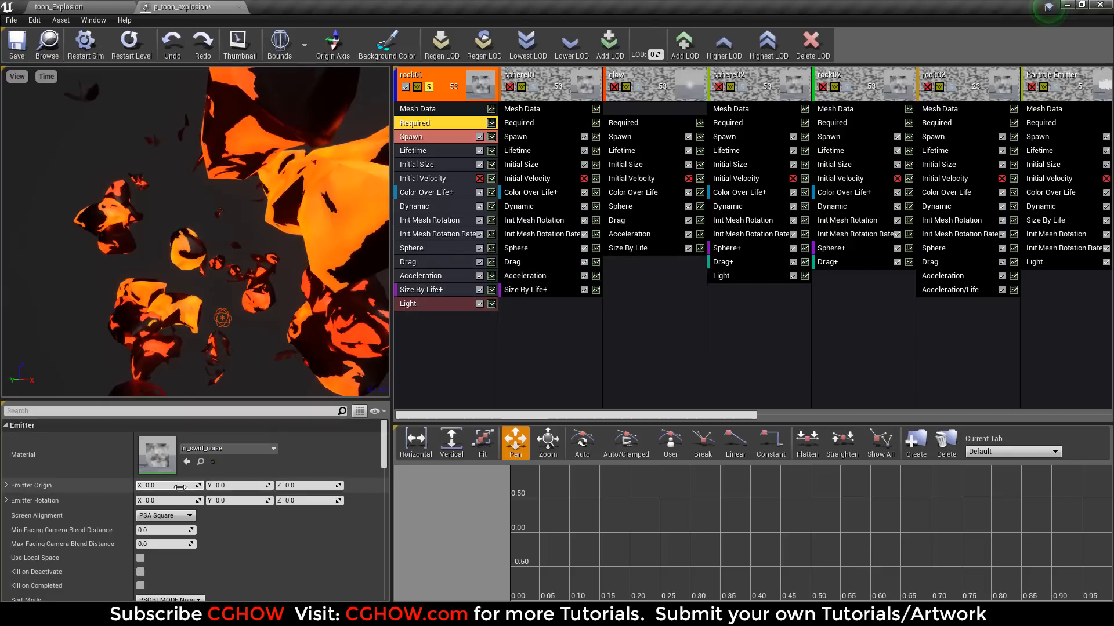
# Examine the rock01 emitter's Dynamic module, expanding the constant curve points of its second parameter.
pyautogui.click(429, 207)
pyautogui.scroll(-5, 182, 485)
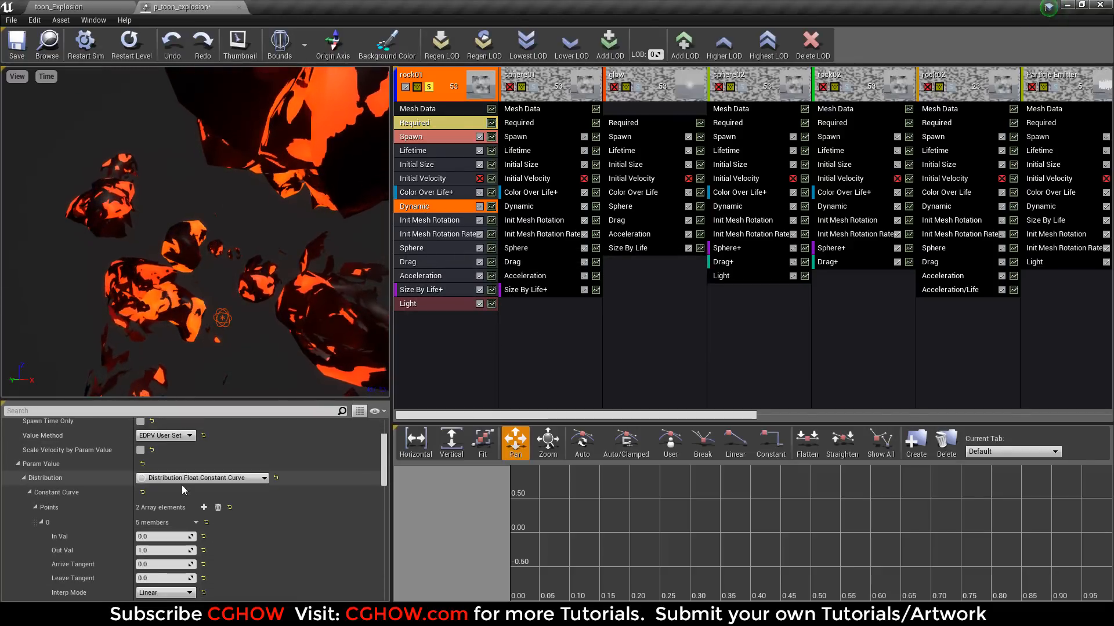
pyautogui.scroll(-6, 174, 522)
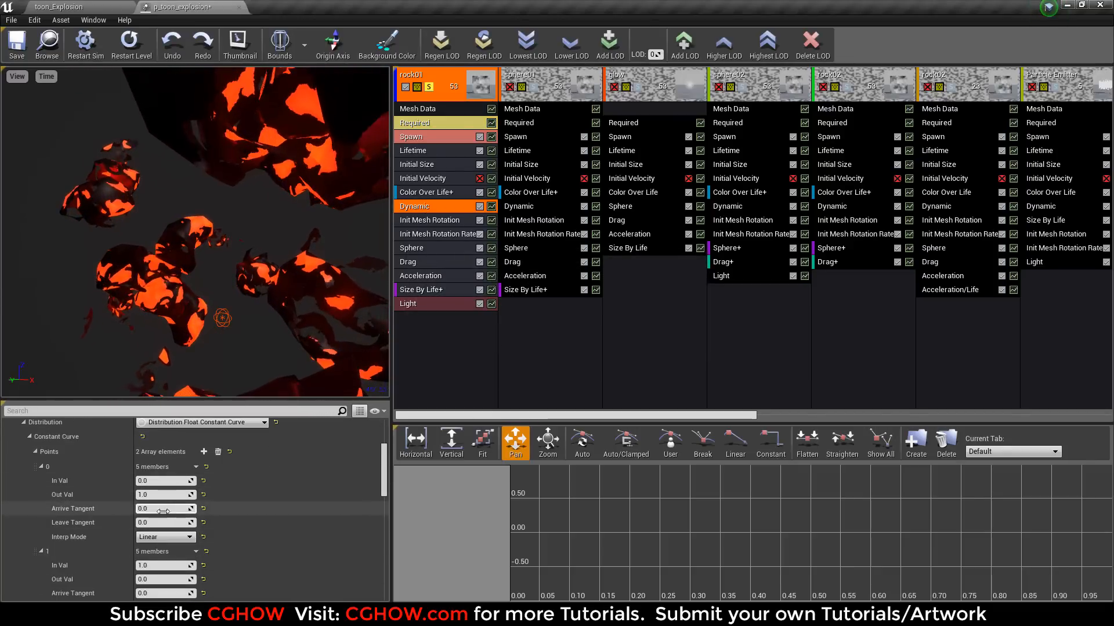
pyautogui.scroll(-6, 180, 539)
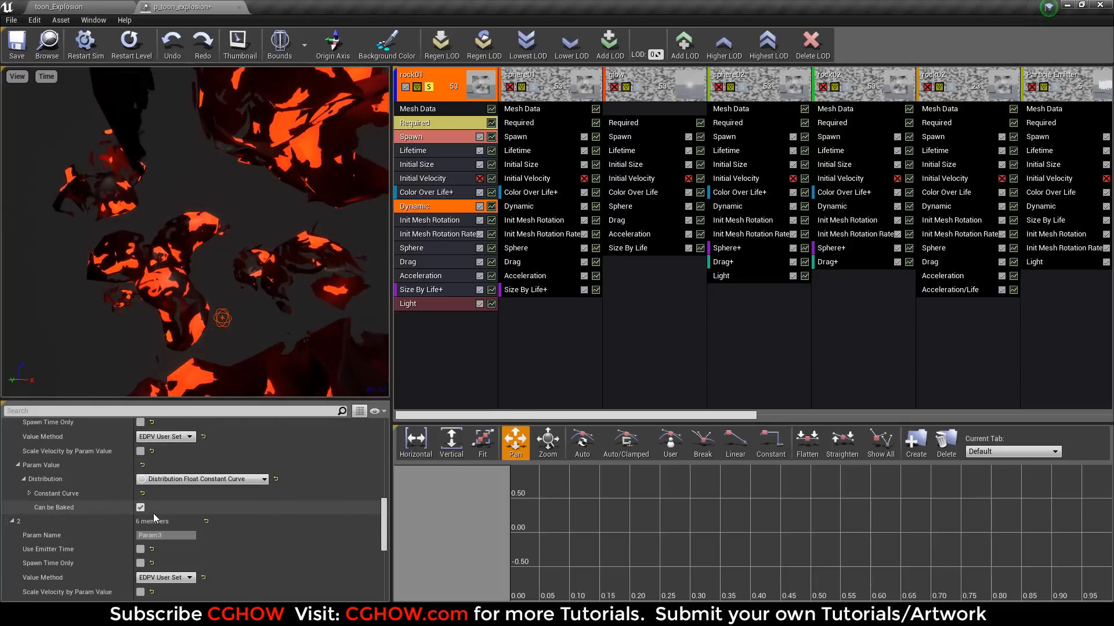
pyautogui.rightClick(60, 508)
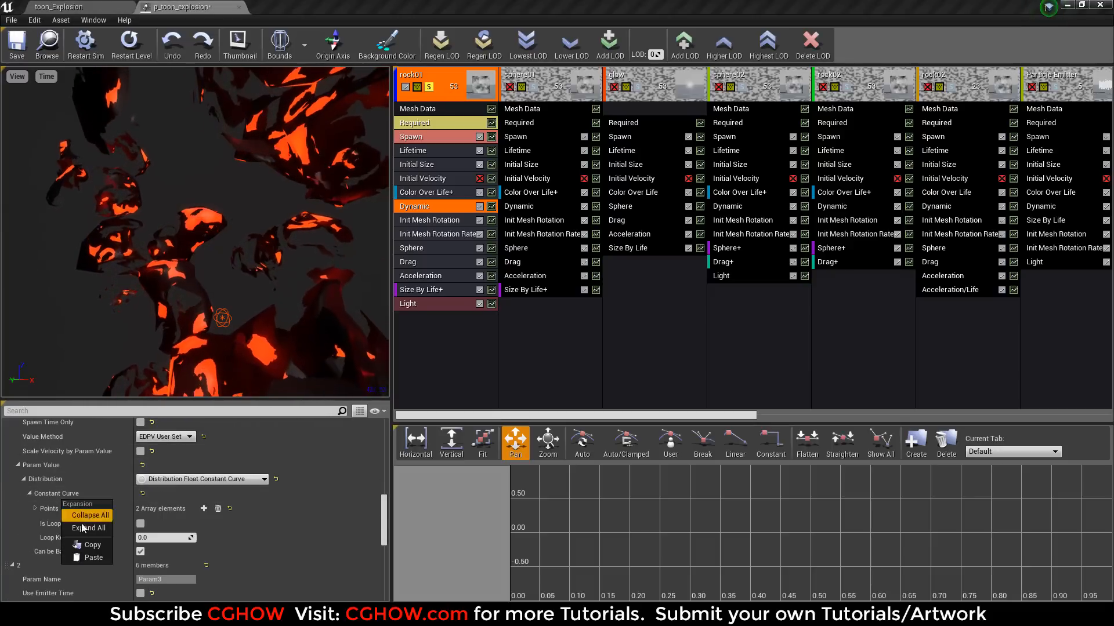
pyautogui.click(77, 527)
pyautogui.scroll(-3, 203, 552)
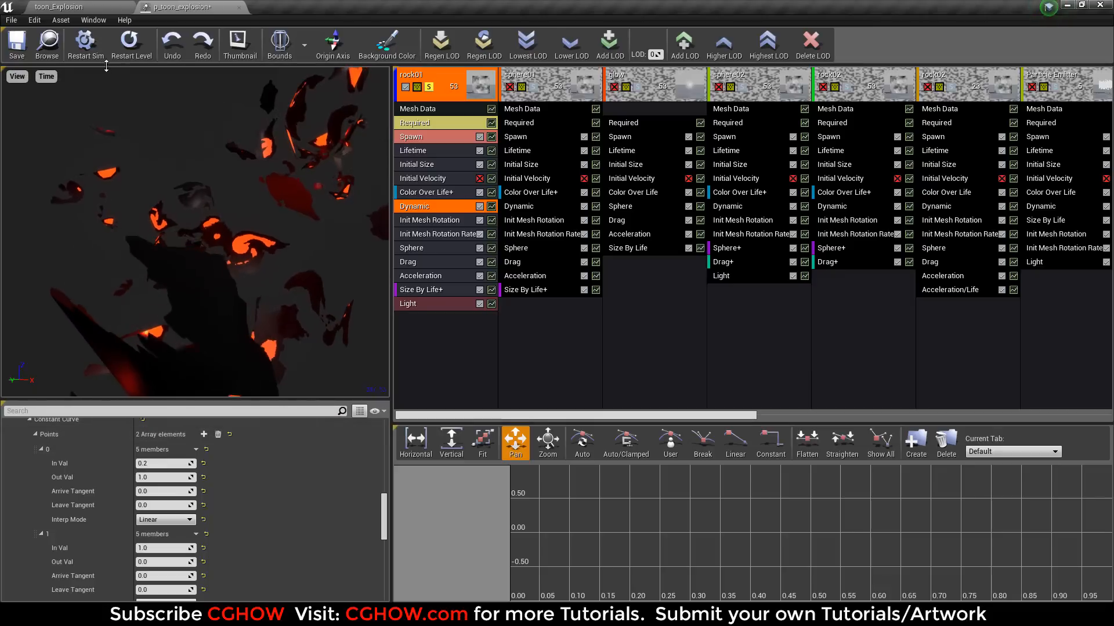
# Change the preview's animation speed and replay the soloed rock01 emitter several times.
pyautogui.click(46, 76)
pyautogui.click(121, 142)
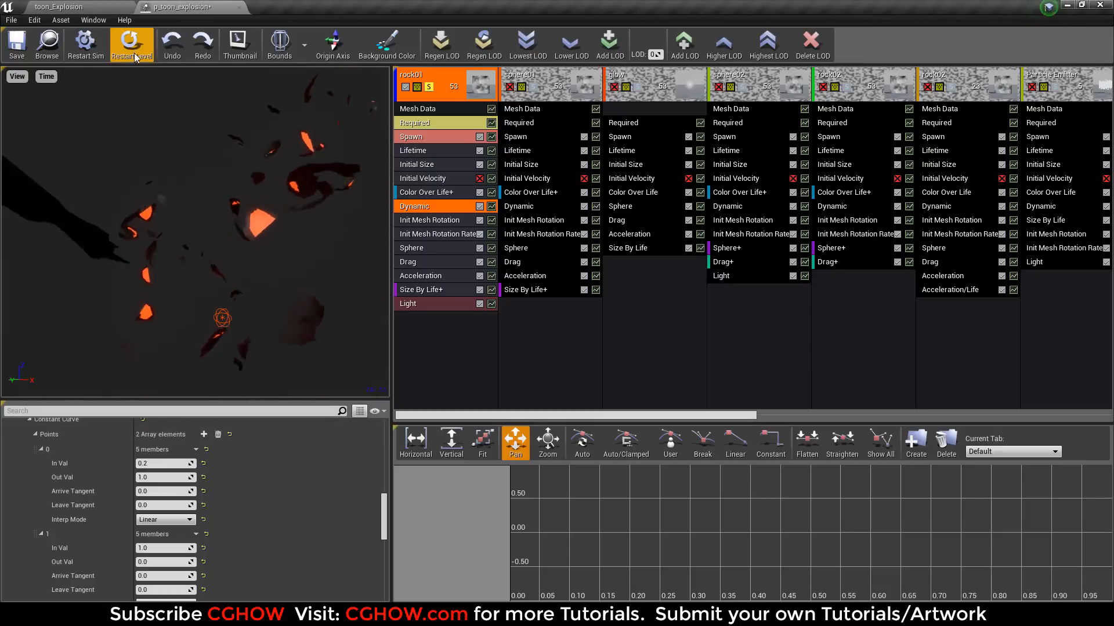
pyautogui.click(133, 53)
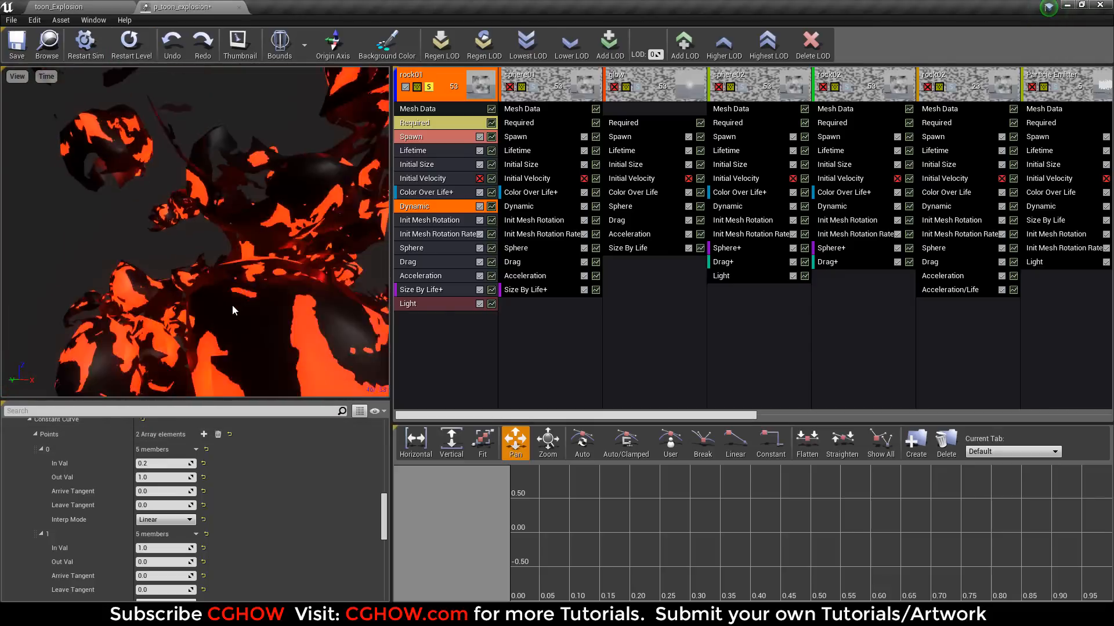
pyautogui.click(123, 46)
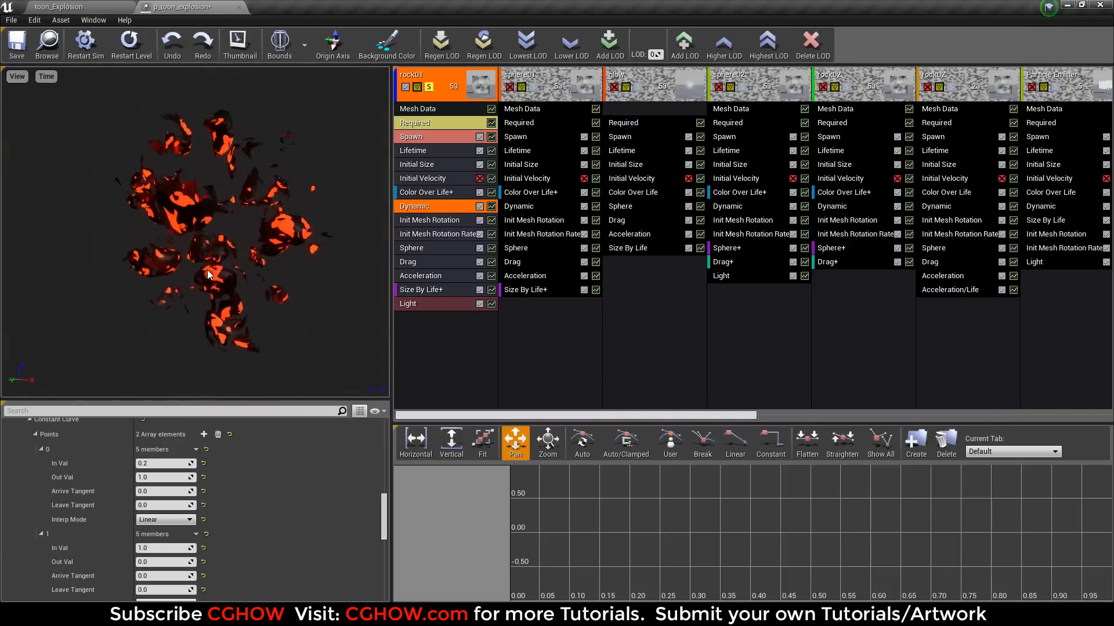
pyautogui.click(129, 45)
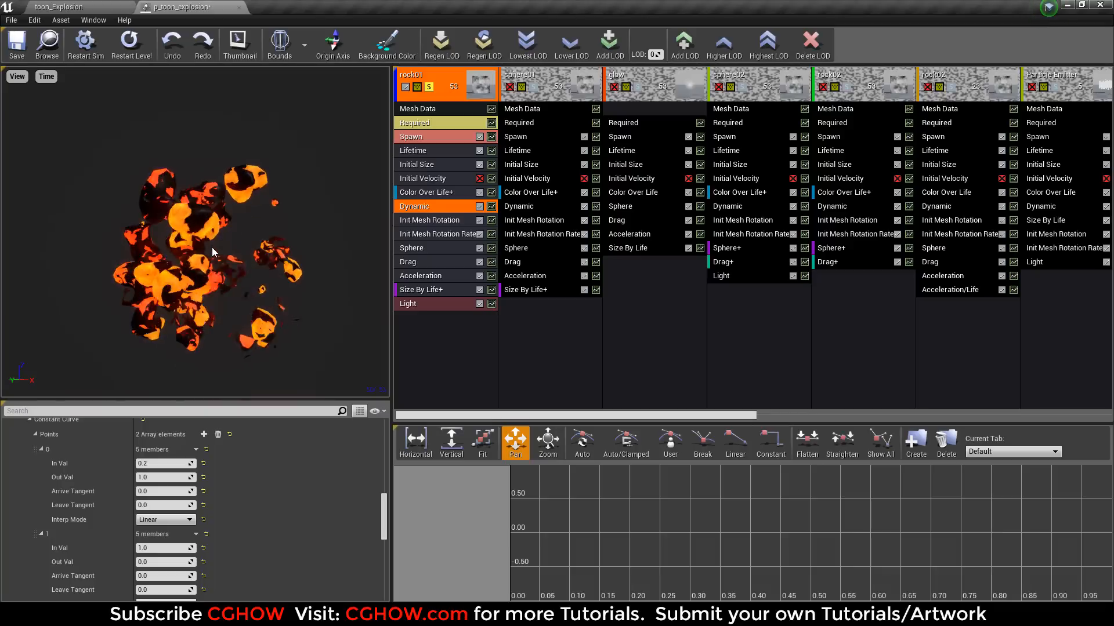
pyautogui.click(129, 45)
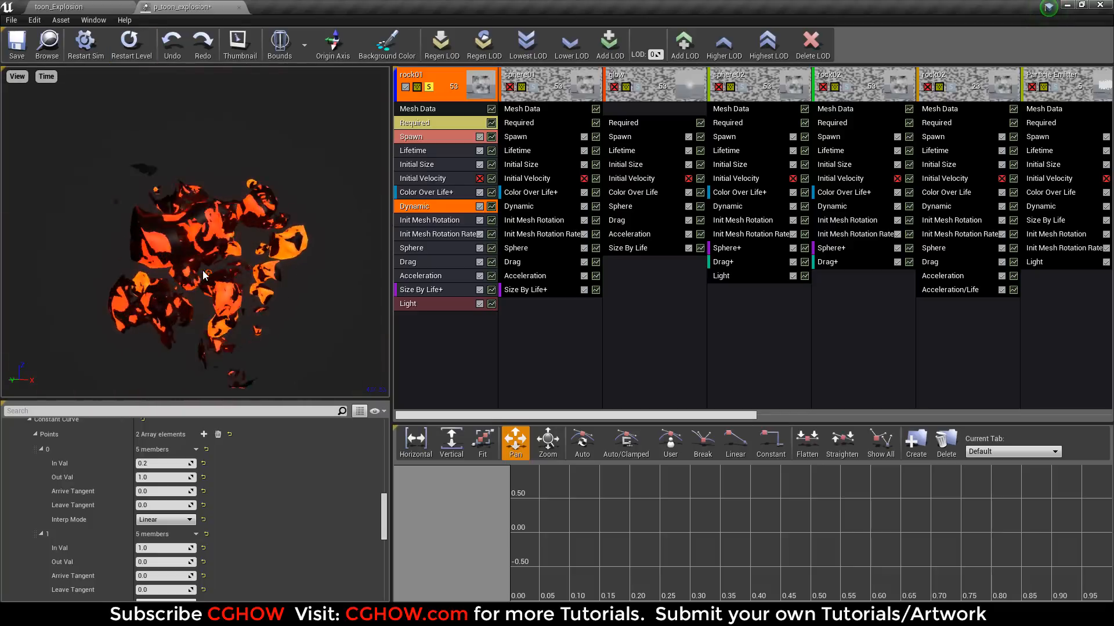
pyautogui.click(124, 46)
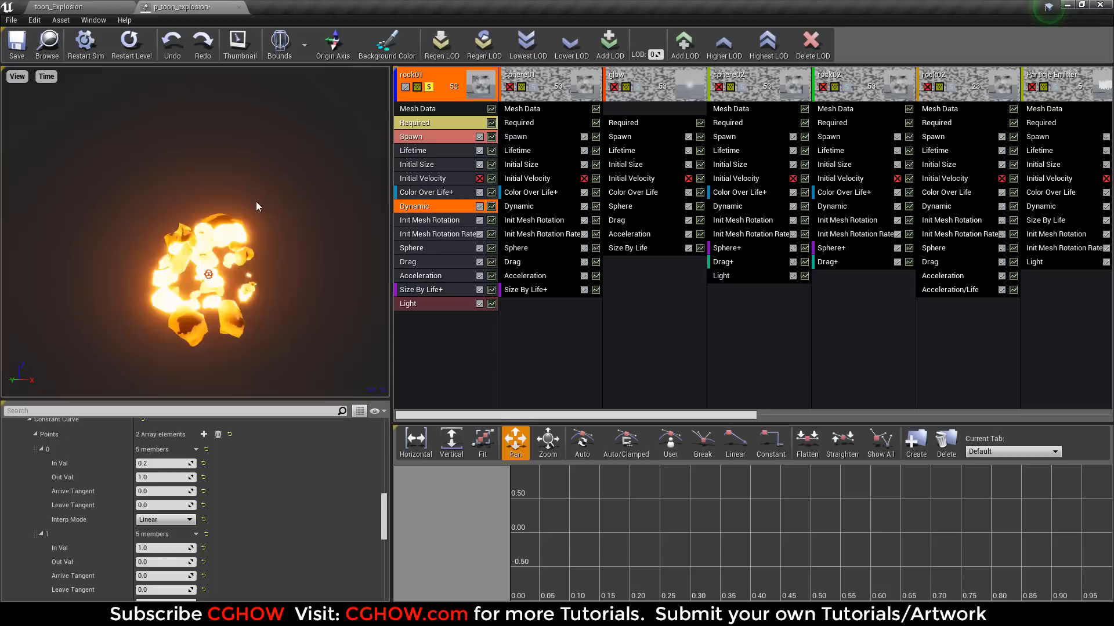
pyautogui.click(123, 42)
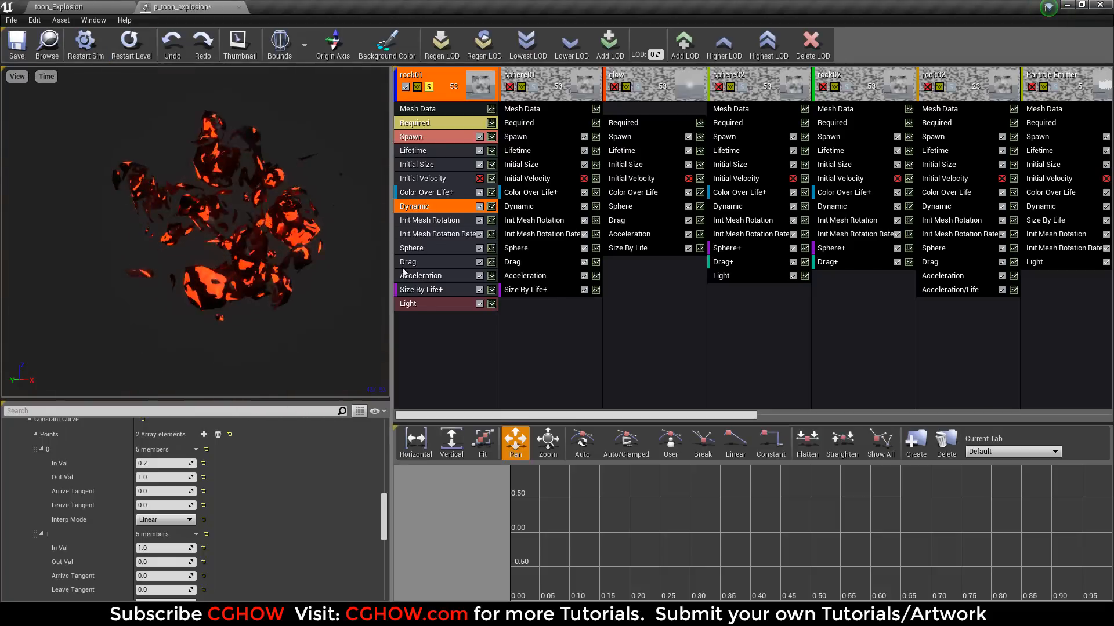
pyautogui.click(126, 44)
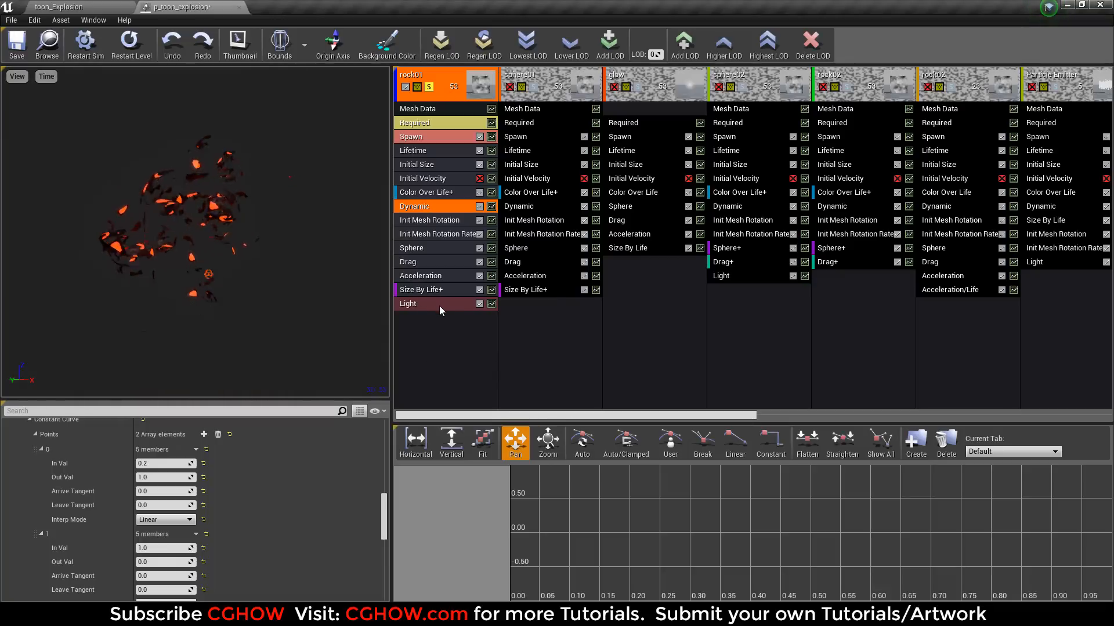
# Solo the sphere01 emitter in place of rock01 and replay the effect.
pyautogui.click(429, 87)
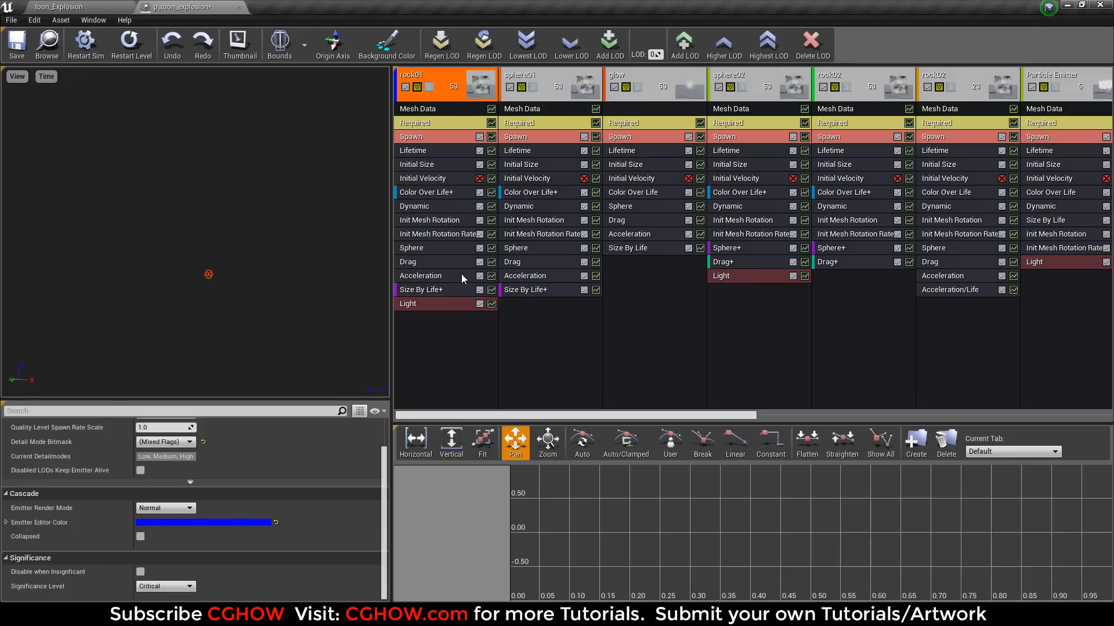
pyautogui.click(533, 87)
pyautogui.click(128, 44)
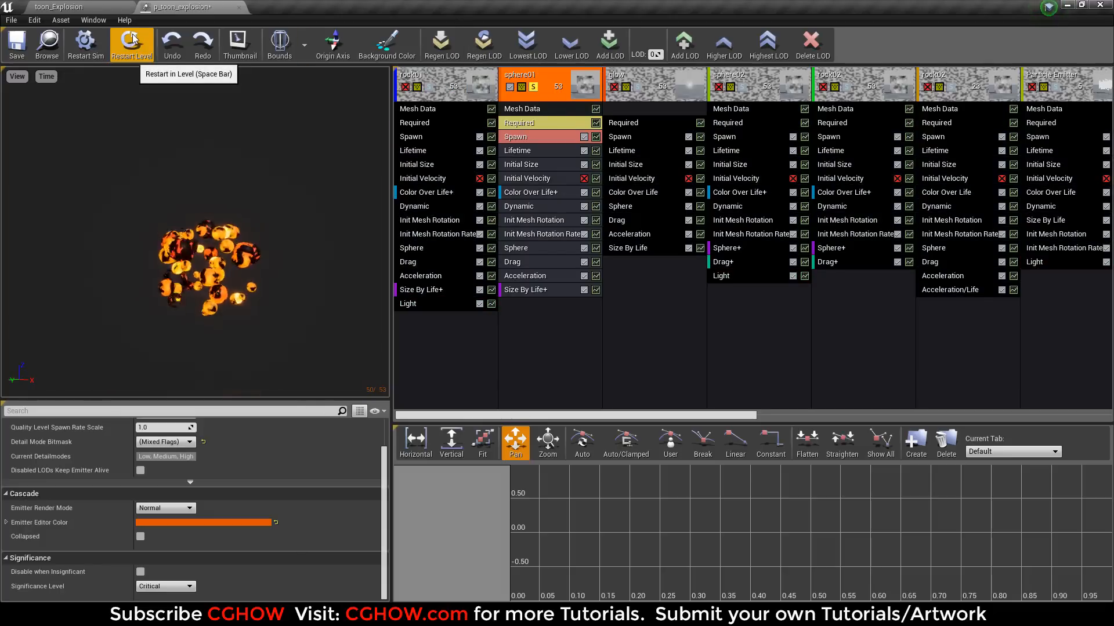
# Examine the mesh assigned in sphere01's Mesh Data module and replay its particles repeatedly.
pyautogui.click(520, 109)
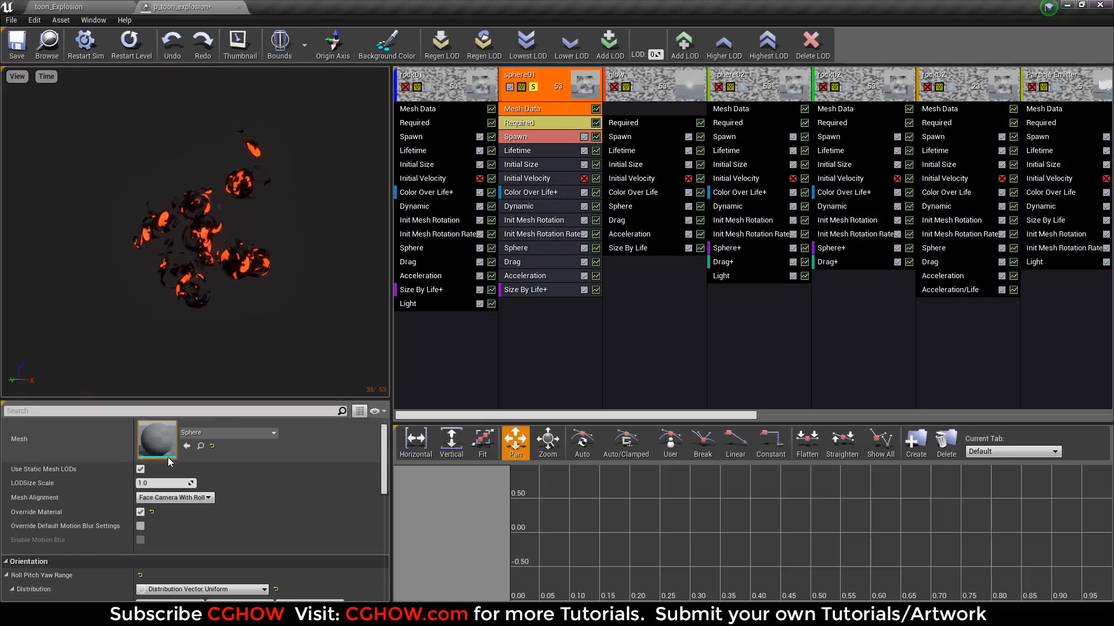
pyautogui.click(129, 55)
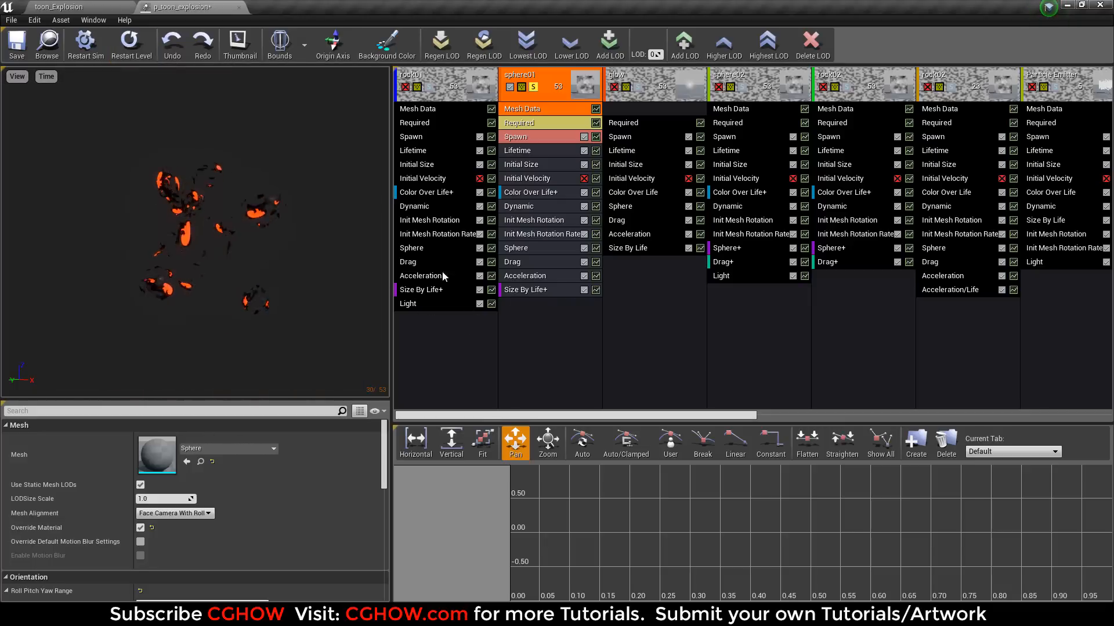
pyautogui.click(124, 52)
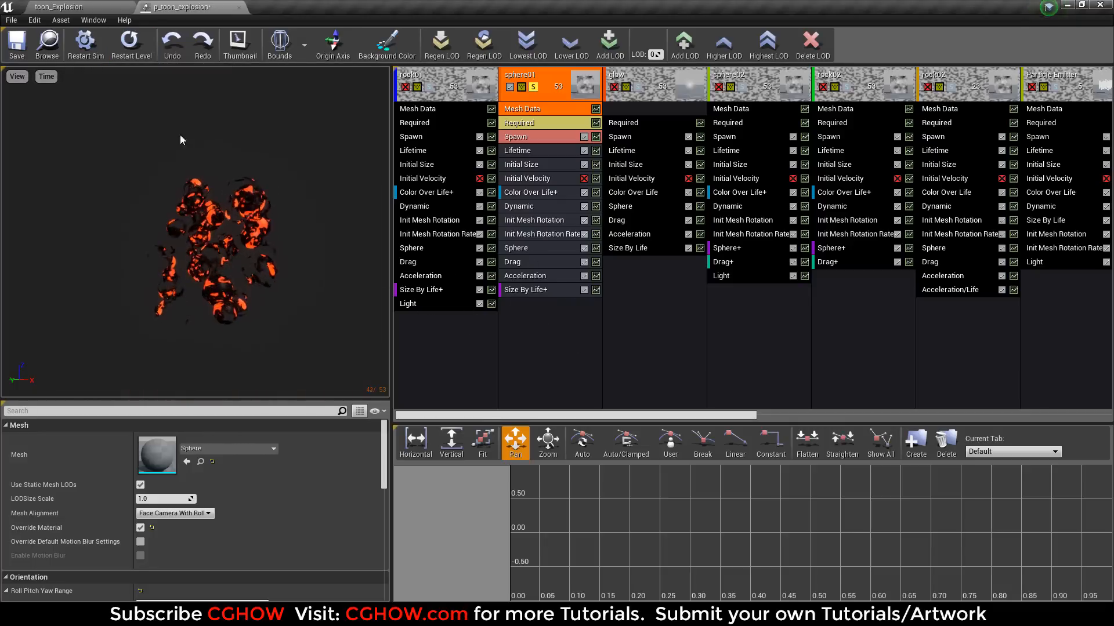
pyautogui.click(119, 46)
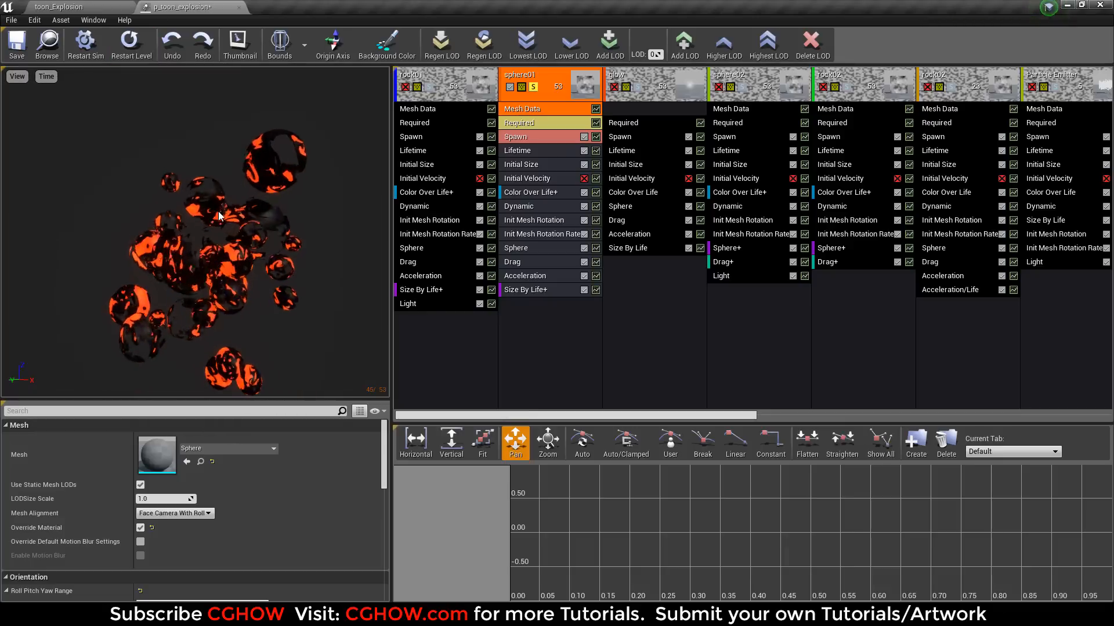
pyautogui.click(129, 49)
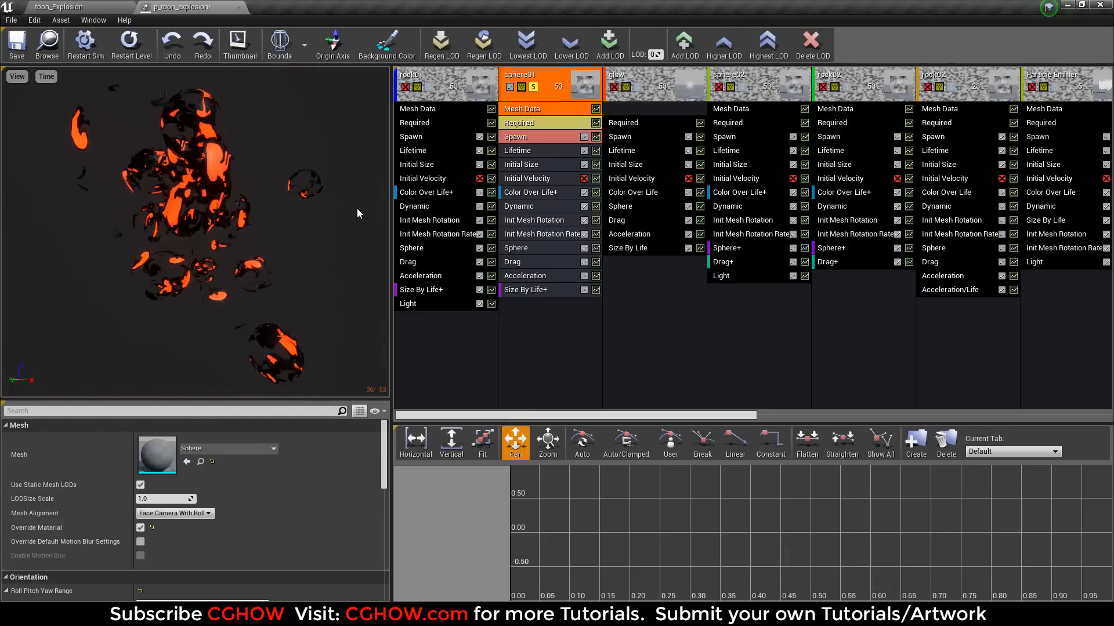
pyautogui.click(141, 47)
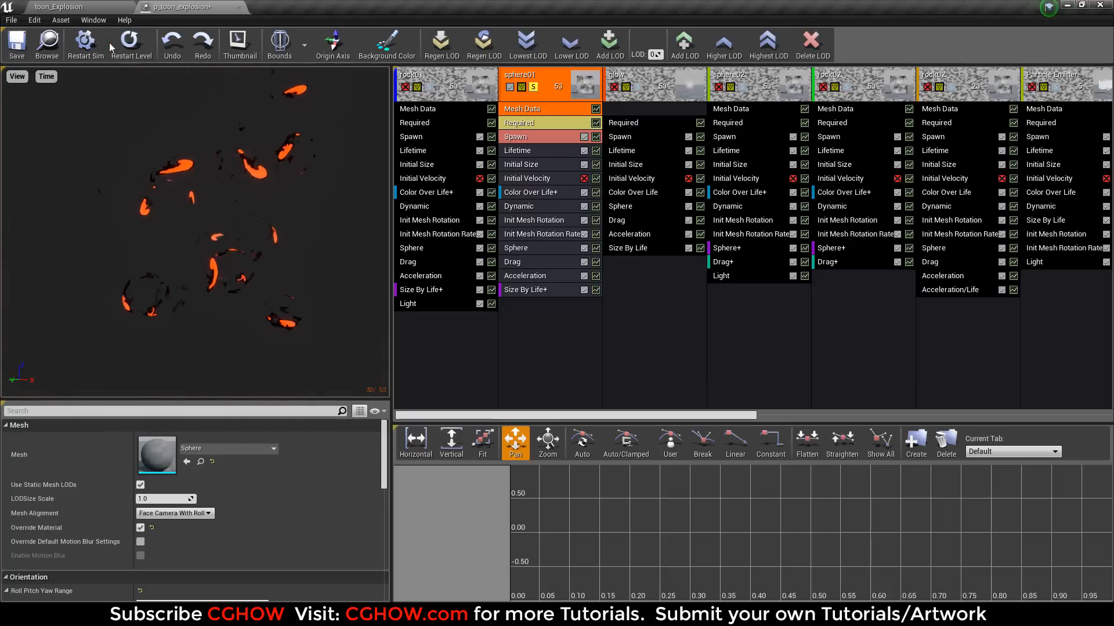
pyautogui.click(138, 50)
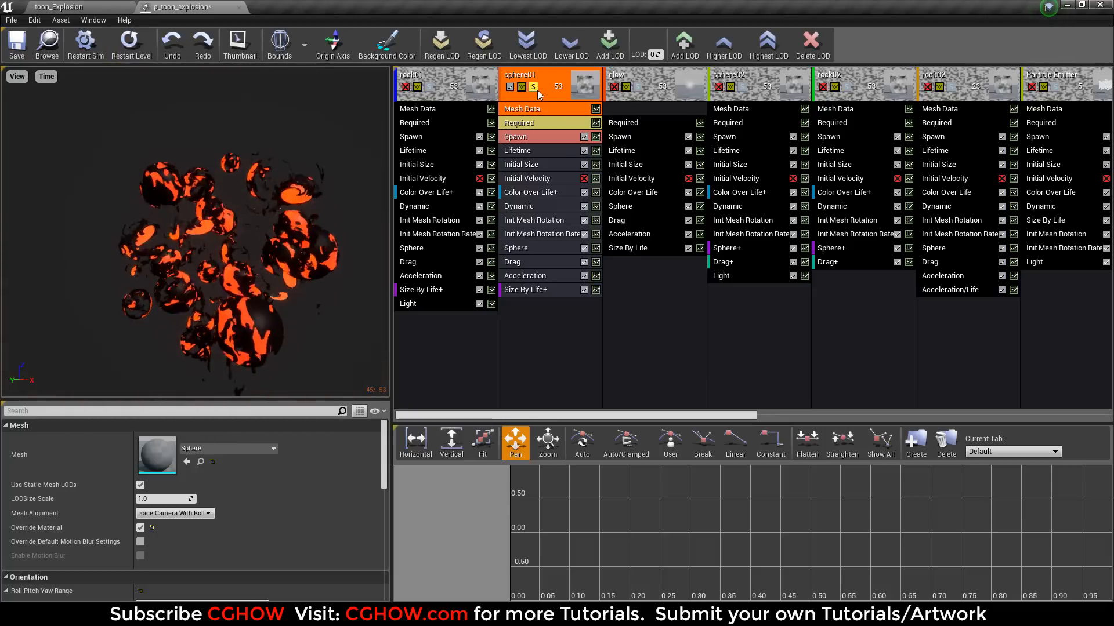
# Solo the glow emitter in place of sphere01 and replay its particles.
pyautogui.click(644, 93)
pyautogui.click(129, 42)
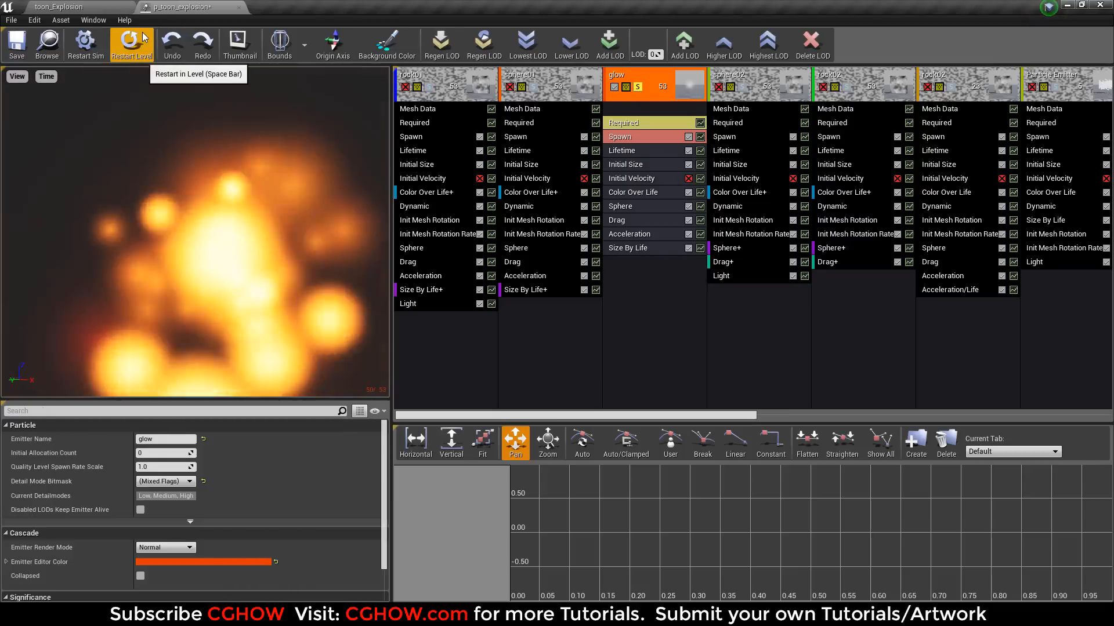
pyautogui.click(129, 41)
pyautogui.click(129, 41)
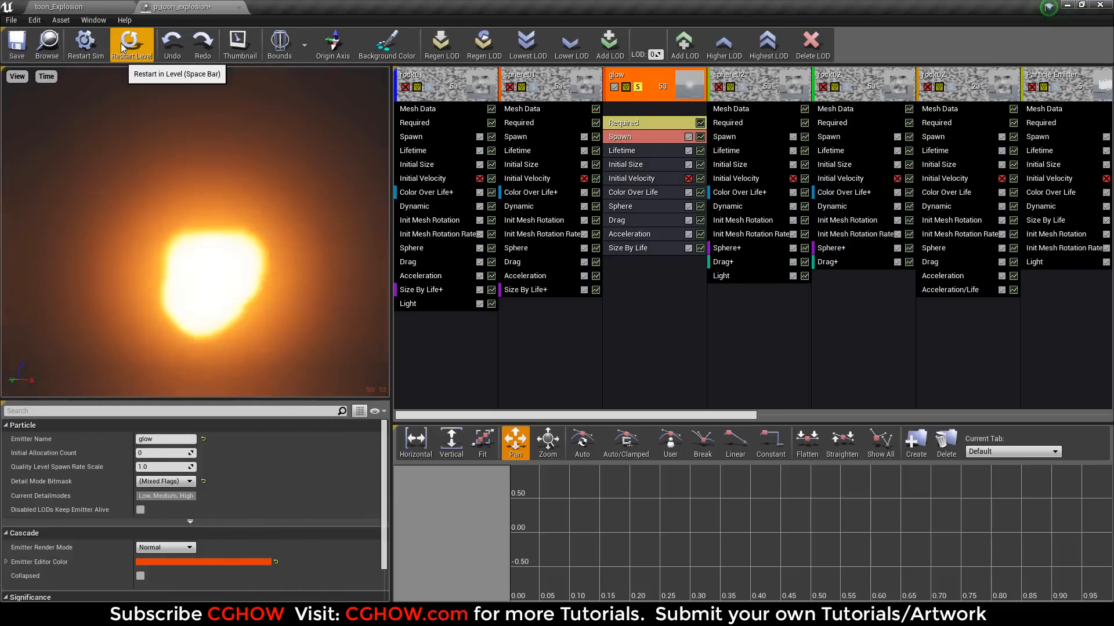
# Open the glow emitter's M_radial_ramp material, preview it on a cube, and close it.
pyautogui.click(632, 122)
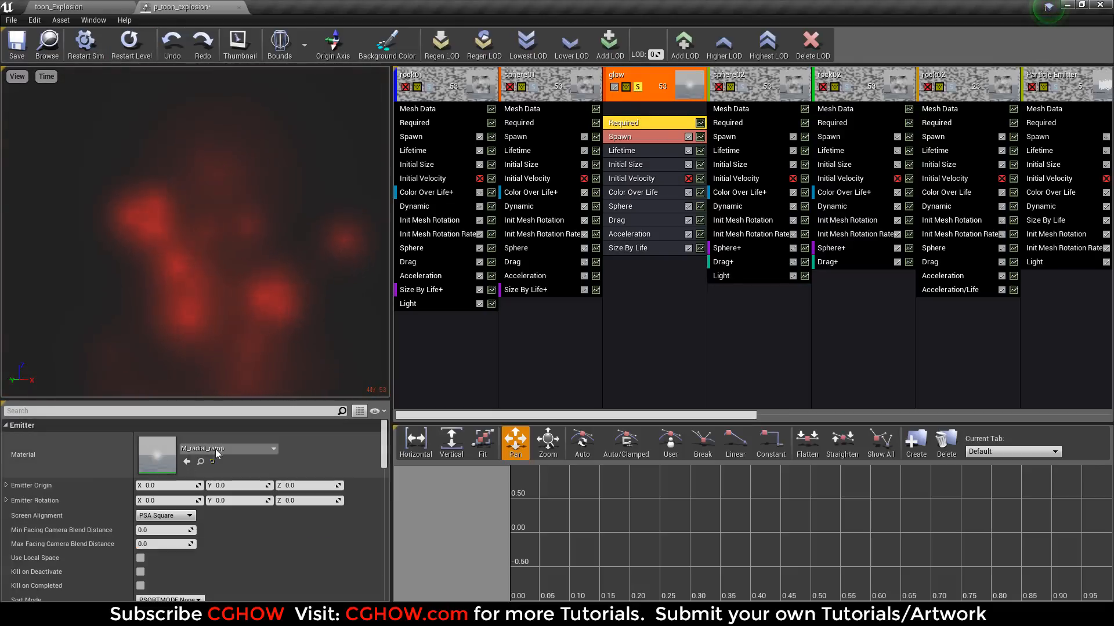
pyautogui.doubleClick(172, 464)
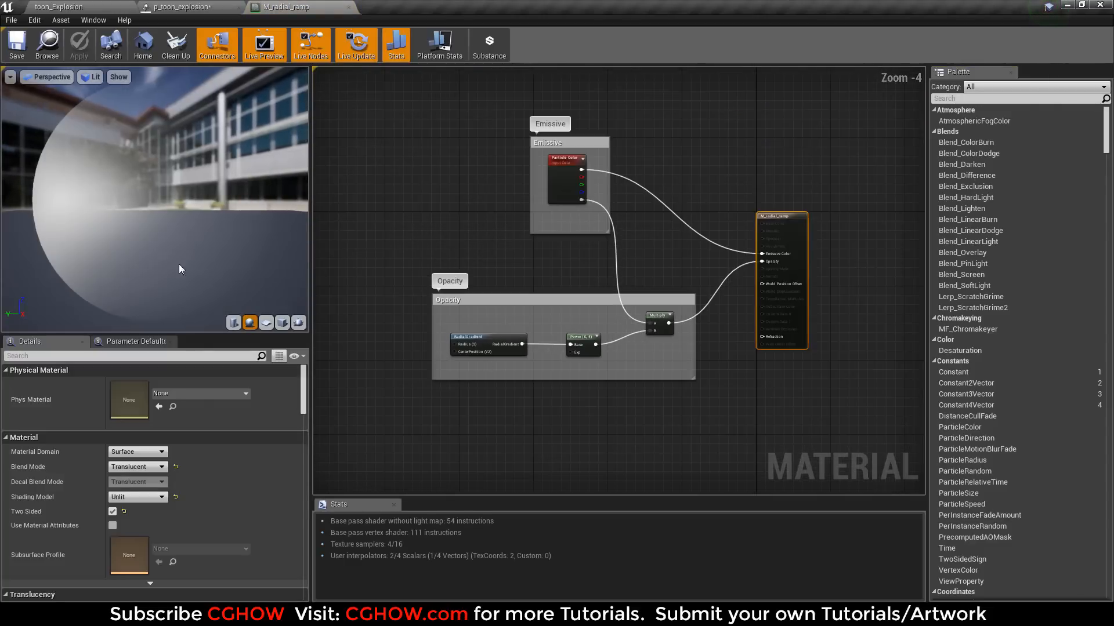
pyautogui.click(282, 323)
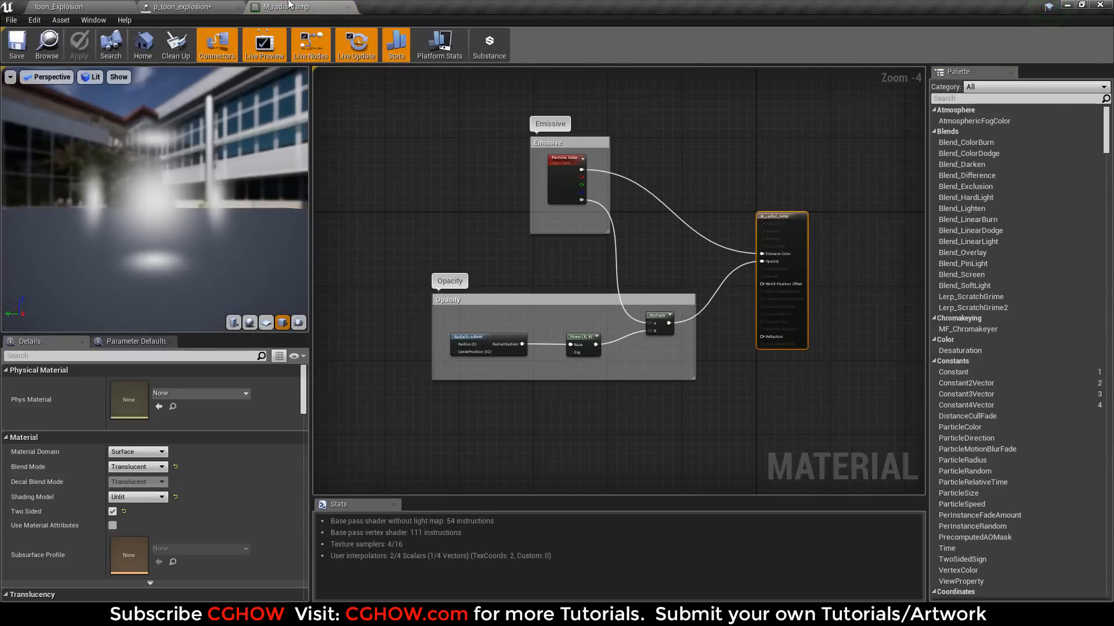
pyautogui.click(347, 7)
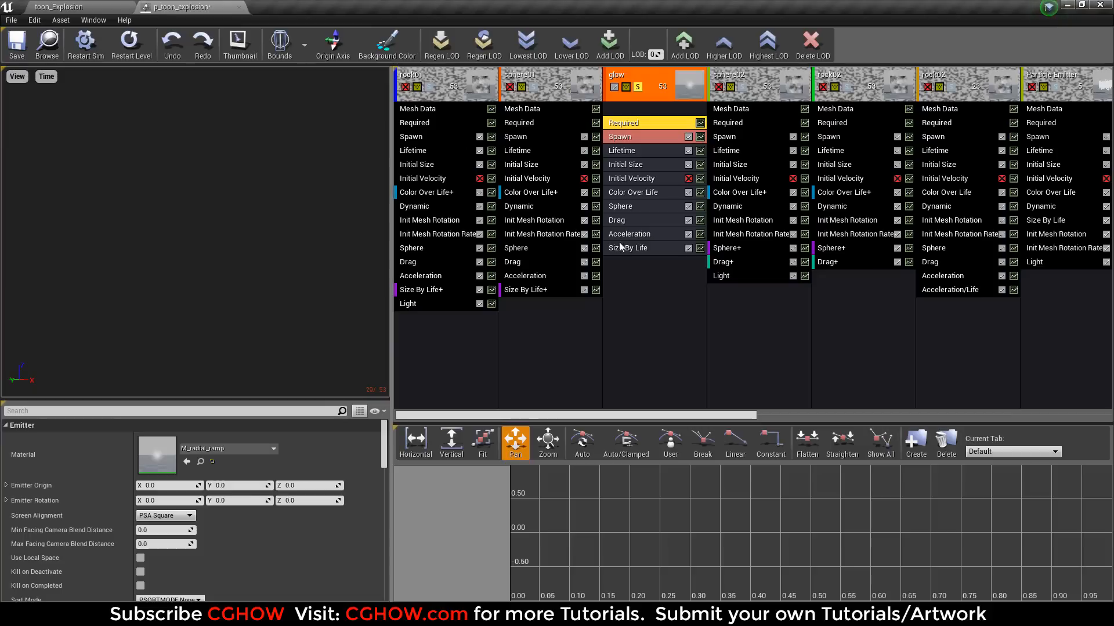
# Examine the glow emitter's Sphere, Color Over Life and Size By Life modules, replaying its particles in between.
pyautogui.click(634, 206)
pyautogui.click(131, 44)
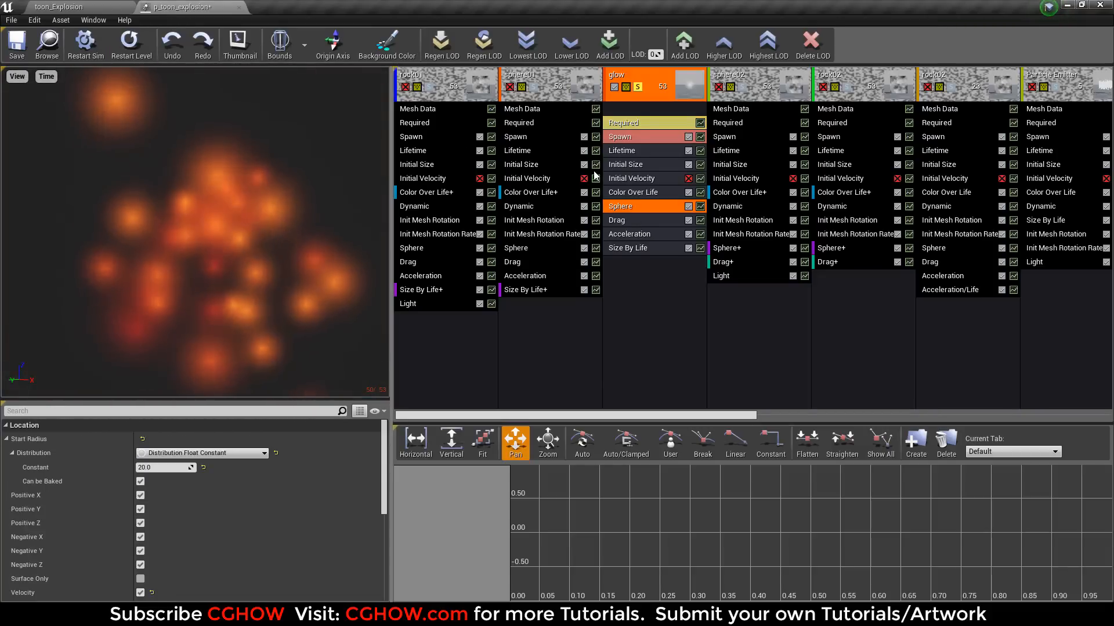
pyautogui.click(627, 192)
pyautogui.scroll(-5, 117, 519)
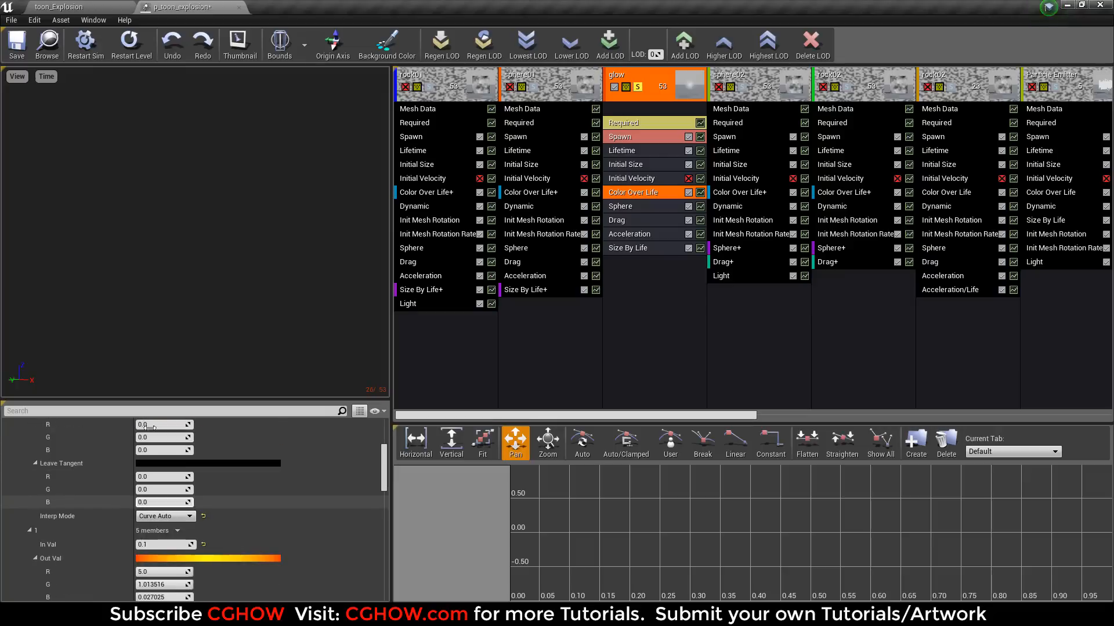
pyautogui.click(137, 57)
pyautogui.click(650, 248)
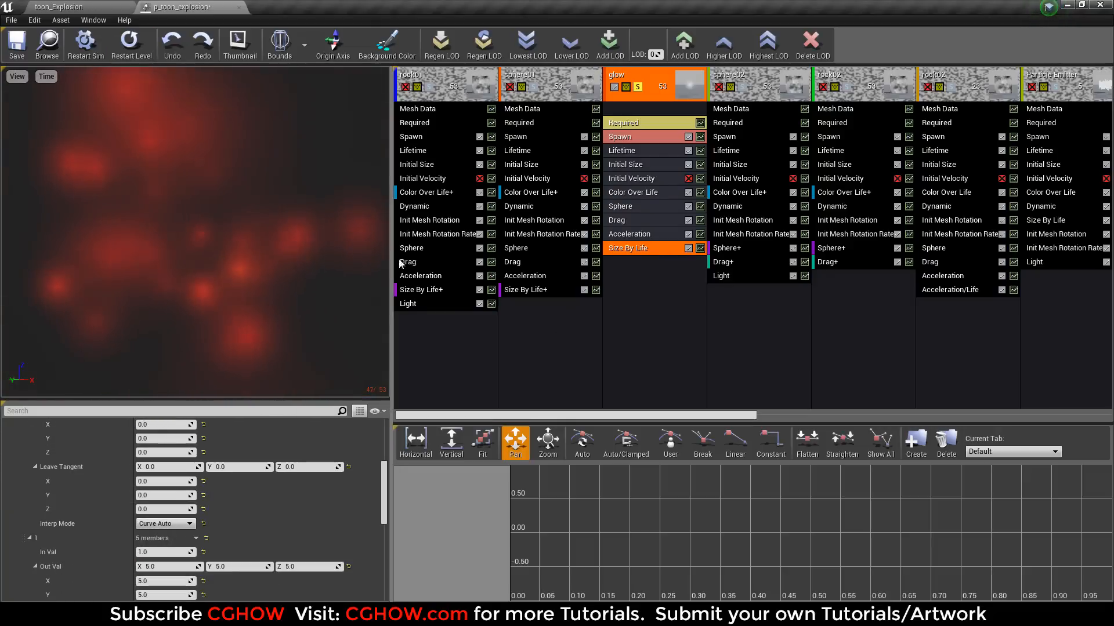
pyautogui.click(126, 54)
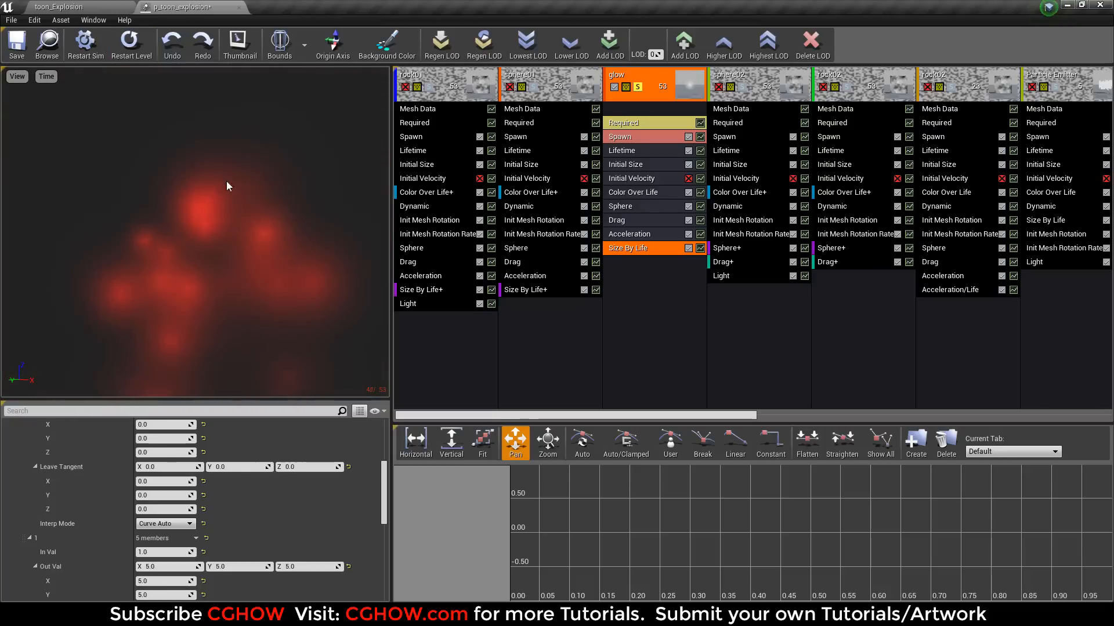
pyautogui.click(144, 60)
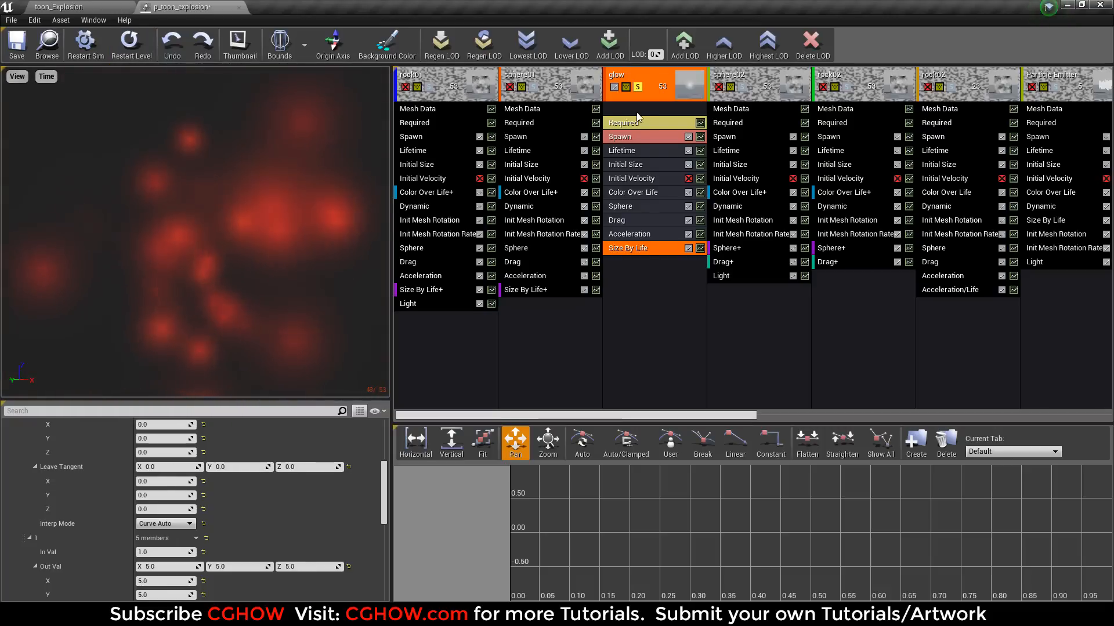
# Solo the sphere02 emitter in place of glow and replay its particles several times.
pyautogui.click(637, 87)
pyautogui.click(742, 87)
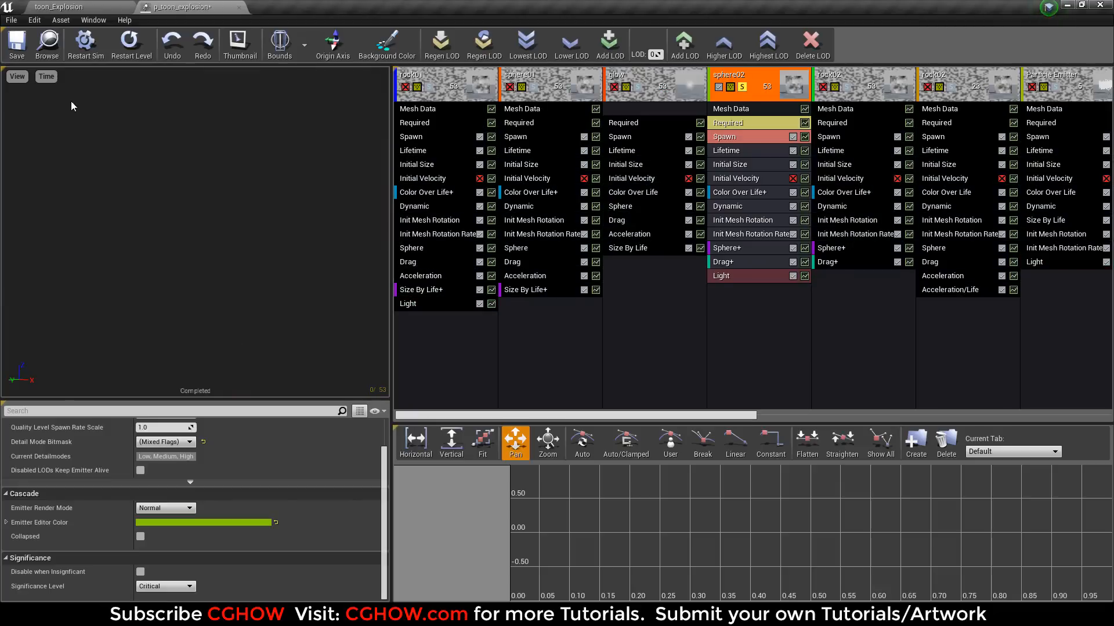
pyautogui.click(126, 48)
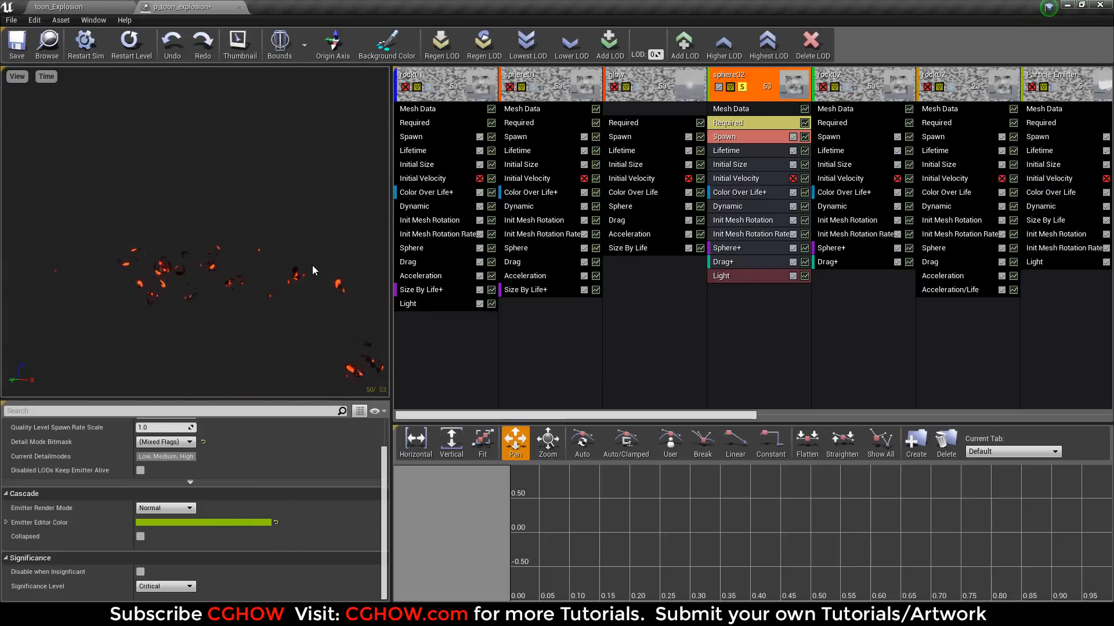
pyautogui.click(139, 55)
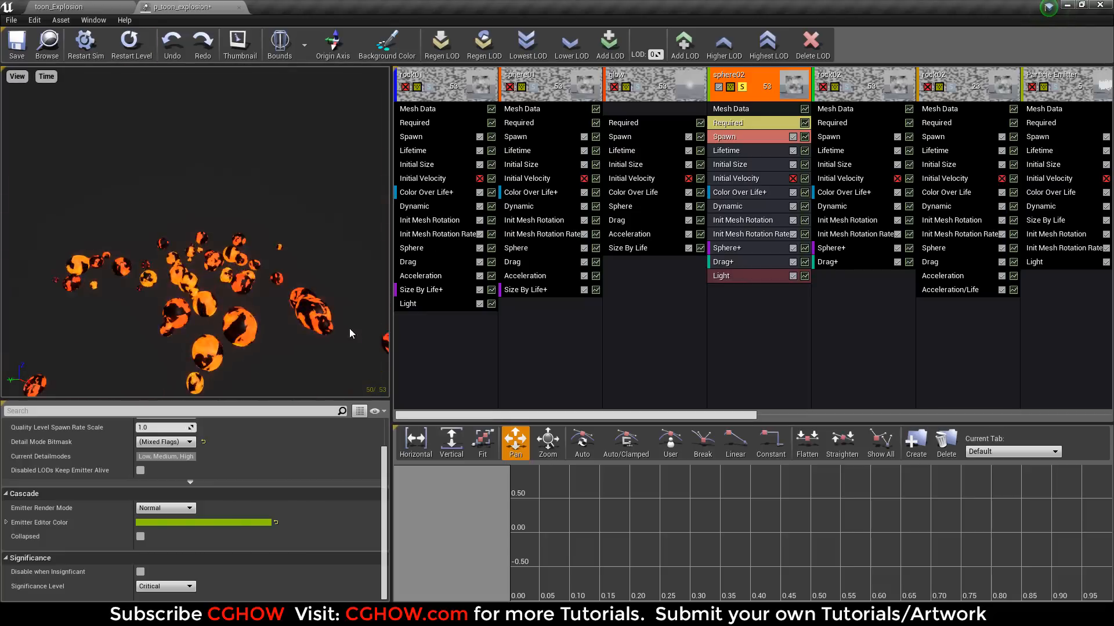
pyautogui.click(133, 46)
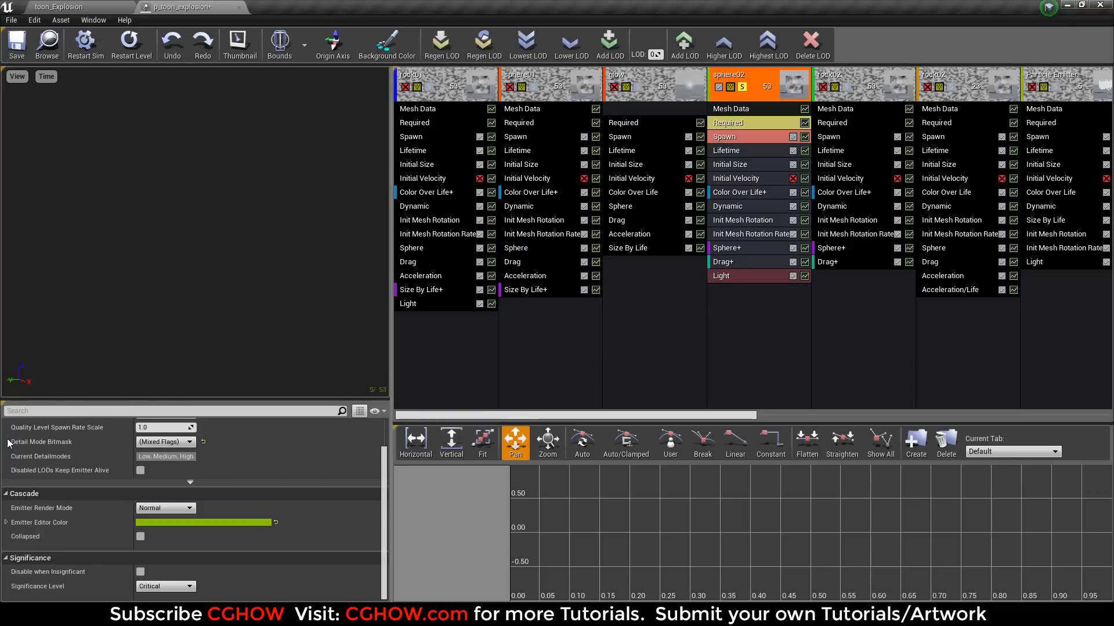
# Examine sphere02's Sphere module settings and replay its particles repeatedly from different view angles.
pyautogui.click(752, 249)
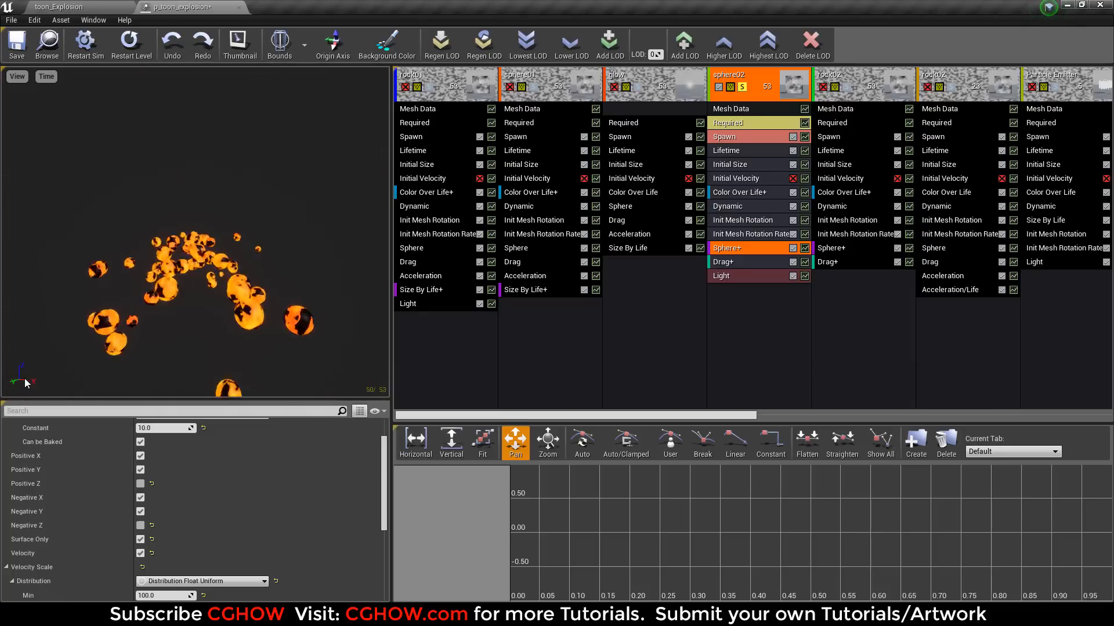
pyautogui.click(145, 51)
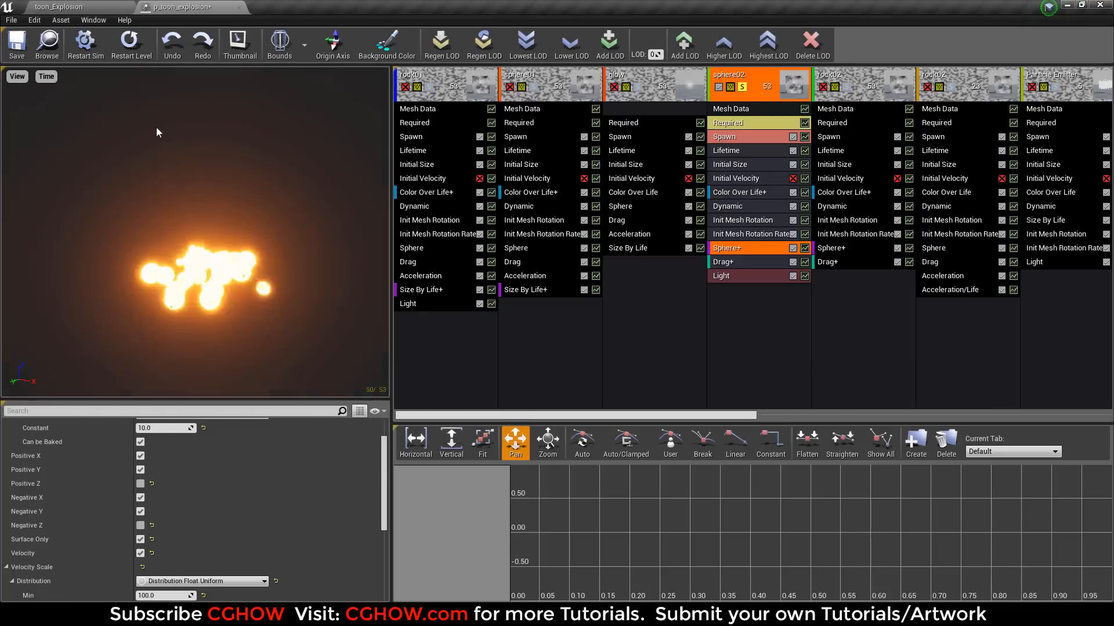
pyautogui.moveTo(156, 126); pyautogui.dragTo(243, 126)
pyautogui.click(131, 51)
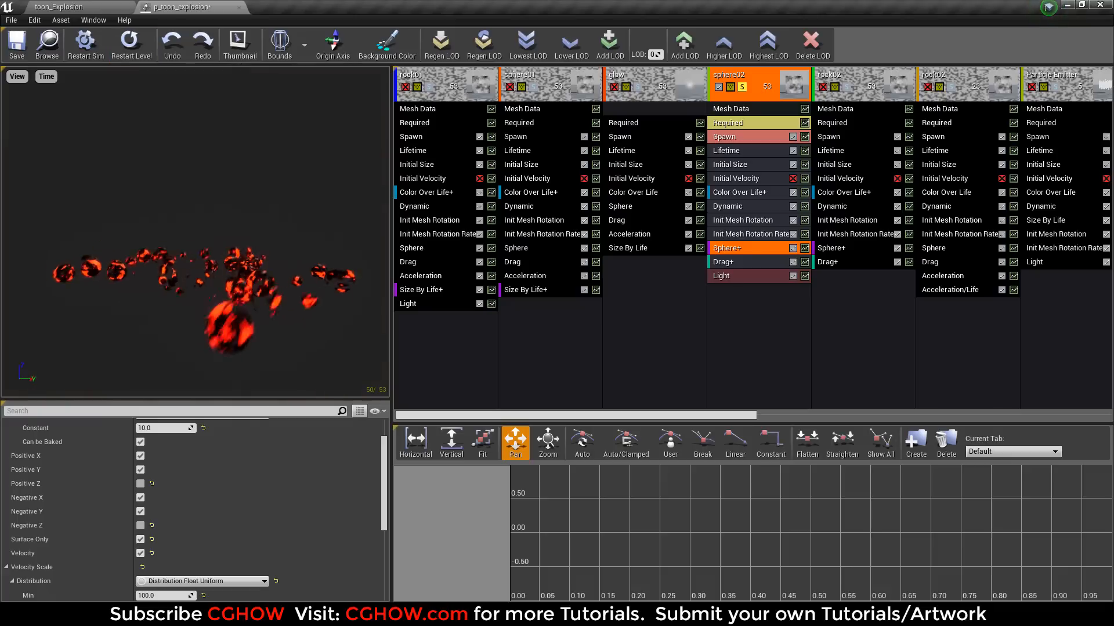
pyautogui.click(130, 43)
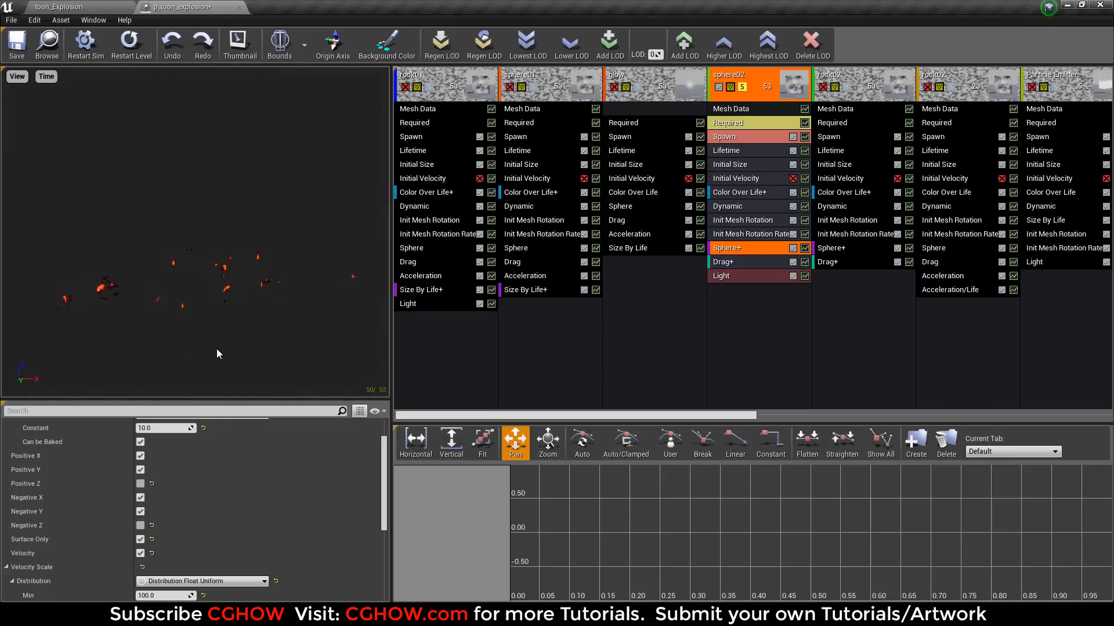
pyautogui.click(131, 43)
pyautogui.click(133, 46)
pyautogui.click(130, 45)
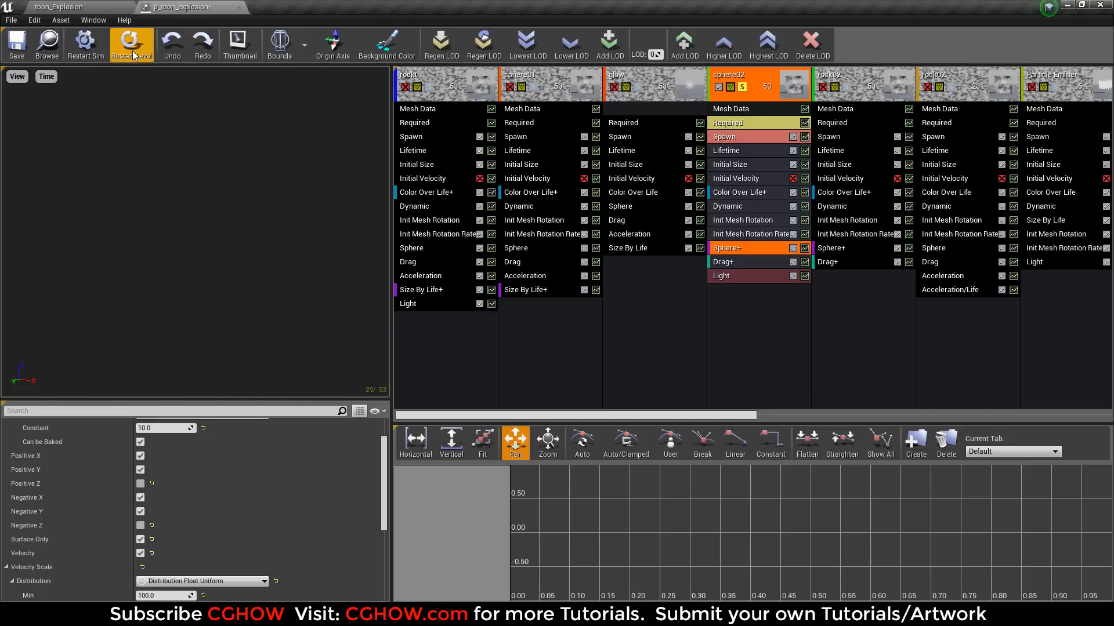
pyautogui.click(133, 51)
pyautogui.click(132, 52)
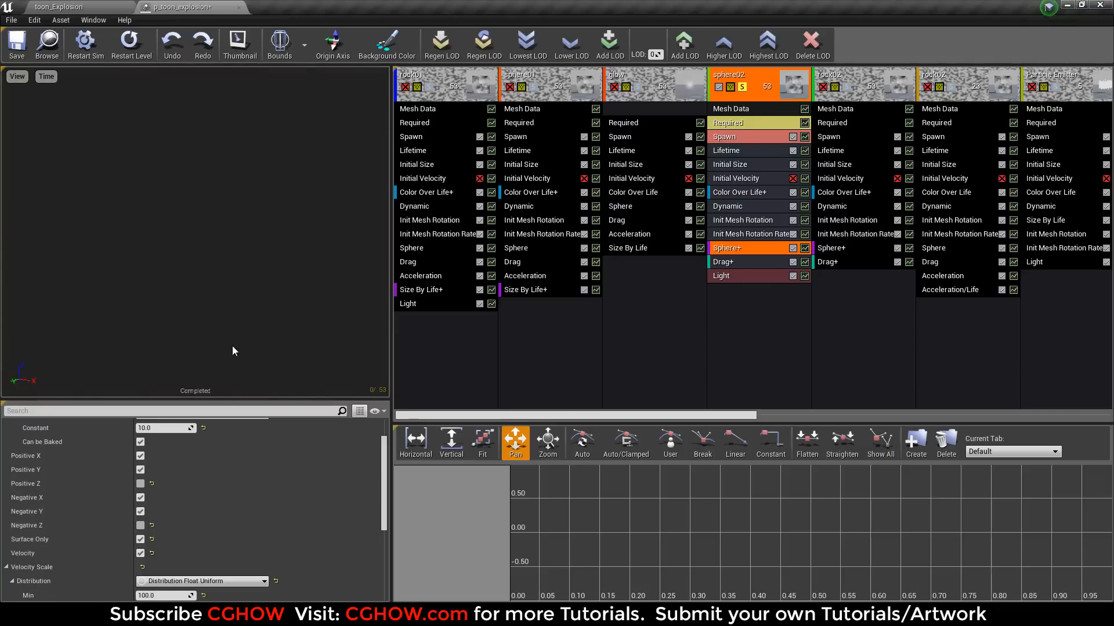
pyautogui.click(123, 50)
# Examine sphere02's Drag module and compare the particle replay with the module disabled and enabled.
pyautogui.click(754, 262)
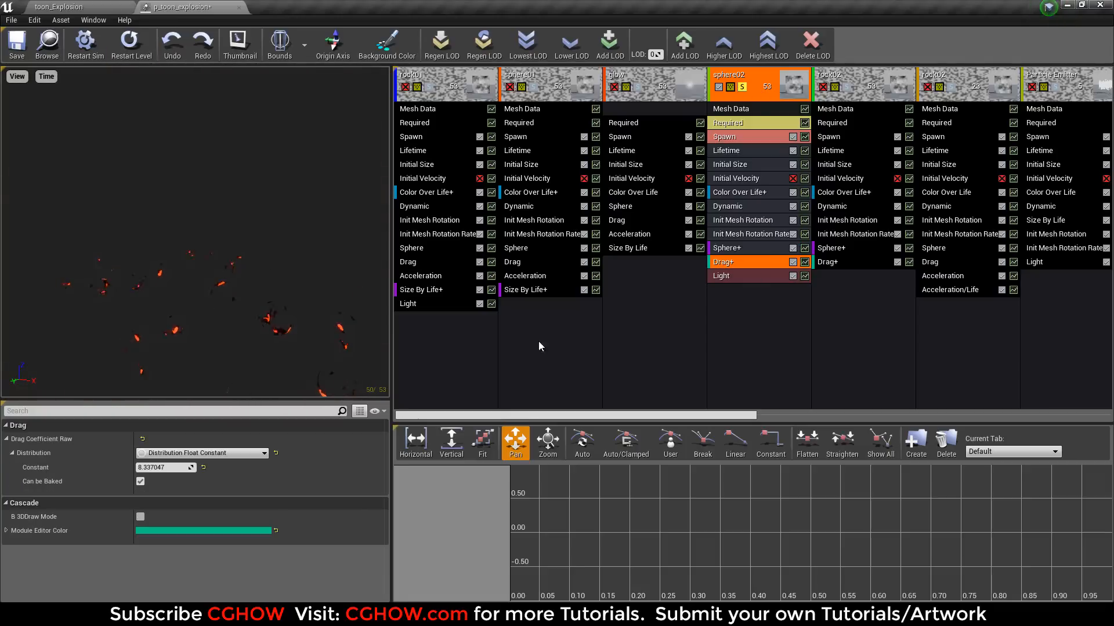
pyautogui.click(130, 47)
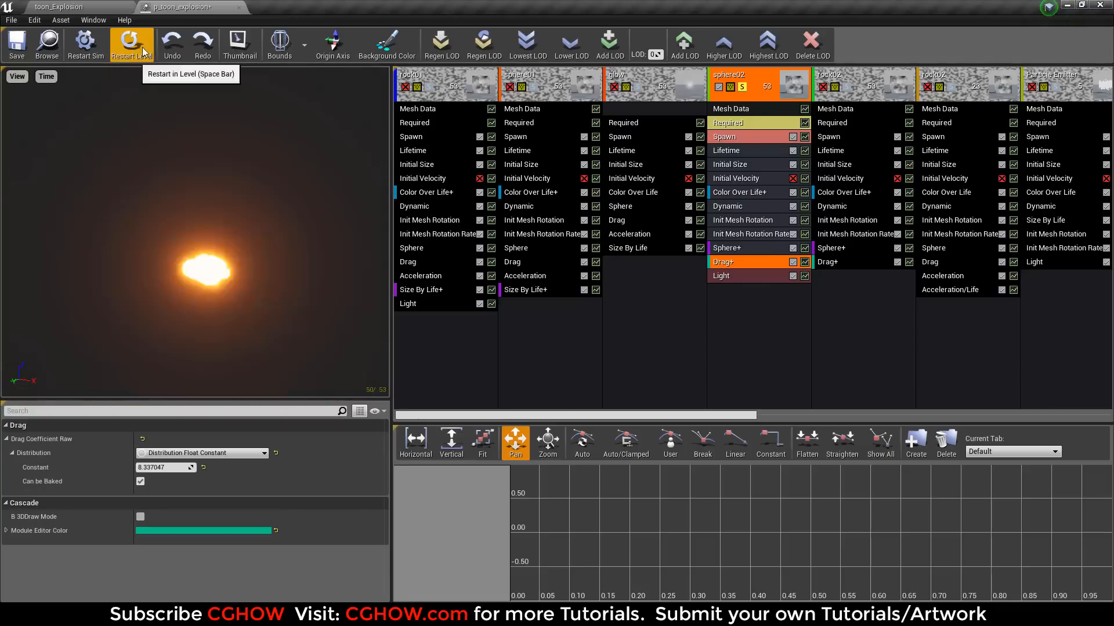
pyautogui.click(792, 262)
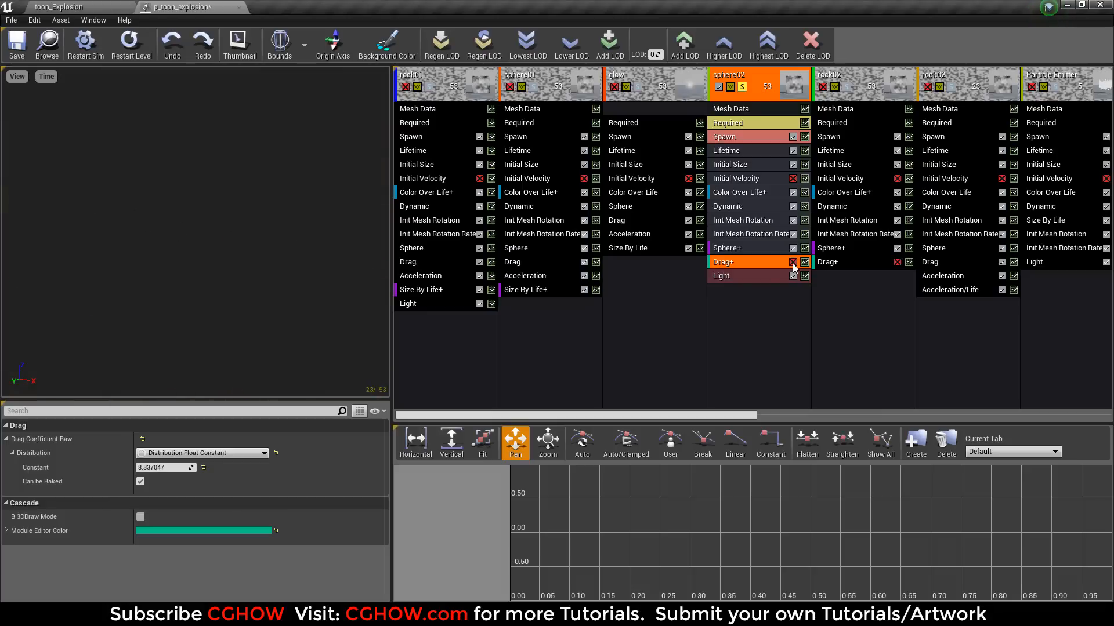
pyautogui.click(129, 42)
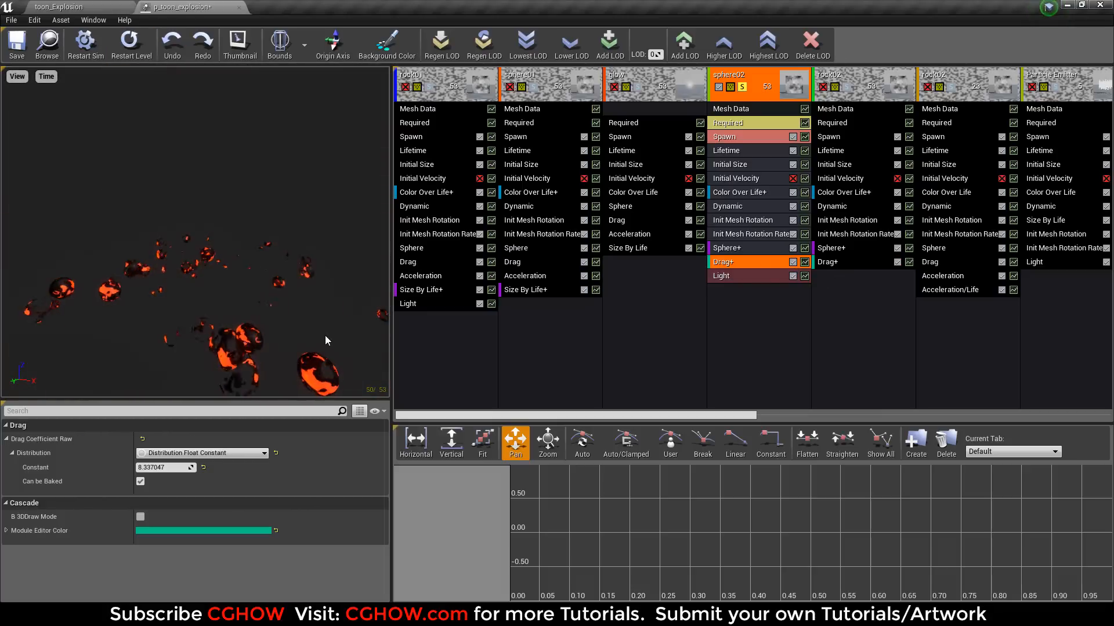
# Solo the rock02 emitter next to sphere02 in its place, replay its particles and examine its Mesh Data module.
pyautogui.click(742, 87)
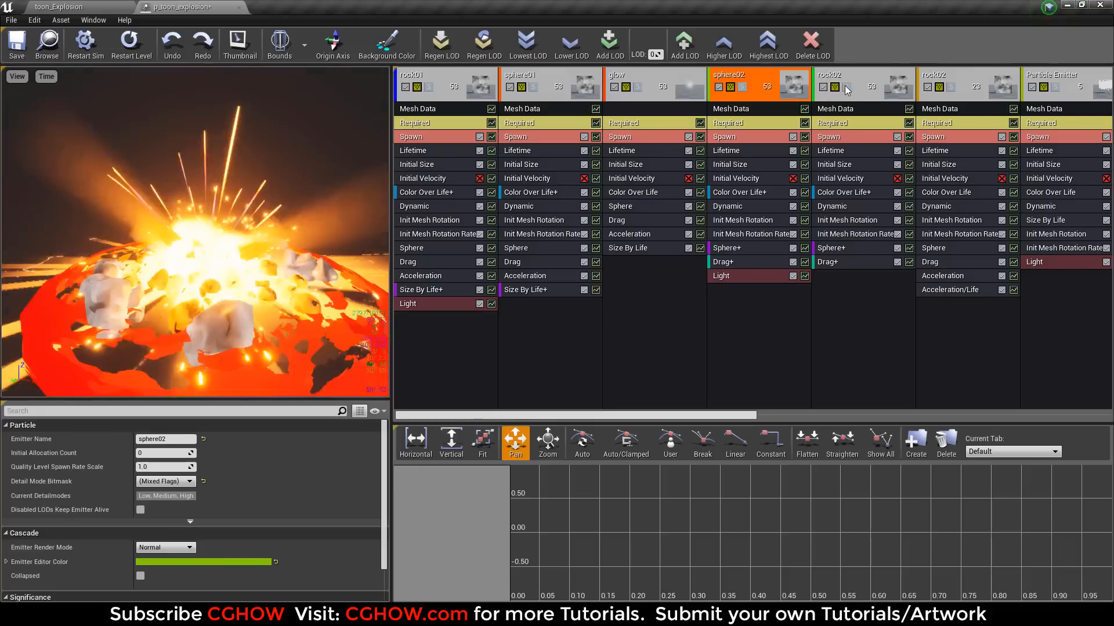
pyautogui.click(847, 86)
pyautogui.click(136, 42)
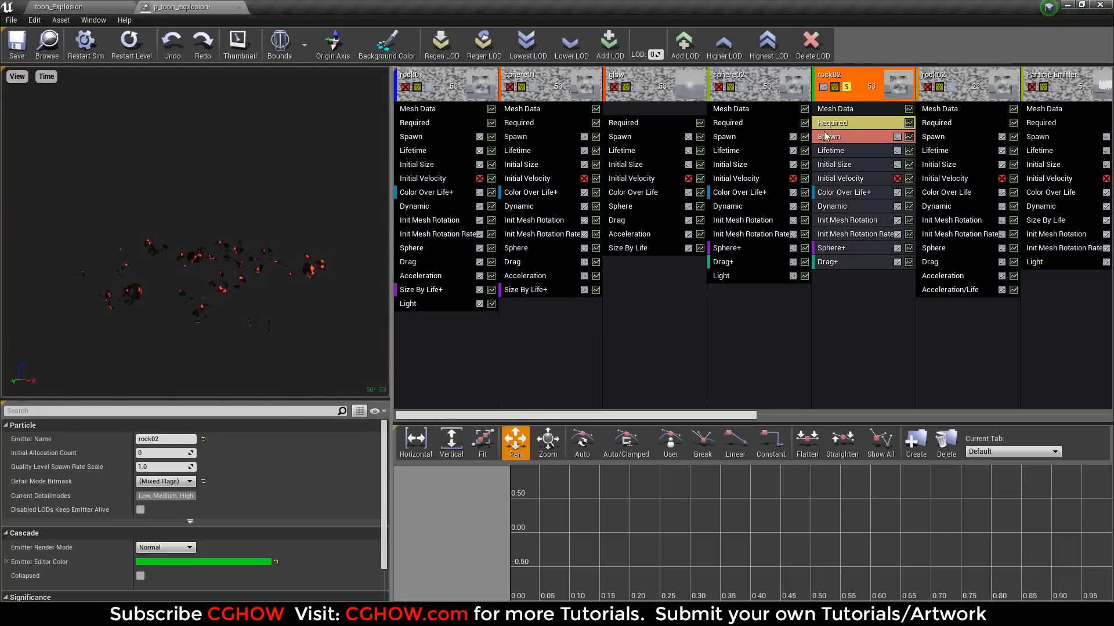
pyautogui.click(833, 110)
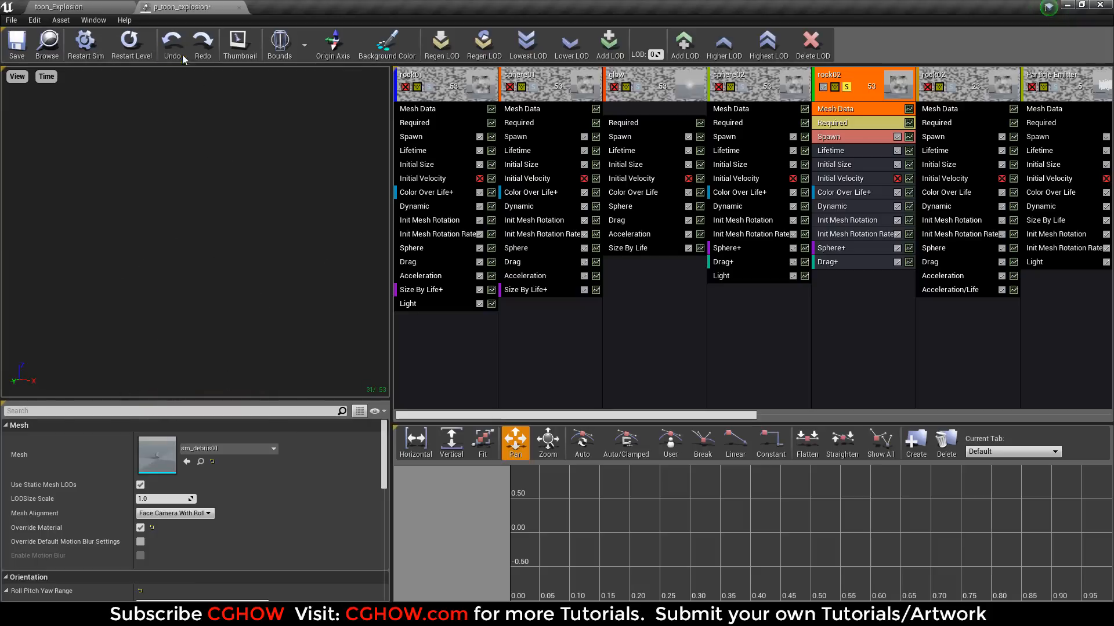
pyautogui.click(148, 47)
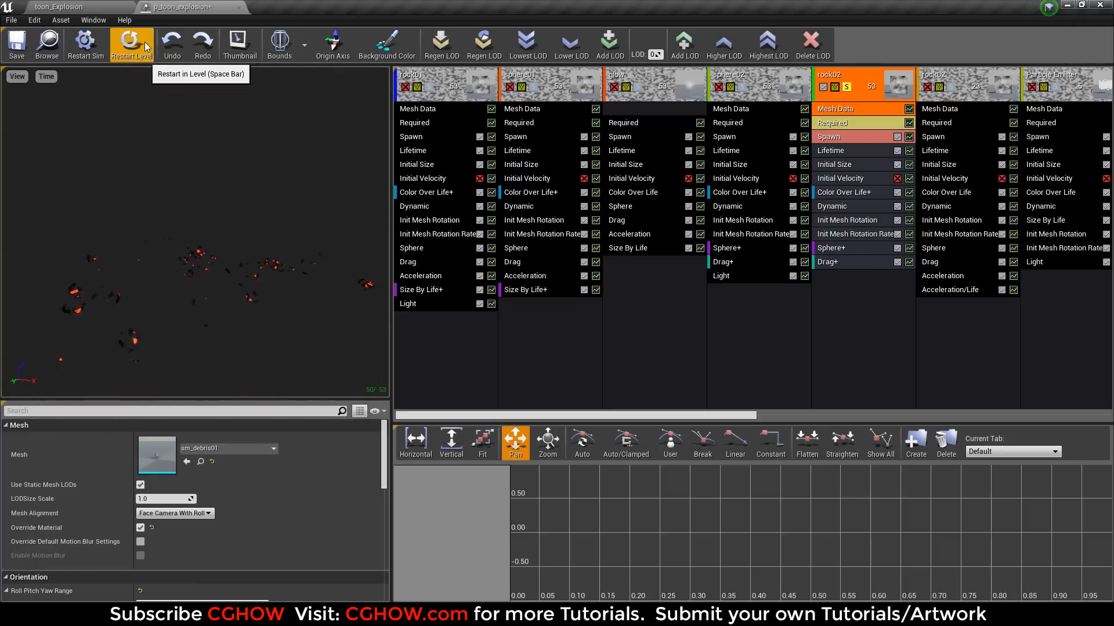
# Solo the second rock02 emitter in place of the first one and replay its particles several times.
pyautogui.click(853, 88)
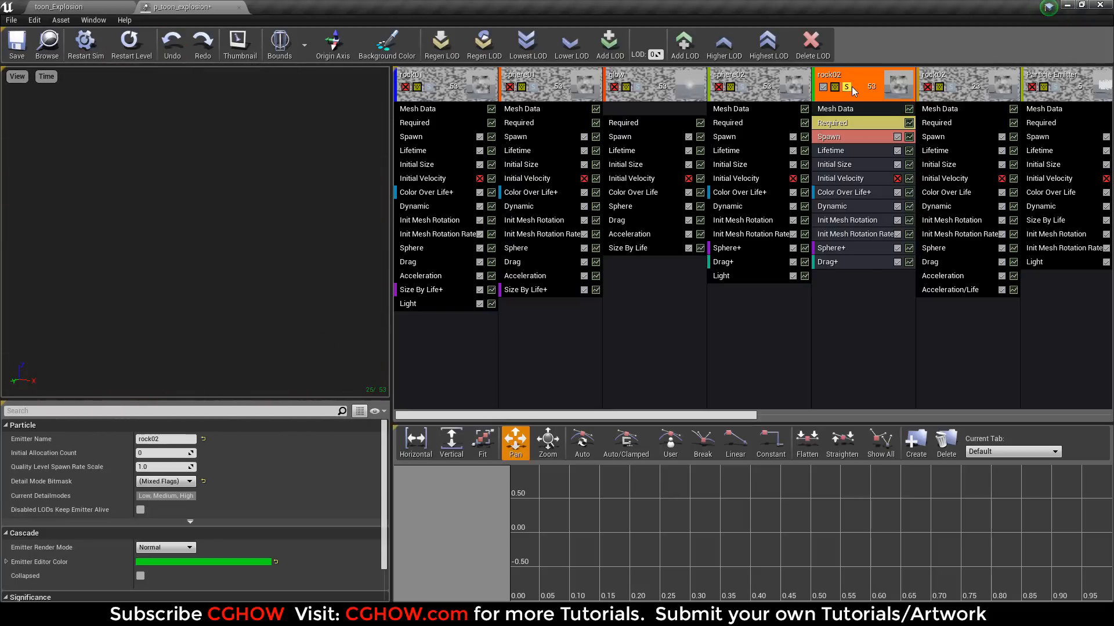
pyautogui.click(846, 87)
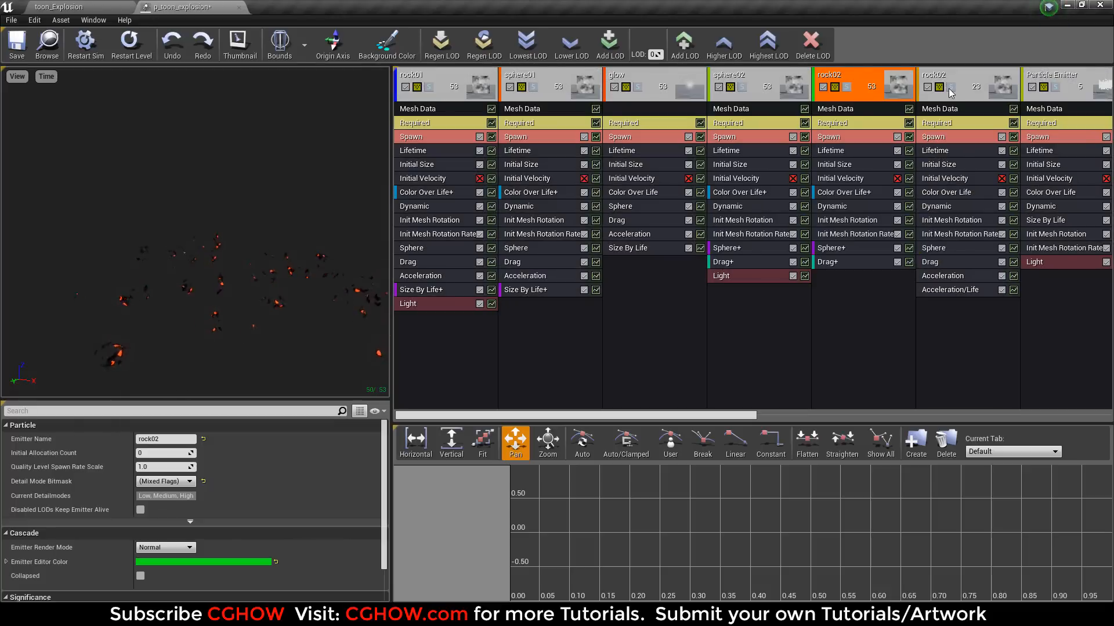
pyautogui.click(951, 86)
pyautogui.click(133, 46)
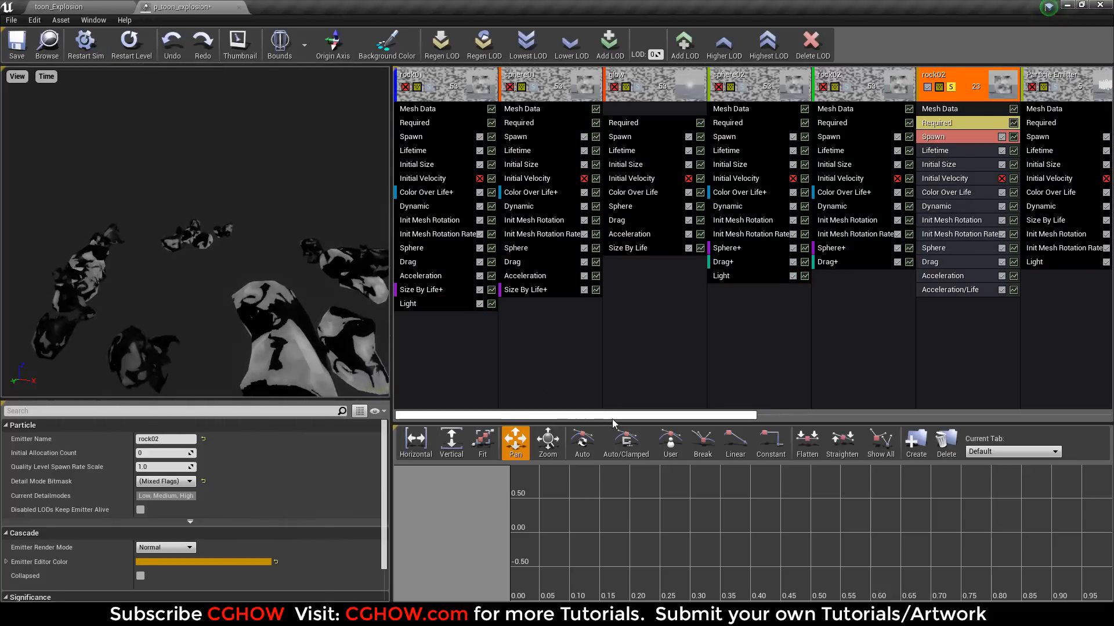
pyautogui.moveTo(607, 415); pyautogui.dragTo(659, 415)
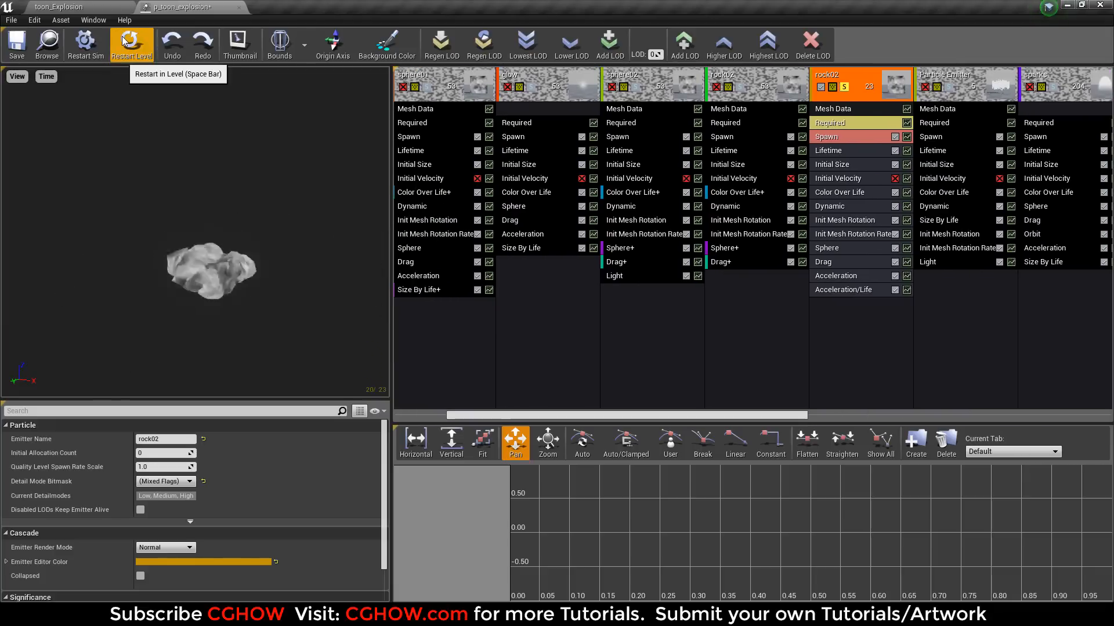
pyautogui.click(150, 57)
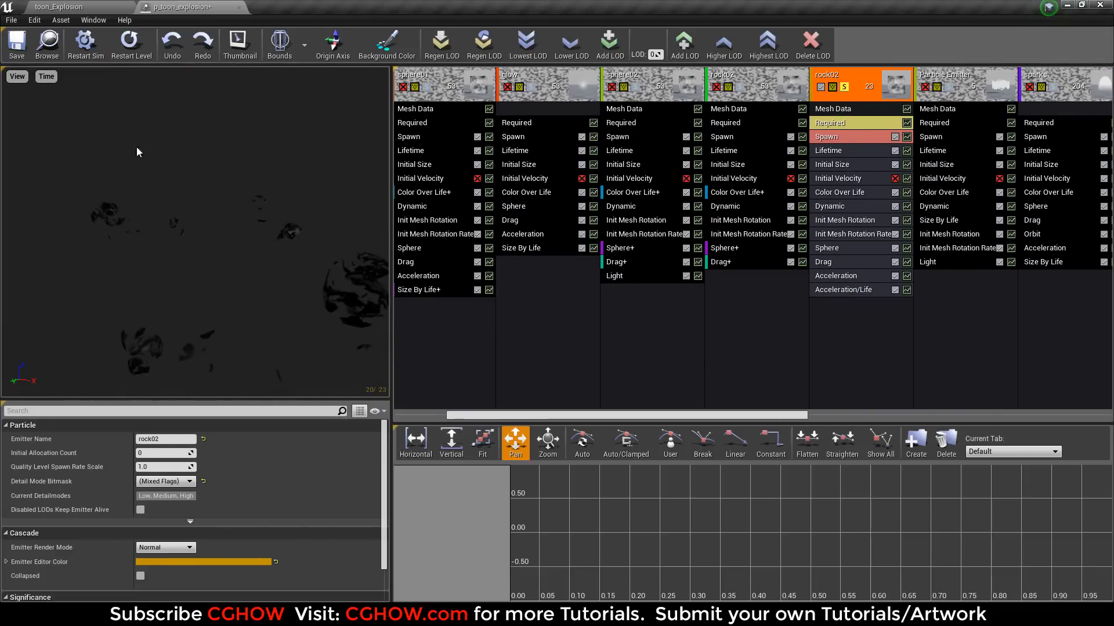
pyautogui.click(130, 52)
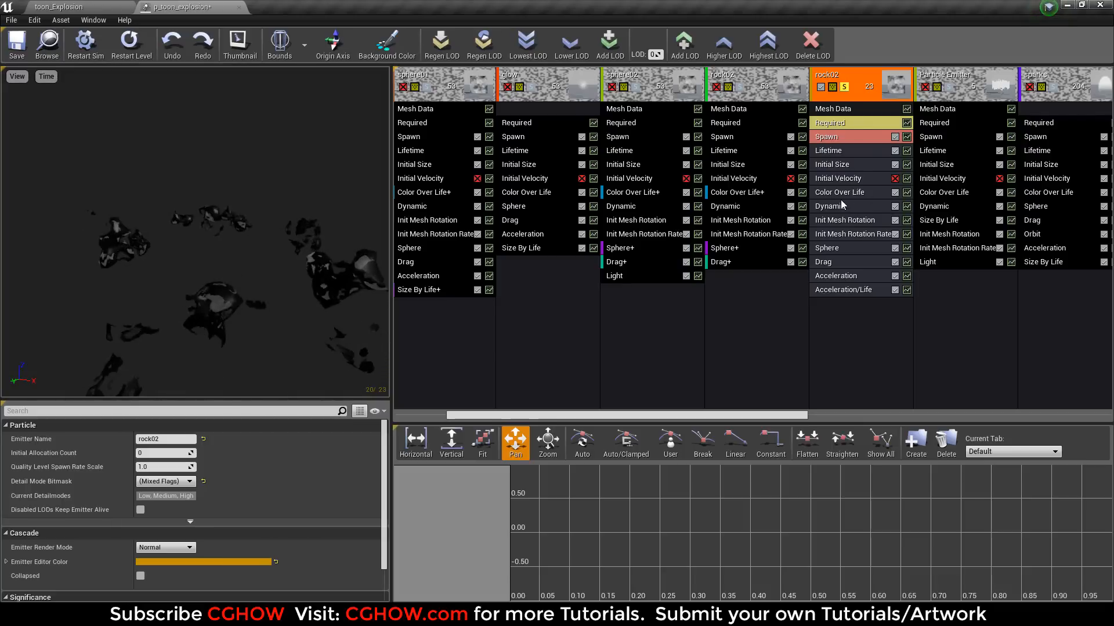
pyautogui.click(153, 44)
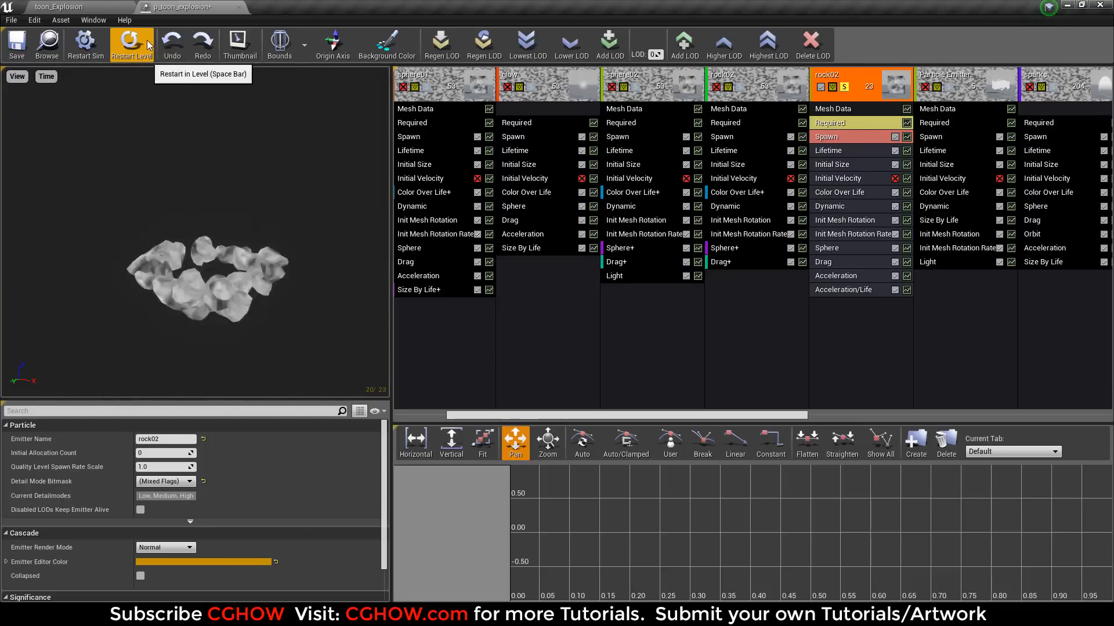
# Examine the second rock02 emitter's Acceleration and Color Over Life modules, replaying its particles in between.
pyautogui.click(858, 277)
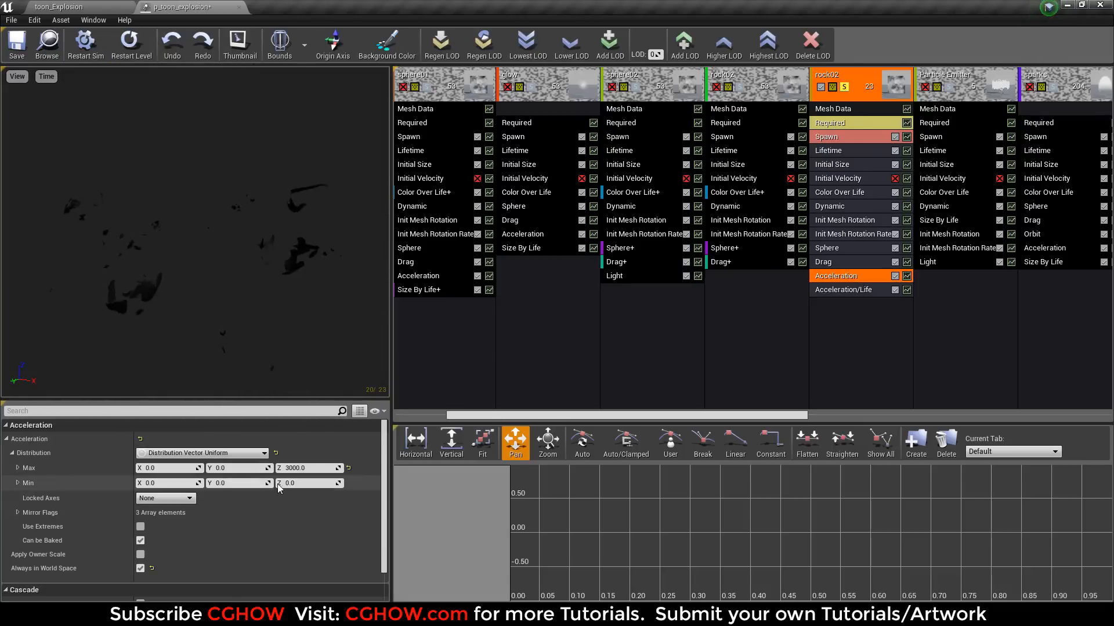
pyautogui.click(119, 45)
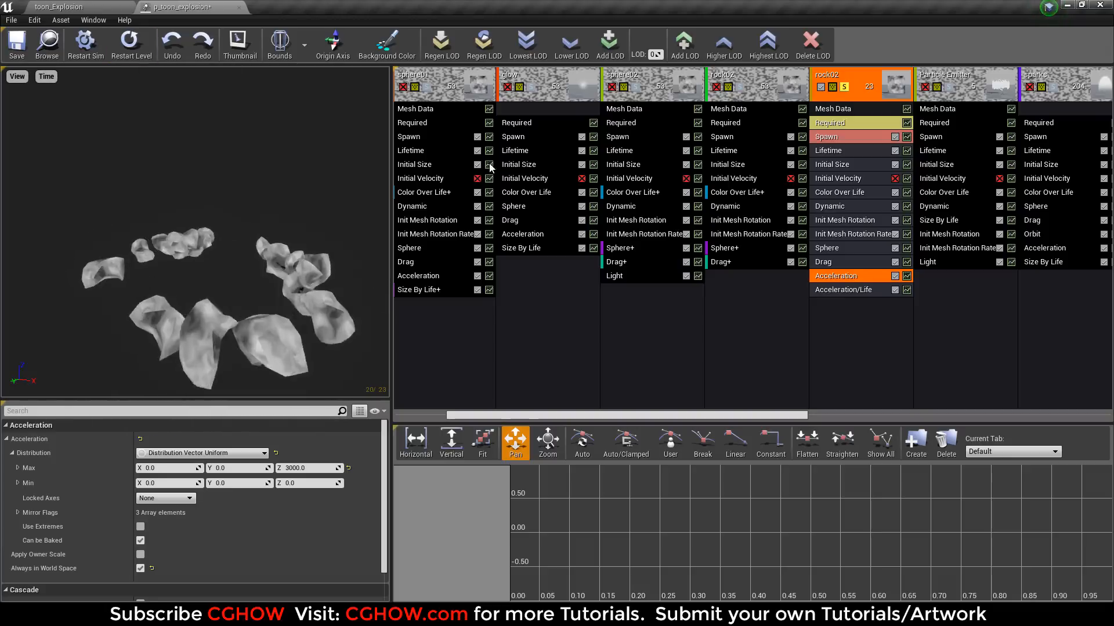
pyautogui.click(838, 192)
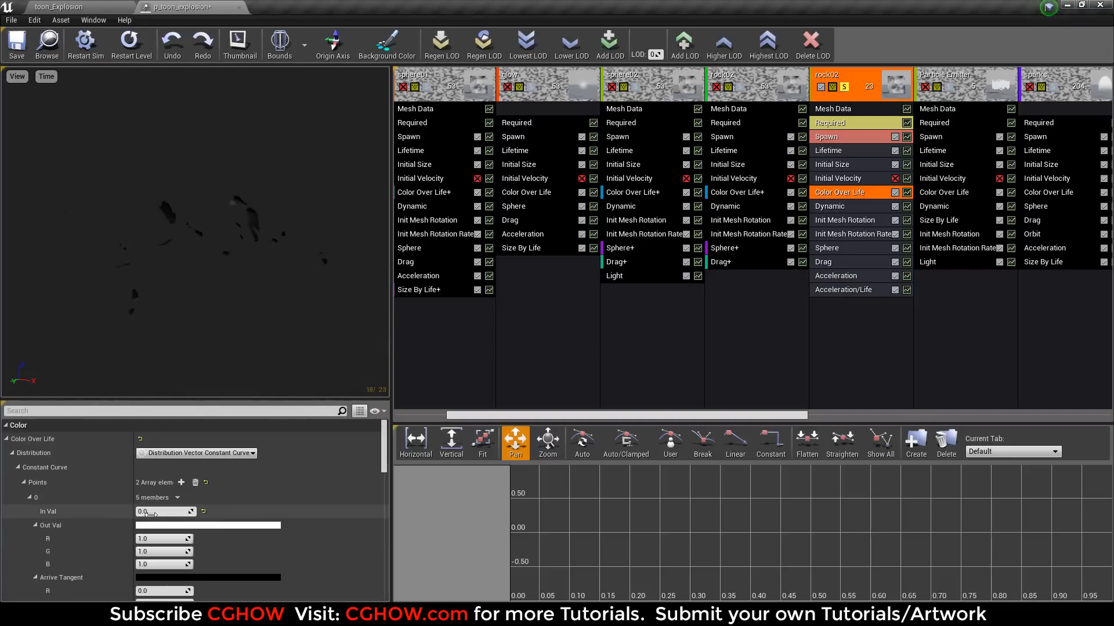
pyautogui.click(131, 47)
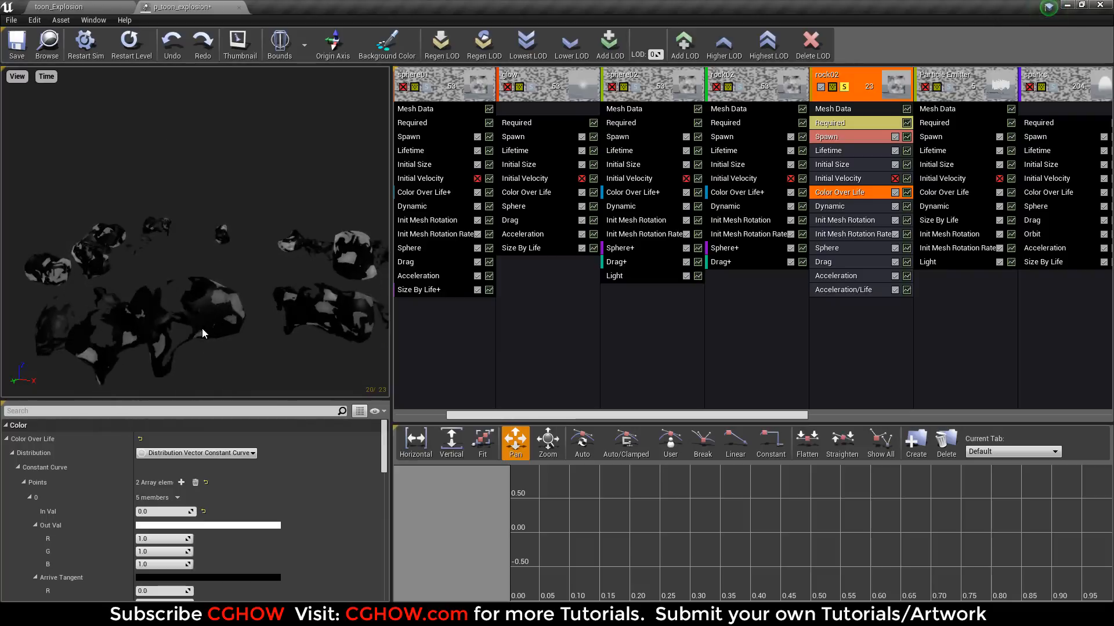
pyautogui.click(131, 47)
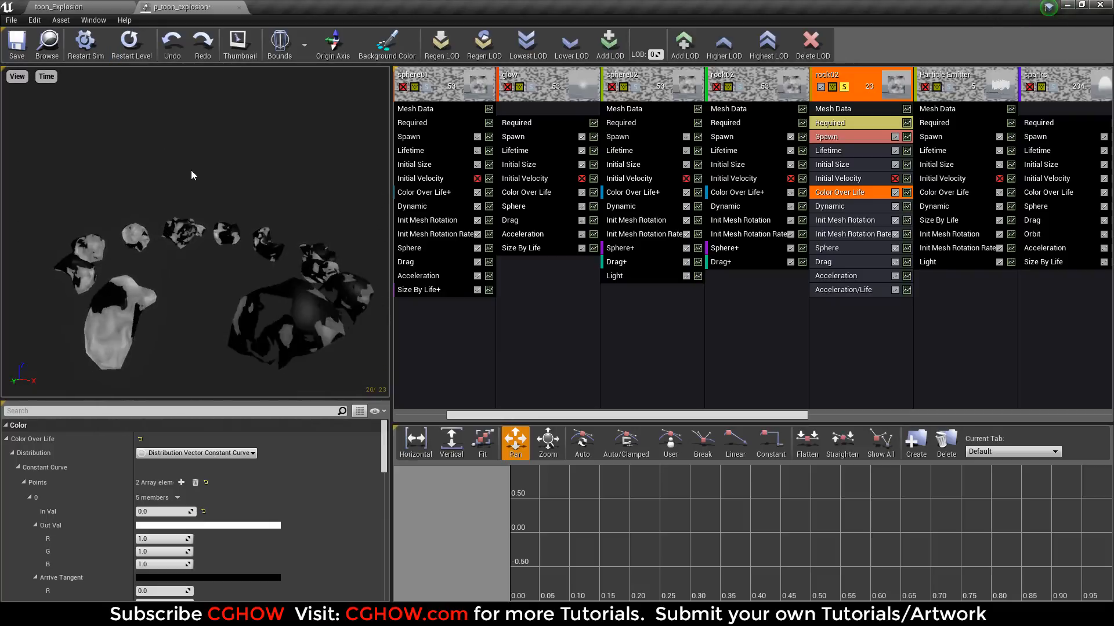
pyautogui.click(131, 46)
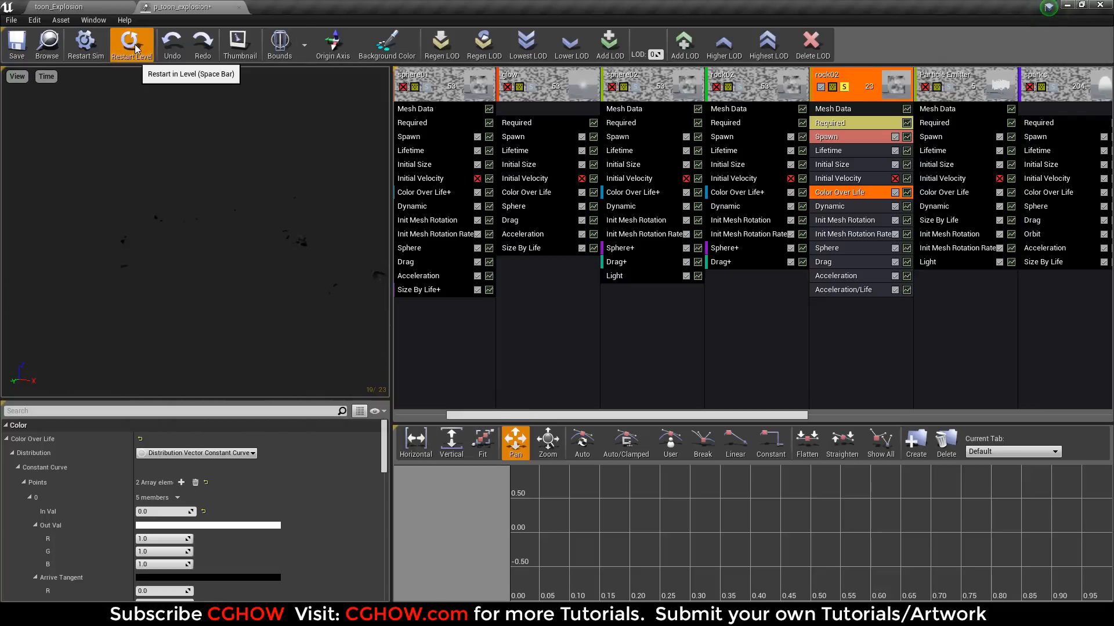
pyautogui.click(132, 47)
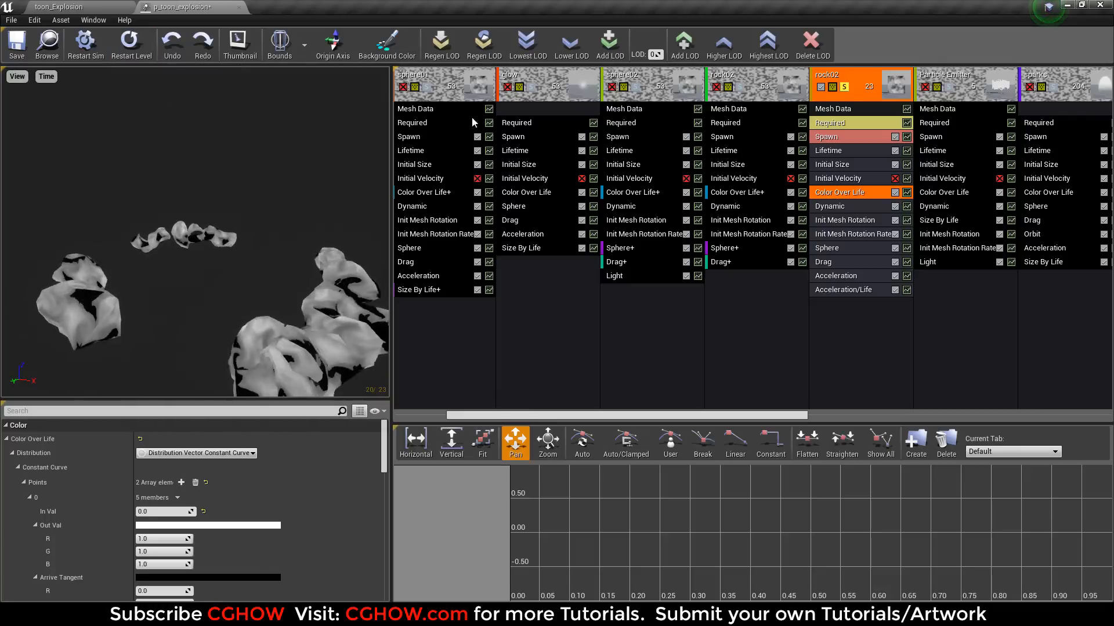
# Solo the emitter named Particle Emitter in place of the second rock02 and replay its particles.
pyautogui.click(845, 87)
pyautogui.click(948, 87)
pyautogui.click(131, 51)
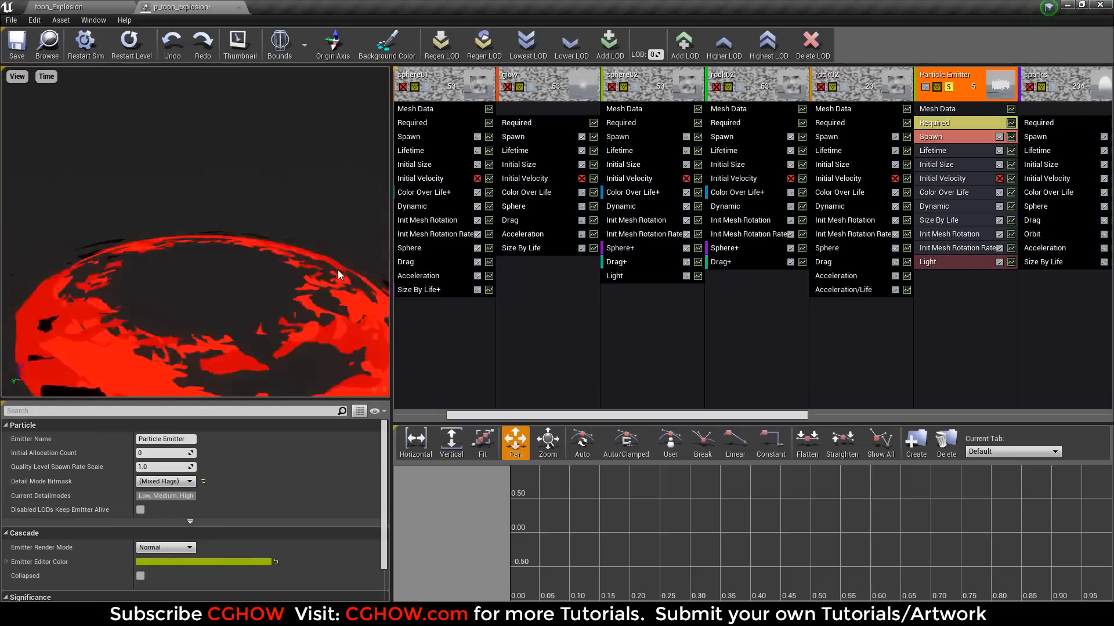
# Rename the soloed emitter named Particle Emitter as shockwave.
pyautogui.moveTo(658, 415); pyautogui.dragTo(770, 416)
pyautogui.rightClick(703, 78)
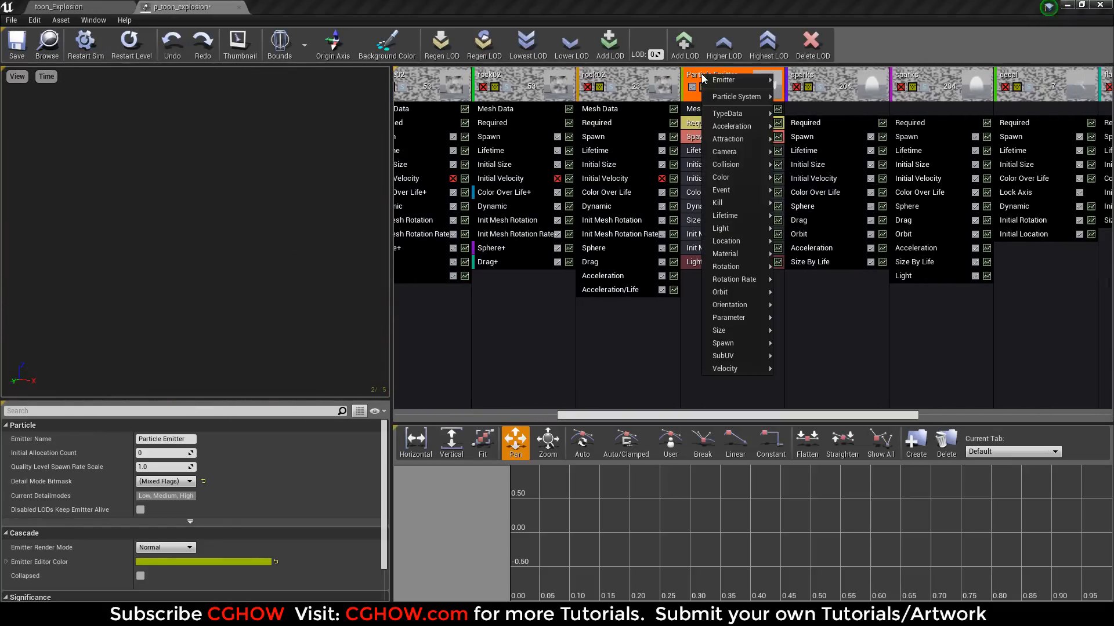
pyautogui.click(817, 90)
pyautogui.write('sh')
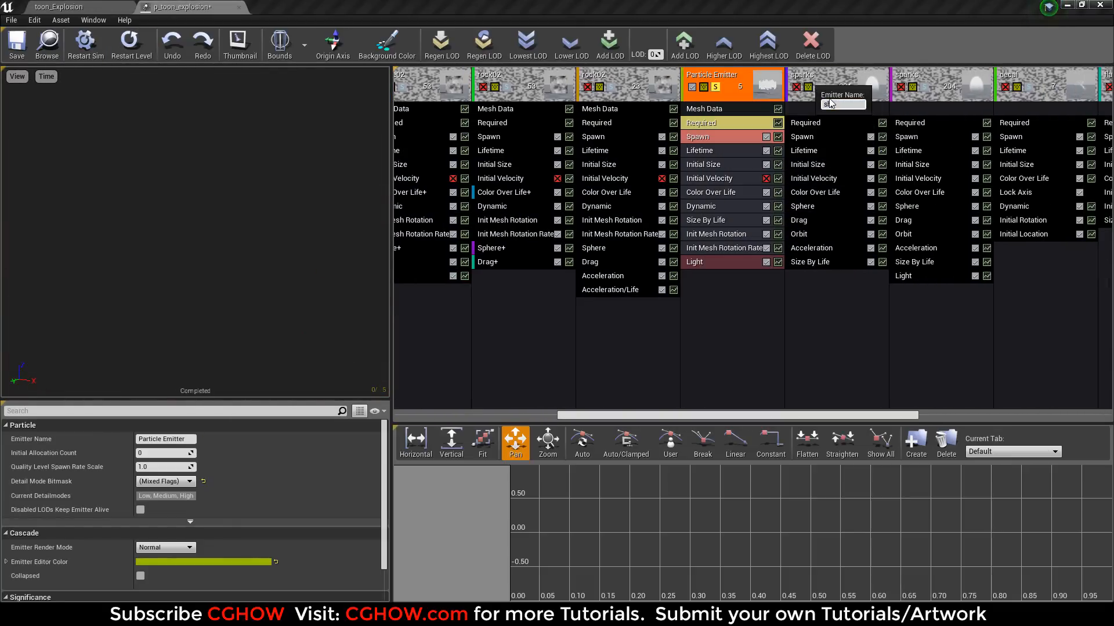
pyautogui.write('ockwave')
pyautogui.press('Return')
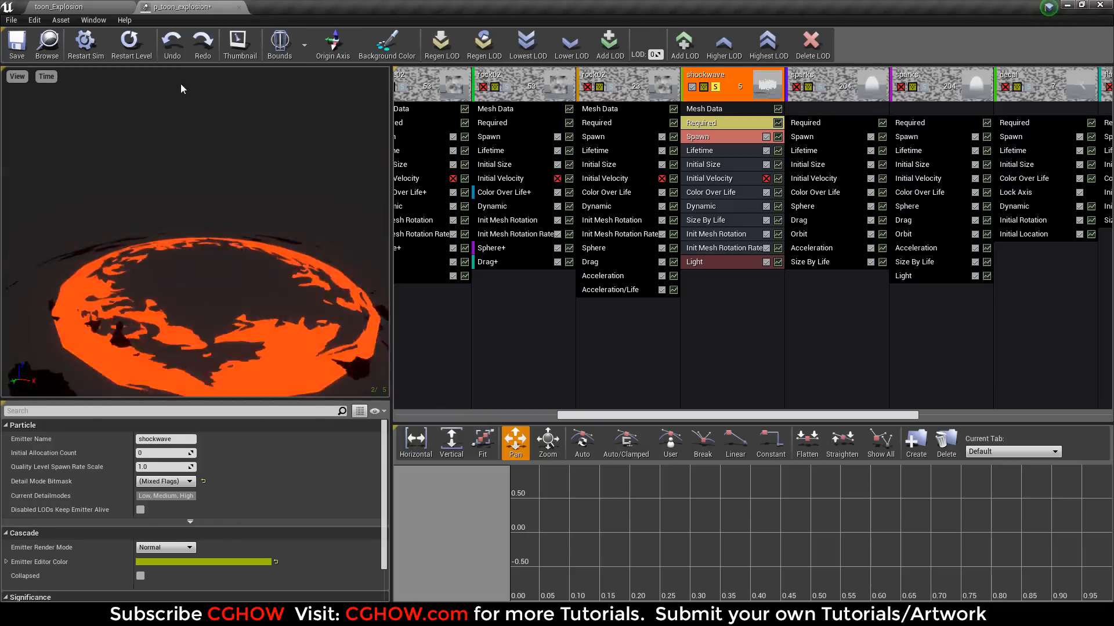
# Replay the shockwave particles and examine the emitter's Mesh Data module.
pyautogui.click(126, 56)
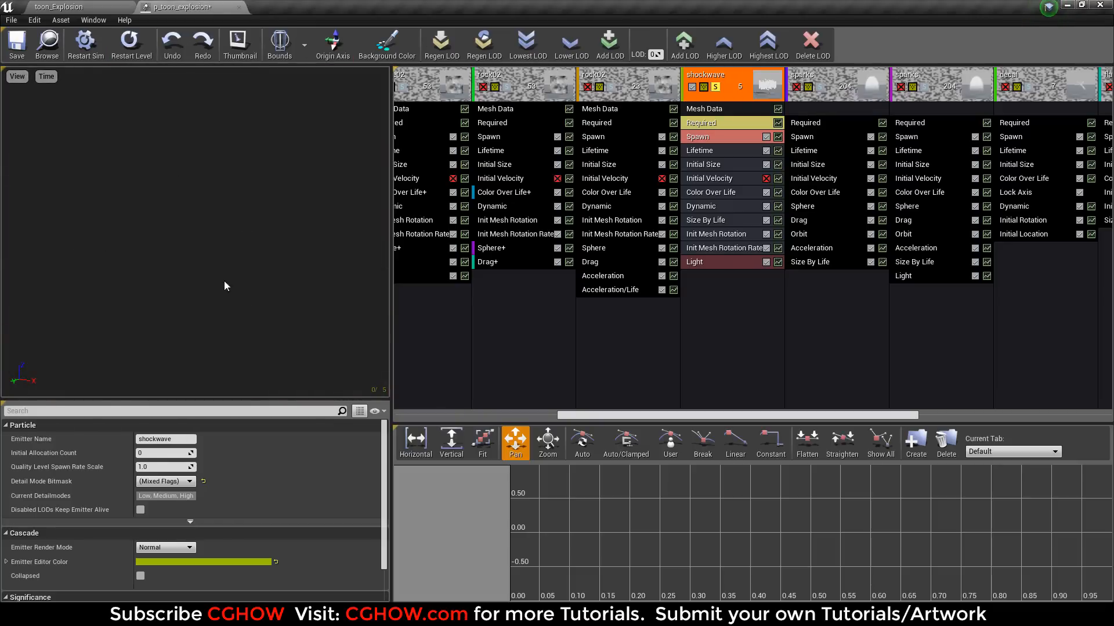
pyautogui.click(140, 53)
pyautogui.click(704, 108)
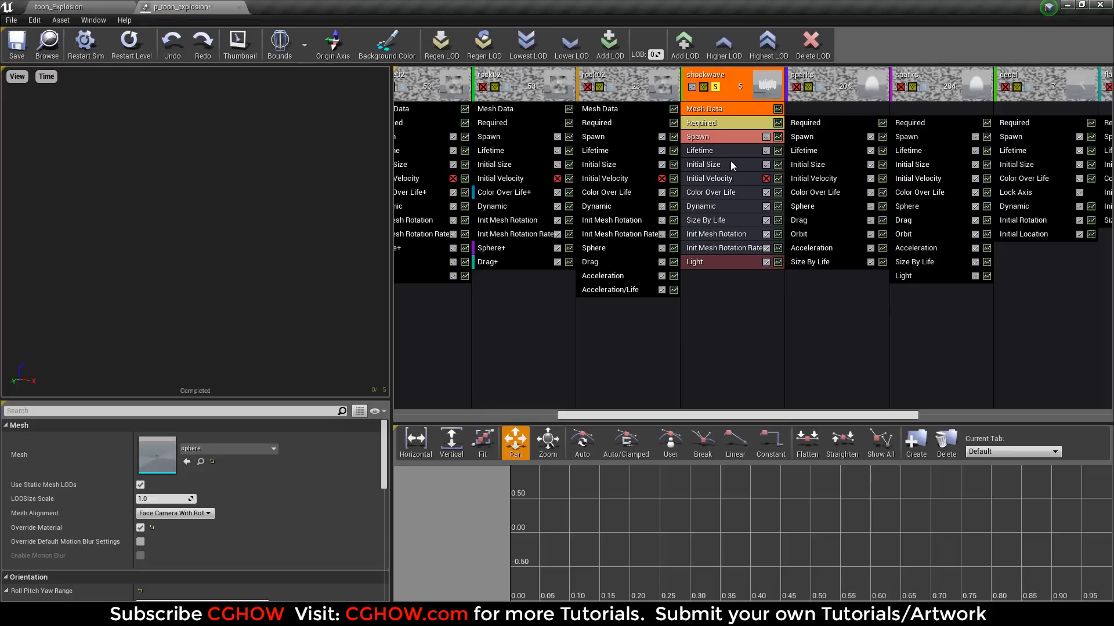
pyautogui.click(129, 44)
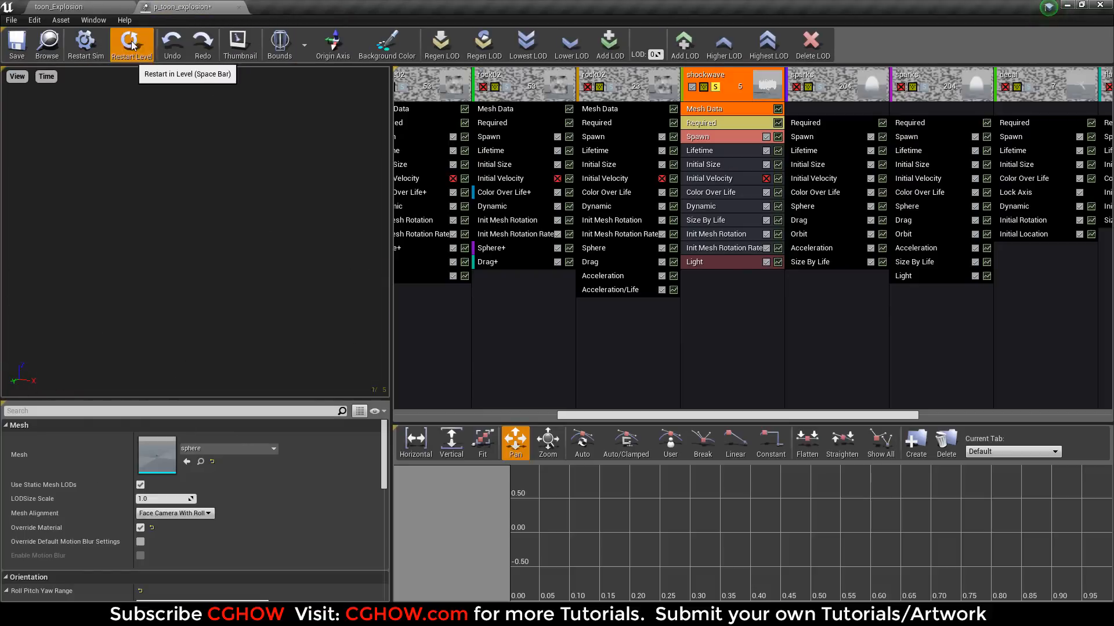
# Examine the curve points of shockwave's Size By Life module and replay the particles several times.
pyautogui.click(721, 220)
pyautogui.scroll(-1, 282, 499)
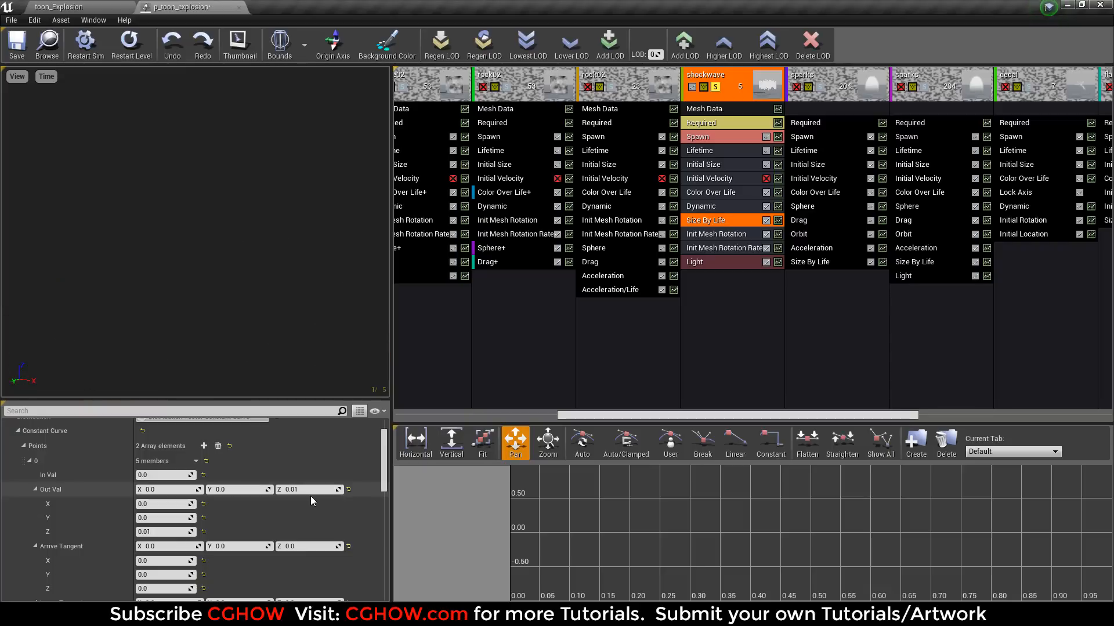
pyautogui.scroll(-5, 311, 496)
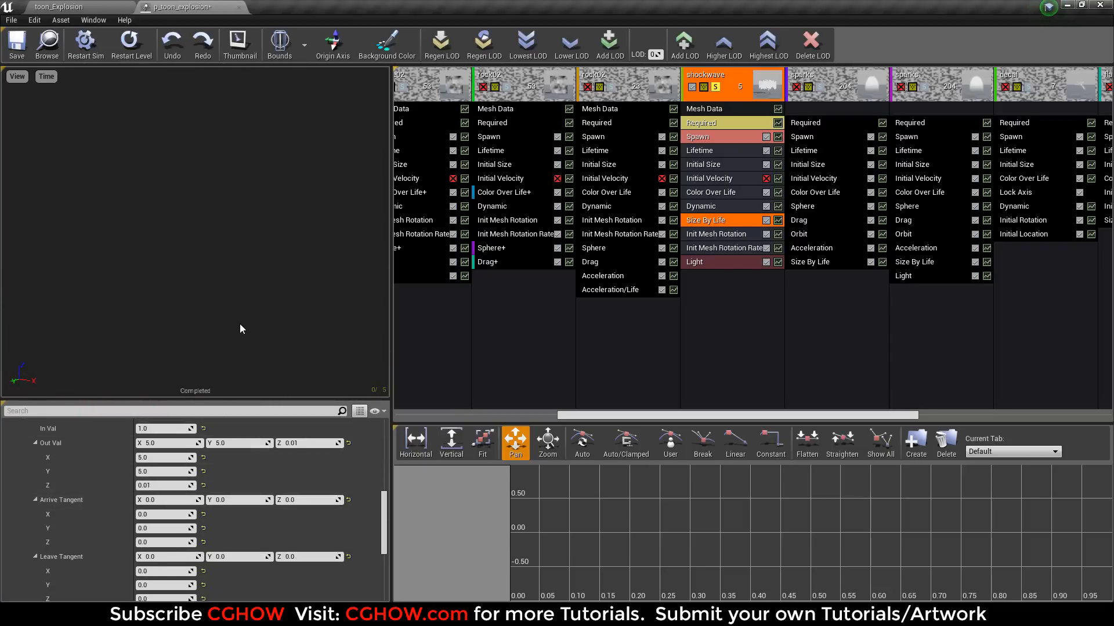
pyautogui.click(125, 57)
pyautogui.click(129, 55)
pyautogui.click(128, 46)
# Open the m_fire1 material from shockwave's Required module and open the fire02 texture used in its graph.
pyautogui.click(705, 122)
pyautogui.scroll(10, 162, 482)
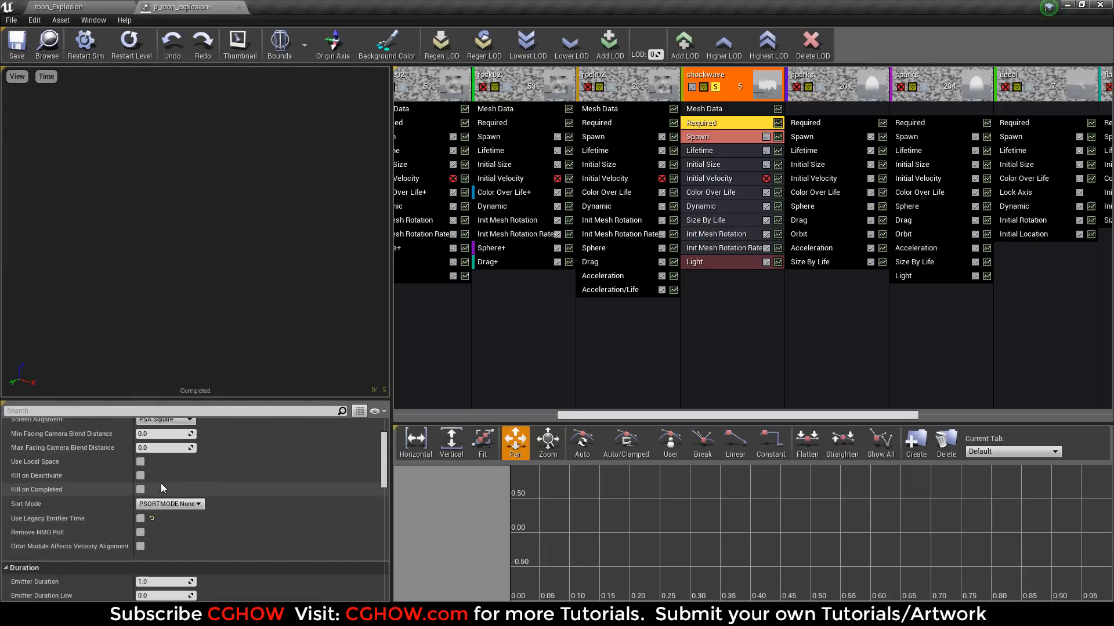
pyautogui.doubleClick(157, 471)
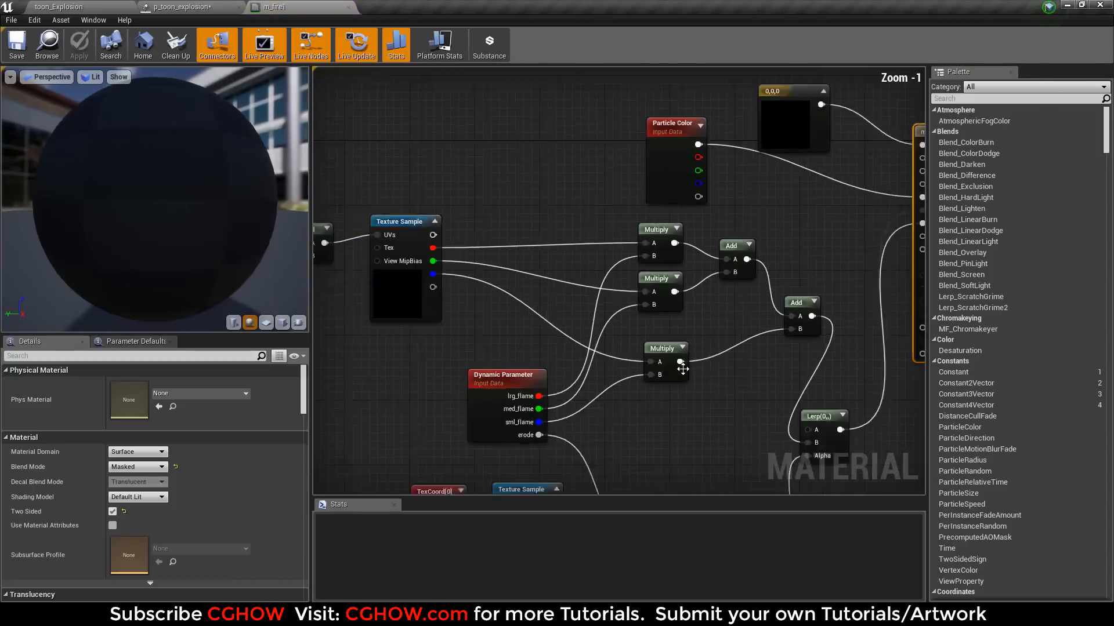
pyautogui.click(530, 261)
pyautogui.doubleClick(123, 506)
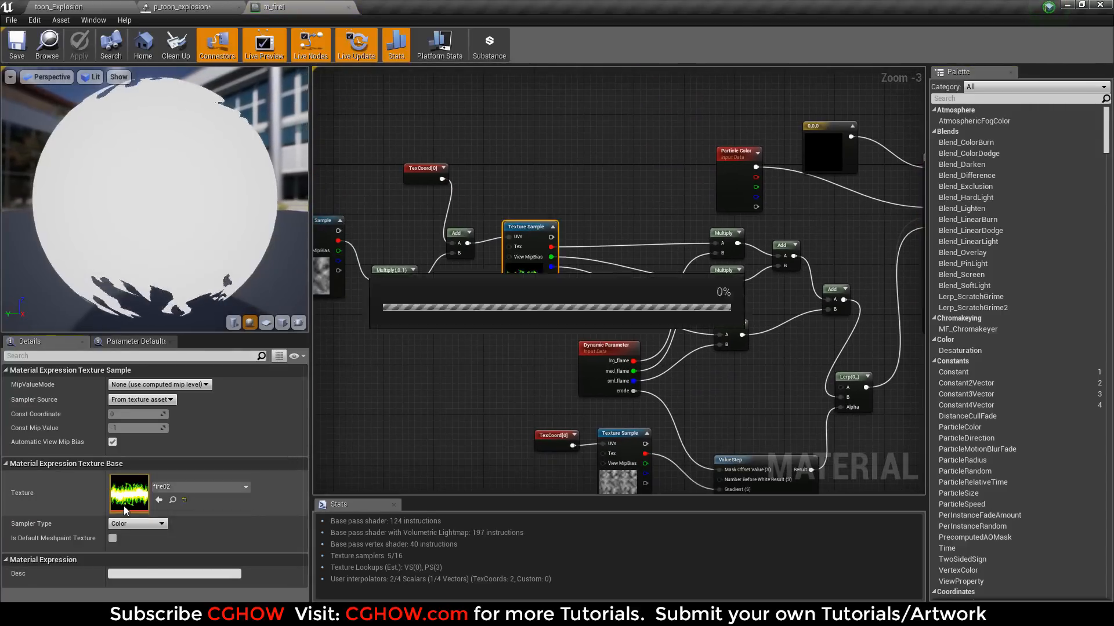
# Toggle the red, green and blue channels of the fire02 texture to inspect each flame mask, and close the texture.
pyautogui.click(18, 75)
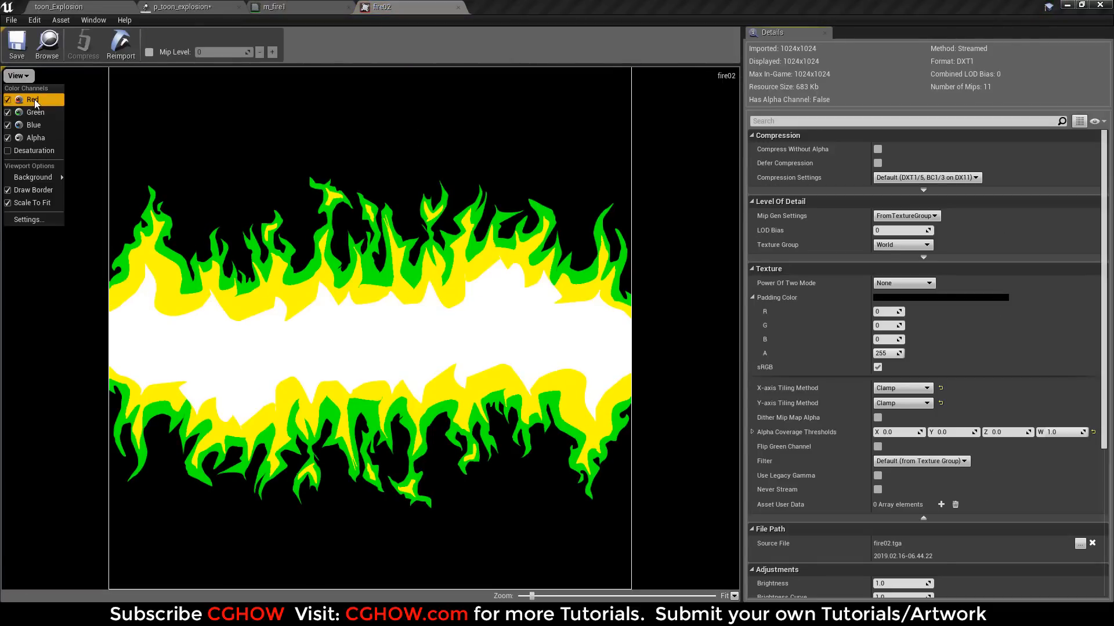
pyautogui.click(34, 100)
pyautogui.click(32, 113)
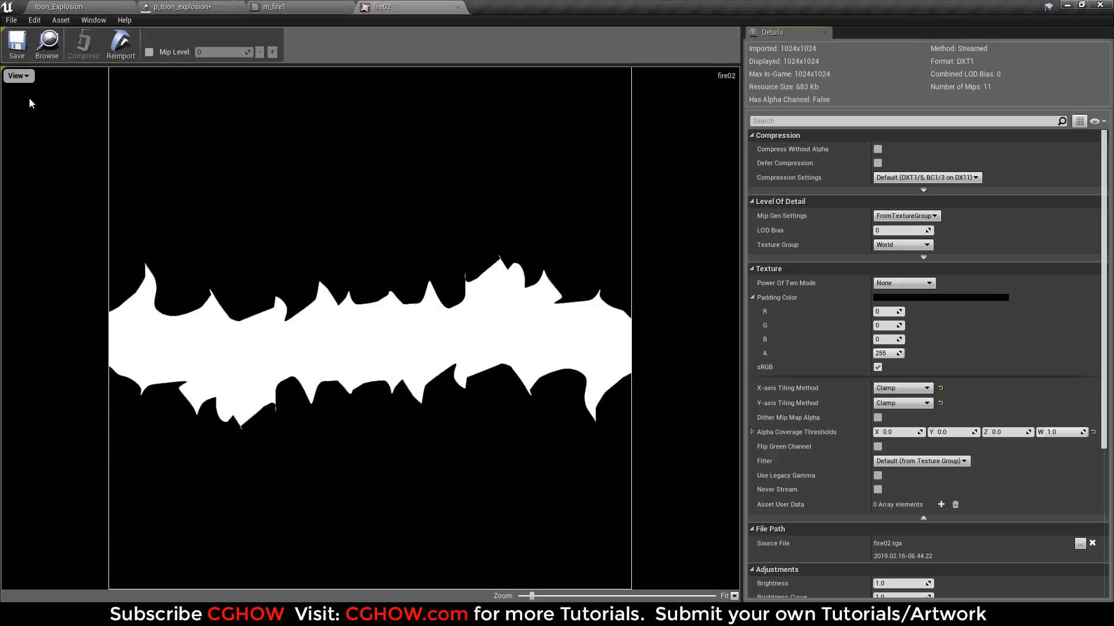
pyautogui.click(18, 76)
pyautogui.click(24, 127)
pyautogui.click(15, 81)
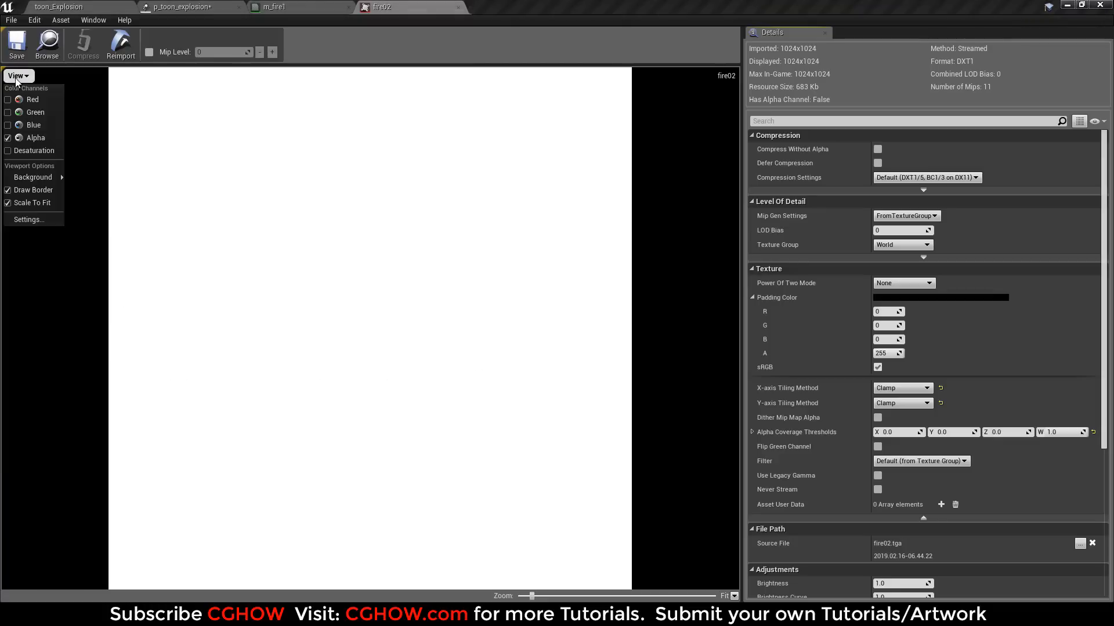
pyautogui.click(34, 115)
pyautogui.click(20, 76)
pyautogui.click(28, 113)
pyautogui.click(24, 76)
pyautogui.click(33, 108)
pyautogui.click(17, 75)
pyautogui.click(35, 116)
pyautogui.click(18, 76)
pyautogui.click(32, 100)
pyautogui.middleClick(401, 8)
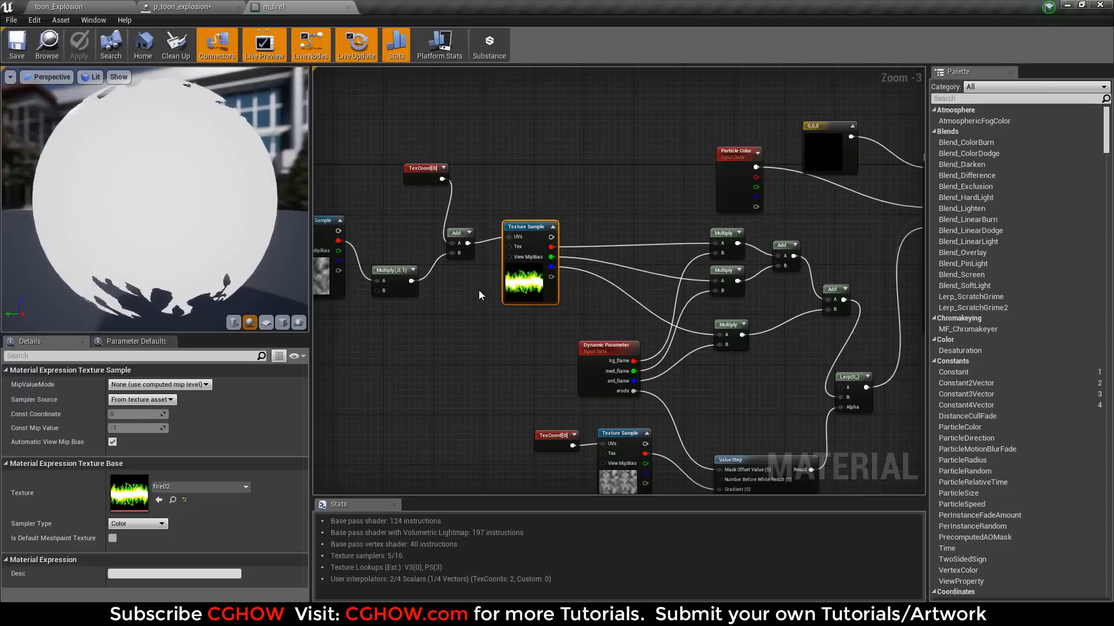
# Preview m_fire1 on a cube and shift the TexCoord, Panner, noise Texture Sample and Multiply nodes slightly upward.
pyautogui.click(282, 323)
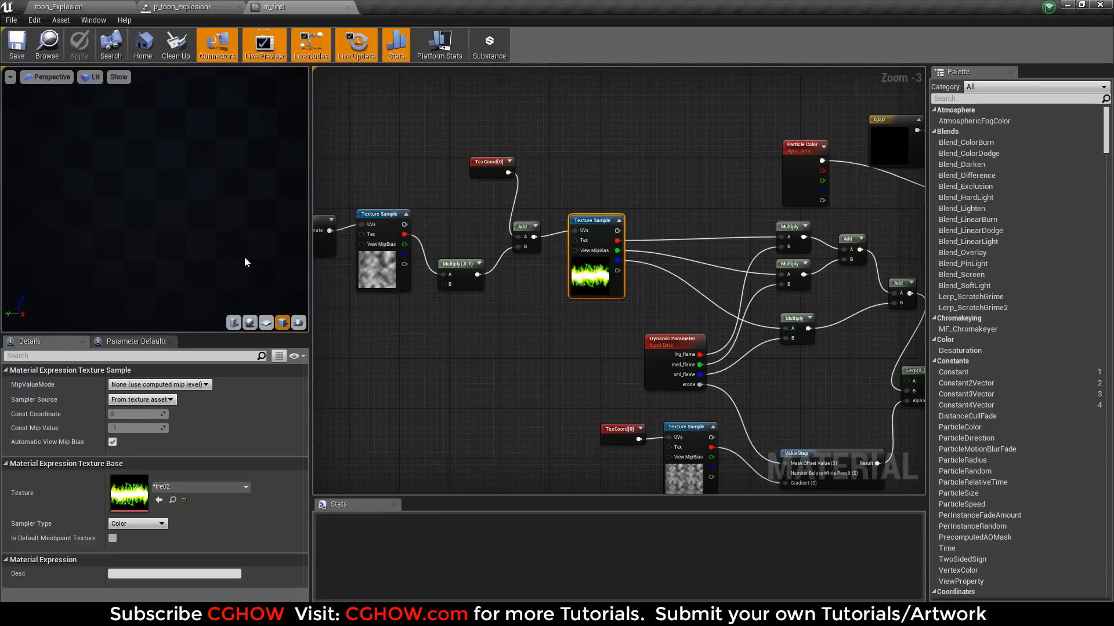
pyautogui.moveTo(411, 330); pyautogui.dragTo(575, 303, button='right')
pyautogui.moveTo(398, 187); pyautogui.dragTo(615, 321)
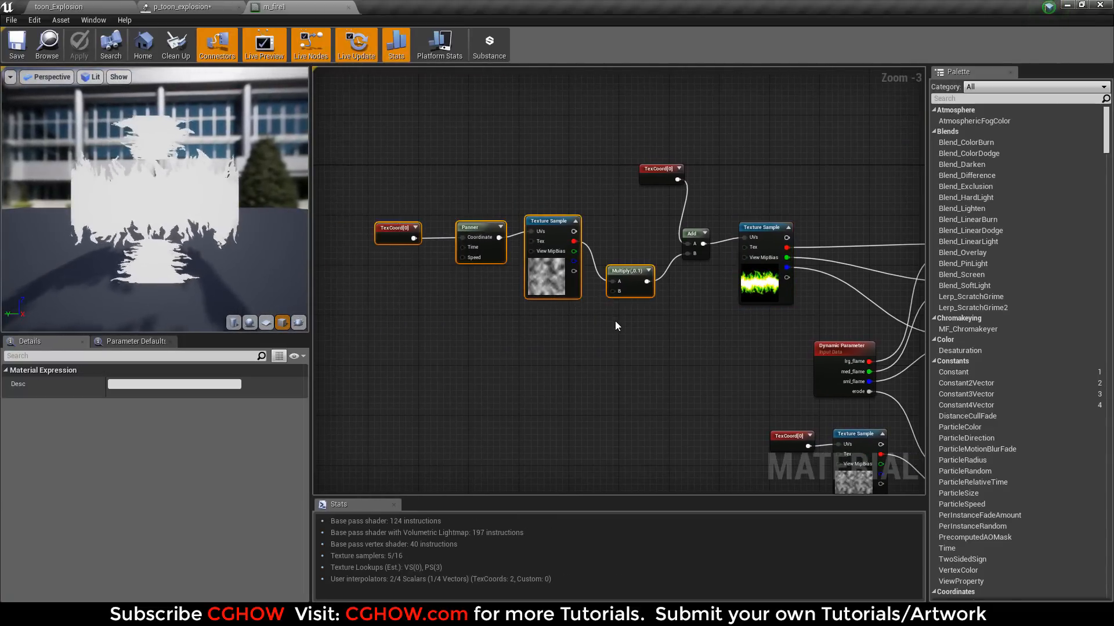
pyautogui.moveTo(638, 284); pyautogui.dragTo(641, 265)
pyautogui.click(641, 322)
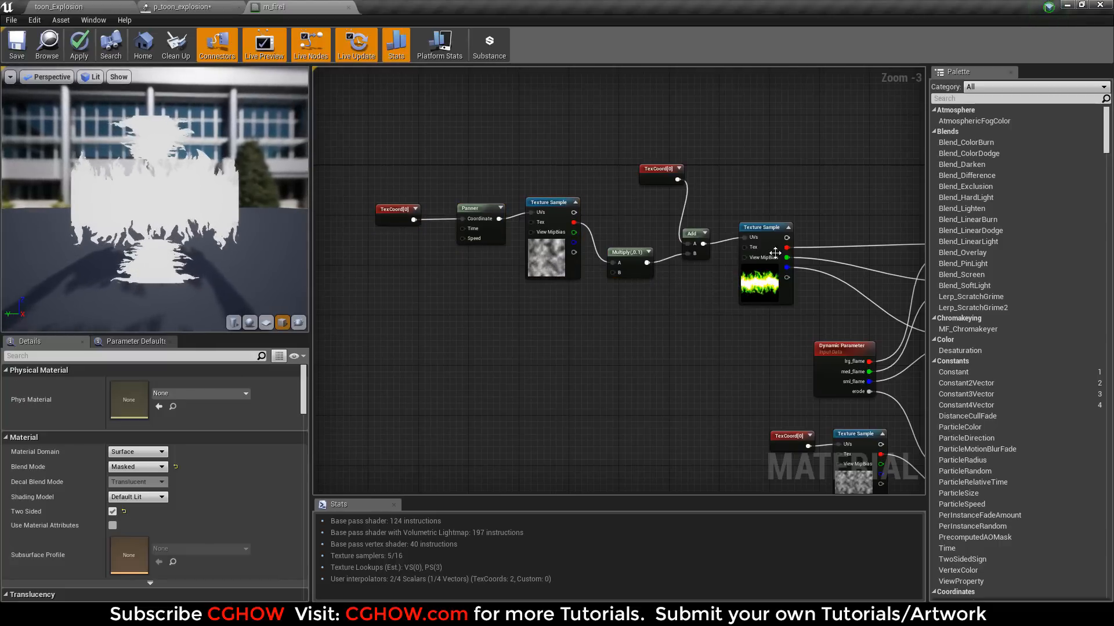
# Examine how m_fire1's Dynamic Parameter, Multiply, Add, ValueStep and Lerp nodes feed the Opacity Mask, and close the material.
pyautogui.moveTo(641, 323); pyautogui.dragTo(581, 314, button='right')
pyautogui.scroll(1, 584, 310)
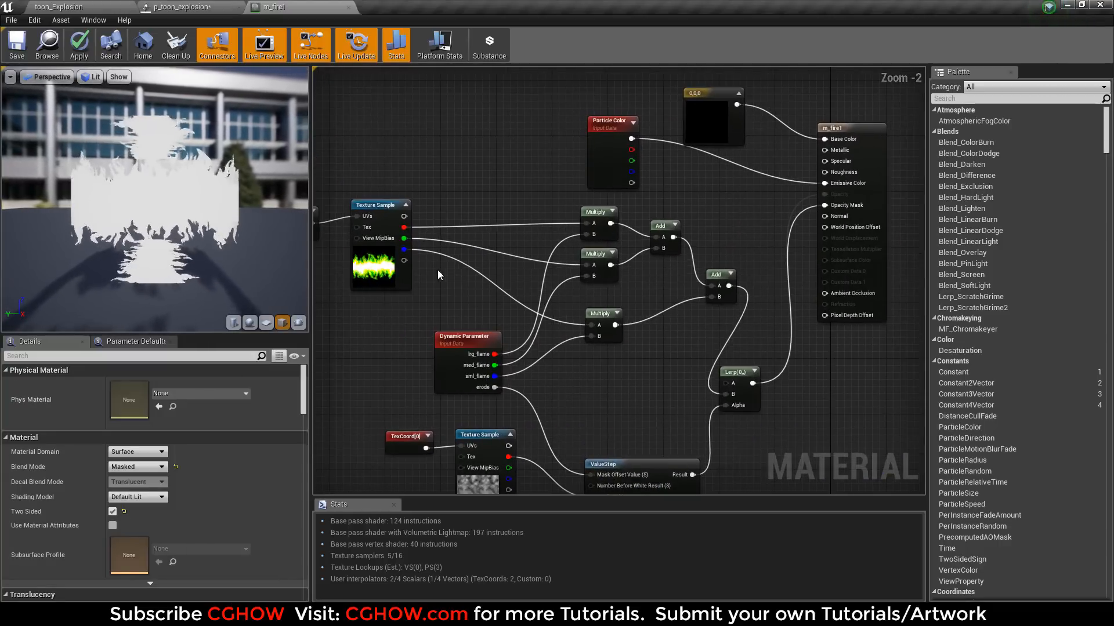
pyautogui.scroll(1, 439, 267)
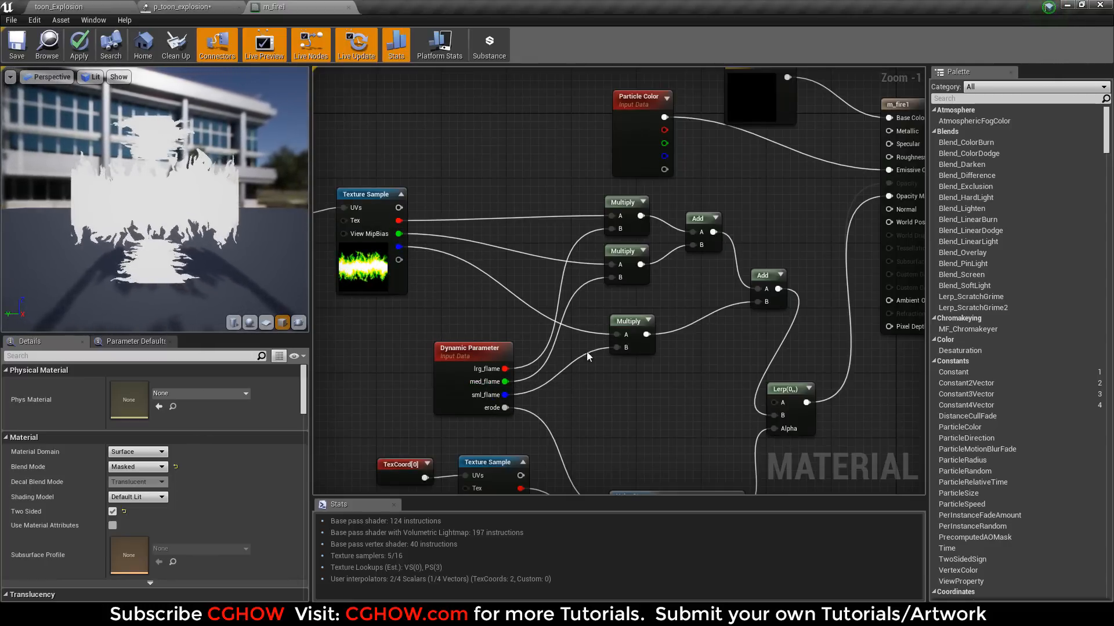
pyautogui.moveTo(555, 413); pyautogui.dragTo(538, 318, button='right')
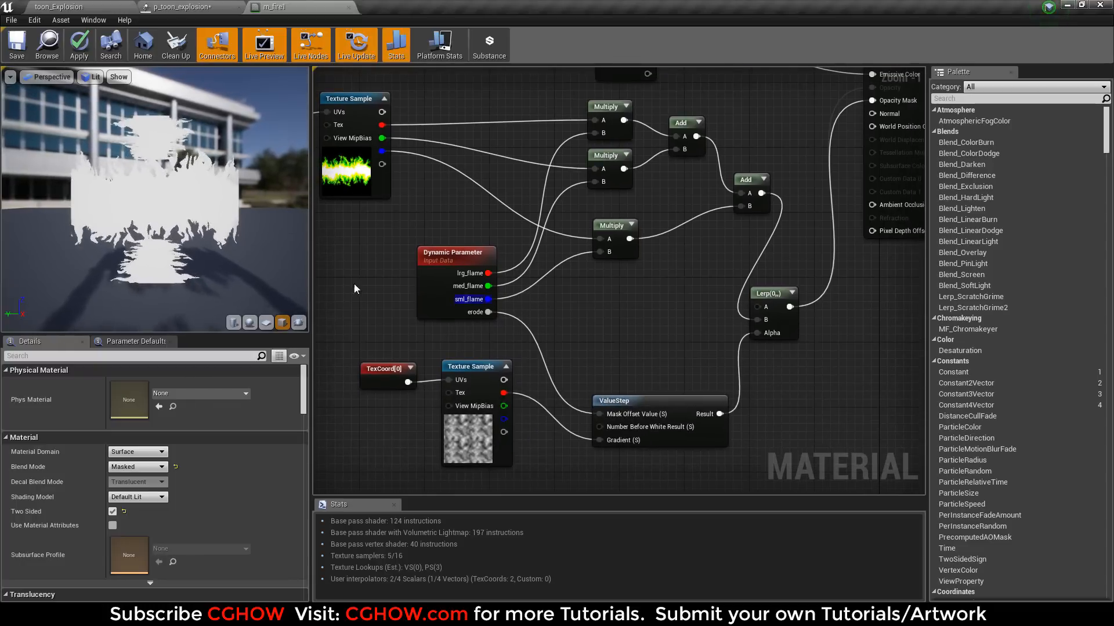
pyautogui.moveTo(614, 283); pyautogui.dragTo(557, 406, button='right')
pyautogui.scroll(-2, 557, 406)
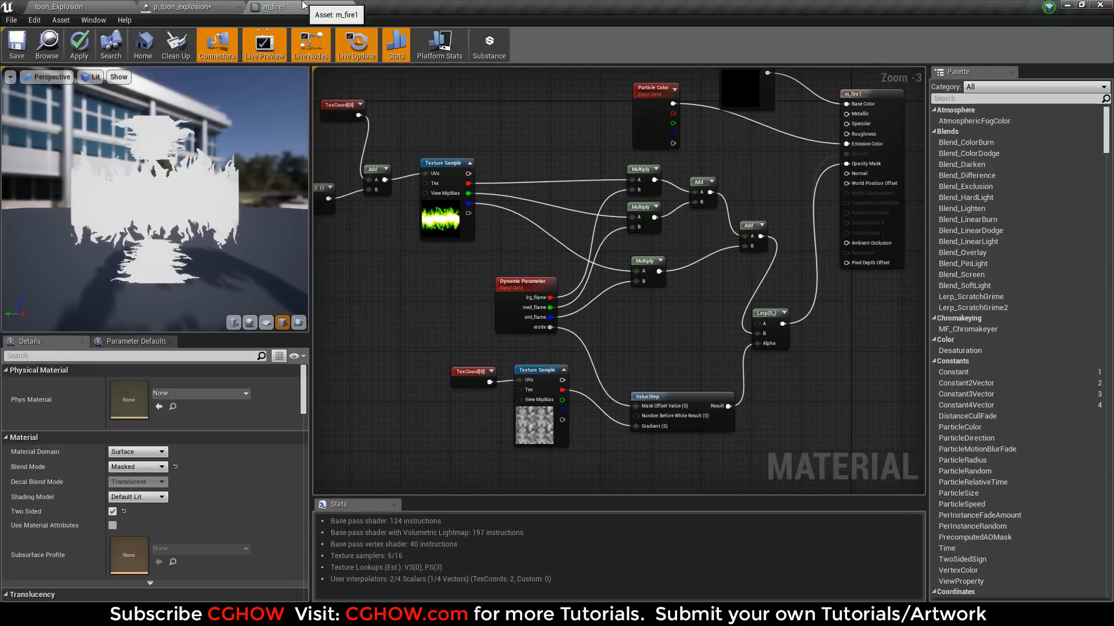
pyautogui.click(348, 6)
pyautogui.click(638, 347)
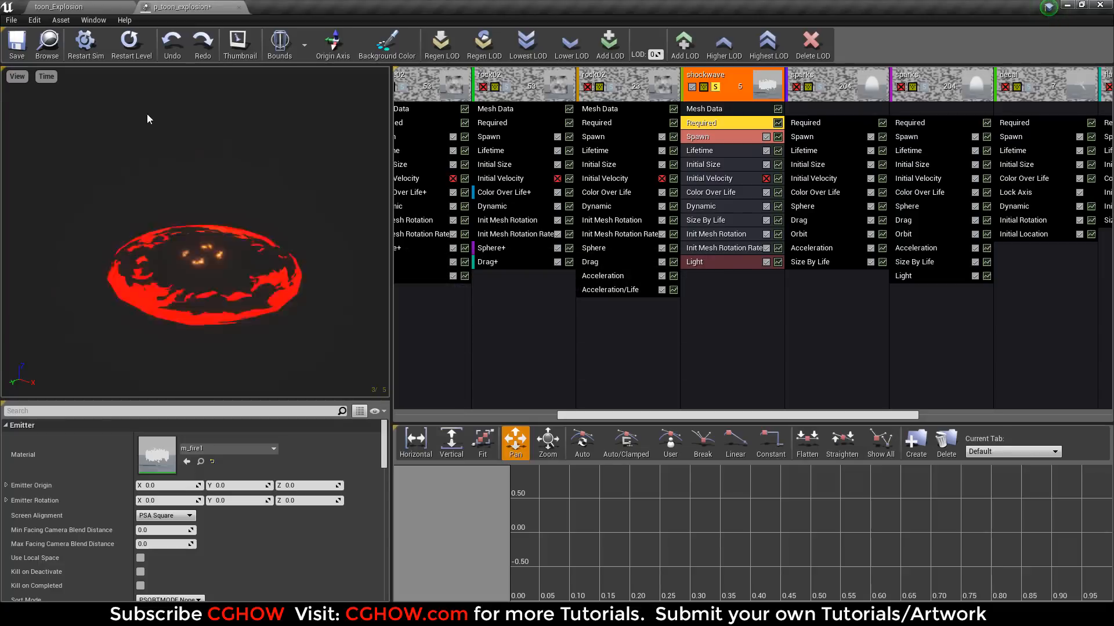
# Examine the curve points of shockwave's Color Over Life module, replaying the particles before and after.
pyautogui.click(130, 43)
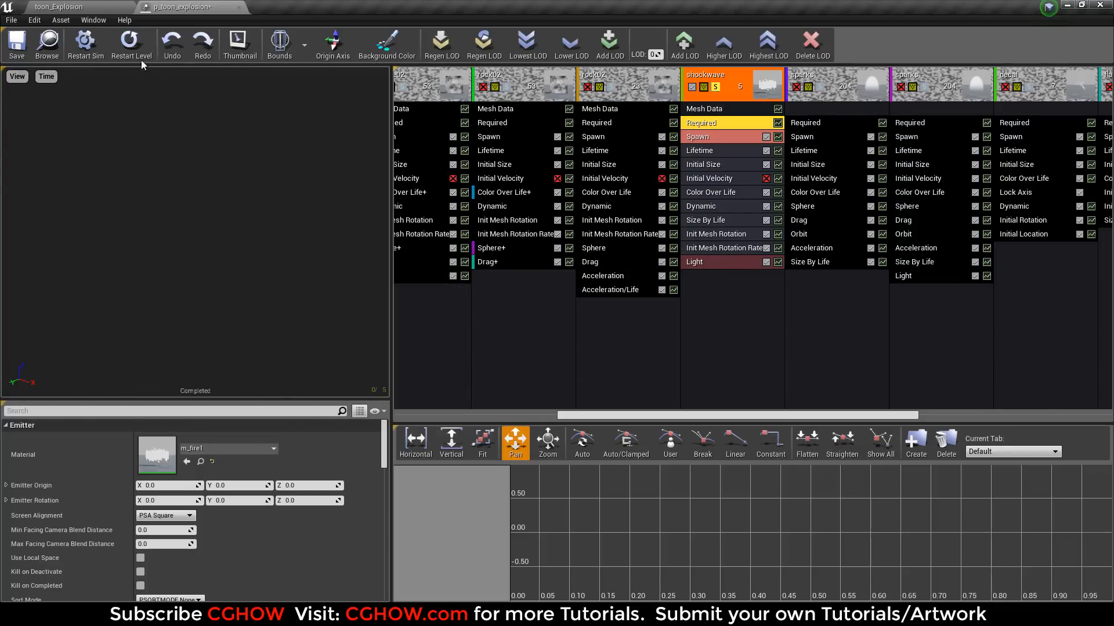
pyautogui.click(131, 46)
pyautogui.click(710, 192)
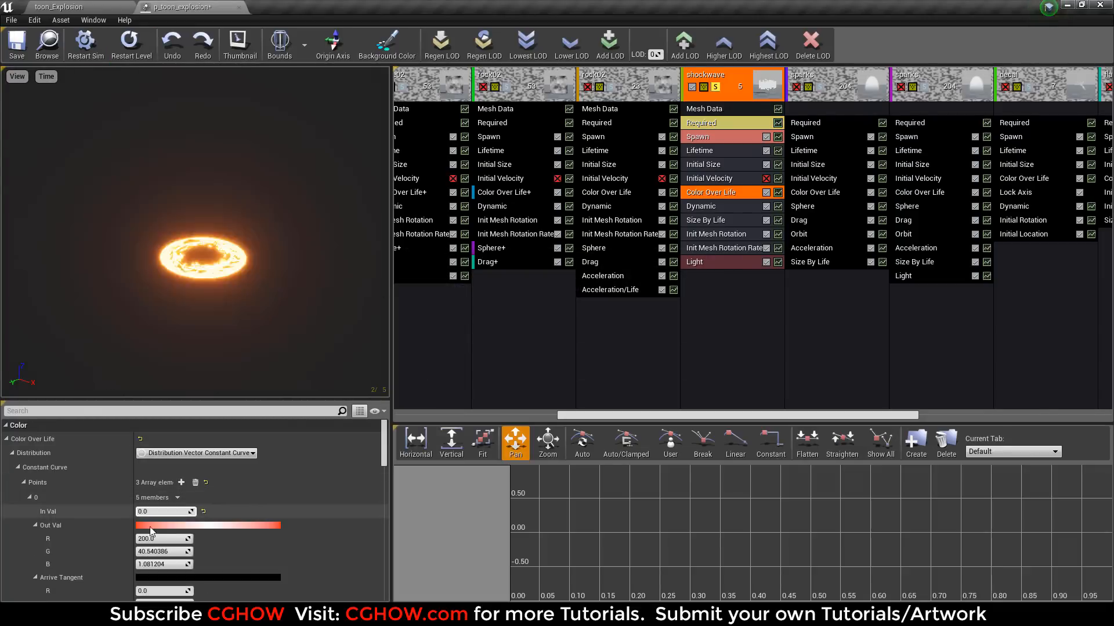
pyautogui.scroll(-5, 198, 535)
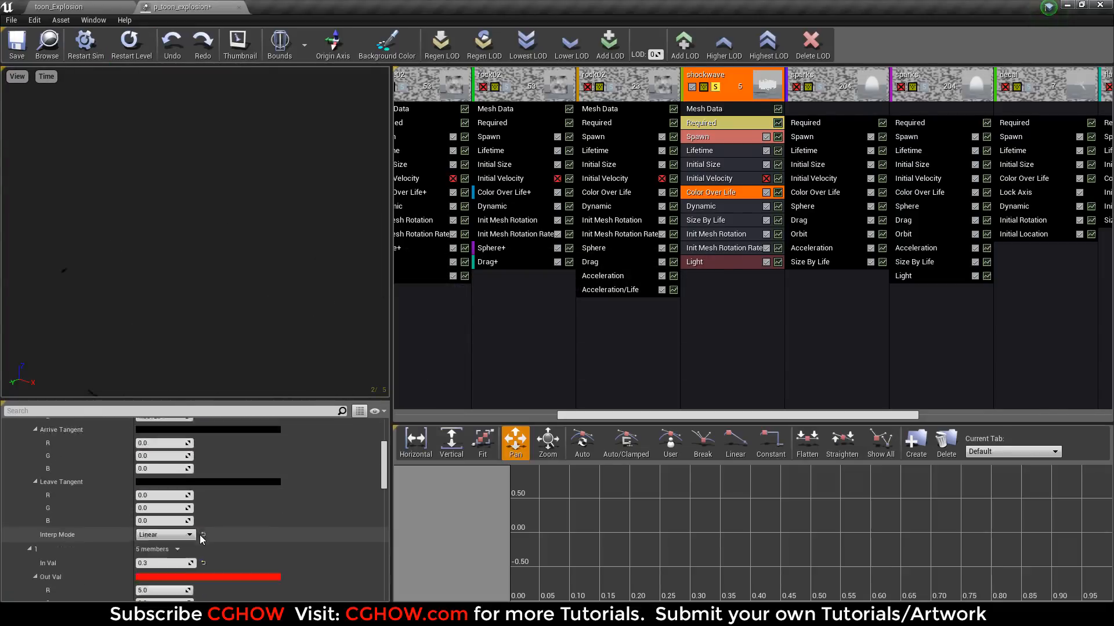
pyautogui.scroll(-9, 199, 534)
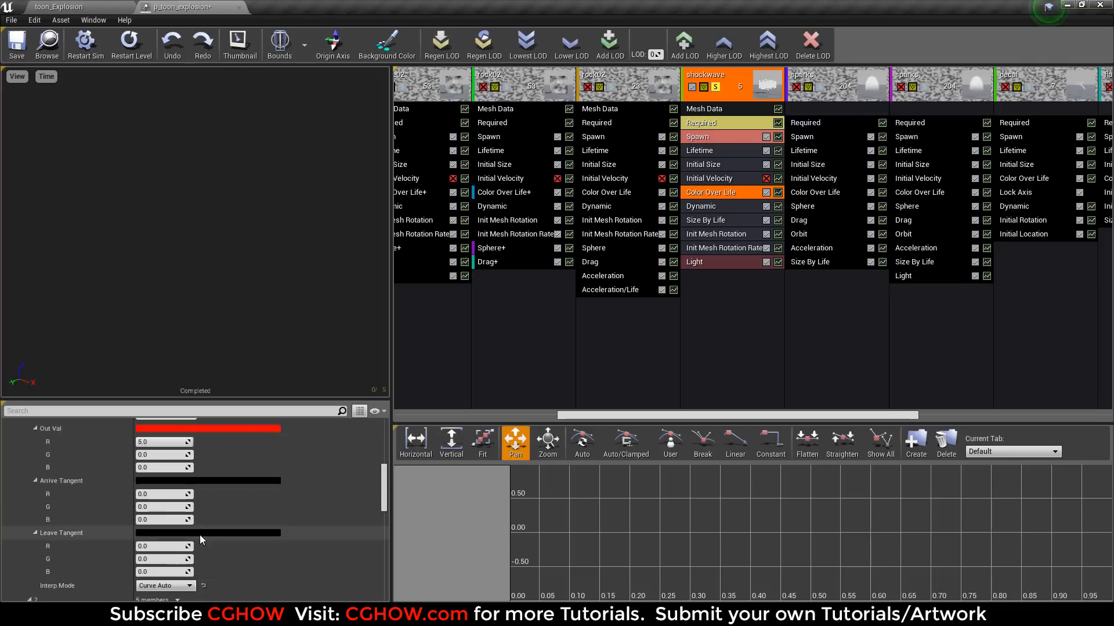
pyautogui.click(133, 47)
pyautogui.click(122, 44)
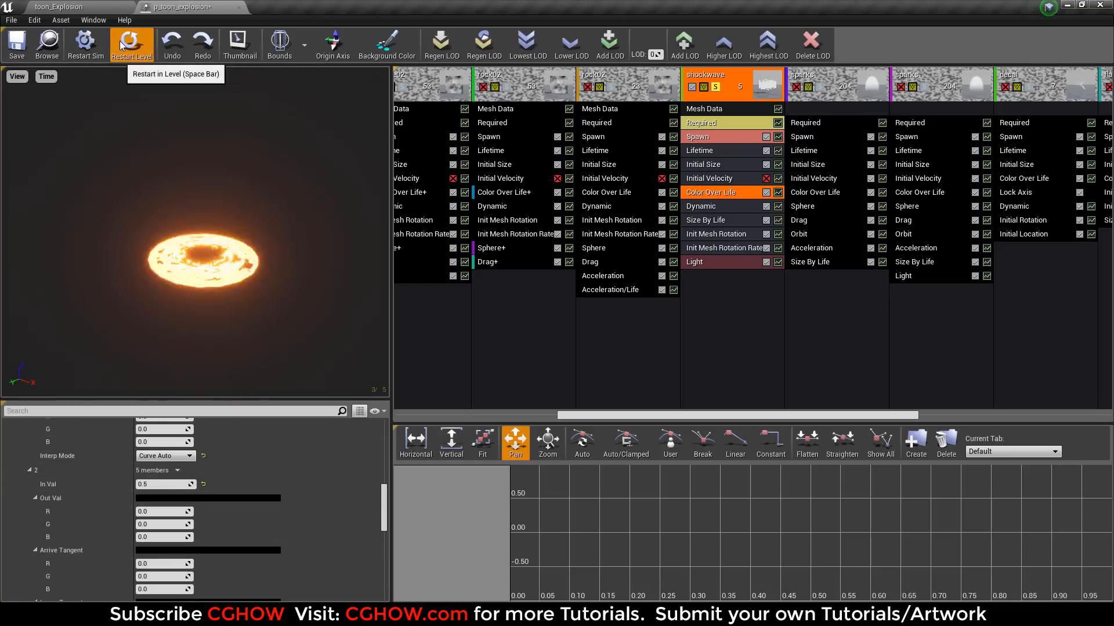
pyautogui.click(122, 44)
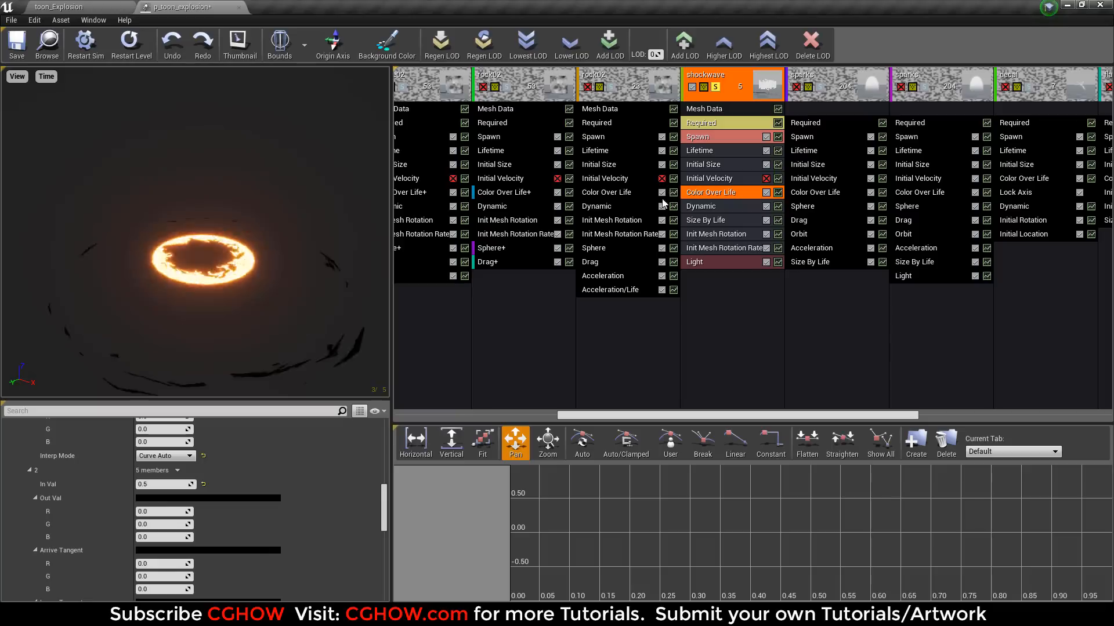
pyautogui.click(128, 45)
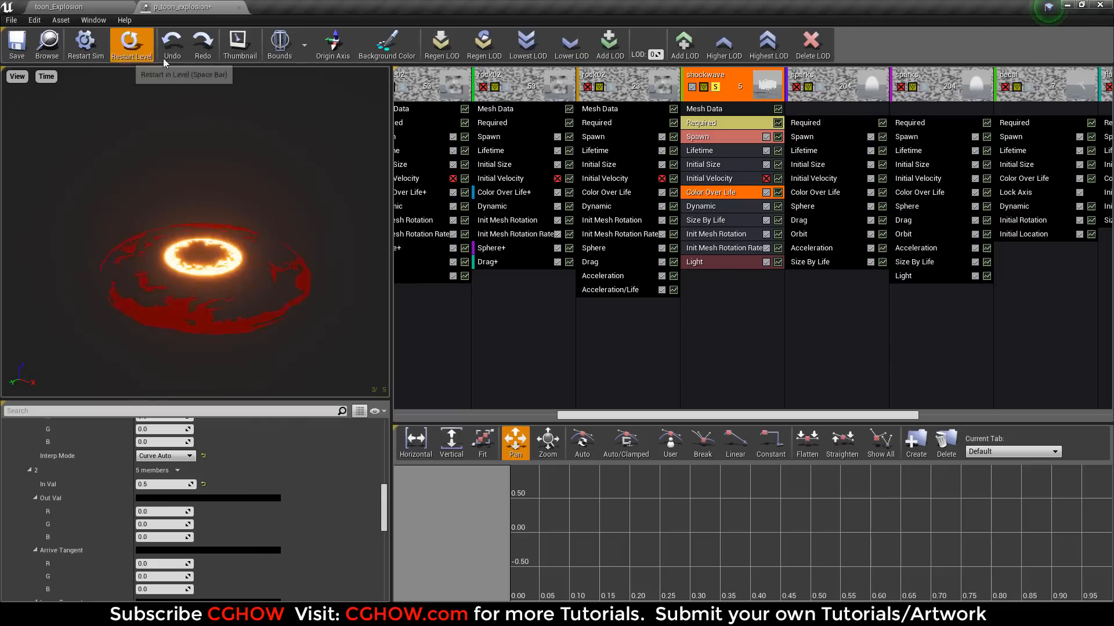
# Solo the first sparks emitter in place of shockwave and replay its particles.
pyautogui.click(716, 87)
pyautogui.click(819, 87)
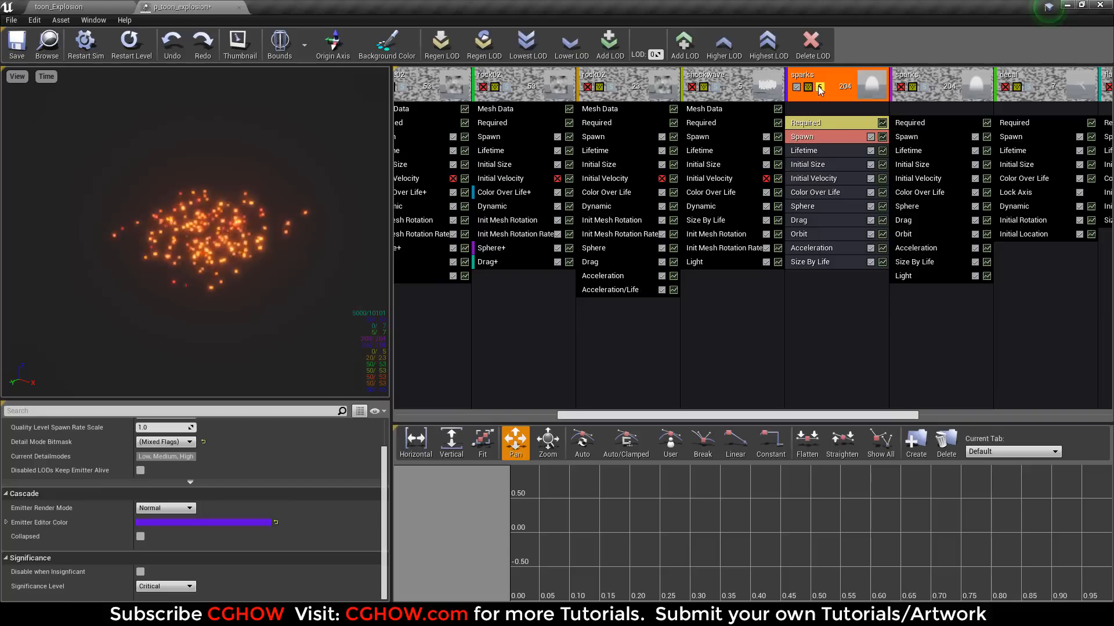
pyautogui.click(145, 49)
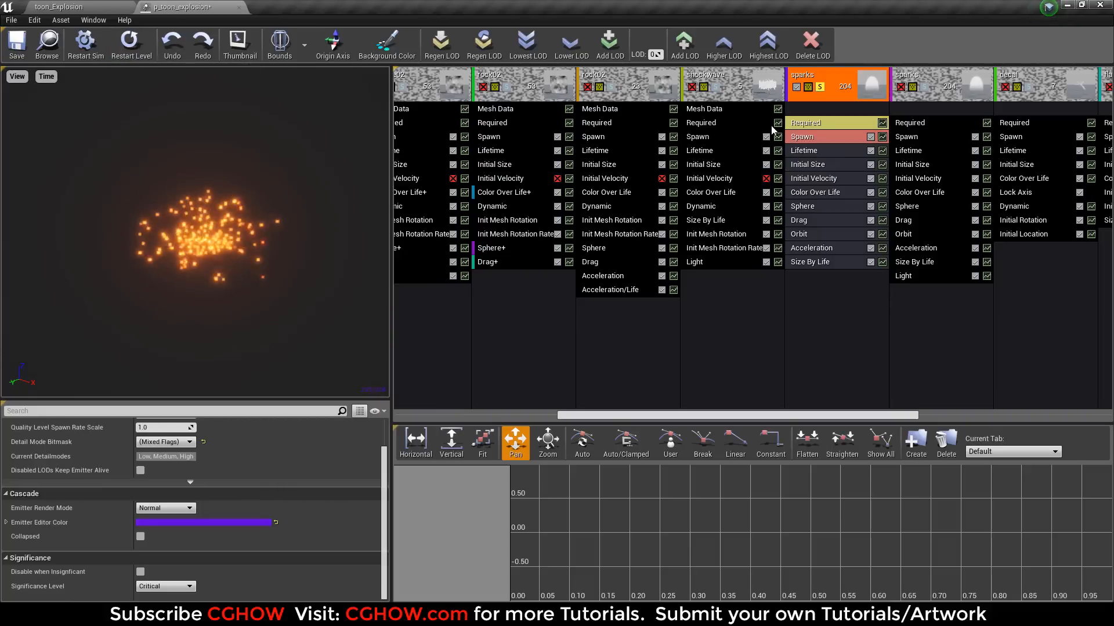
# Open the m_sparks01 material from the sparks emitter's Required module, inspect its T_spark01 Texture Sample, and close the material.
pyautogui.click(828, 121)
pyautogui.scroll(3, 156, 458)
pyautogui.doubleClick(171, 463)
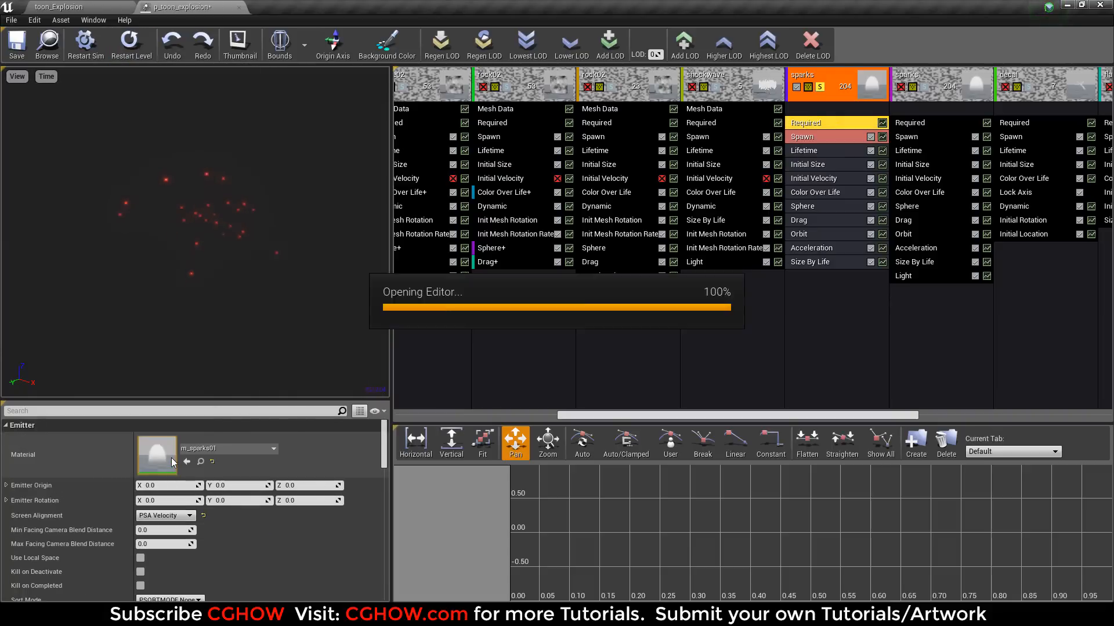
pyautogui.moveTo(327, 322); pyautogui.dragTo(636, 324, button='right')
pyautogui.click(635, 324)
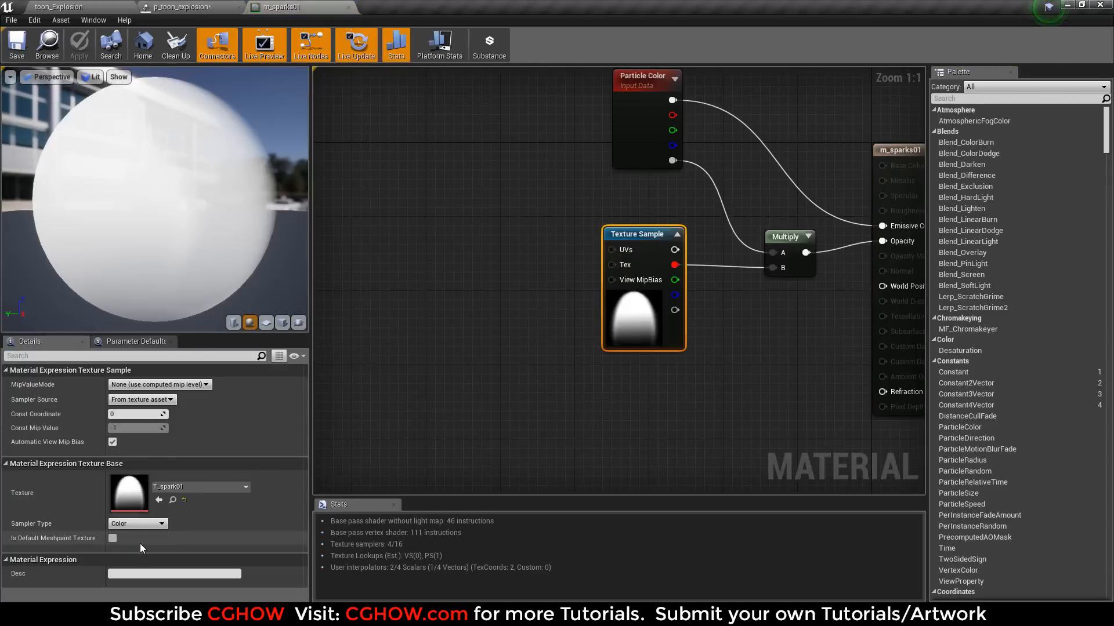
pyautogui.middleClick(309, 4)
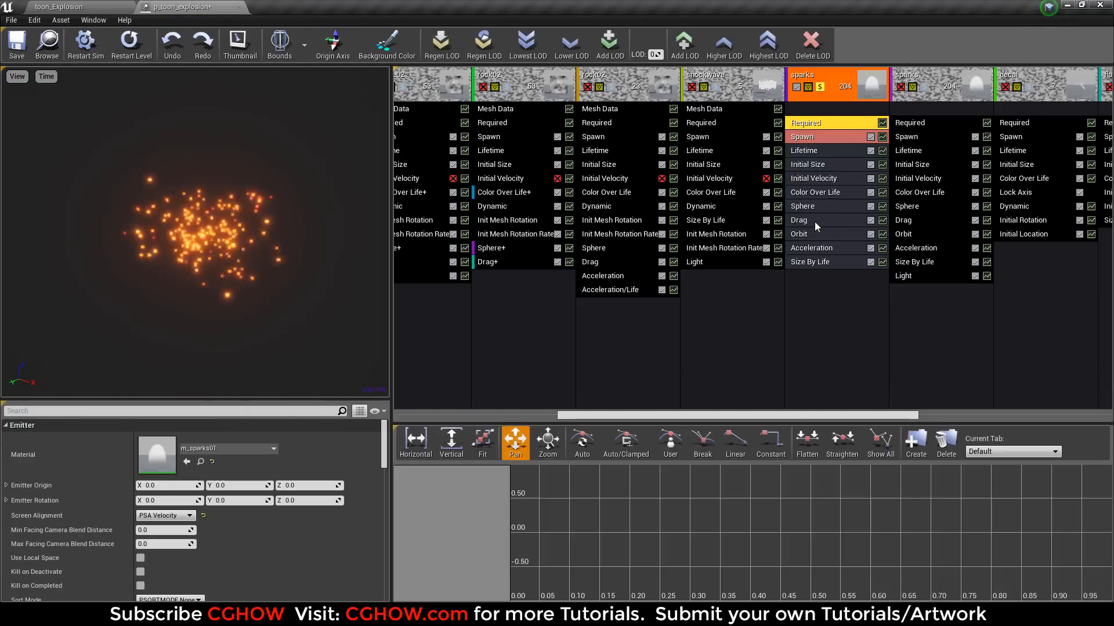
# Examine the Sphere, Drag, Orbit and Acceleration modules of the first sparks emitter, replaying the particles in between.
pyautogui.click(811, 207)
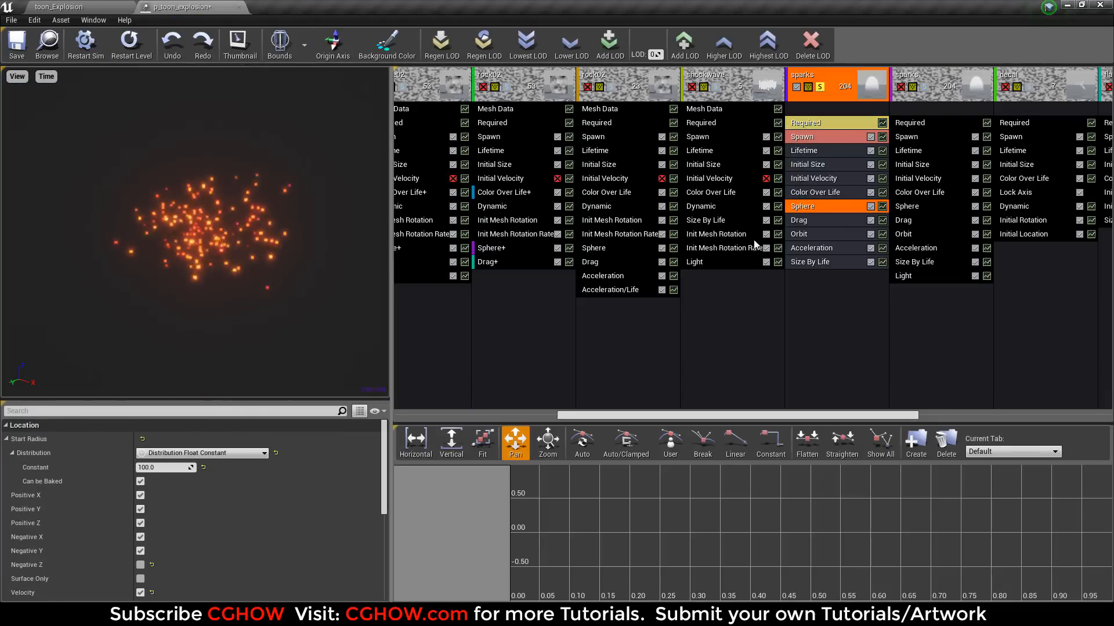
pyautogui.click(814, 221)
pyautogui.click(129, 42)
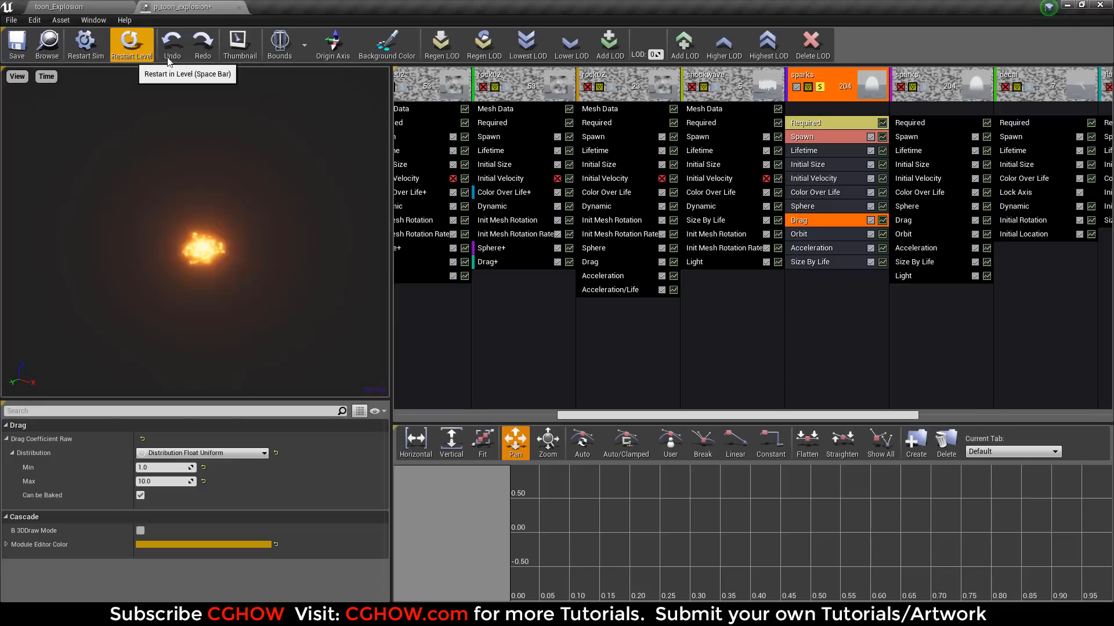
pyautogui.click(823, 234)
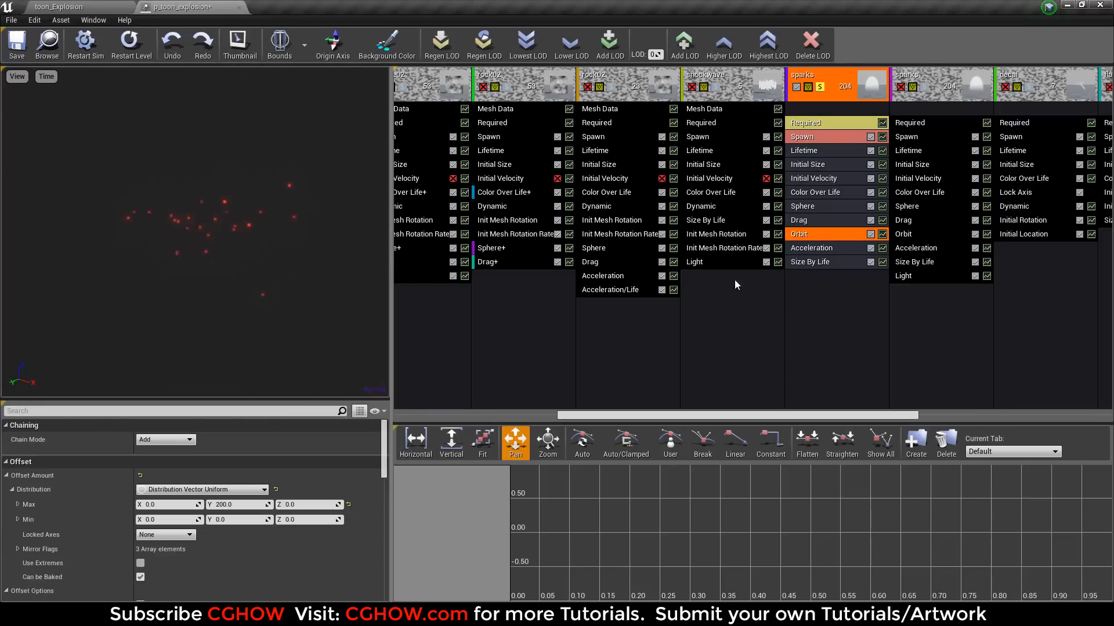
pyautogui.click(126, 46)
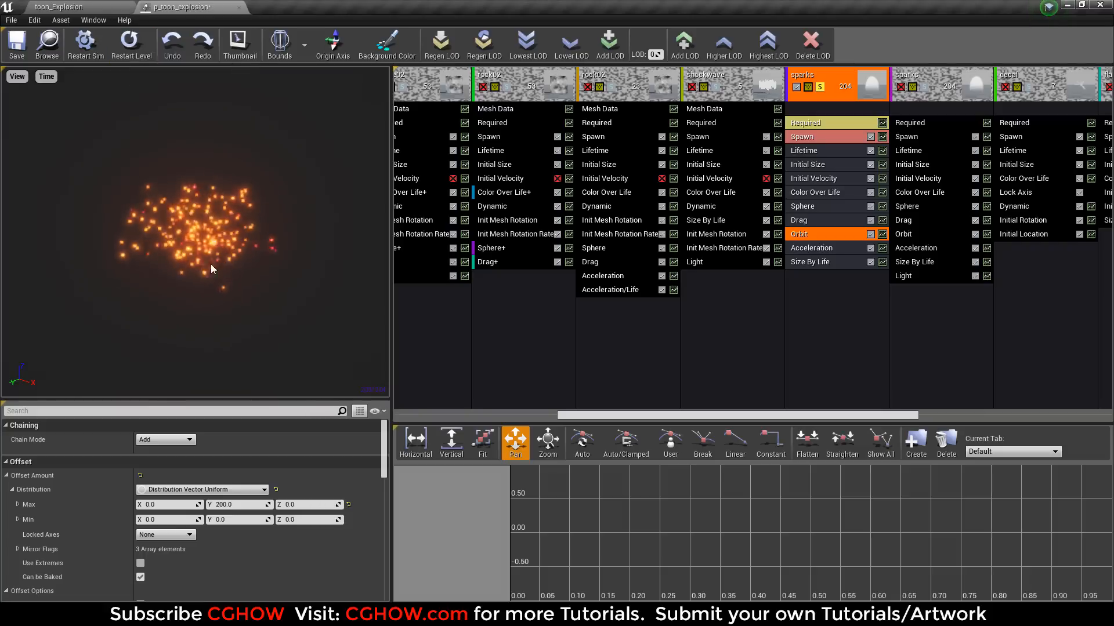
pyautogui.click(129, 44)
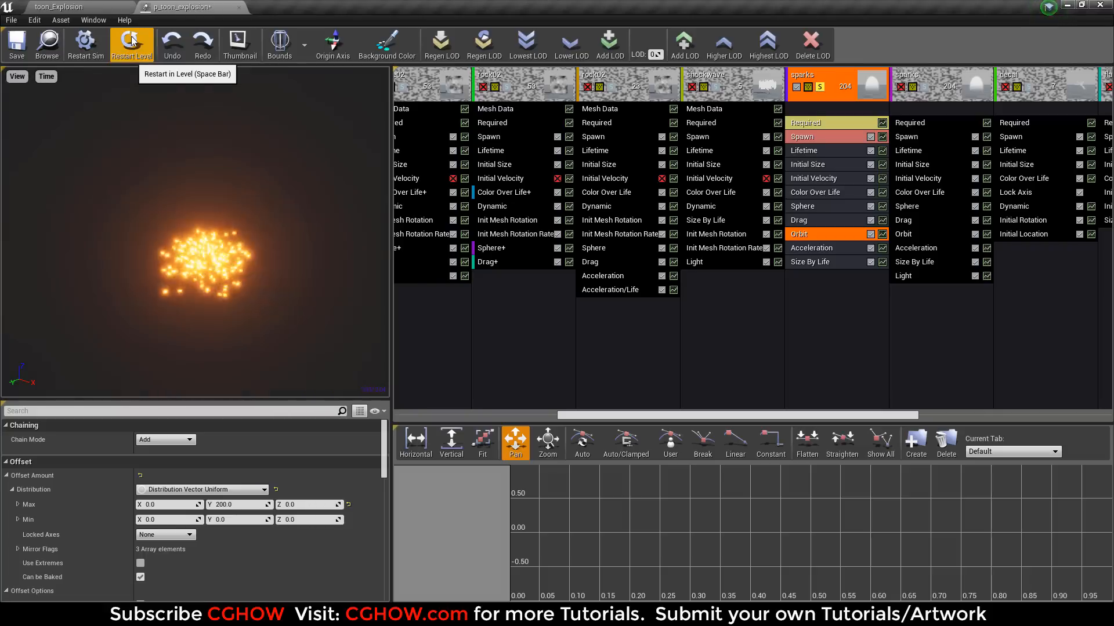
pyautogui.click(811, 249)
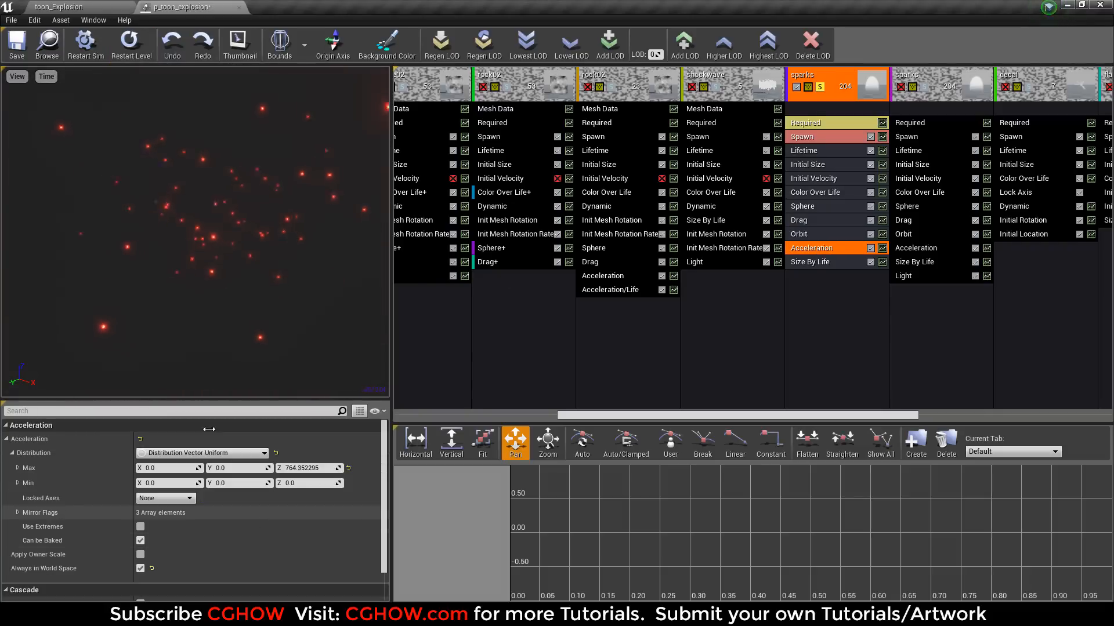
pyautogui.click(127, 44)
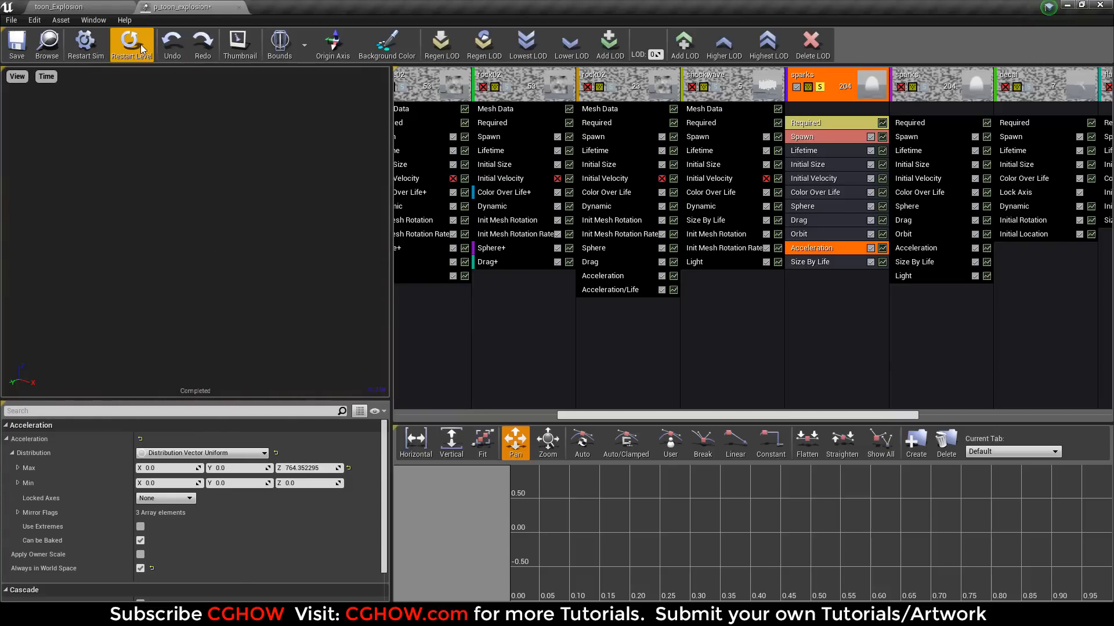
# Solo the second sparks emitter in place of the first and replay its particles.
pyautogui.click(819, 86)
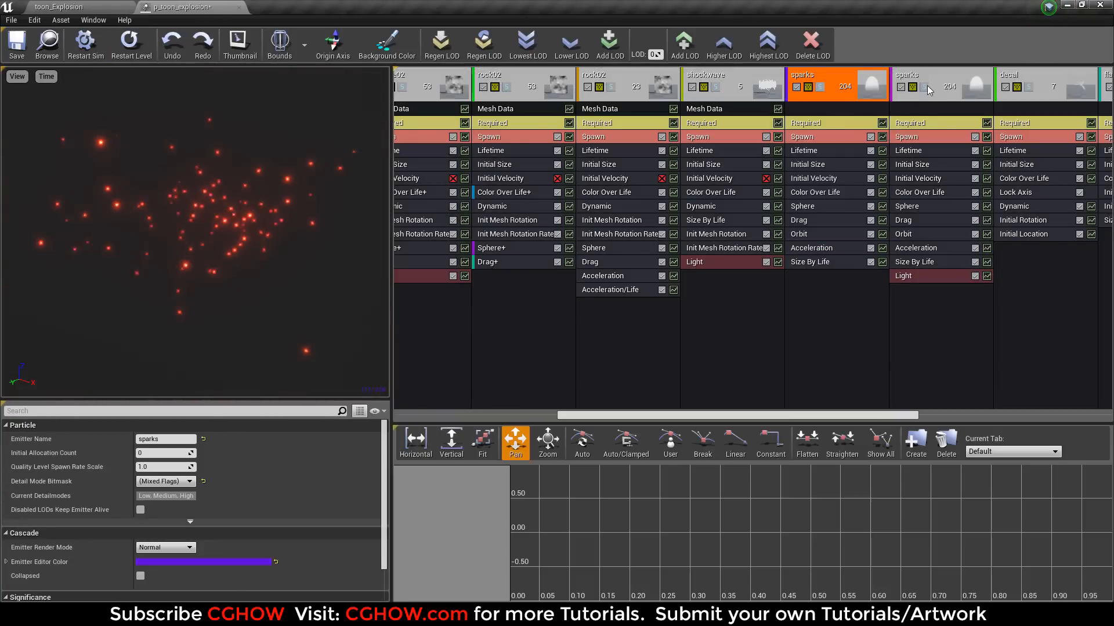
pyautogui.click(924, 86)
pyautogui.click(129, 44)
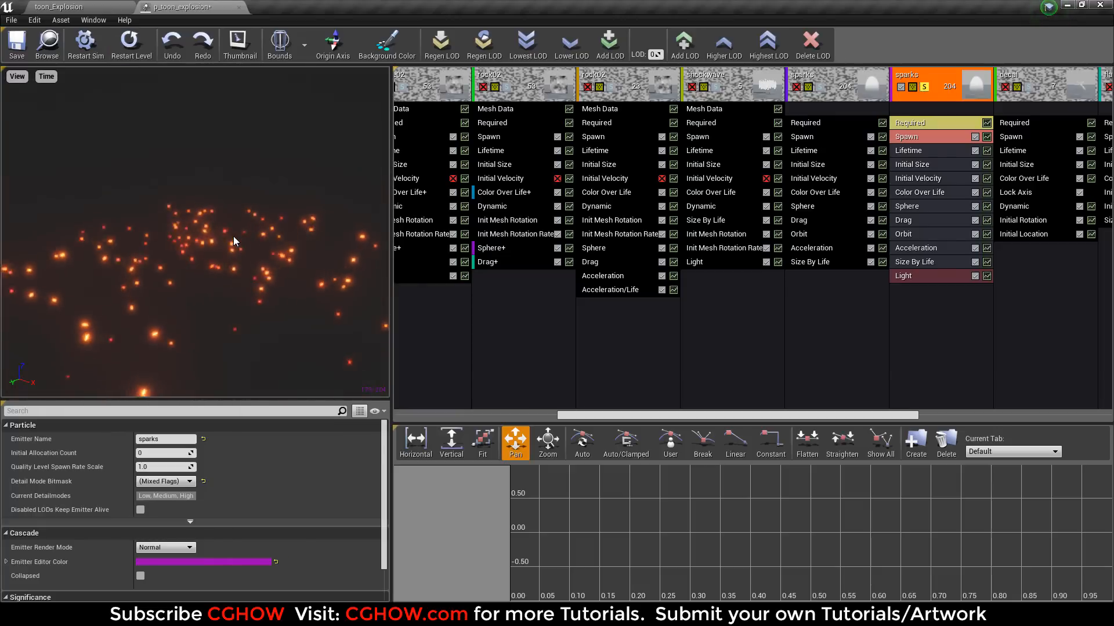
pyautogui.click(137, 45)
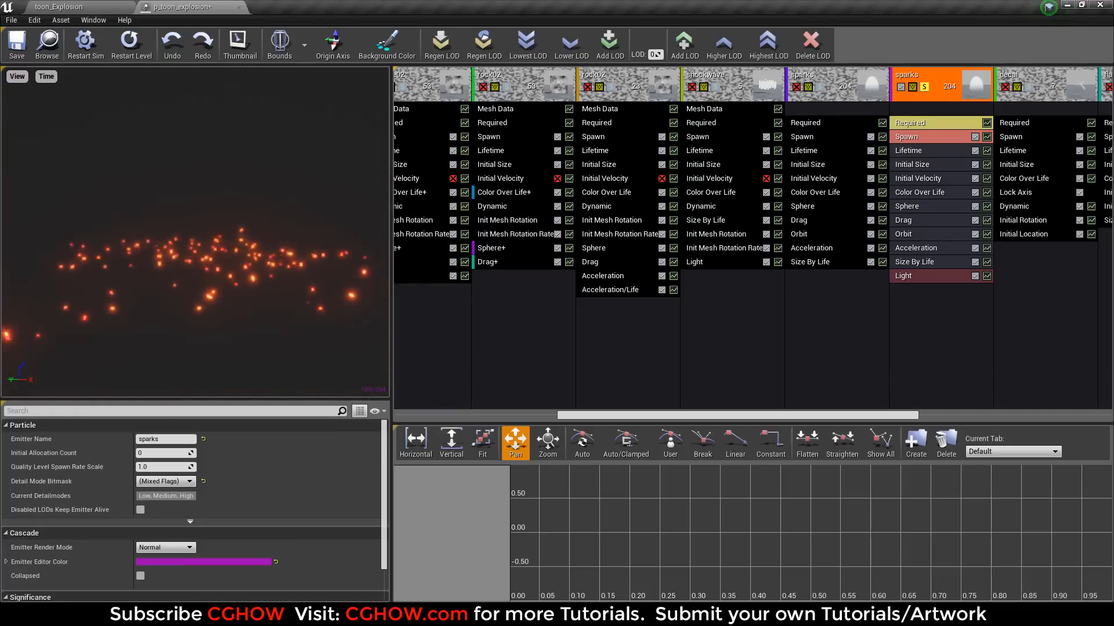
# Examine the axis, surface and velocity settings of the second sparks emitter's Sphere module and replay the particles from another angle.
pyautogui.click(910, 207)
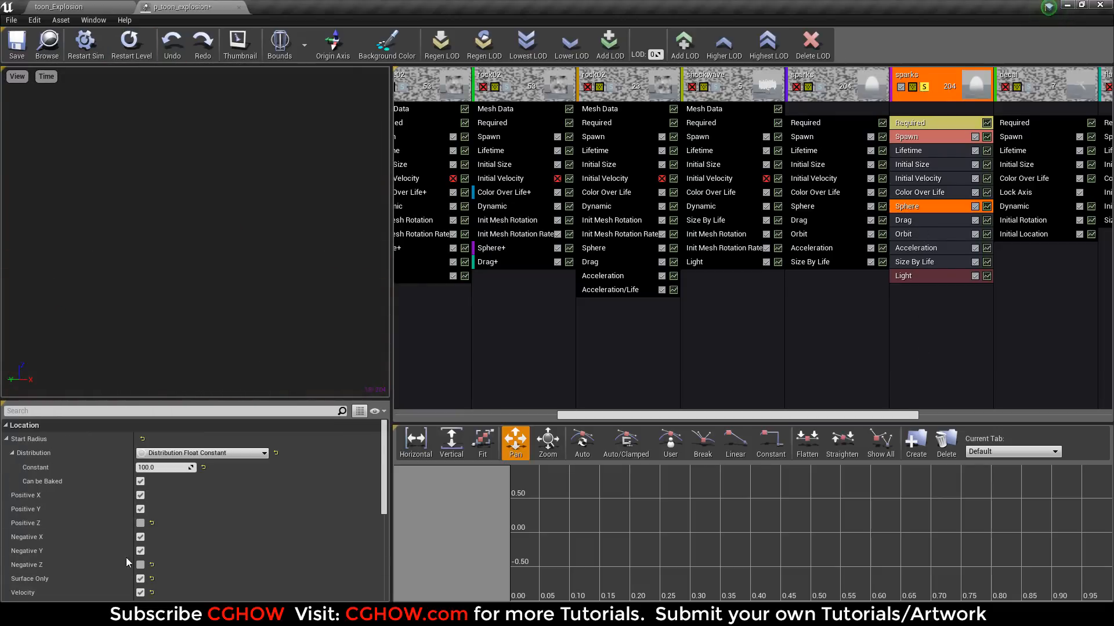
pyautogui.scroll(-2, 202, 519)
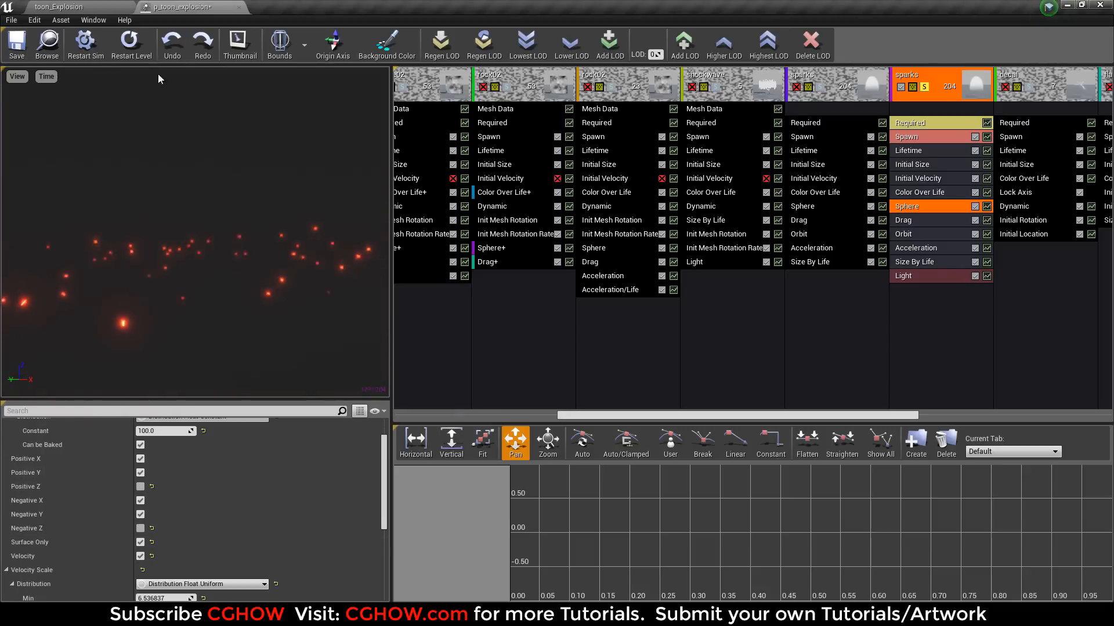
pyautogui.click(131, 46)
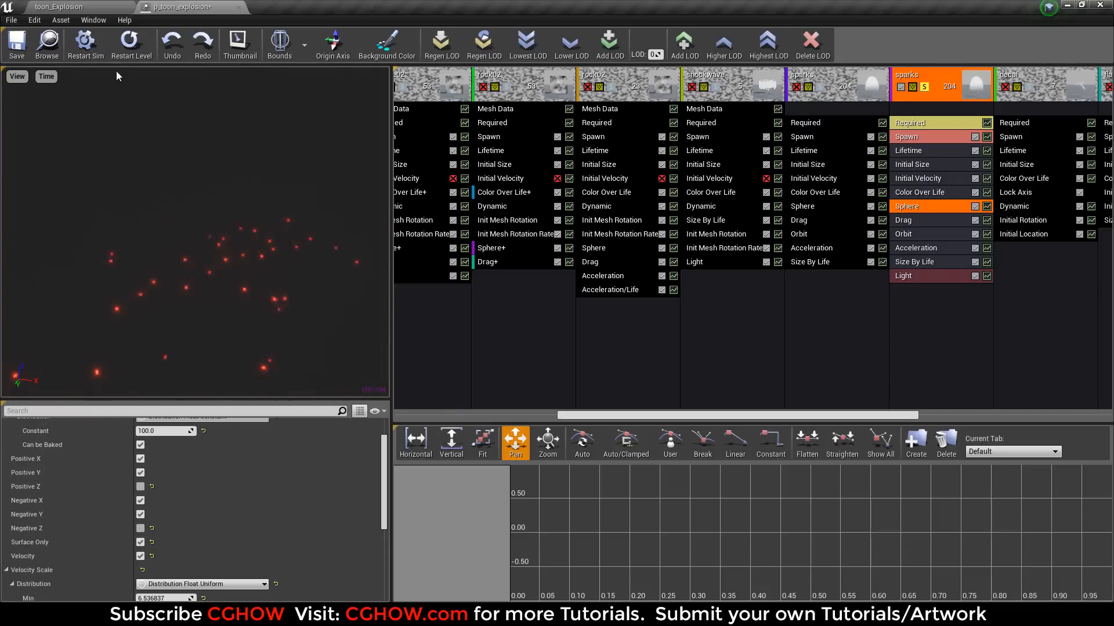
pyautogui.click(129, 46)
pyautogui.moveTo(184, 172); pyautogui.dragTo(93, 173)
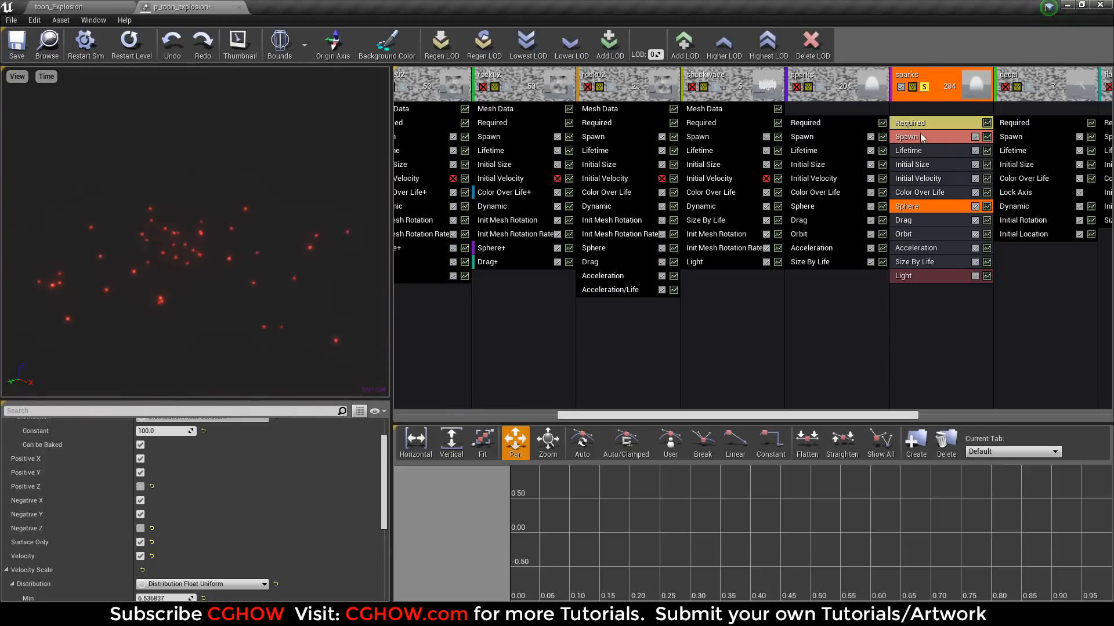
# Solo the decal emitter in place of the second sparks emitter and replay its particles.
pyautogui.click(921, 86)
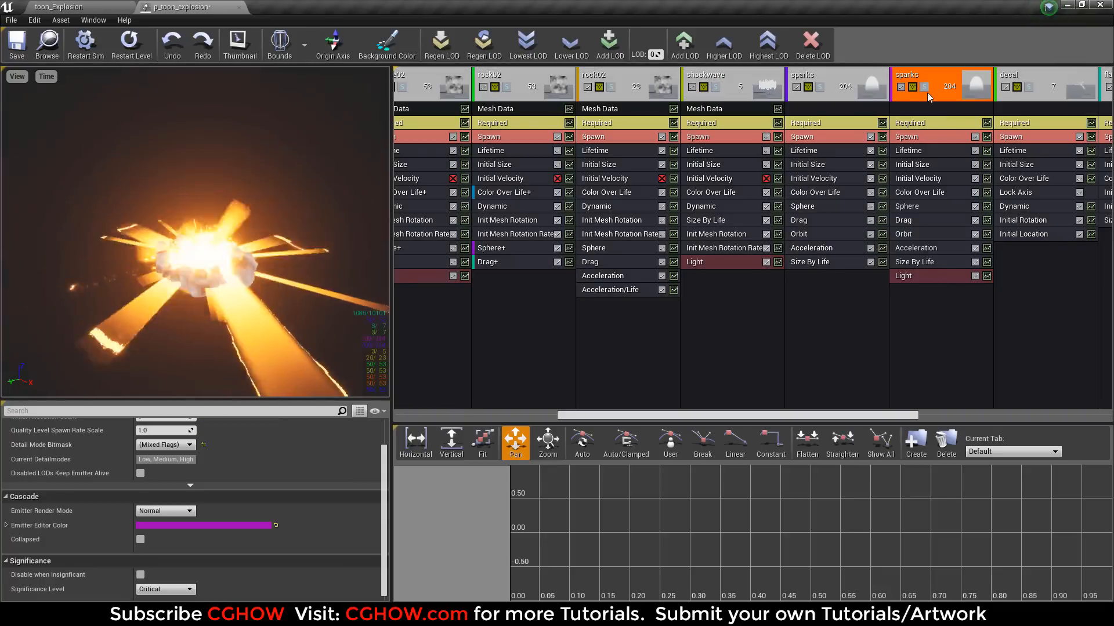
pyautogui.click(1028, 87)
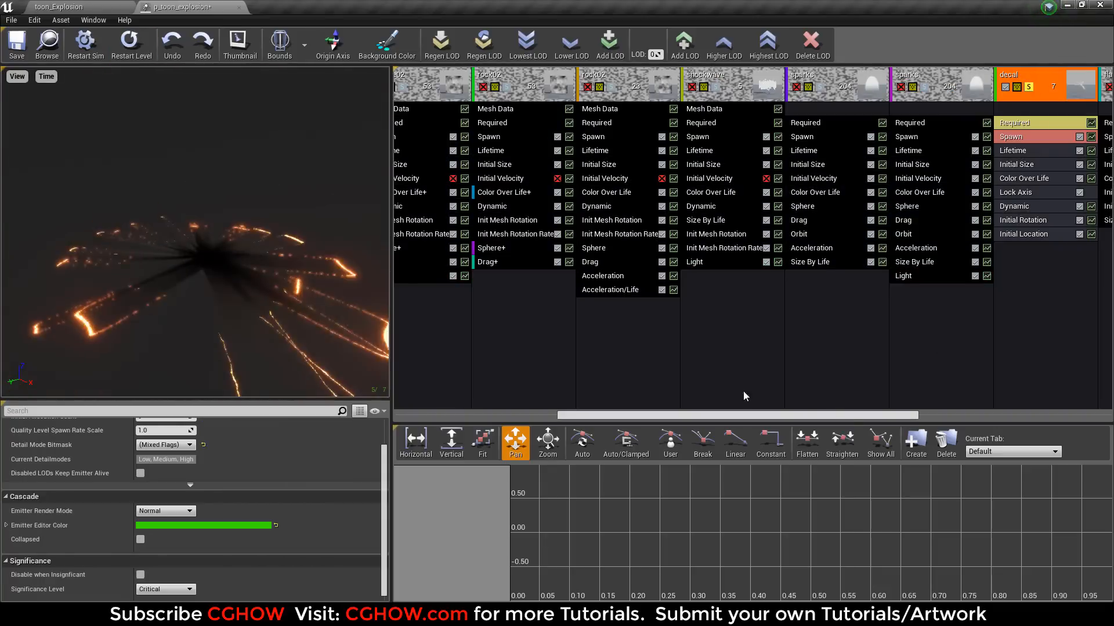
pyautogui.moveTo(890, 414); pyautogui.dragTo(1068, 405)
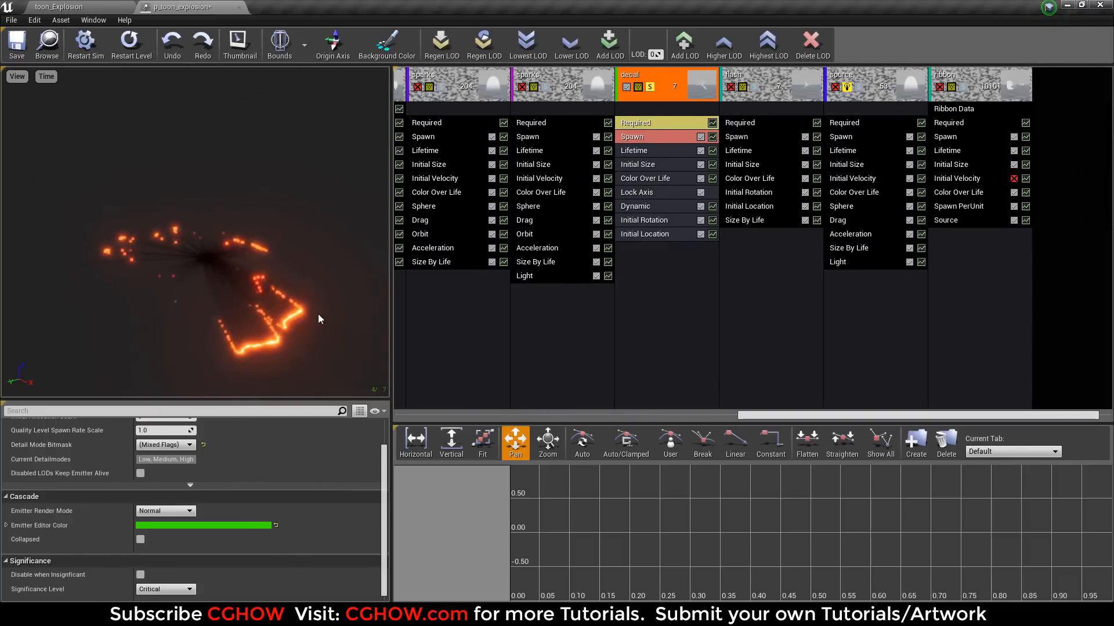
pyautogui.moveTo(318, 318); pyautogui.dragTo(298, 318)
pyautogui.click(133, 47)
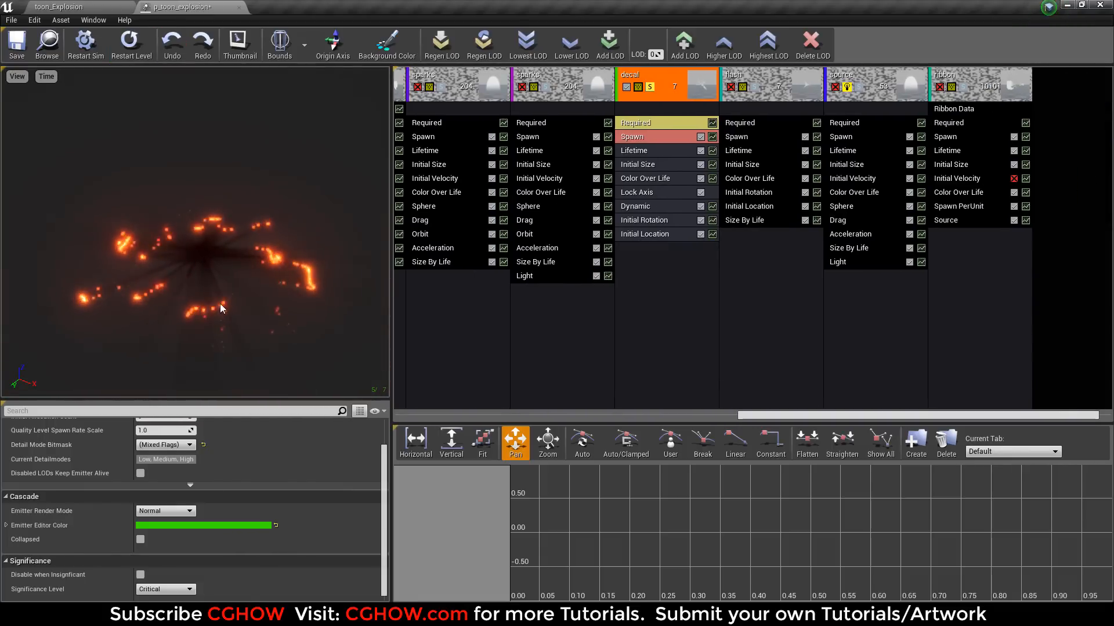
pyautogui.click(129, 47)
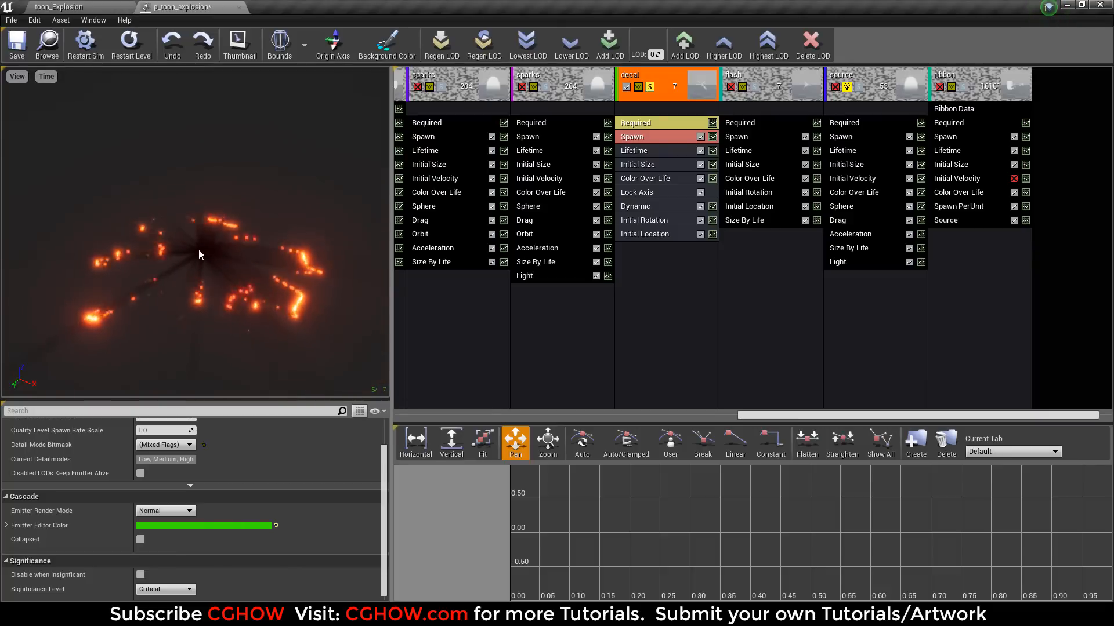
# Open the shockwave material from the decal emitter's Required module and delete its unconnected Texture Sample.
pyautogui.click(641, 124)
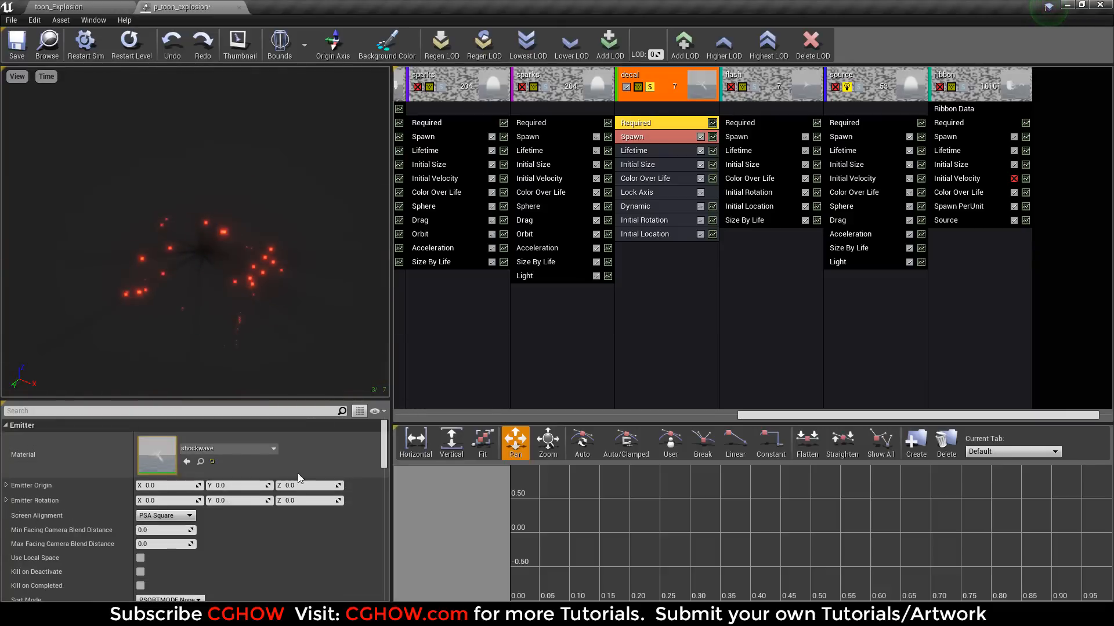
pyautogui.doubleClick(158, 455)
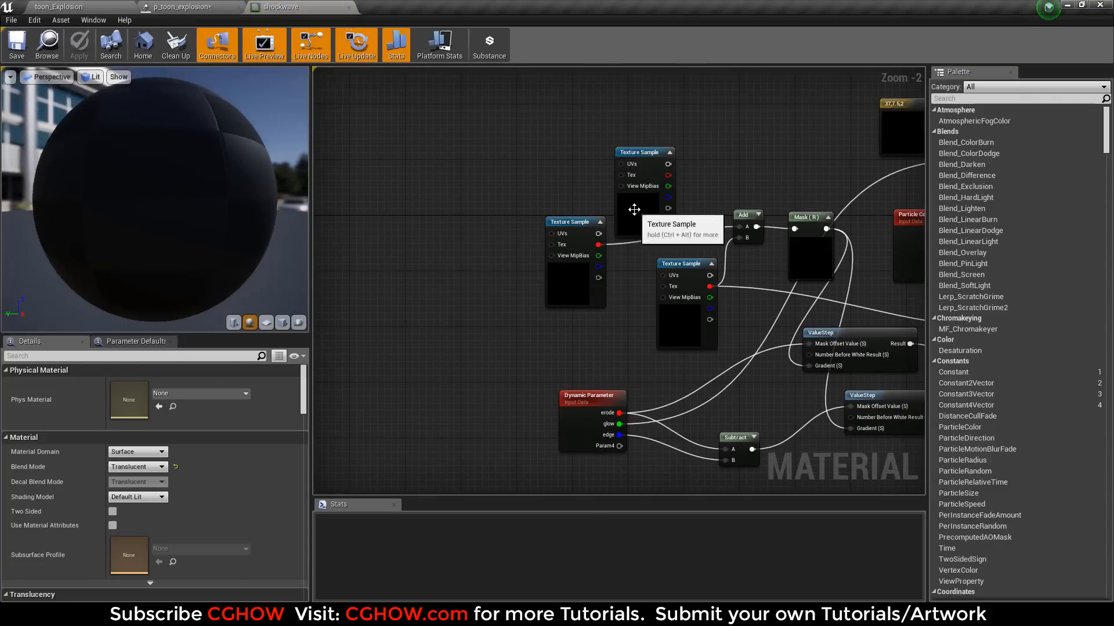
pyautogui.click(634, 209)
pyautogui.press('Delete')
# Inspect the T_flash texture of the lower Texture Sample in its own editor, close it, and check the other sample's T_flash03 texture.
pyautogui.moveTo(686, 326); pyautogui.dragTo(549, 326, button='right')
pyautogui.scroll(2, 548, 326)
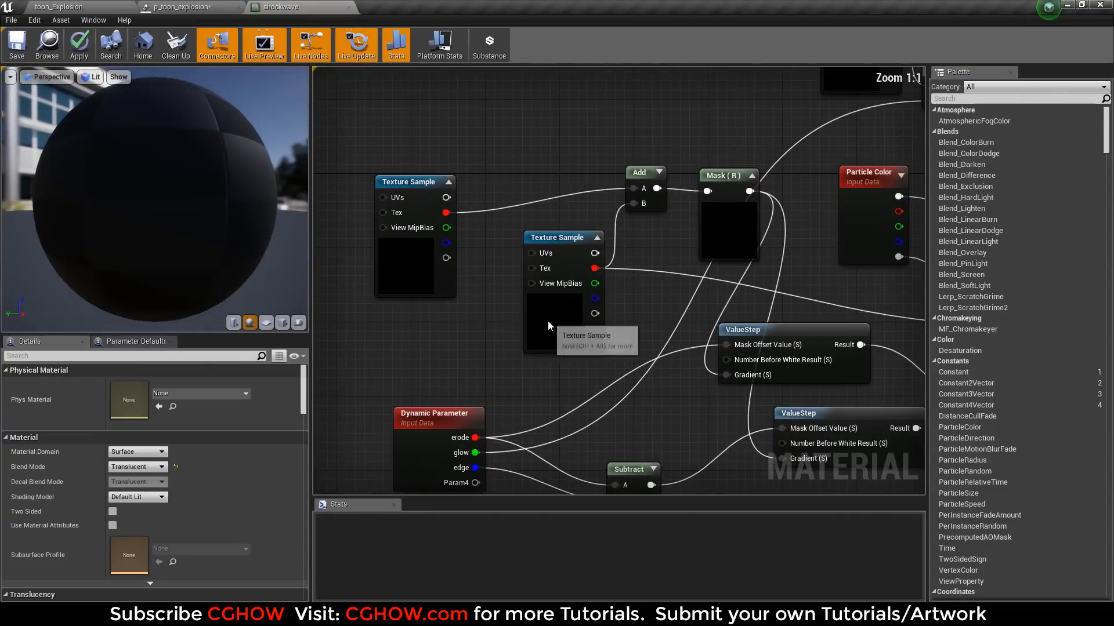
pyautogui.click(549, 325)
pyautogui.doubleClick(141, 496)
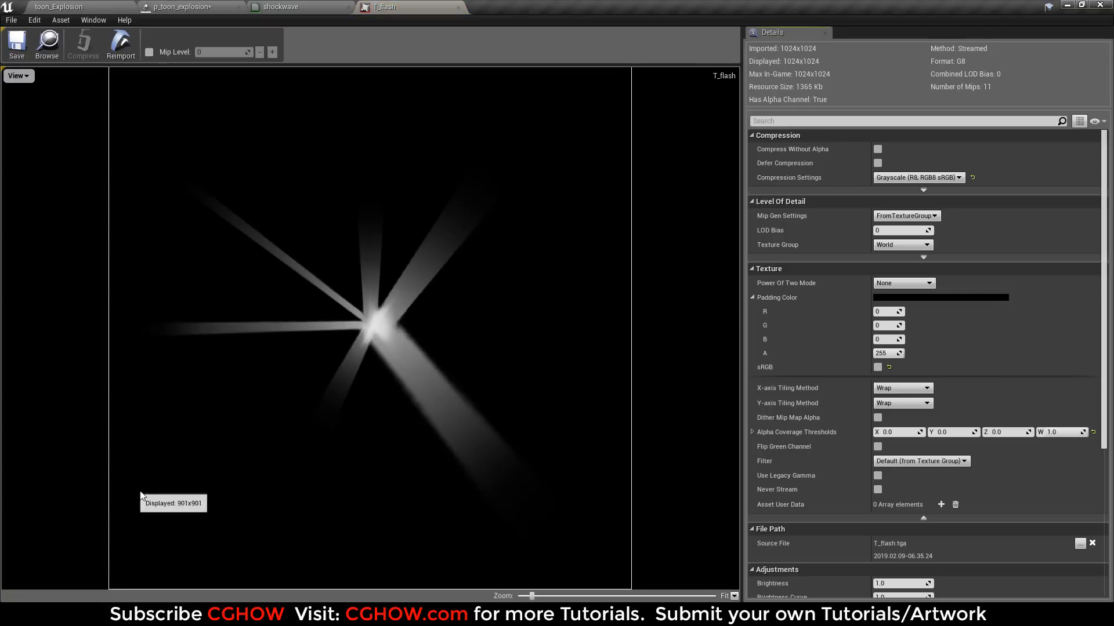
pyautogui.middleClick(401, 5)
pyautogui.click(415, 249)
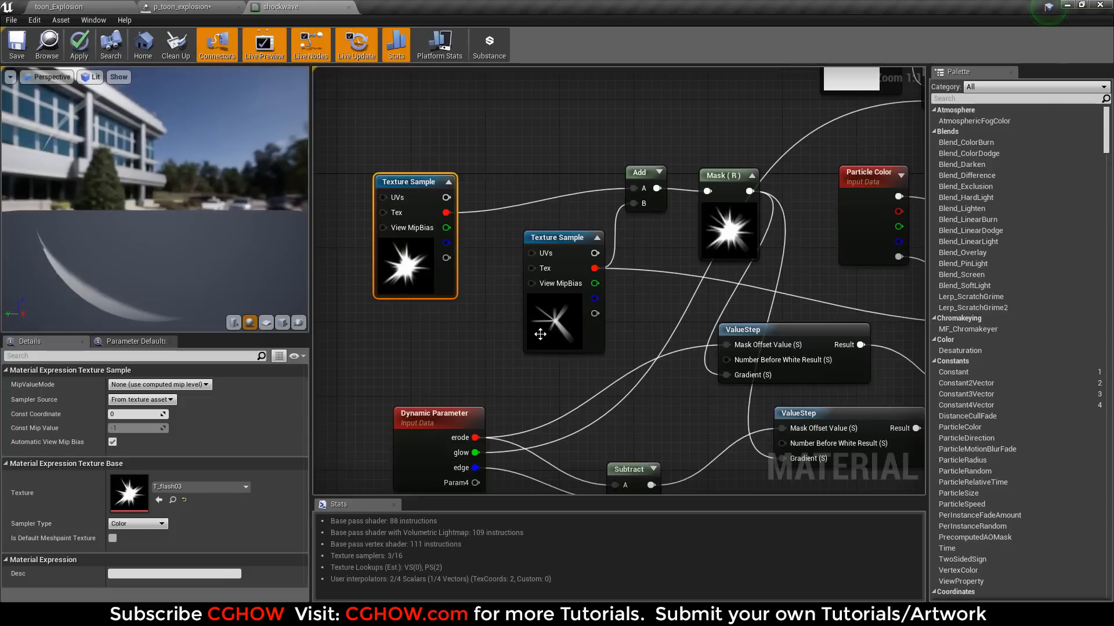
# Arrange the T_flash03 and T_flash Texture Samples one above the other before the Add node, and select the Mask (R) node.
pyautogui.moveTo(539, 326); pyautogui.dragTo(458, 379)
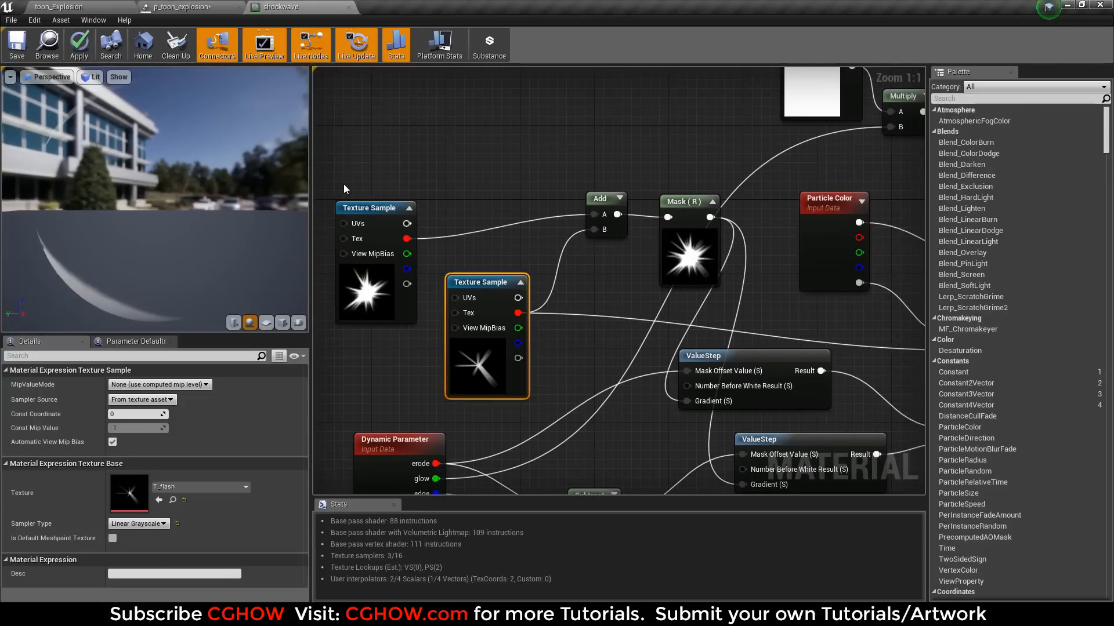
pyautogui.moveTo(380, 293); pyautogui.dragTo(444, 217)
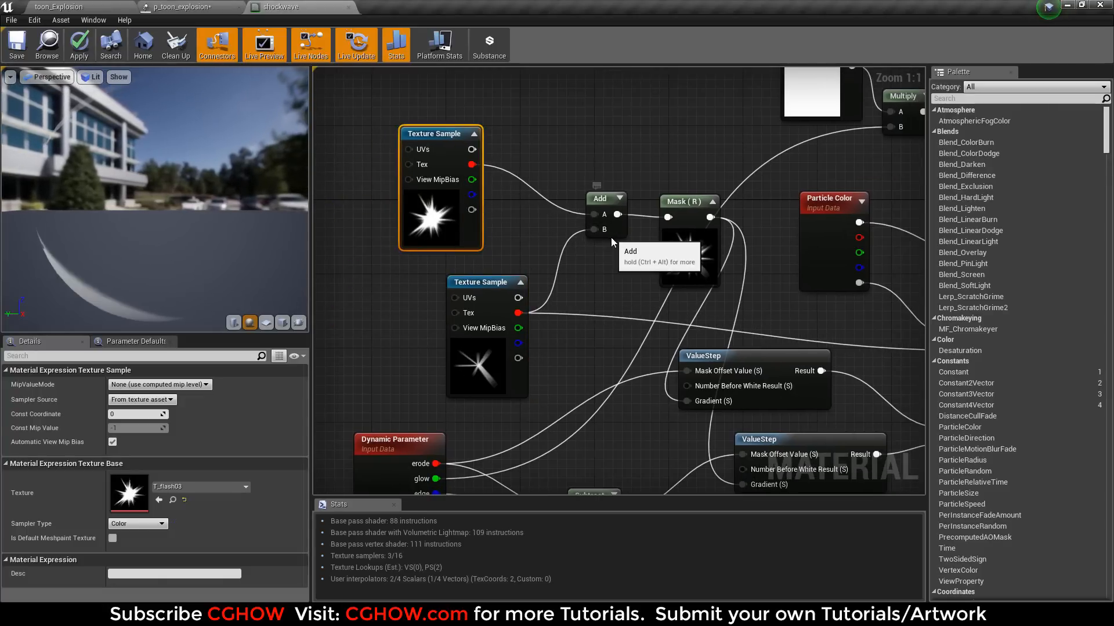
pyautogui.moveTo(606, 232); pyautogui.dragTo(608, 242)
pyautogui.moveTo(619, 281); pyautogui.dragTo(521, 284, button='right')
pyautogui.click(602, 279)
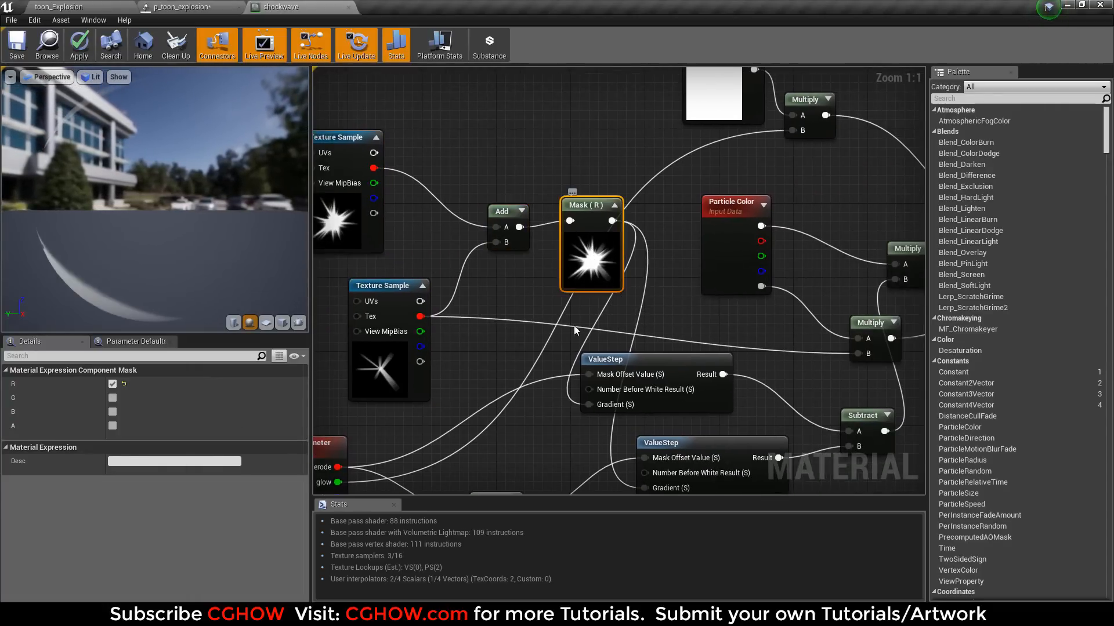
# Line up the upper ValueStep with the lower one and T_flash under T_flash03, and move the Add node closer to the Texture Samples.
pyautogui.moveTo(679, 381); pyautogui.dragTo(705, 306, button='right')
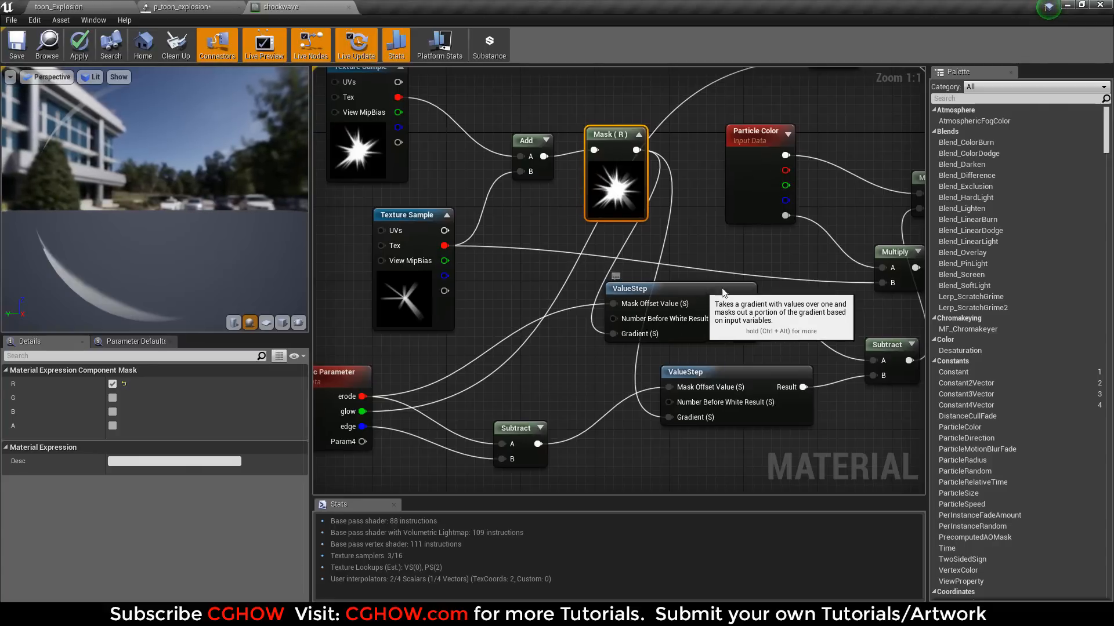
pyautogui.moveTo(705, 307); pyautogui.dragTo(761, 307)
pyautogui.moveTo(536, 207); pyautogui.dragTo(596, 244, button='right')
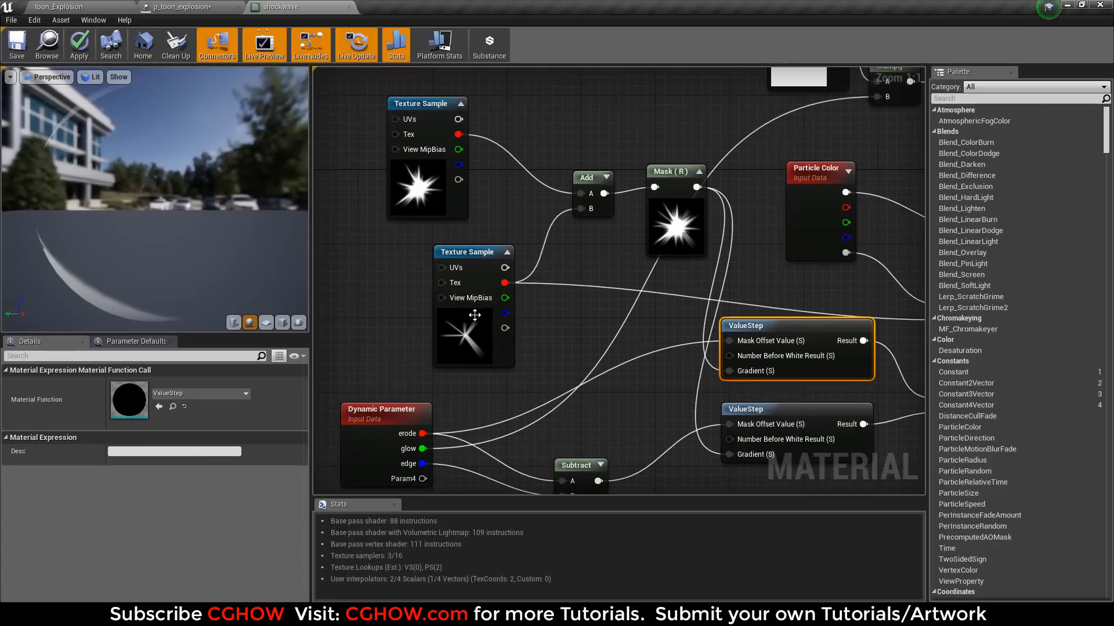
pyautogui.click(432, 319)
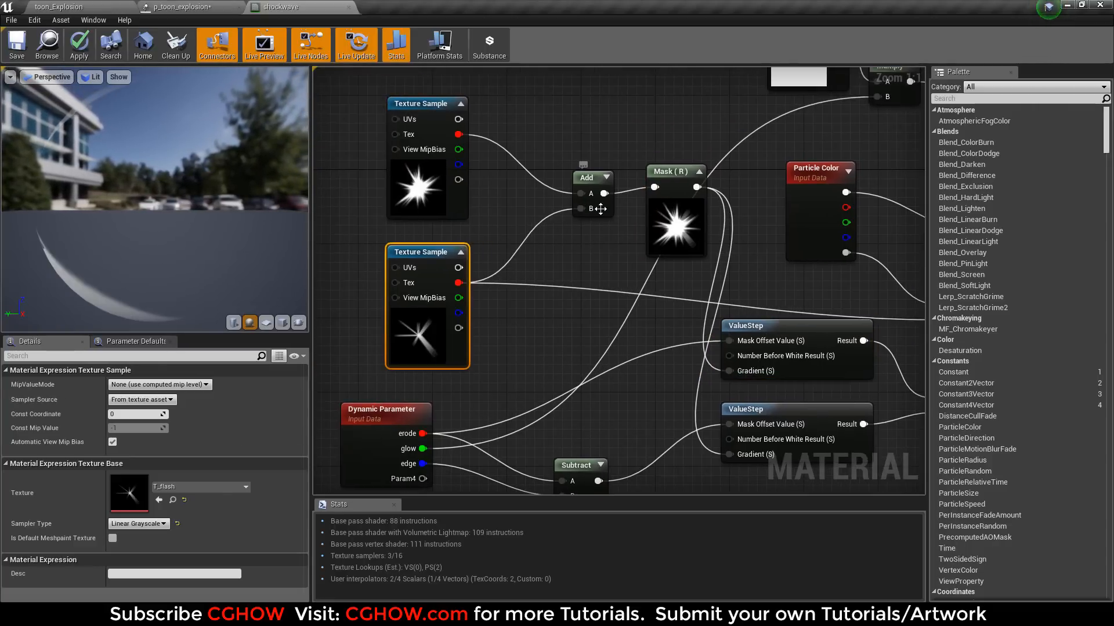
pyautogui.moveTo(603, 206); pyautogui.dragTo(539, 195)
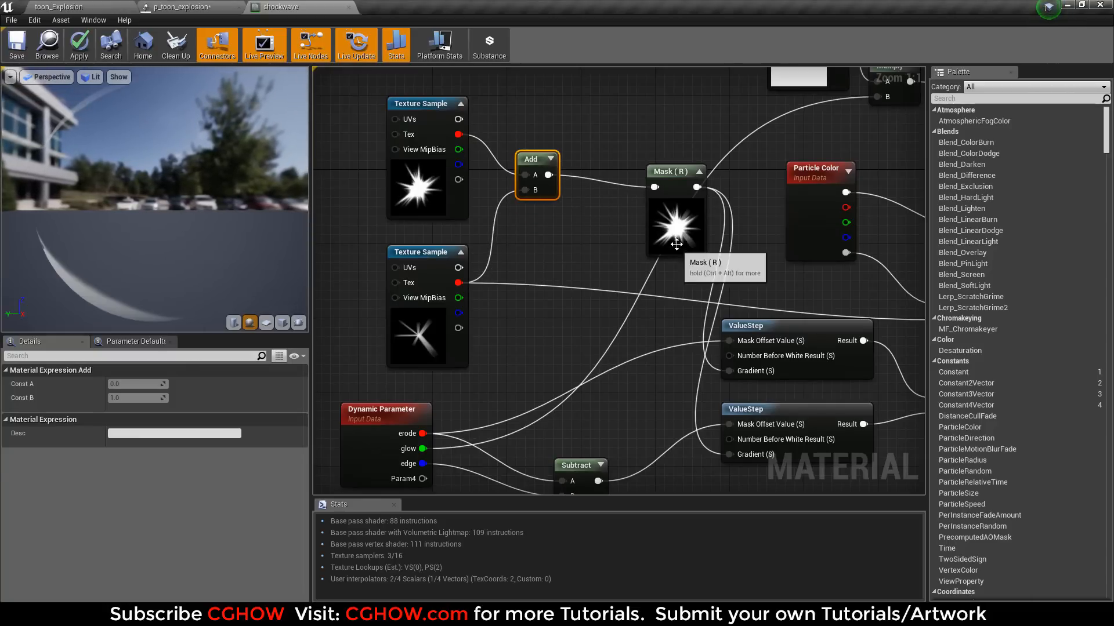
# Reposition the Mask (R) node directly beside the Add node, and raise the upper ValueStep slightly and select it.
pyautogui.moveTo(679, 250); pyautogui.dragTo(563, 369)
pyautogui.moveTo(763, 327); pyautogui.dragTo(772, 300)
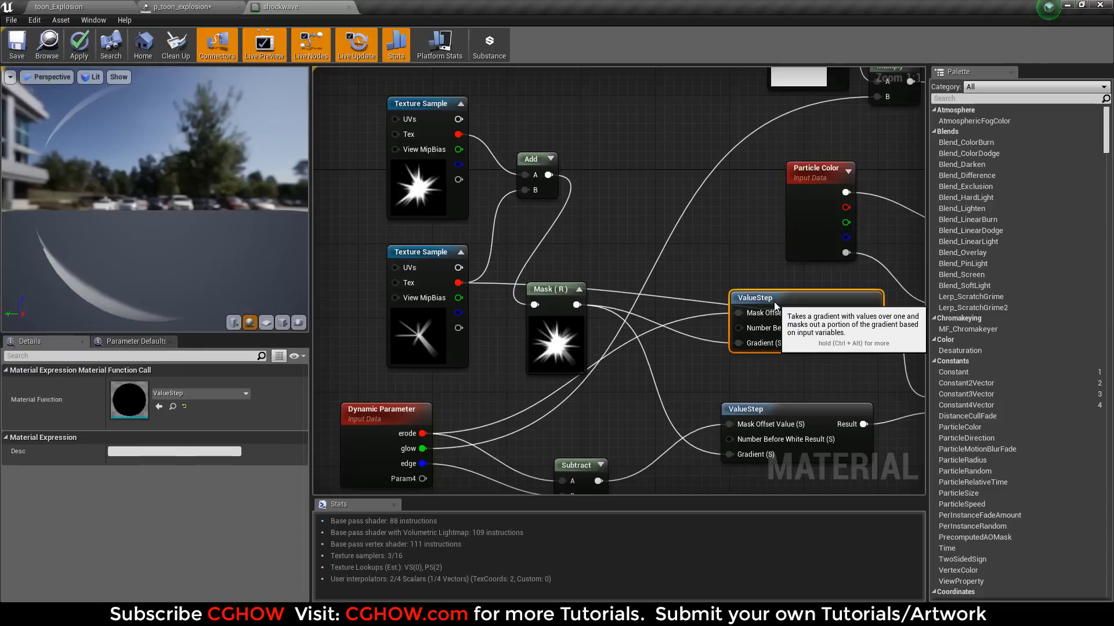
pyautogui.moveTo(574, 360); pyautogui.dragTo(580, 300, button='right')
pyautogui.moveTo(560, 296); pyautogui.dragTo(596, 280)
pyautogui.moveTo(596, 280); pyautogui.dragTo(535, 334, button='right')
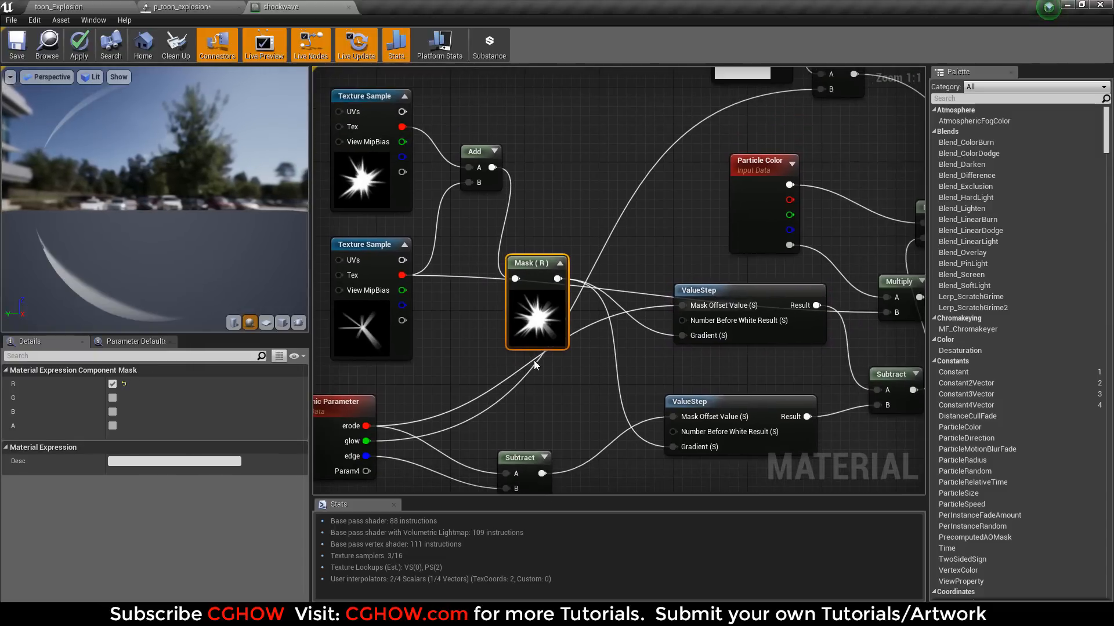
pyautogui.moveTo(524, 332); pyautogui.dragTo(564, 209)
pyautogui.moveTo(565, 211); pyautogui.dragTo(565, 164, button='right')
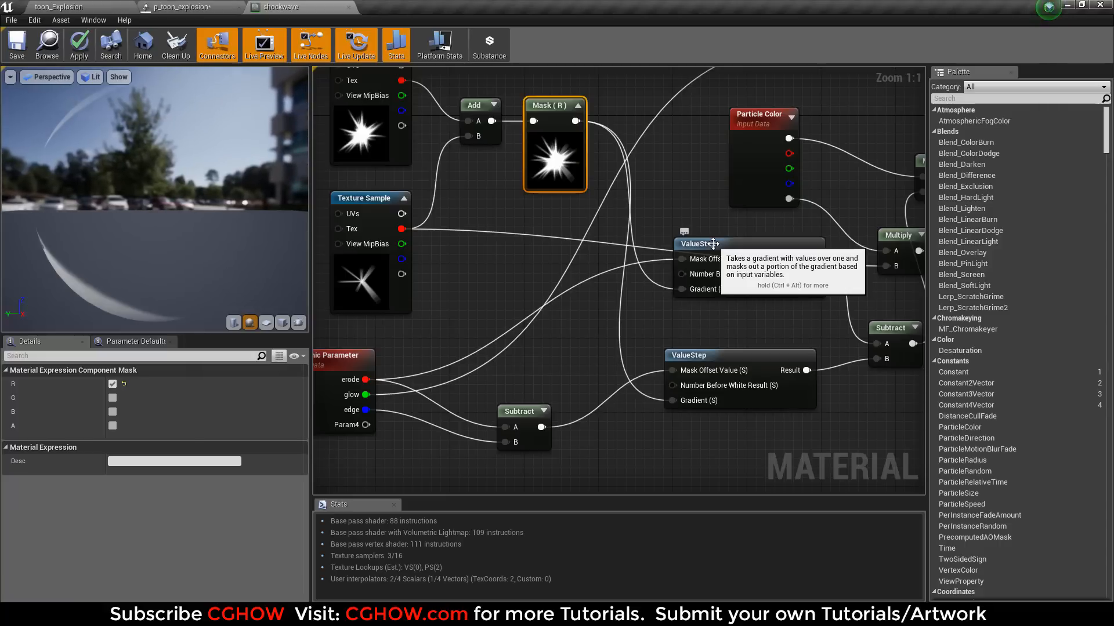
pyautogui.click(713, 244)
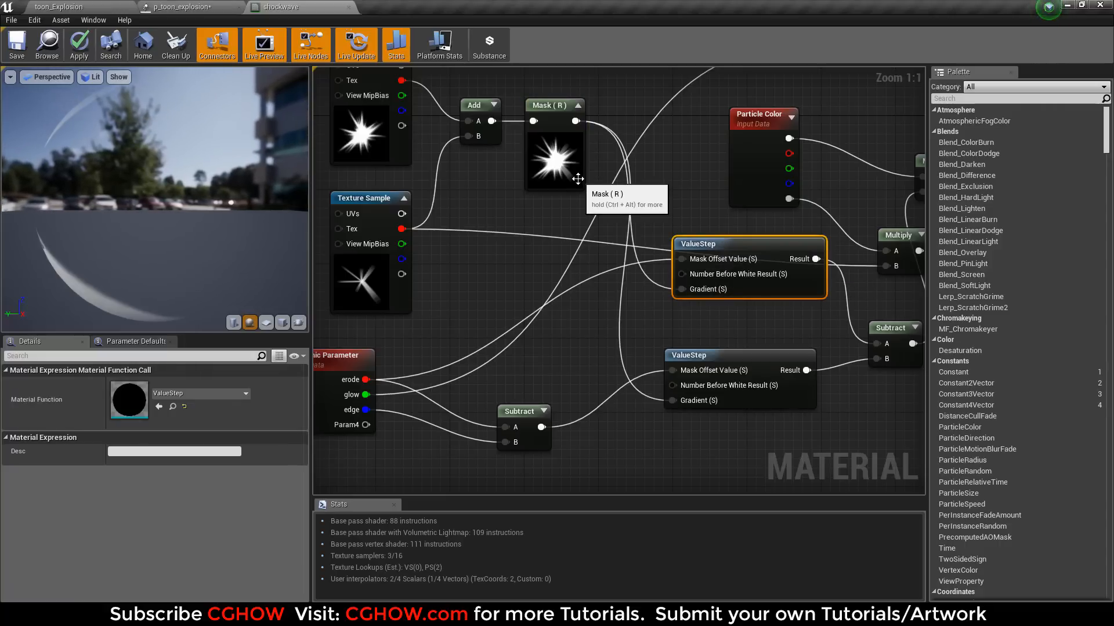
# Examine the T_flash texture of the lower Texture Sample in its own editor, and close it.
pyautogui.click(576, 181)
pyautogui.click(359, 290)
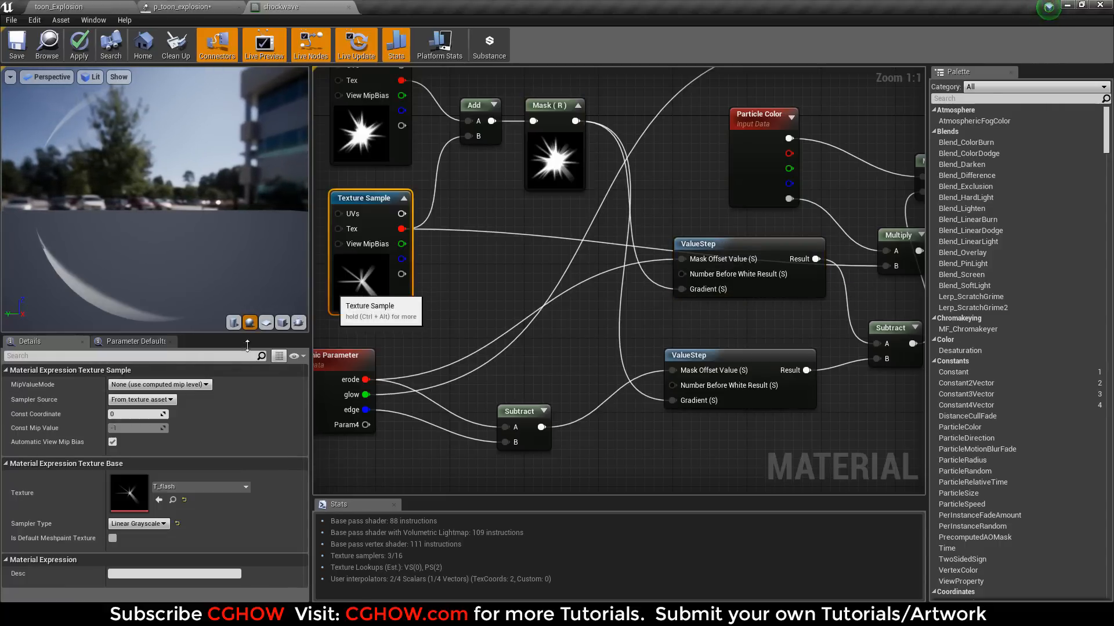
pyautogui.doubleClick(119, 490)
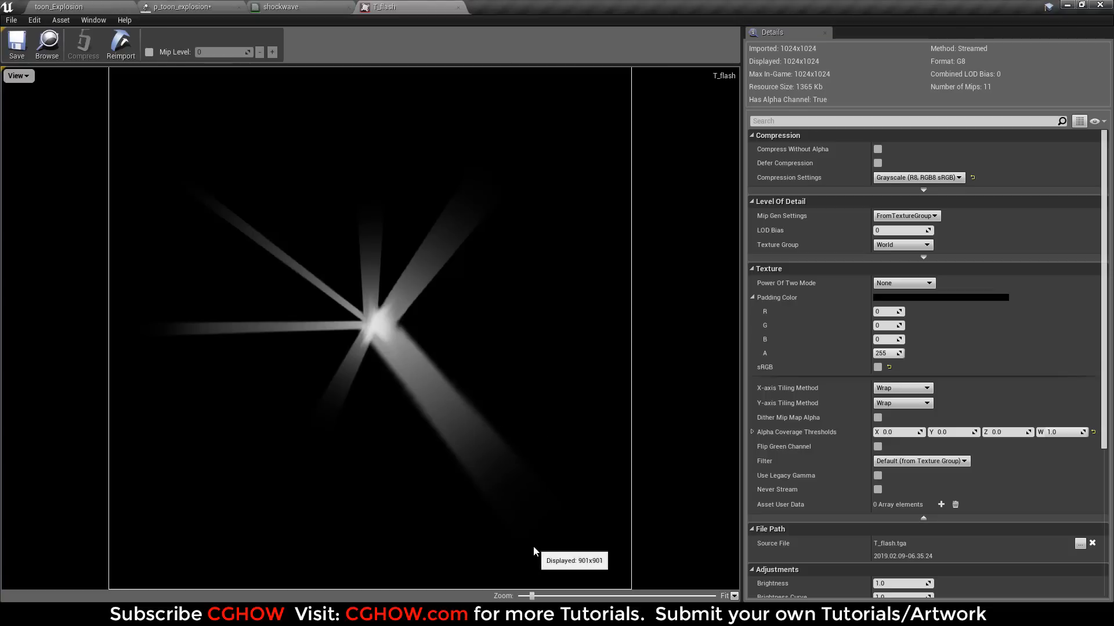
pyautogui.middleClick(379, 5)
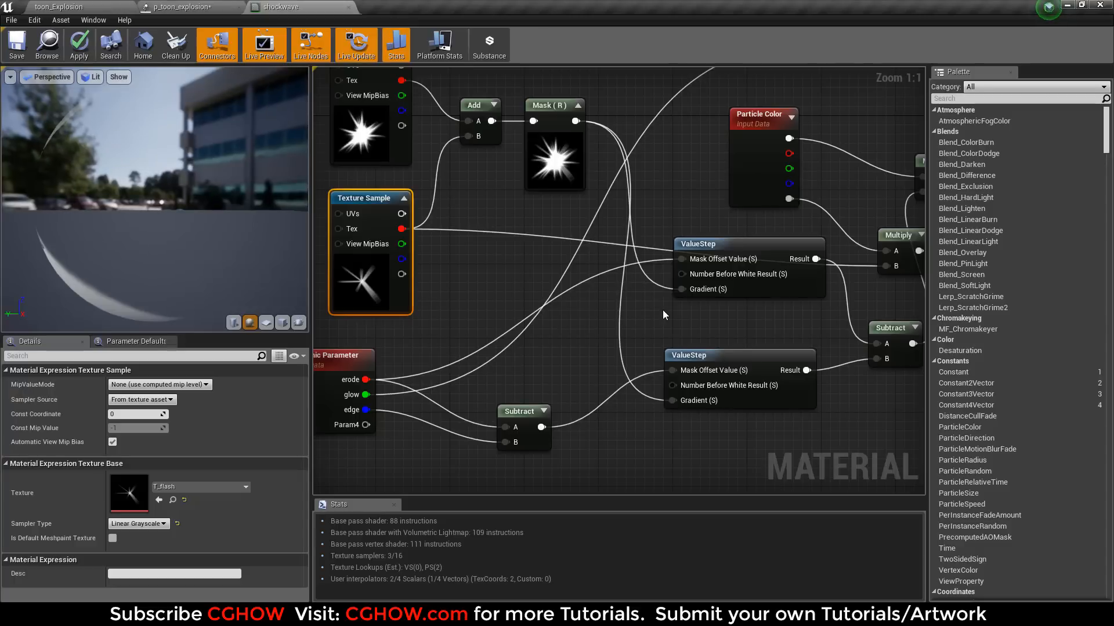
# Align the upper ValueStep directly above the lower one, and move the Subtract node after Dynamic Parameter slightly closer to the ValueSteps.
pyautogui.click(732, 245)
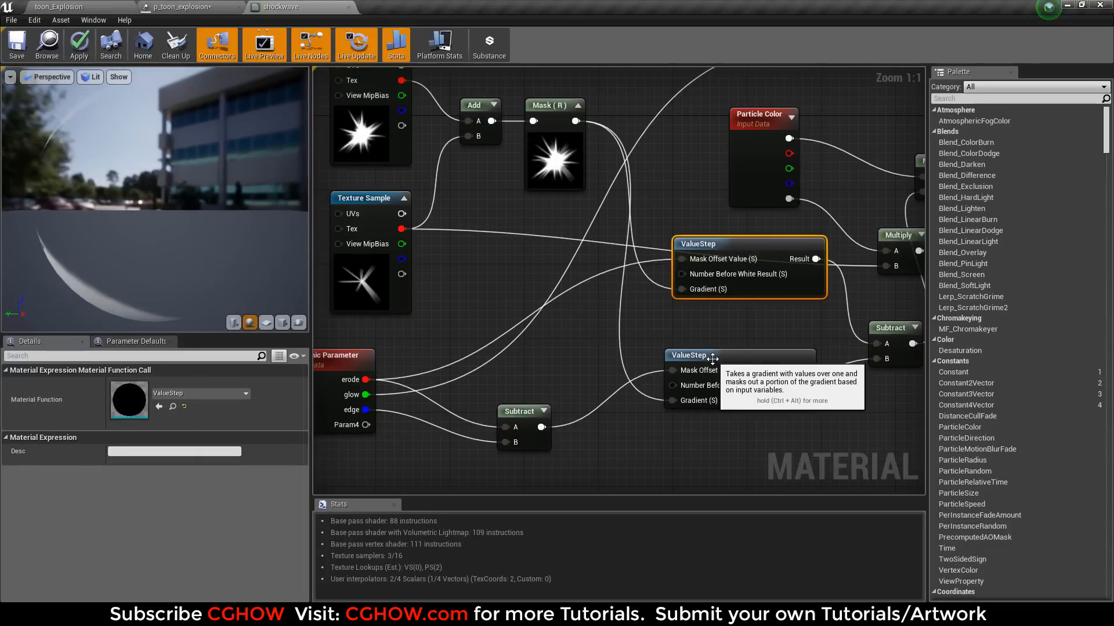
pyautogui.click(707, 383)
pyautogui.moveTo(621, 328); pyautogui.dragTo(690, 329, button='right')
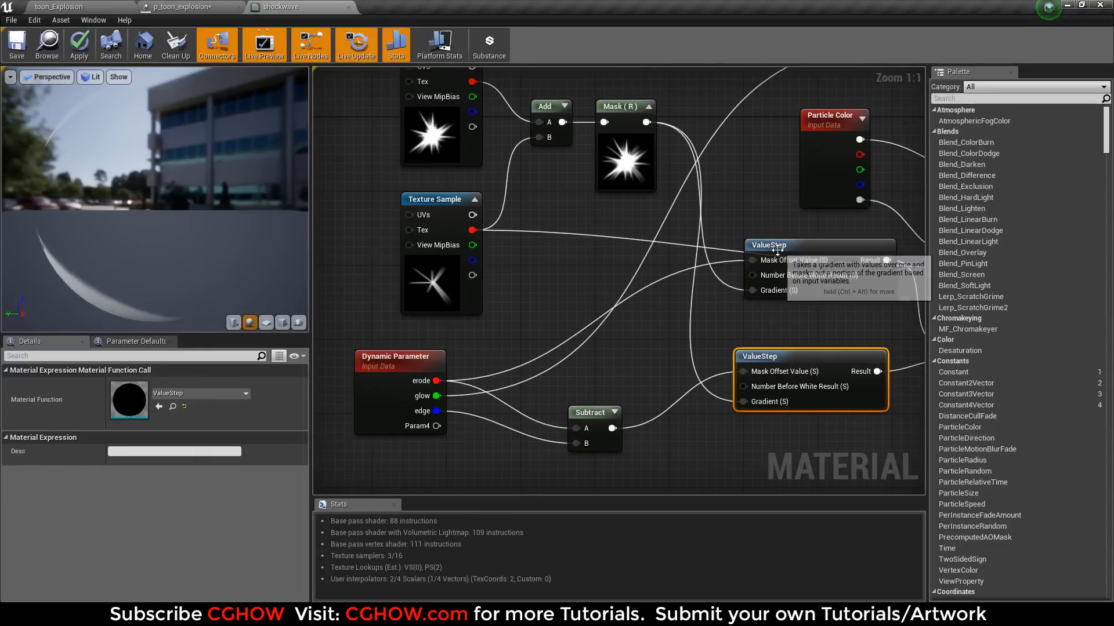
pyautogui.moveTo(761, 249); pyautogui.dragTo(750, 249)
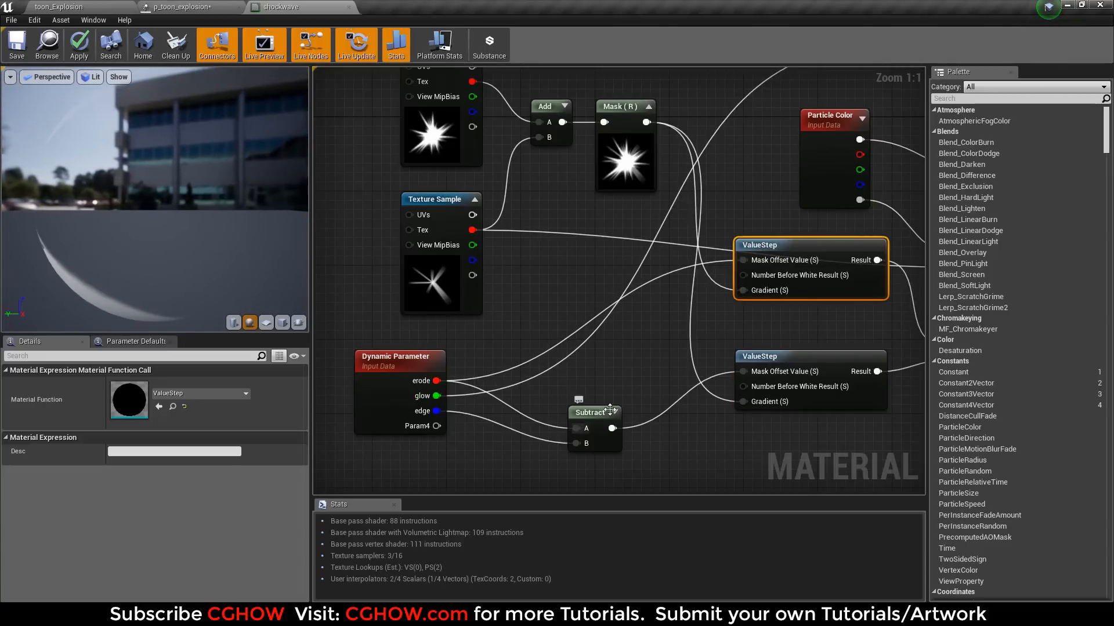
pyautogui.click(776, 359)
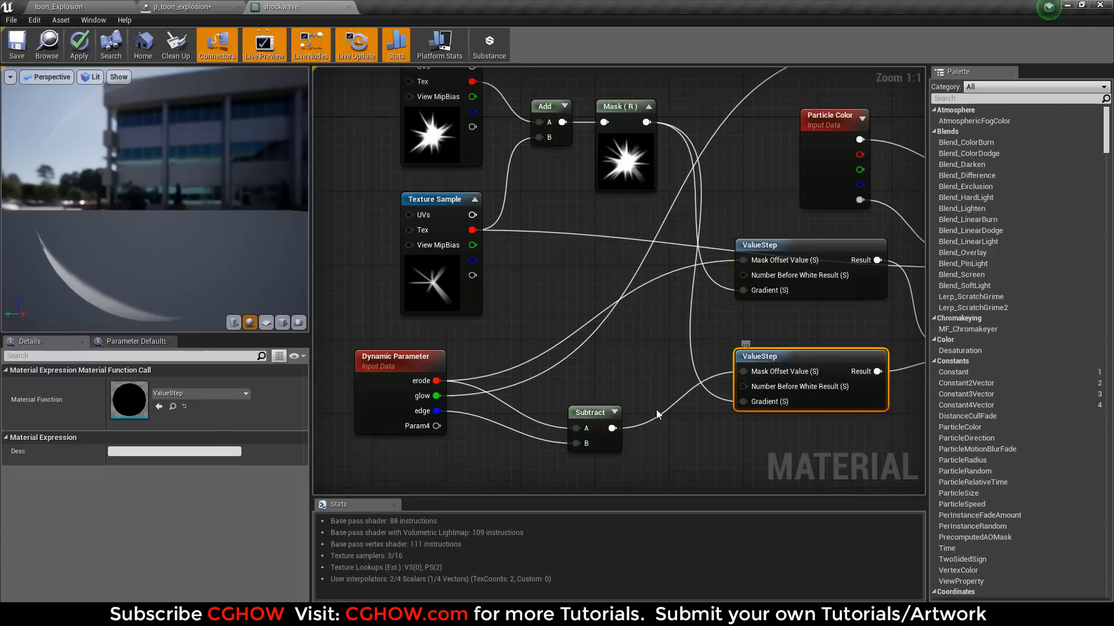
pyautogui.moveTo(611, 449); pyautogui.dragTo(629, 449)
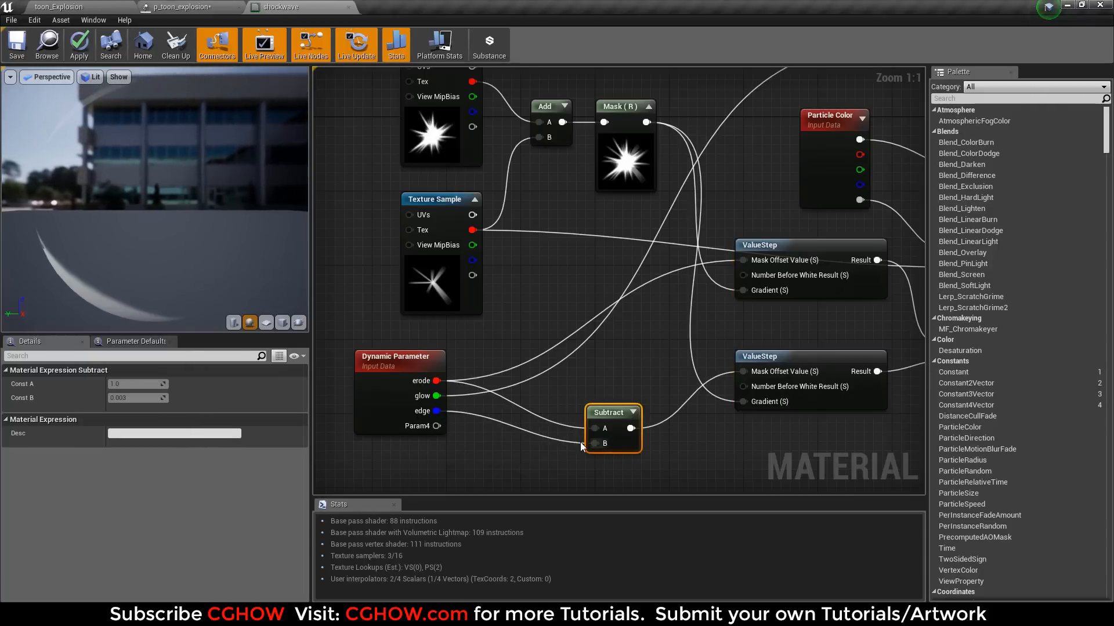
pyautogui.moveTo(594, 440); pyautogui.dragTo(507, 433, button='right')
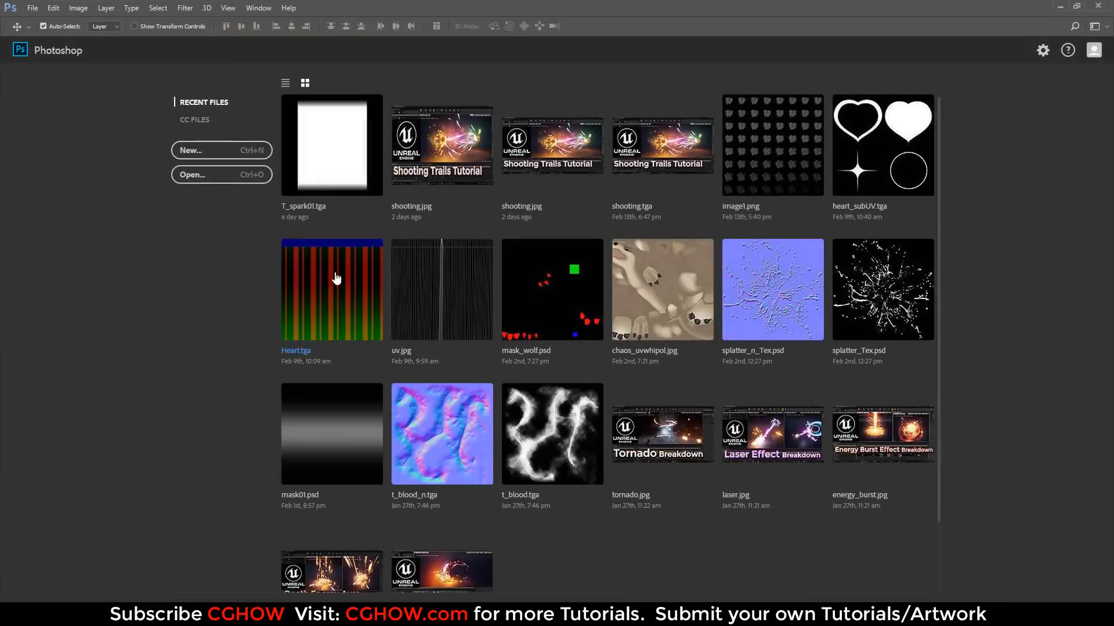
# Switch to Photoshop, create a 36.12 x 36.12 cm document at 72 pixels/inch, fill its background with black and hide the grid.
pyautogui.click(243, 150)
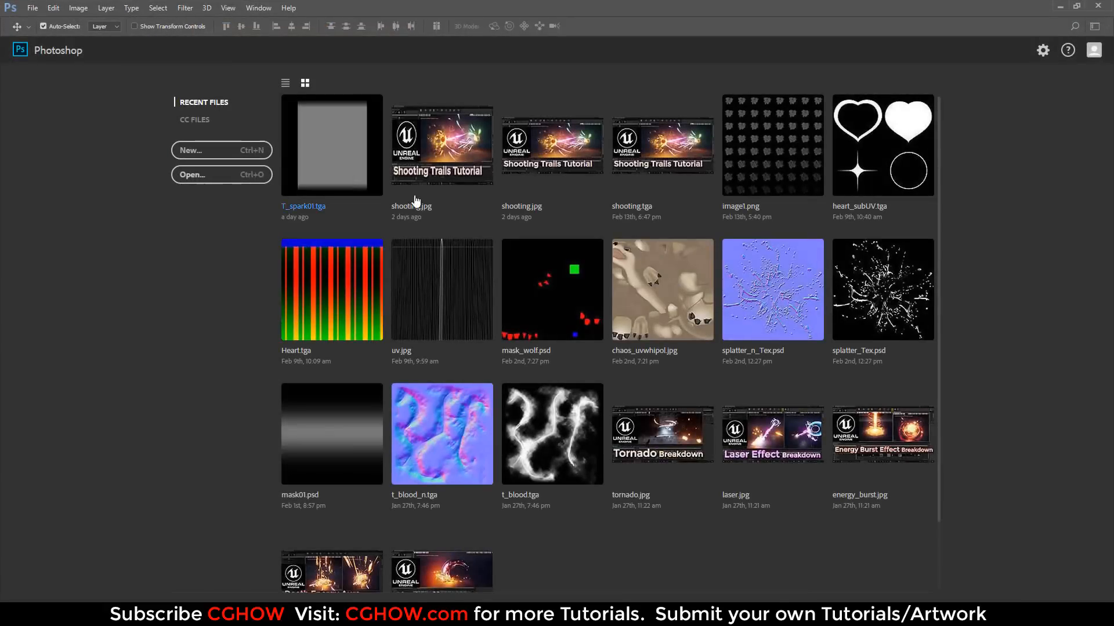
pyautogui.click(838, 476)
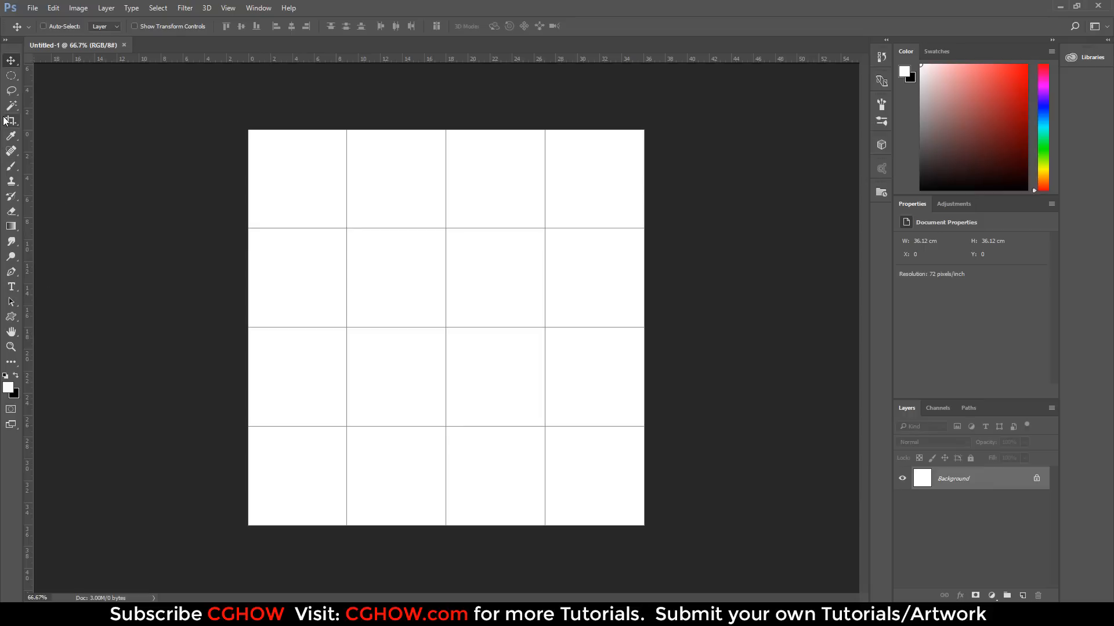
pyautogui.hotkey('ctrl', 'BackSpace')
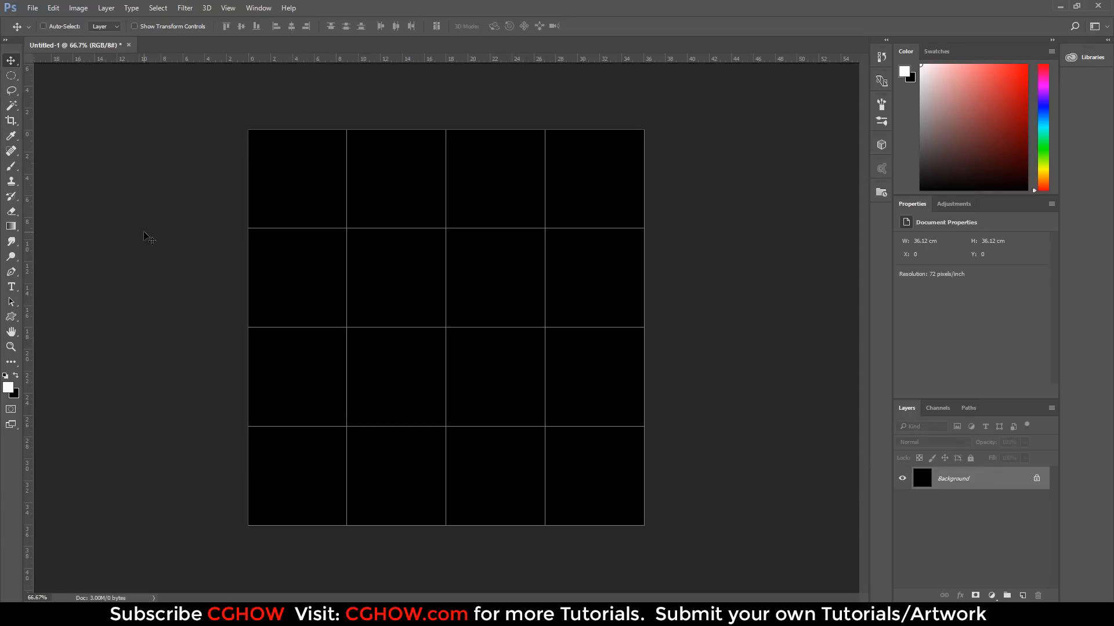
pyautogui.hotkey('ctrl', "'")
# Sketch a three-armed flash outline in white around the canvas centre with a small brush, and mark the end of its right arm.
pyautogui.click(11, 167)
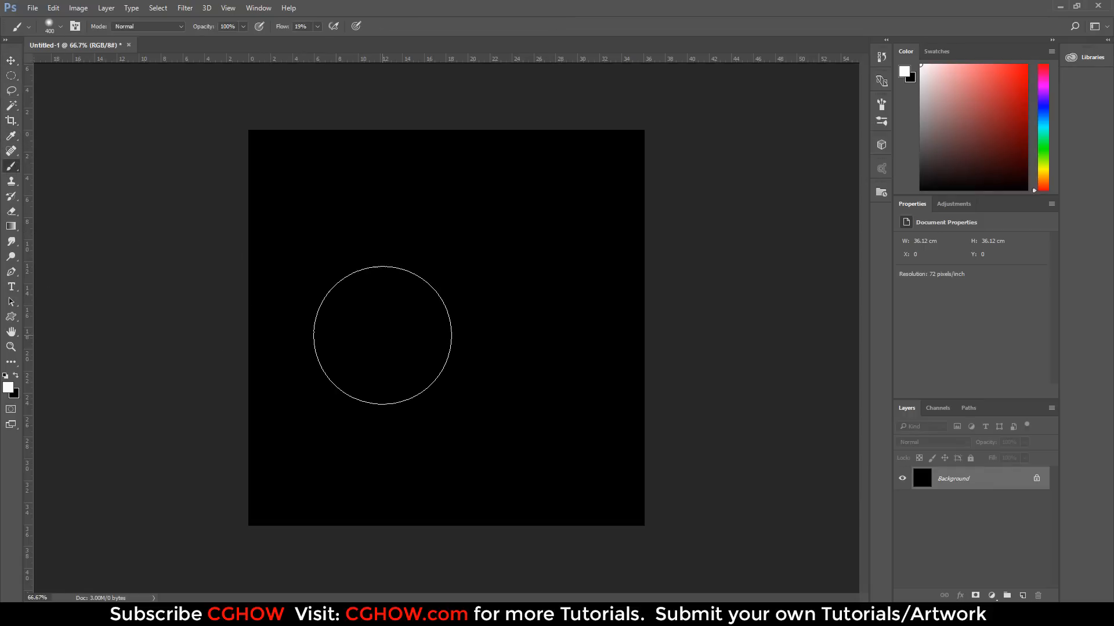
pyautogui.press('[')
pyautogui.press('[')
pyautogui.press('[')
pyautogui.press('[')
pyautogui.press('[')
pyautogui.press('[')
pyautogui.press('[')
pyautogui.press('[')
pyautogui.press('[')
pyautogui.press('[')
pyautogui.press('[')
pyautogui.press('[')
pyautogui.moveTo(403, 281)
pyautogui.mouseDown()
pyautogui.moveTo(425, 234)
pyautogui.moveTo(443, 324)
pyautogui.moveTo(558, 284)
pyautogui.mouseUp()
pyautogui.moveTo(573, 348)
pyautogui.mouseDown()
pyautogui.moveTo(449, 351)
pyautogui.moveTo(444, 427)
pyautogui.moveTo(360, 445)
pyautogui.moveTo(416, 347)
pyautogui.mouseUp()
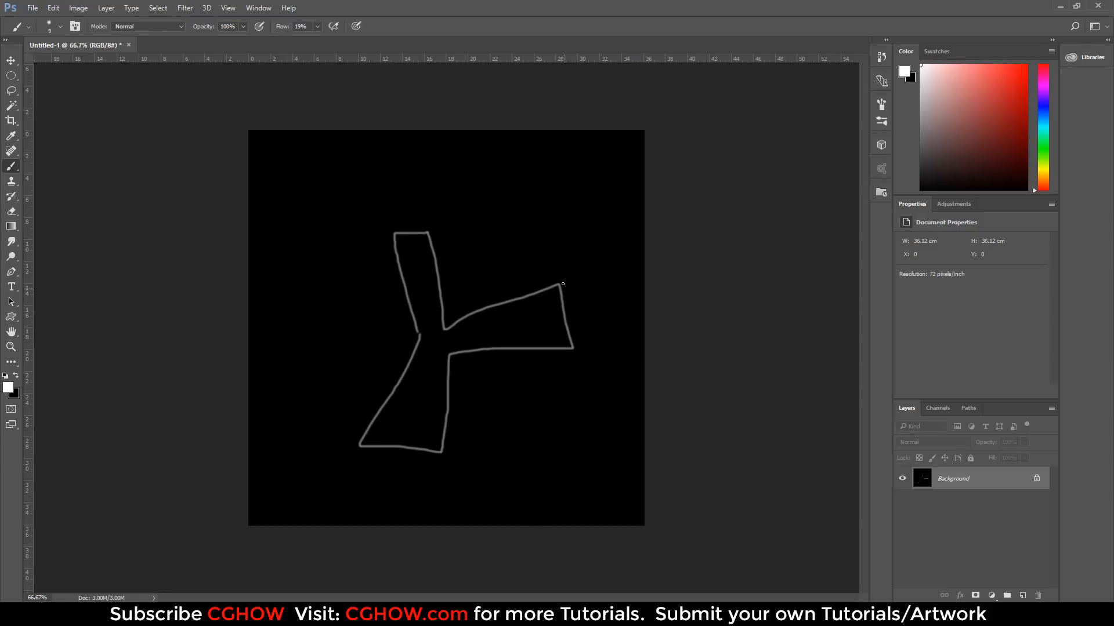
pyautogui.moveTo(600, 339); pyautogui.dragTo(558, 322)
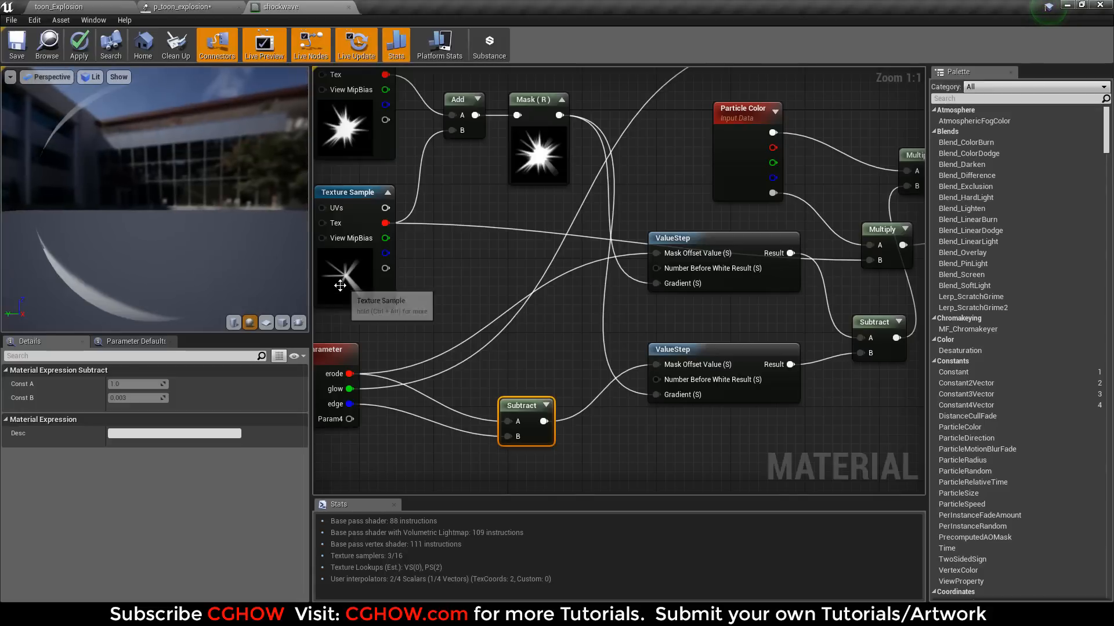
# Return to Unreal Editor, view the T_flash texture and the p_toon_explosion simulation, and select the Subtract node after Dynamic Parameter in shockwave.
pyautogui.click(348, 280)
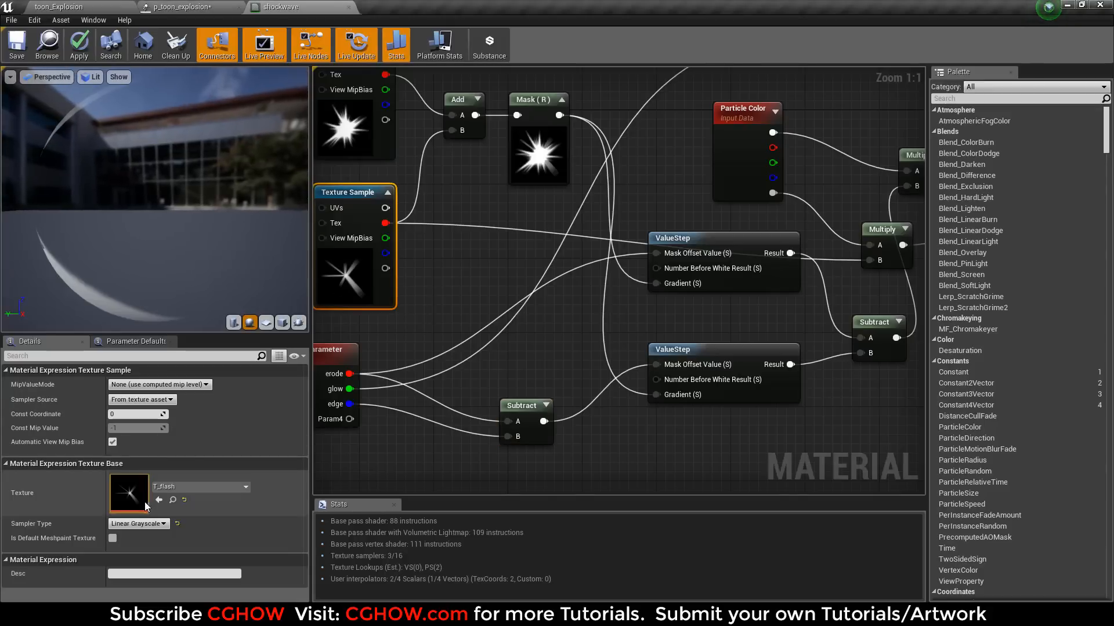
pyautogui.doubleClick(151, 507)
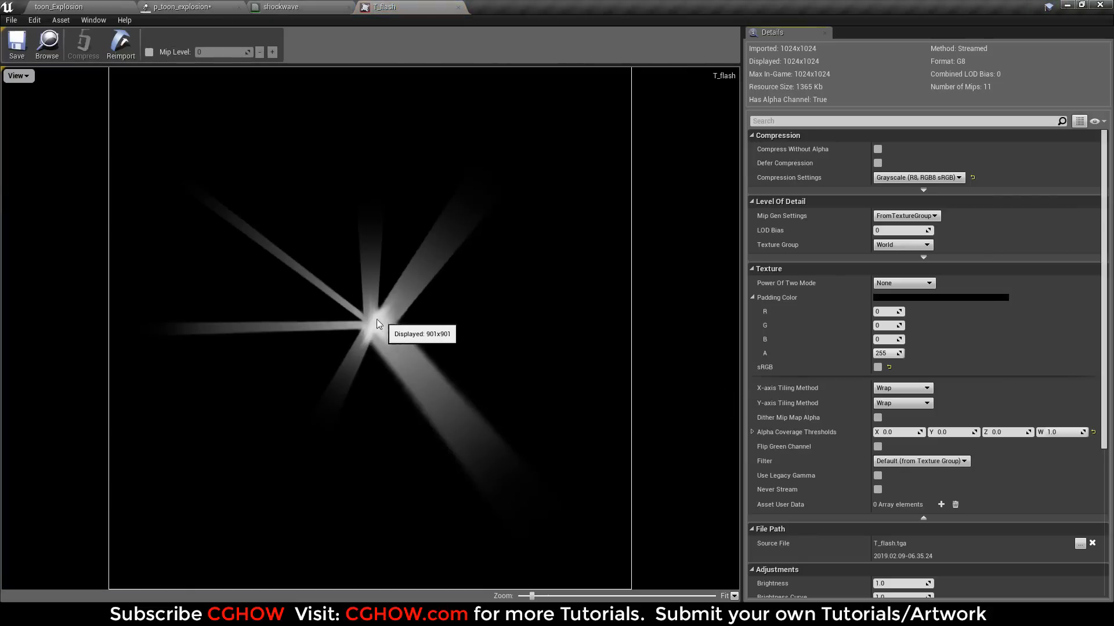
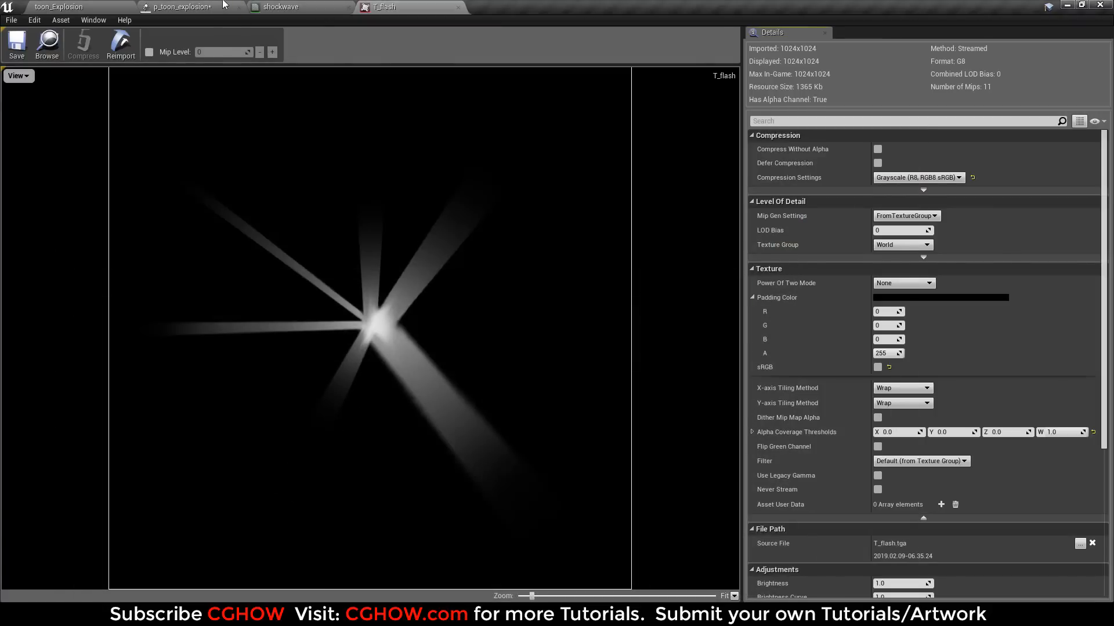
pyautogui.click(180, 7)
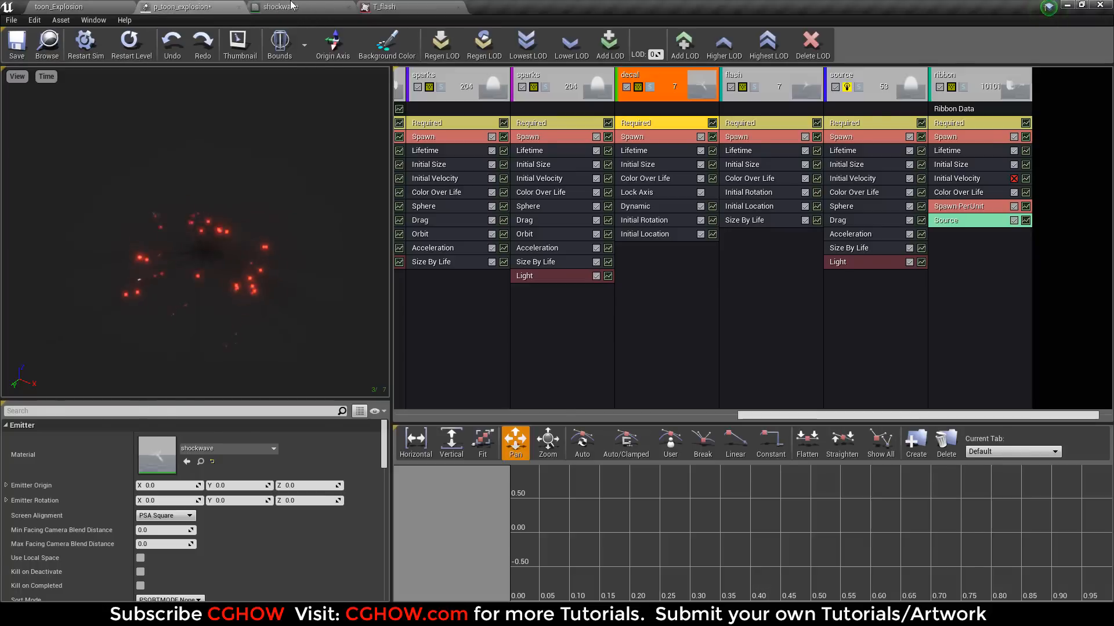
pyautogui.click(291, 4)
pyautogui.click(531, 440)
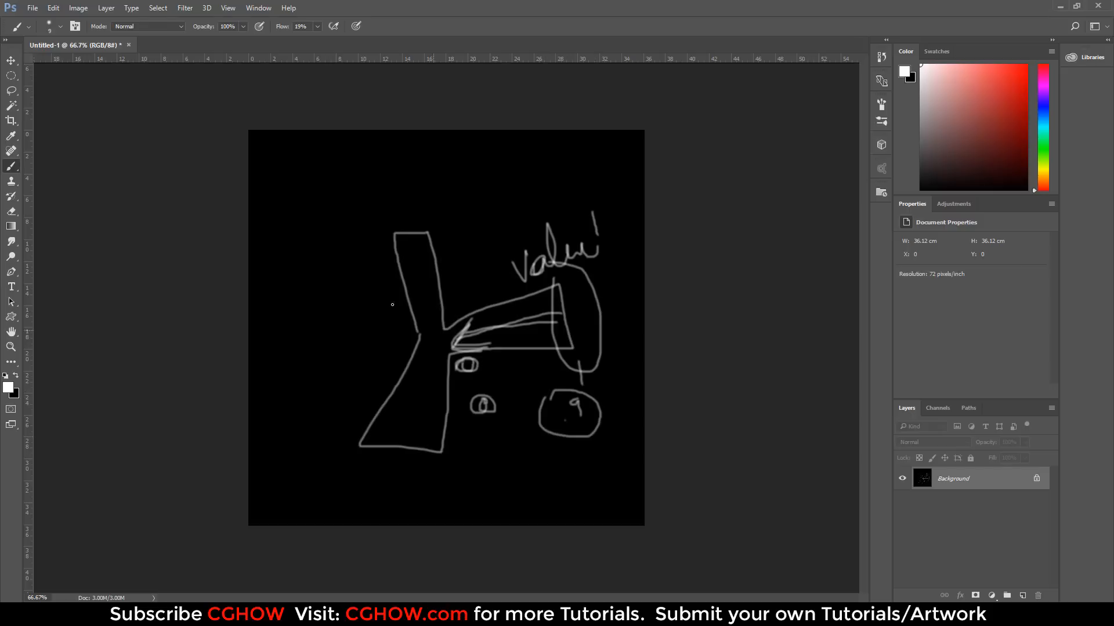
# Switch to Photoshop, sketch a wedge with a nested outline left of the flash shape, and set the brush's foreground color to red.
pyautogui.moveTo(293, 320); pyautogui.dragTo(302, 237)
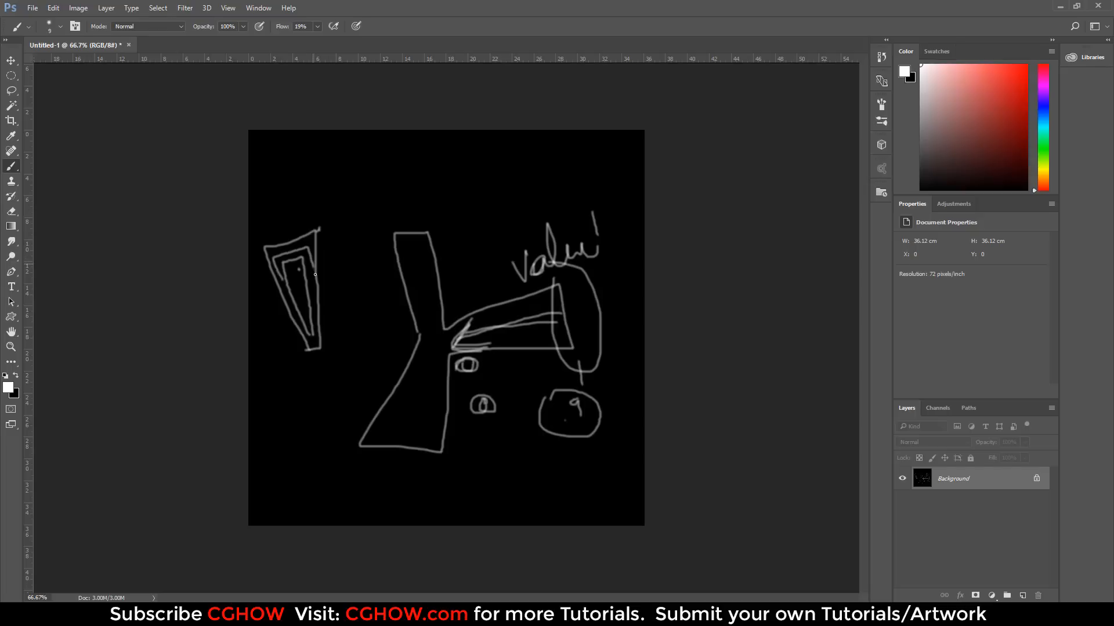
pyautogui.click(10, 385)
pyautogui.click(568, 227)
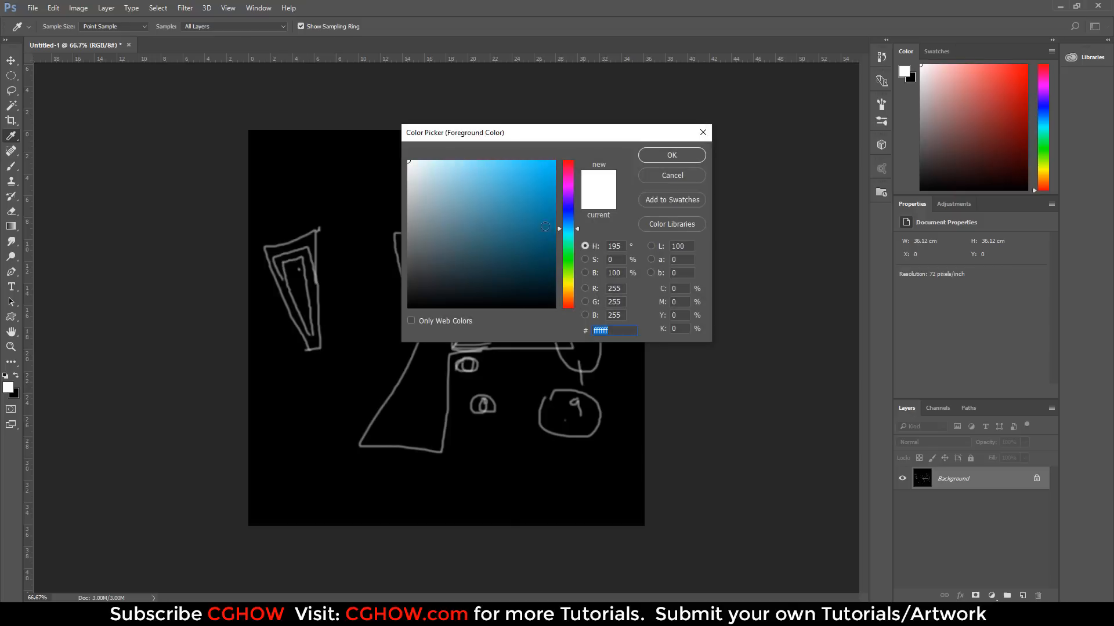
pyautogui.moveTo(545, 170); pyautogui.dragTo(624, 128)
pyautogui.moveTo(570, 217); pyautogui.dragTo(572, 150)
pyautogui.click(568, 162)
pyautogui.click(672, 155)
pyautogui.press('b')
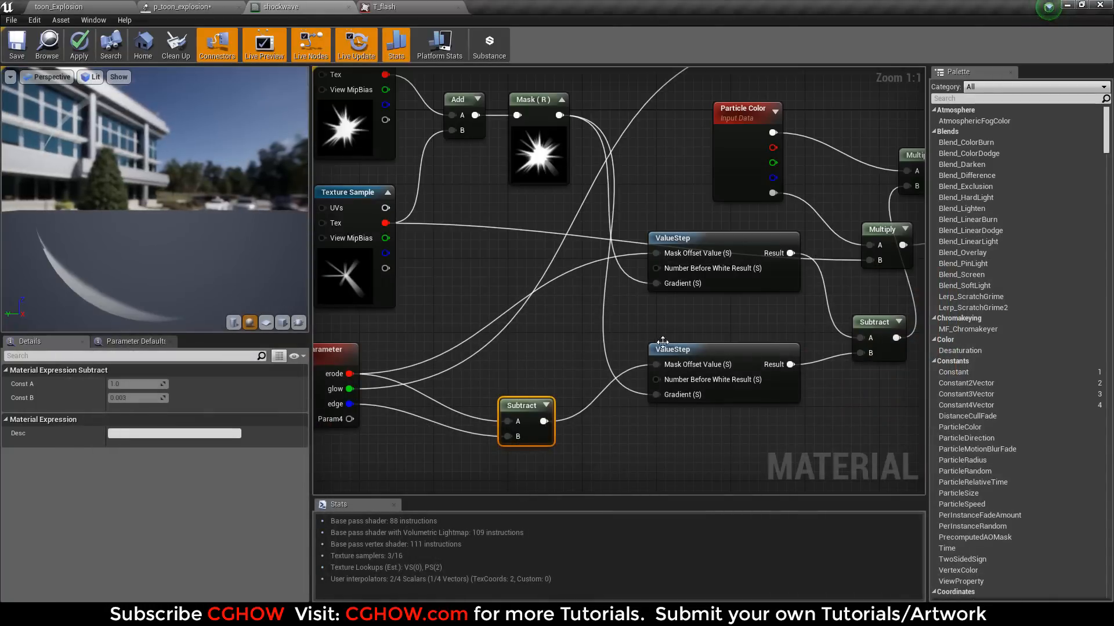
# Return to the shockwave material, check both ValueSteps feeding the final Subtract node, and move the Emissive Color Multiply slightly up and left.
pyautogui.moveTo(731, 273); pyautogui.dragTo(550, 272, button='right')
pyautogui.click(539, 275)
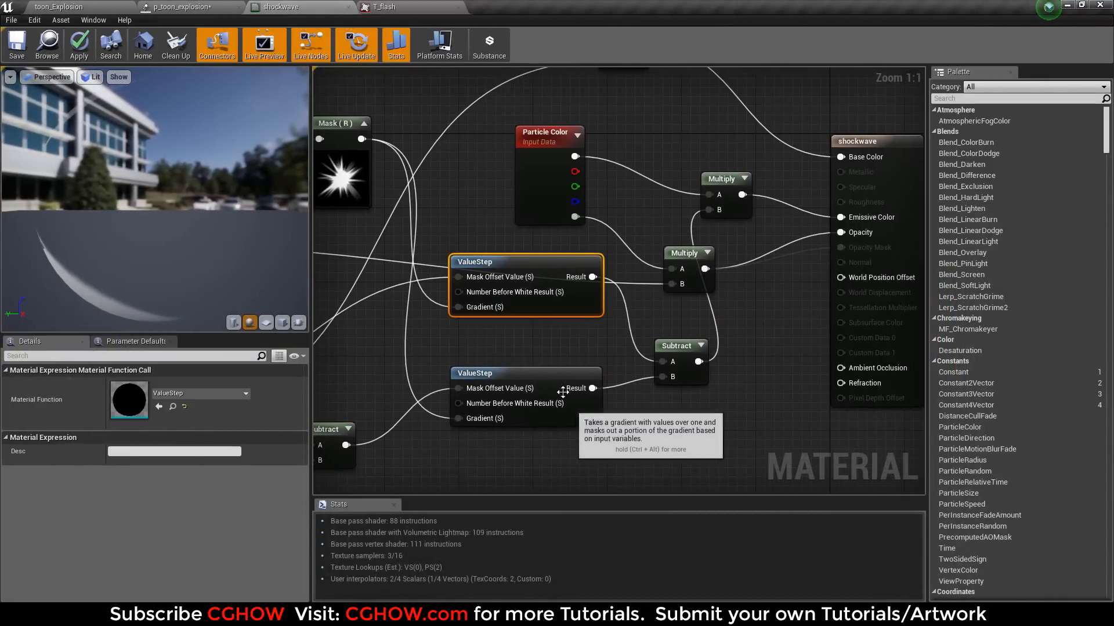
pyautogui.click(565, 388)
pyautogui.moveTo(681, 343); pyautogui.dragTo(700, 344)
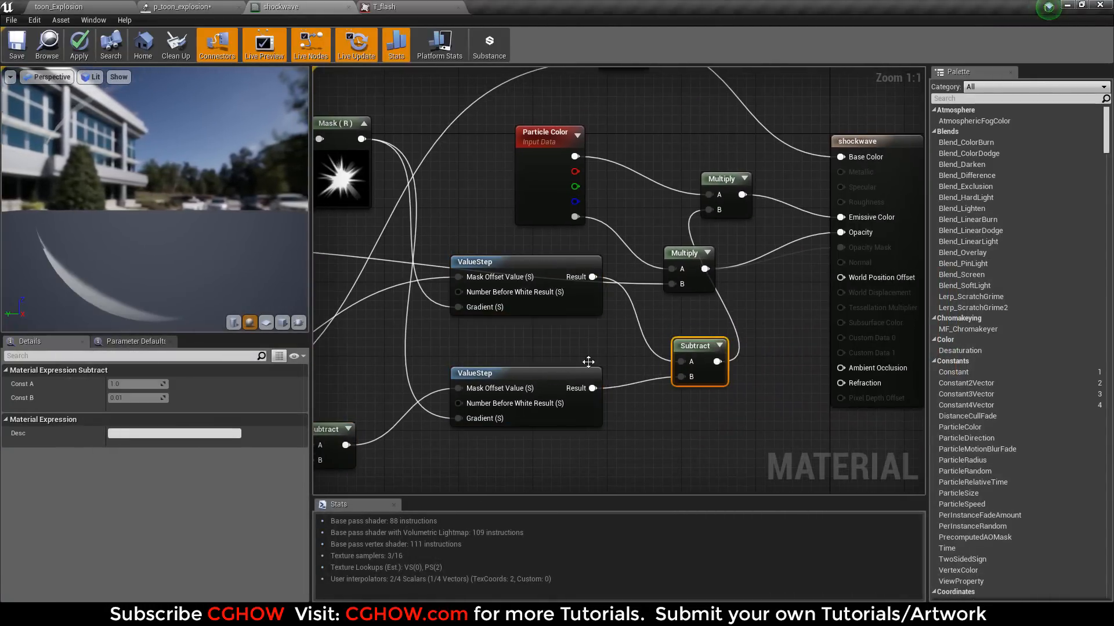
pyautogui.click(567, 272)
pyautogui.click(597, 406)
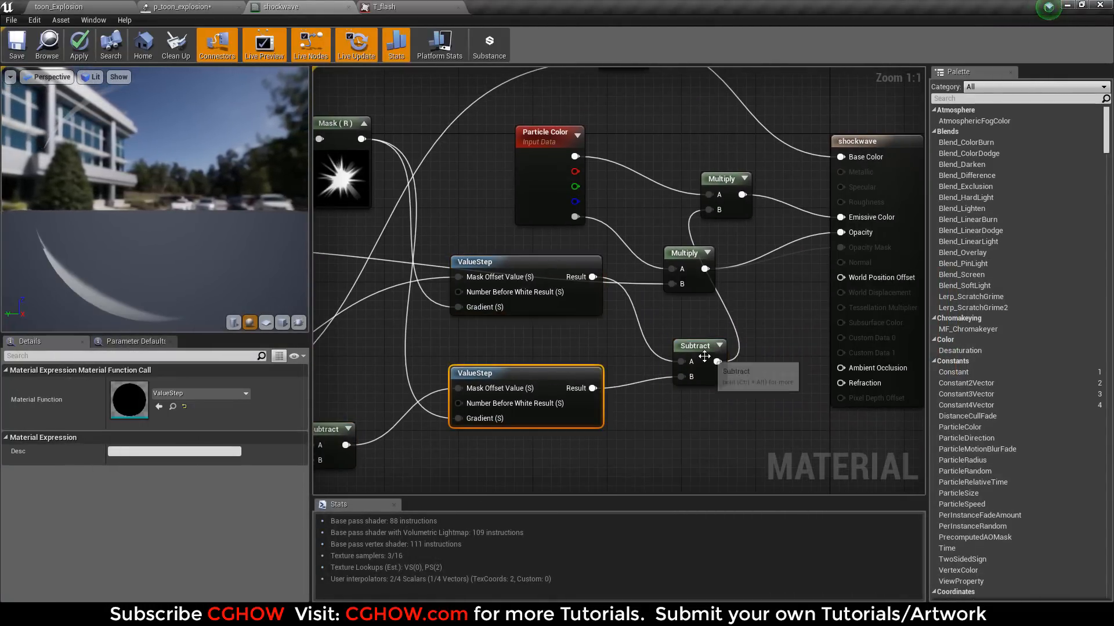
pyautogui.moveTo(696, 347); pyautogui.dragTo(678, 347)
pyautogui.click(730, 202)
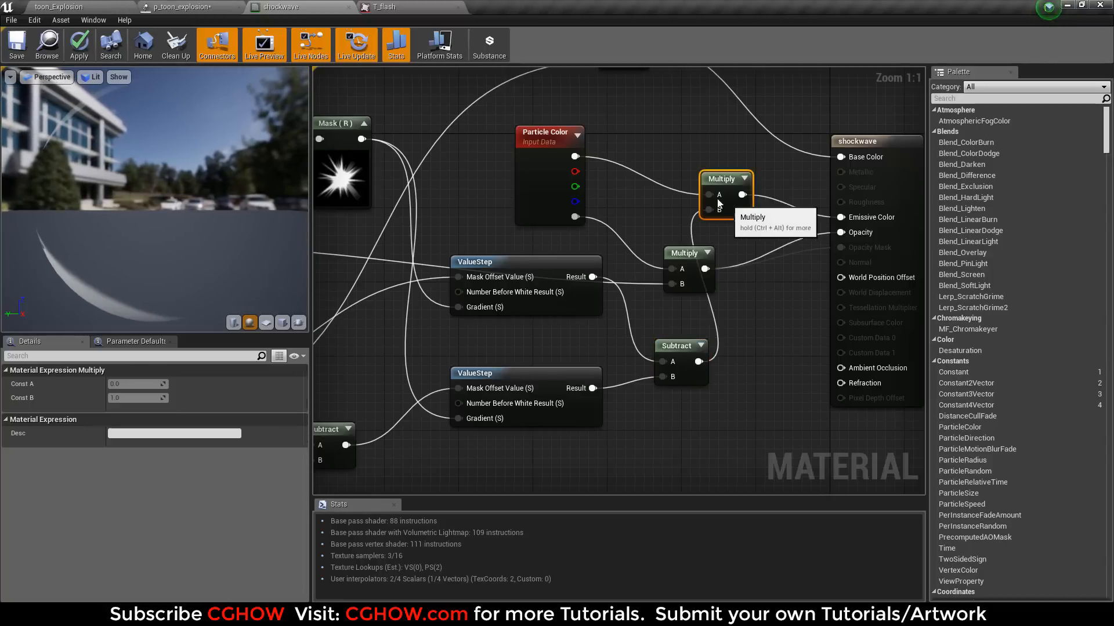
pyautogui.moveTo(729, 201); pyautogui.dragTo(710, 183)
# Solo the decal emitter in p_toon_explosion and open its Color Over Life module.
pyautogui.click(185, 7)
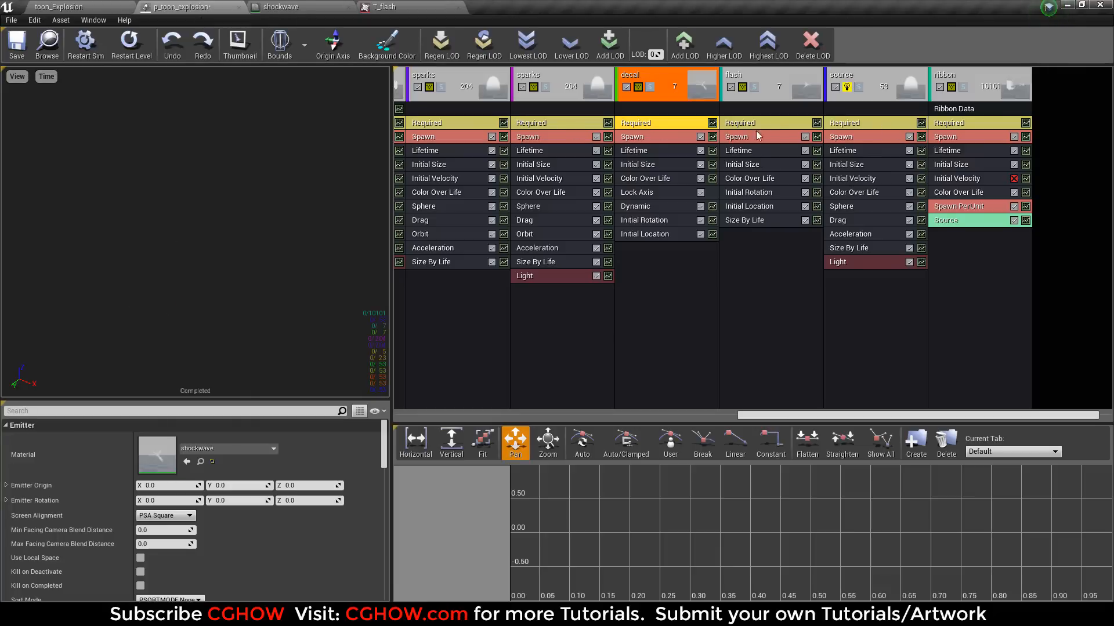
pyautogui.click(649, 86)
pyautogui.click(644, 178)
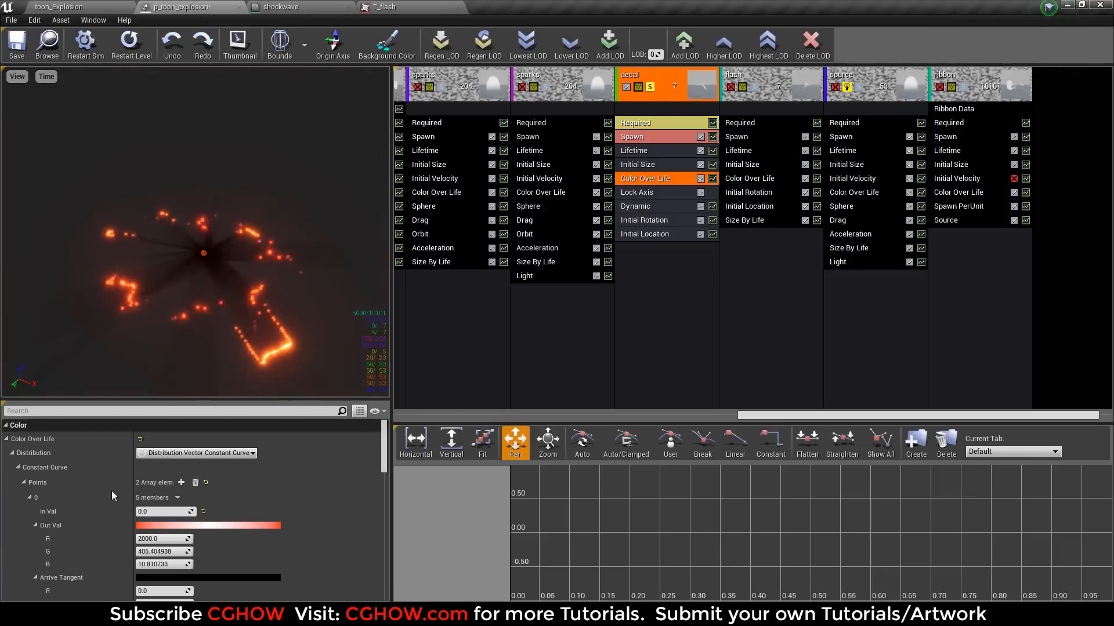
# Close the T_flash texture and preview the shockwave material on a cube.
pyautogui.click(384, 6)
pyautogui.click(458, 7)
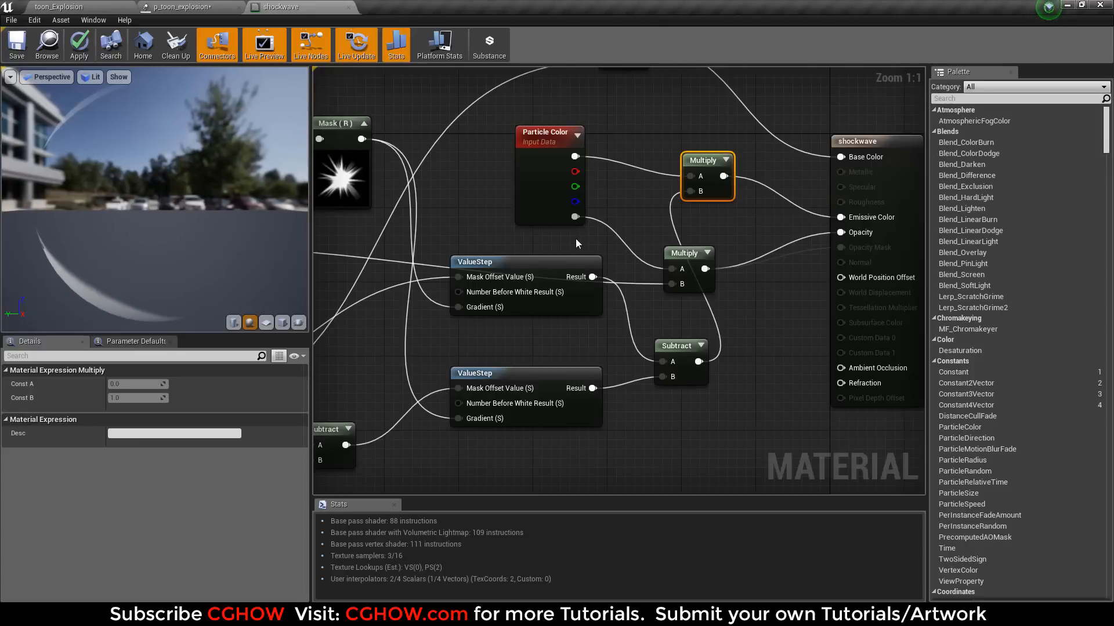
pyautogui.moveTo(555, 210); pyautogui.dragTo(582, 256, button='right')
pyautogui.scroll(-2, 587, 252)
pyautogui.moveTo(524, 290); pyautogui.dragTo(575, 284, button='right')
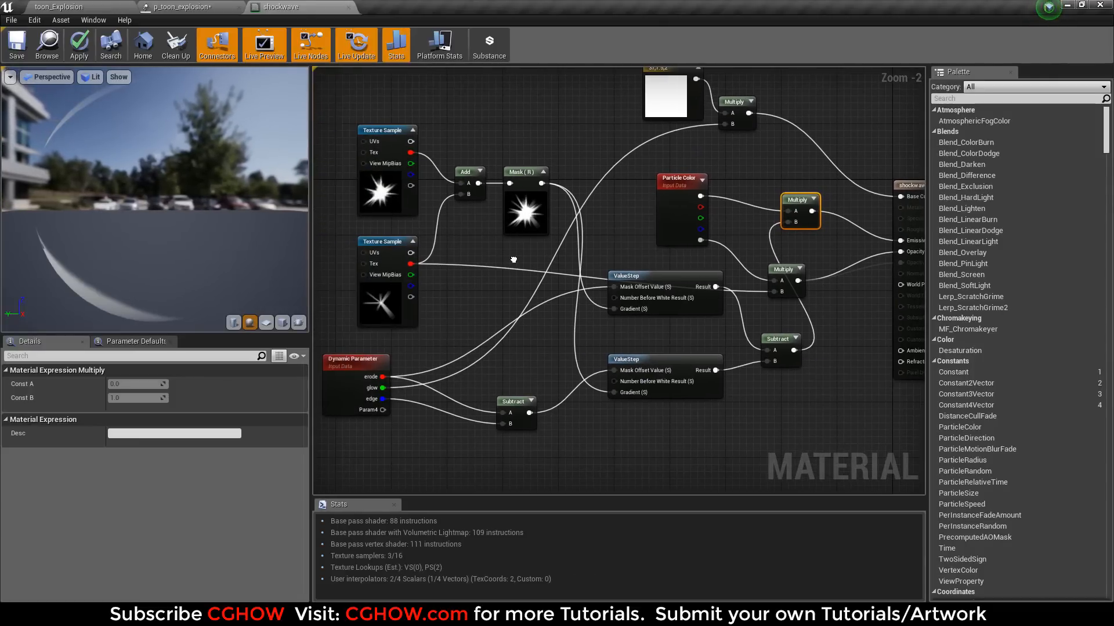
pyautogui.click(282, 323)
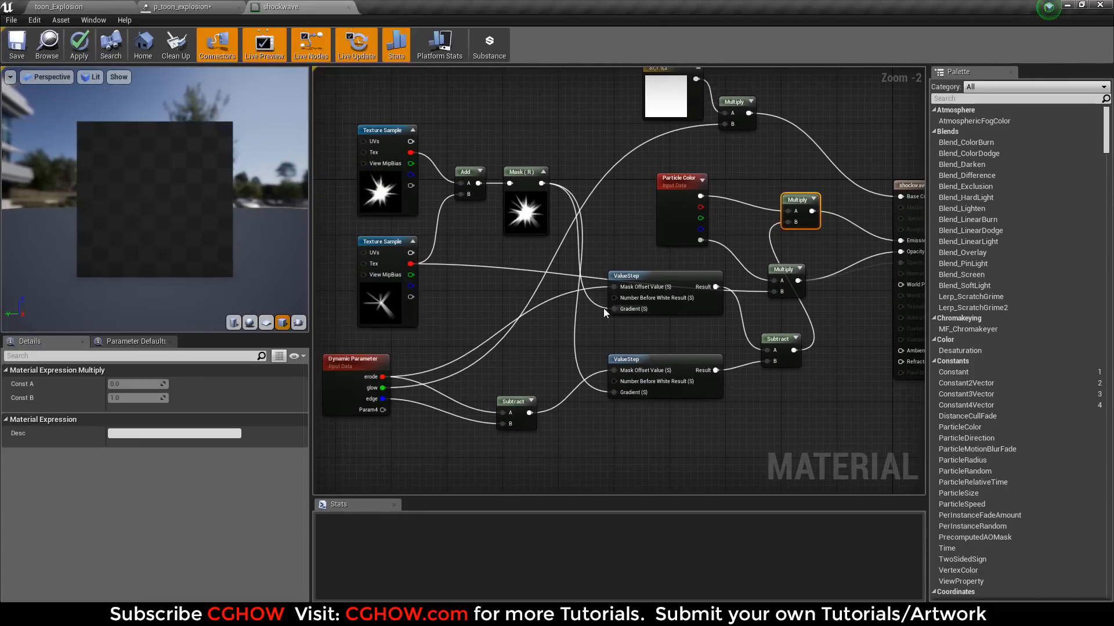
pyautogui.scroll(-1, 502, 232)
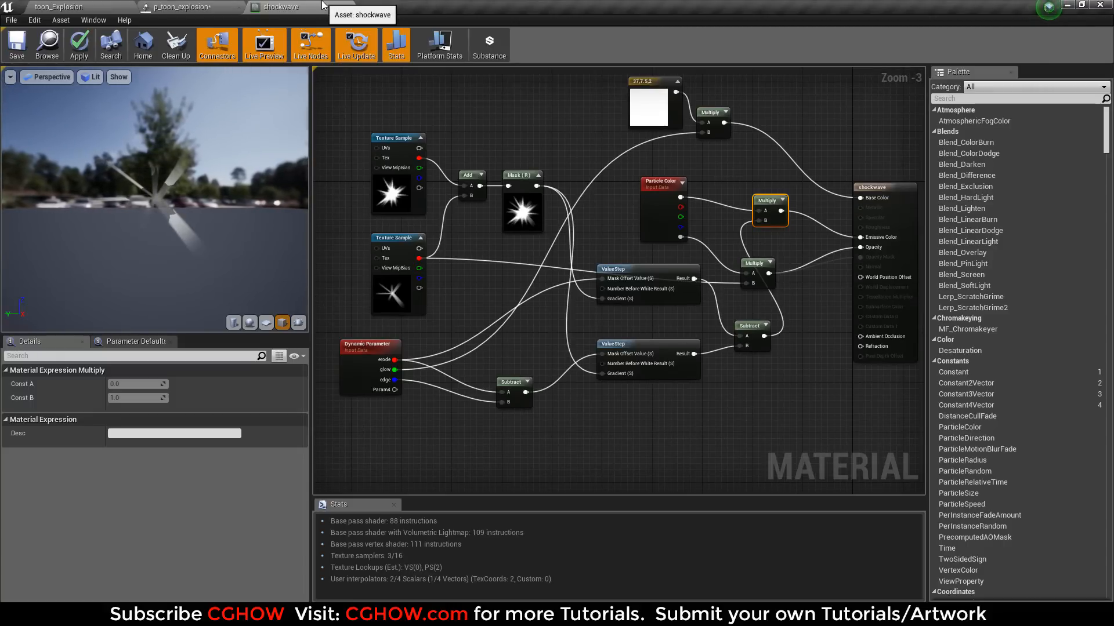
# Close the shockwave material and review the decal emitter's Dynamic parameter curves while replaying the effect.
pyautogui.click(348, 7)
pyautogui.click(633, 344)
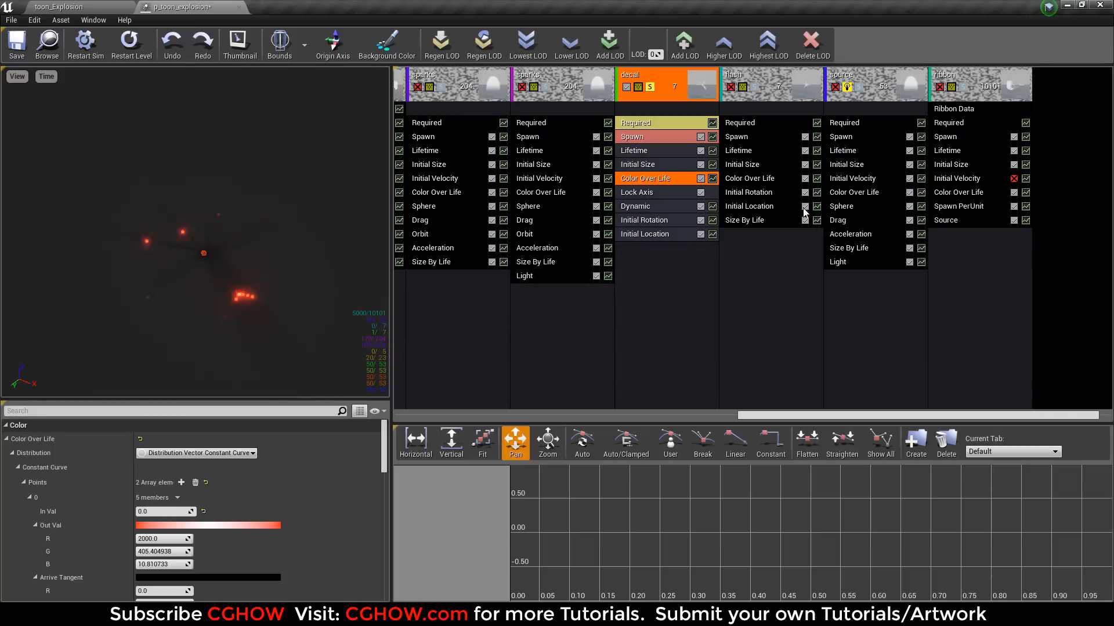
pyautogui.scroll(-6, 58, 551)
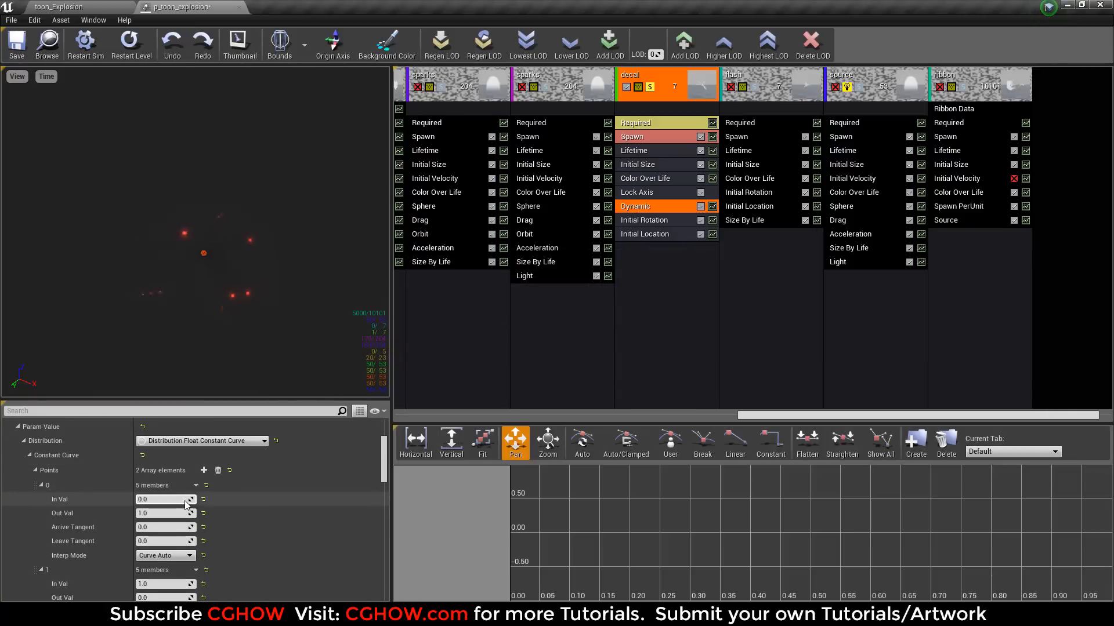
pyautogui.click(129, 42)
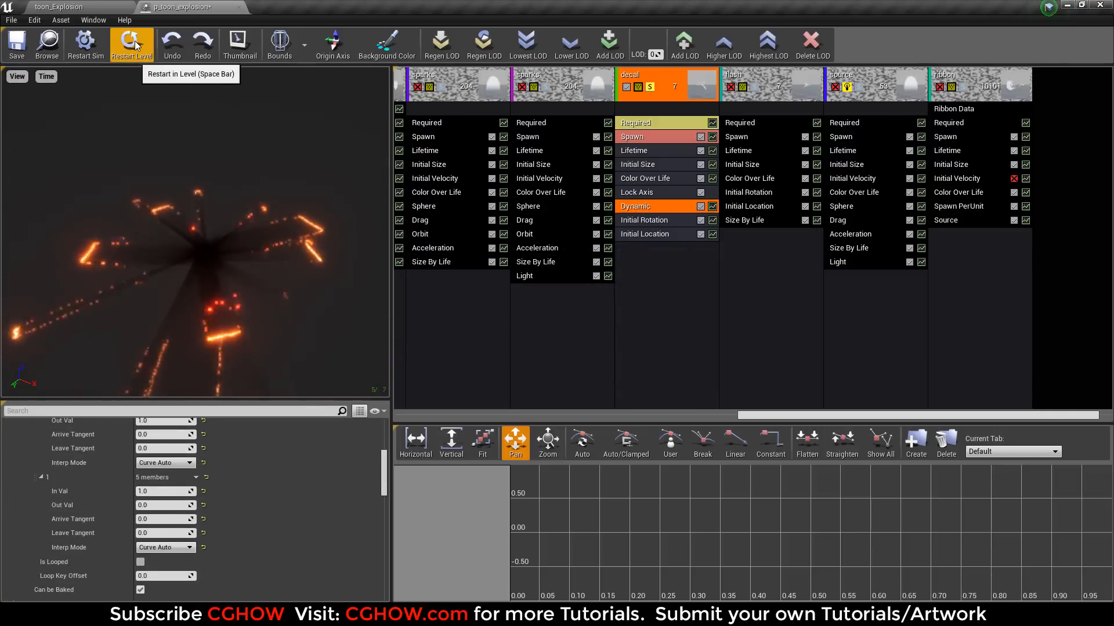
# Compare the decal effect with Lock Axis disabled and re-enabled, and view the emitter's Initial Rotation settings.
pyautogui.click(624, 193)
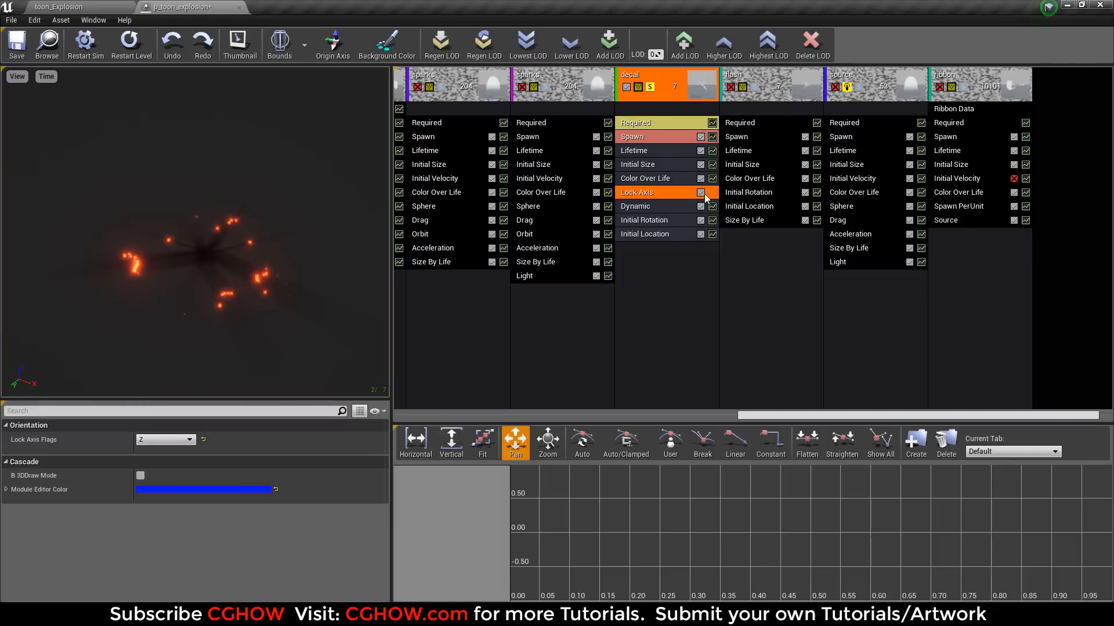
pyautogui.click(700, 193)
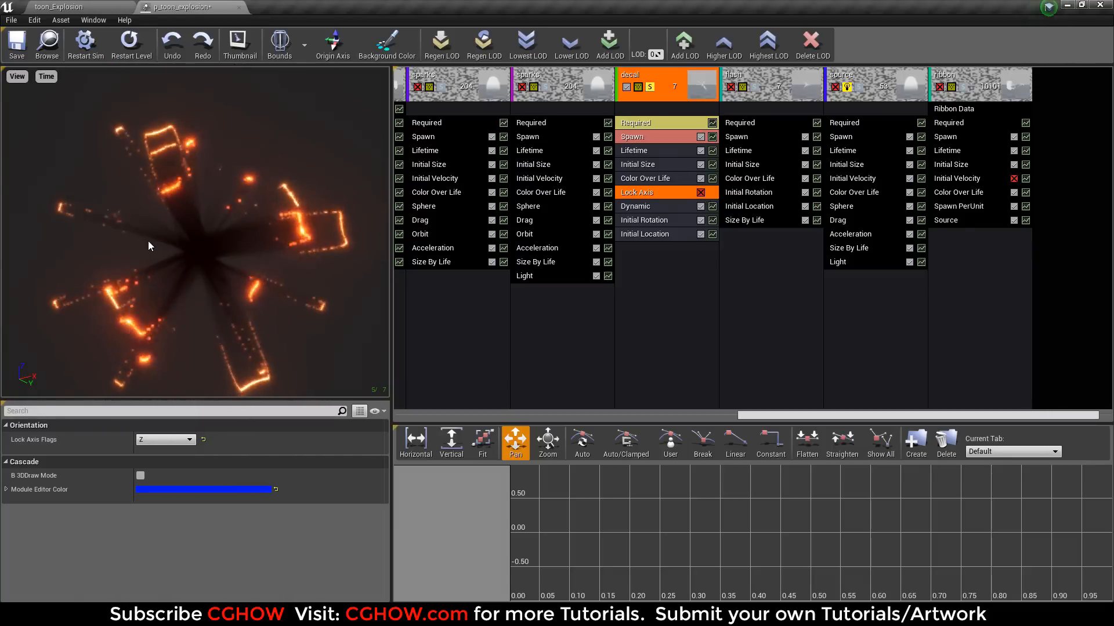
pyautogui.click(701, 192)
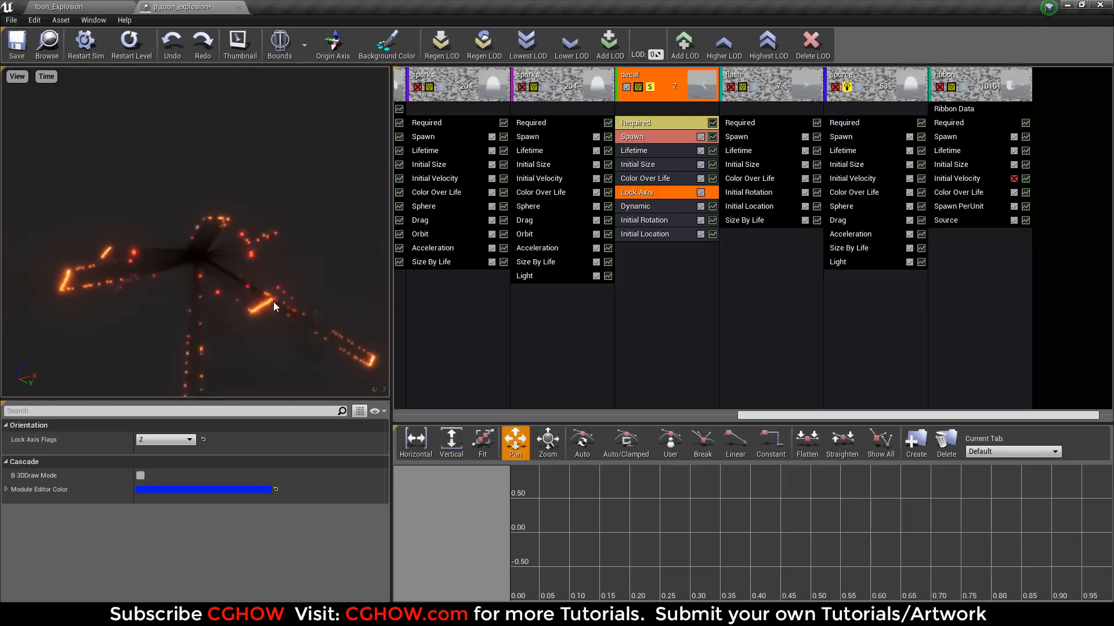
pyautogui.click(667, 221)
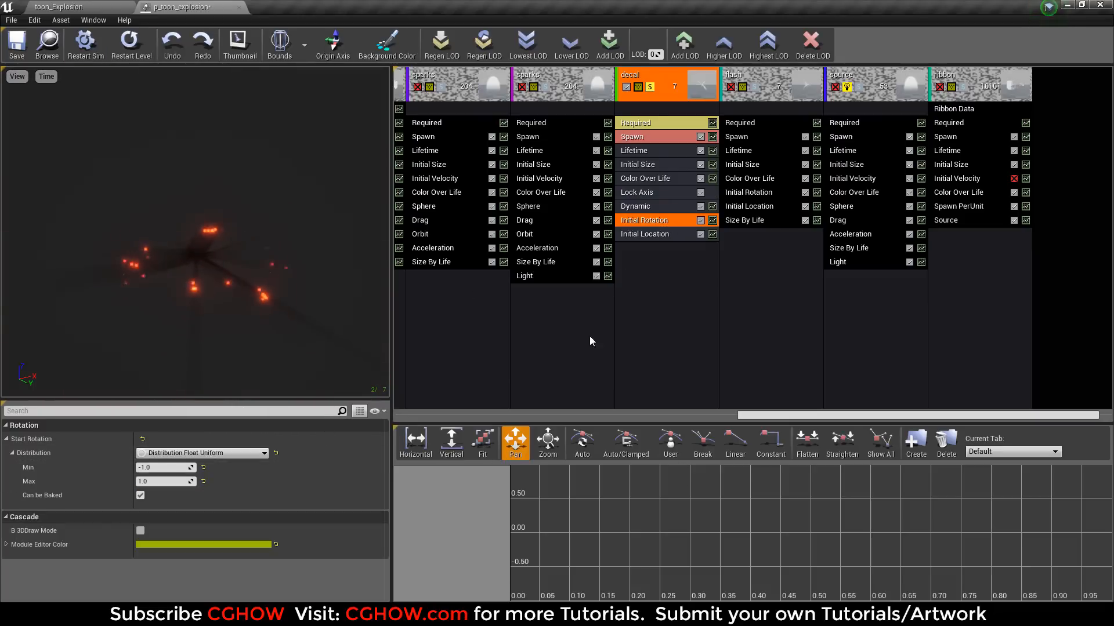
# Solo the flash emitter instead of decal and inspect the flash material assigned in its Required module.
pyautogui.click(650, 87)
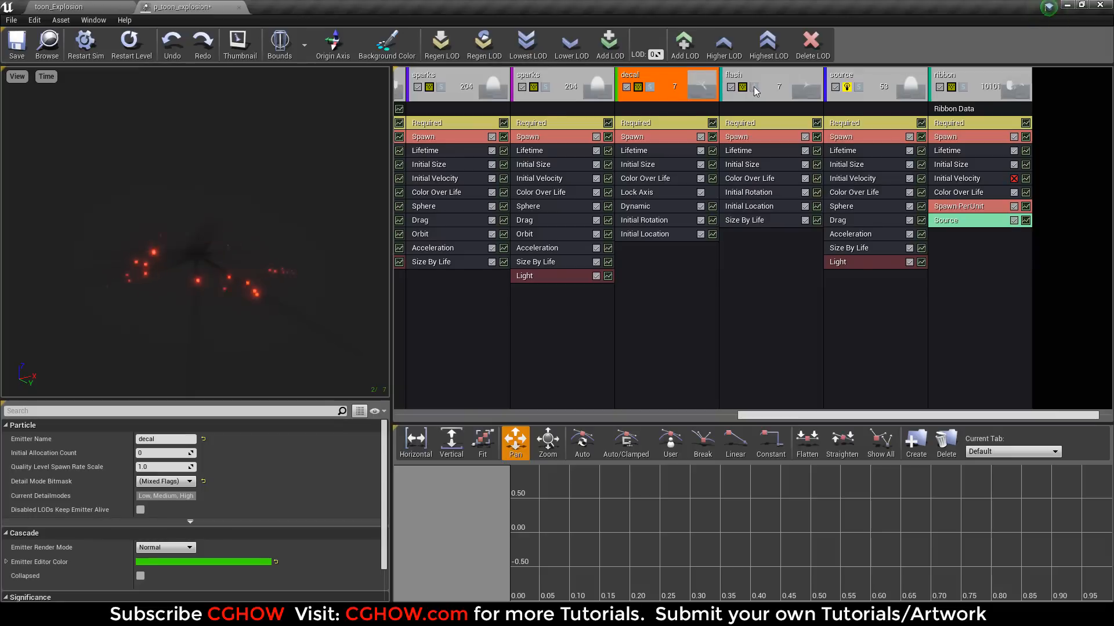
pyautogui.click(754, 87)
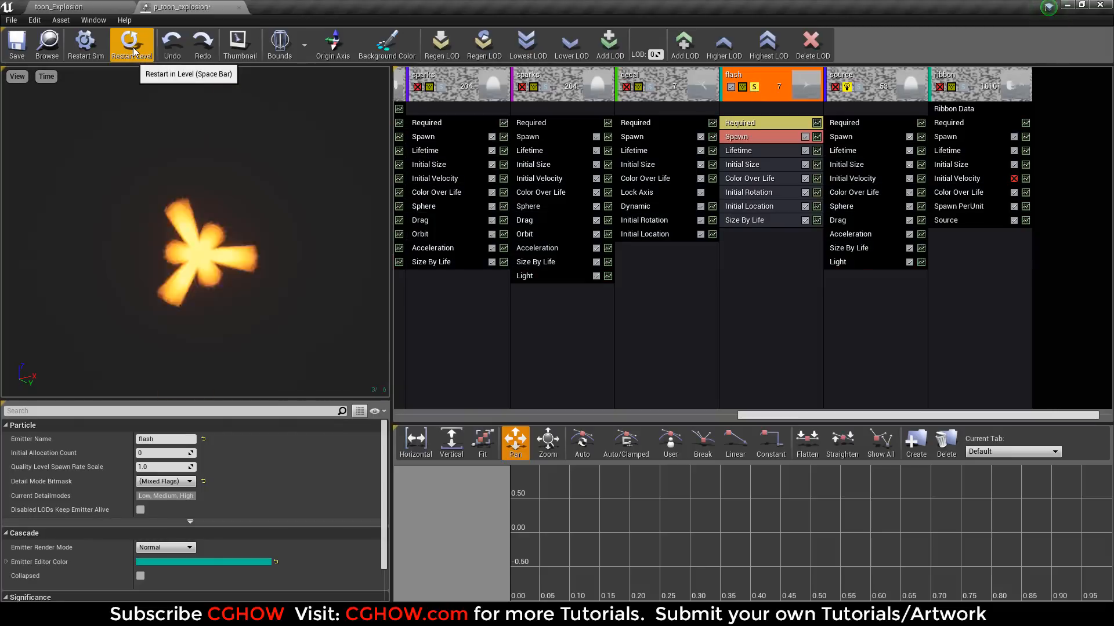
pyautogui.click(725, 123)
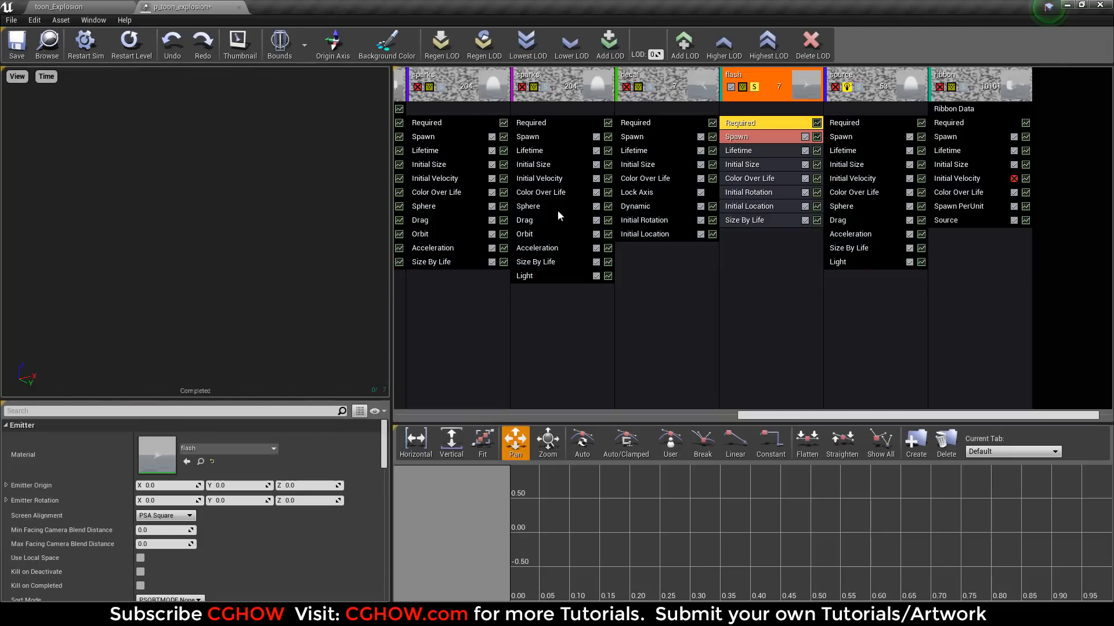
pyautogui.doubleClick(161, 464)
pyautogui.moveTo(343, 325); pyautogui.dragTo(524, 356, button='right')
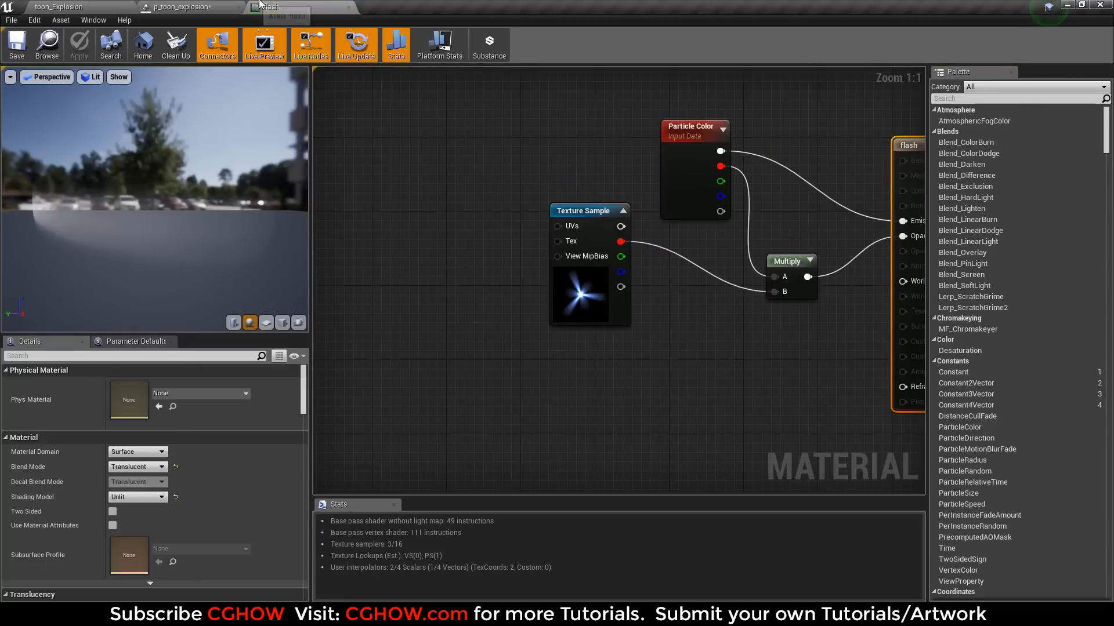
pyautogui.click(348, 7)
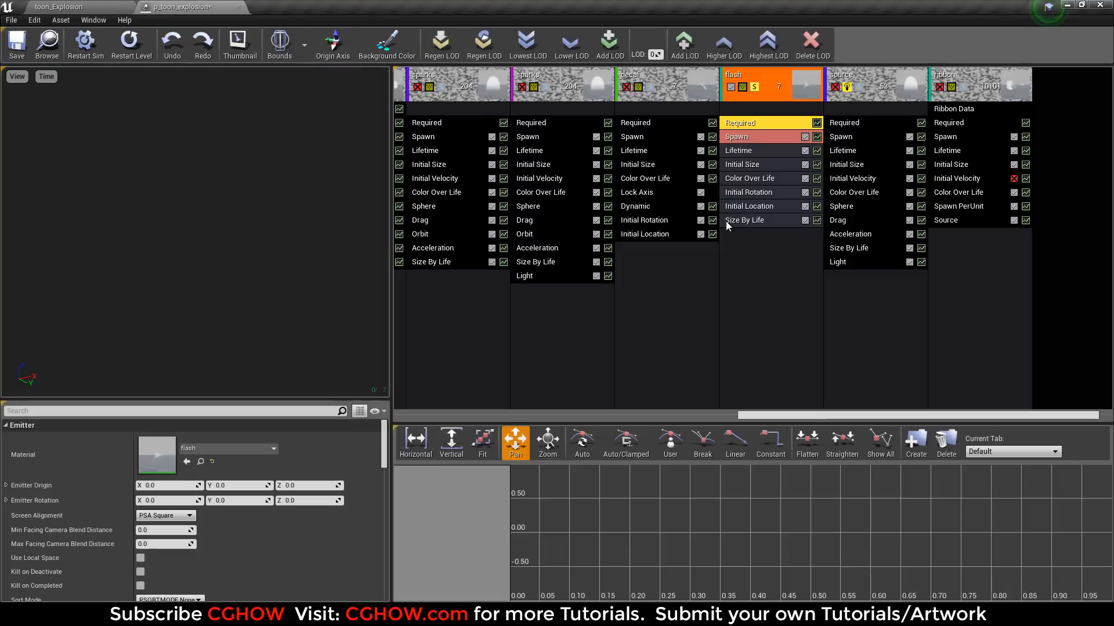
# Review the flash emitter's Spawn burst list and its Size By Life values.
pyautogui.click(739, 137)
pyautogui.scroll(-5, 192, 494)
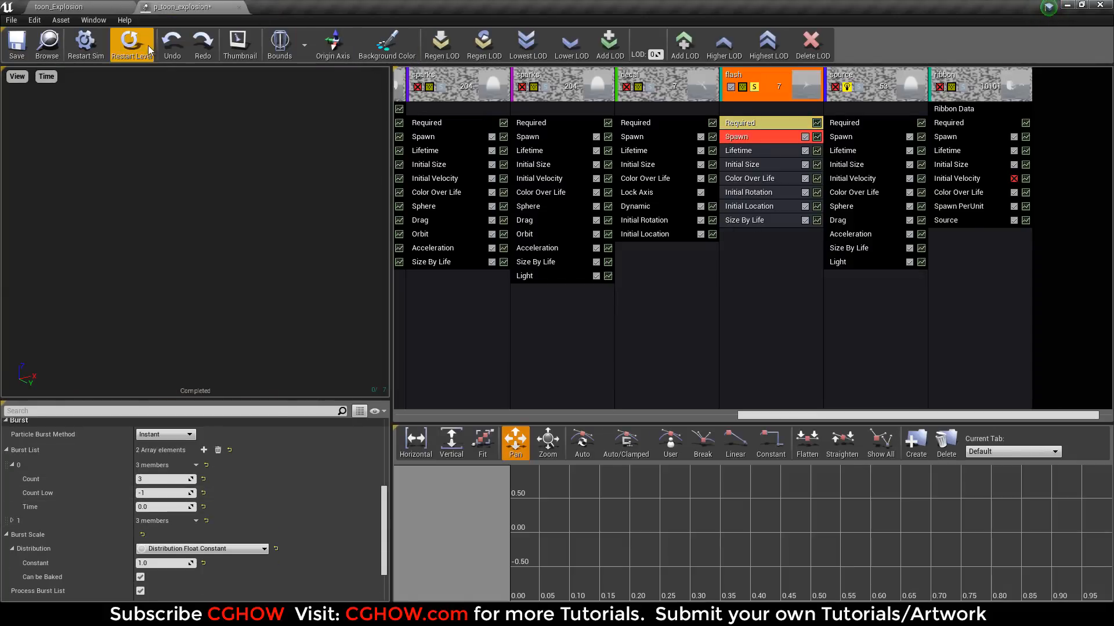
pyautogui.click(748, 221)
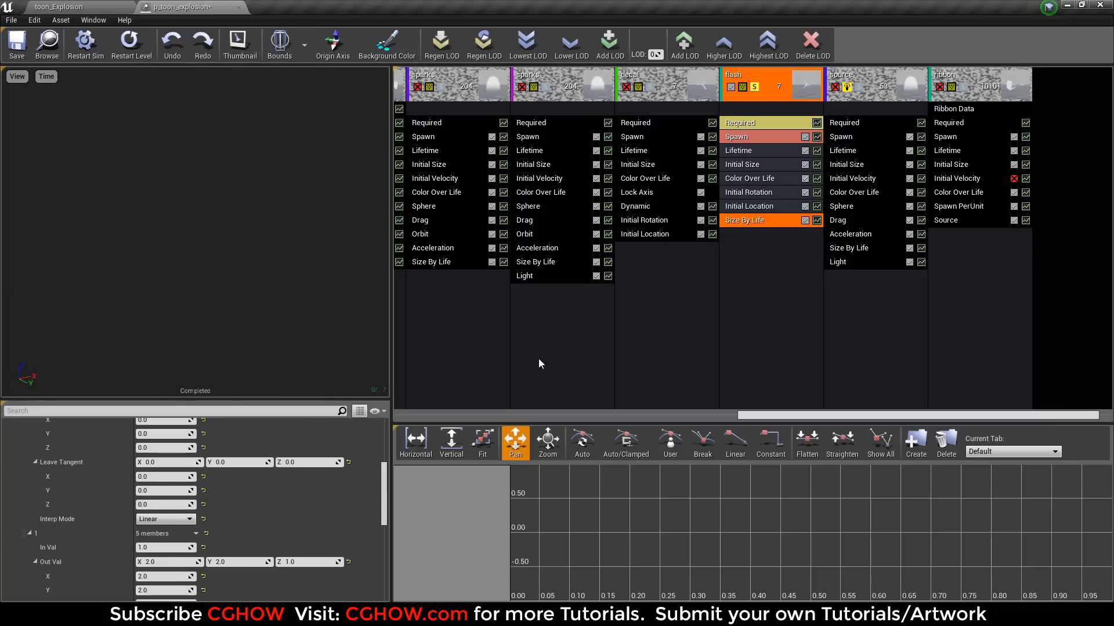
pyautogui.click(731, 87)
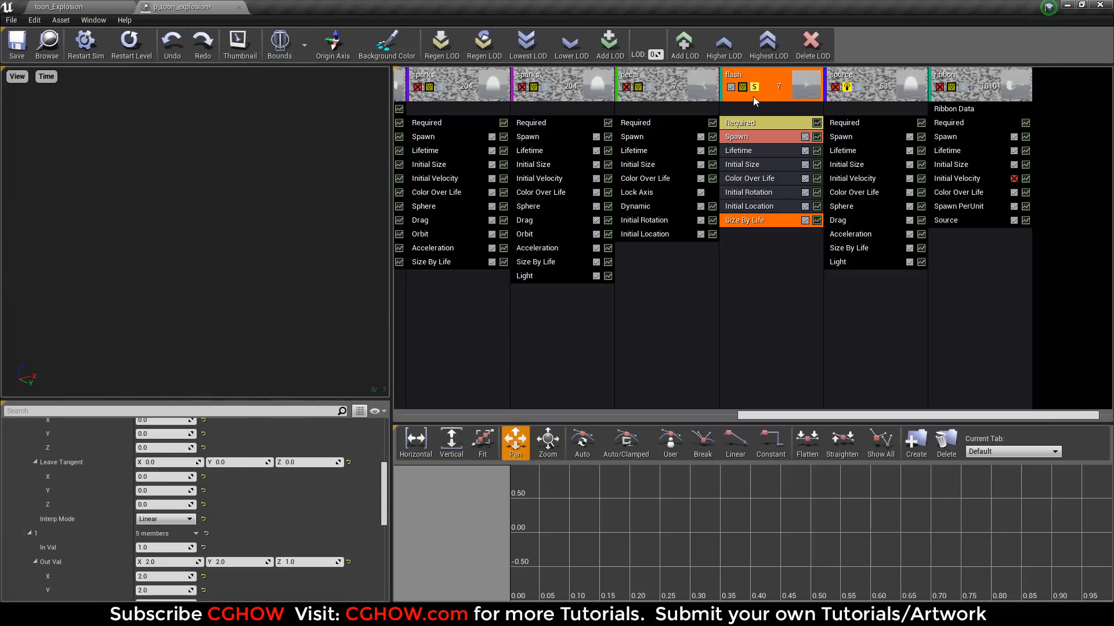
# Unsolo the flash emitter, solo the source and ribbon emitters together, and replay the effect.
pyautogui.click(754, 87)
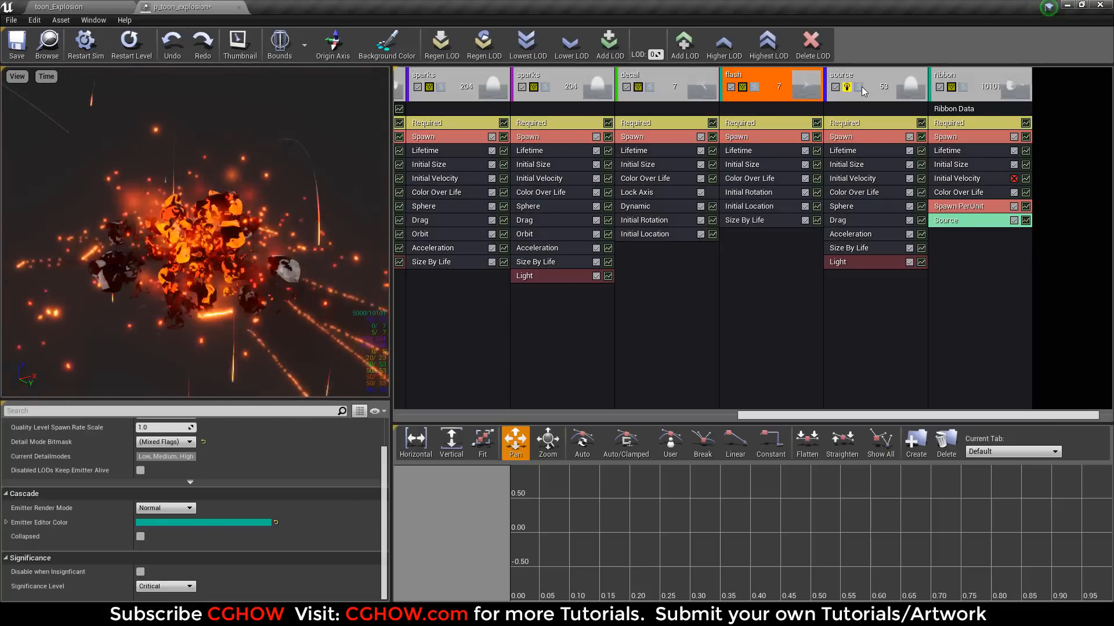
pyautogui.click(862, 87)
pyautogui.click(964, 91)
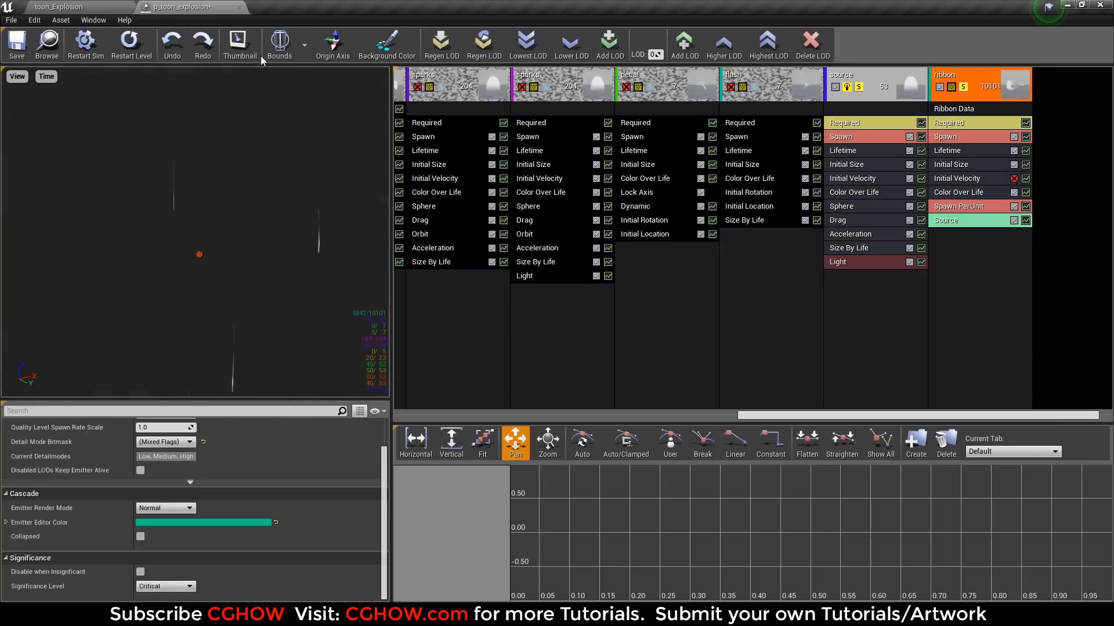
pyautogui.click(130, 46)
# Unsolo the ribbon emitter, set the source emitter's render mode to Normal, and replay its particles.
pyautogui.click(965, 87)
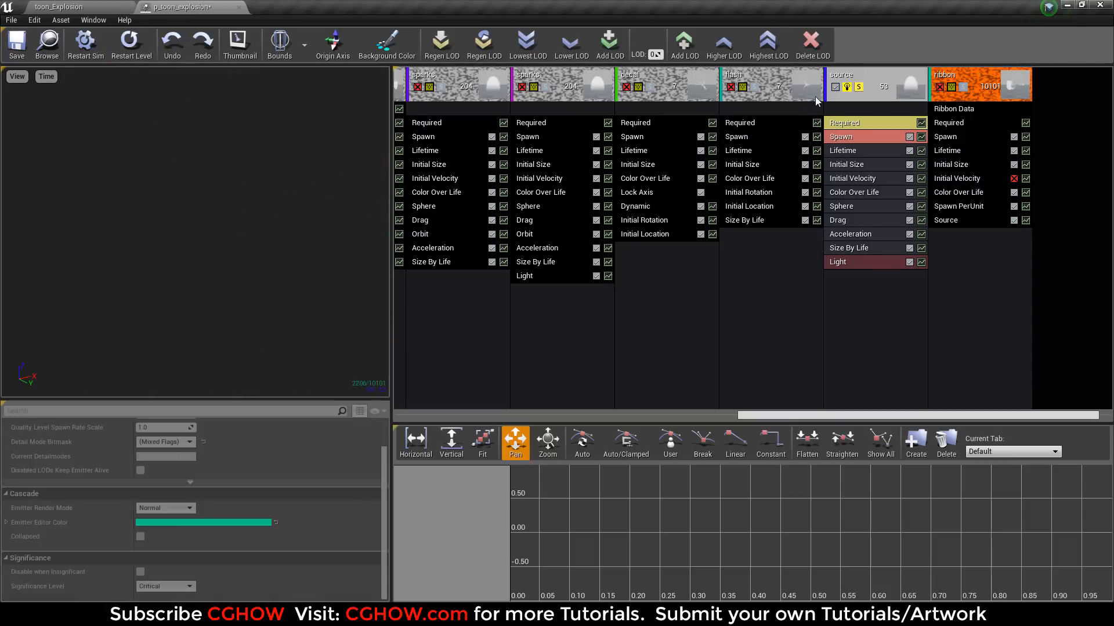
pyautogui.click(847, 87)
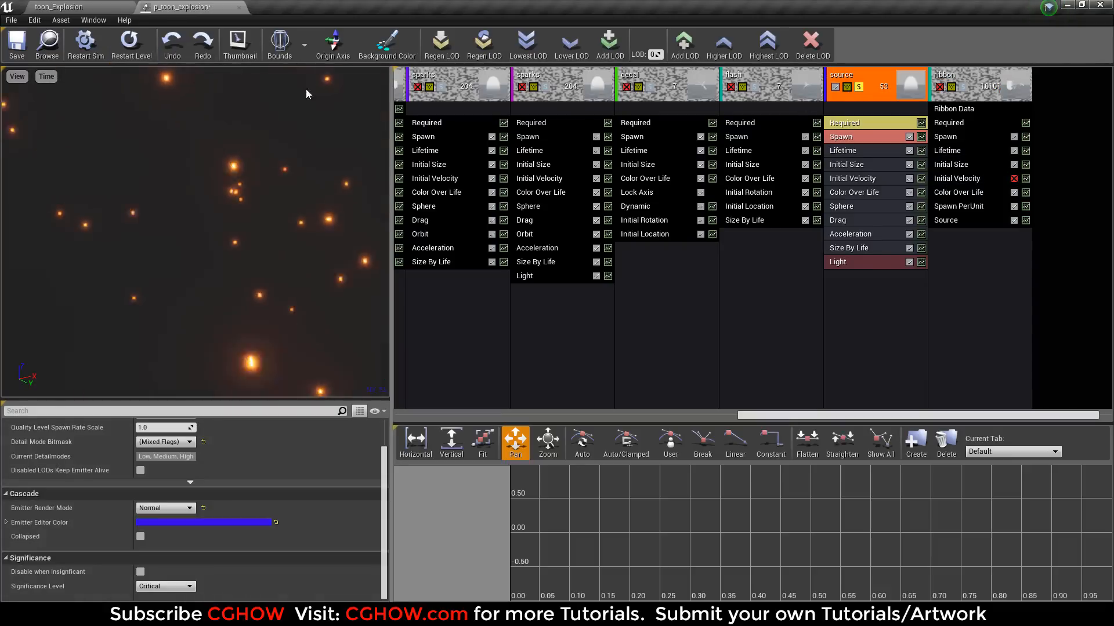
pyautogui.click(130, 52)
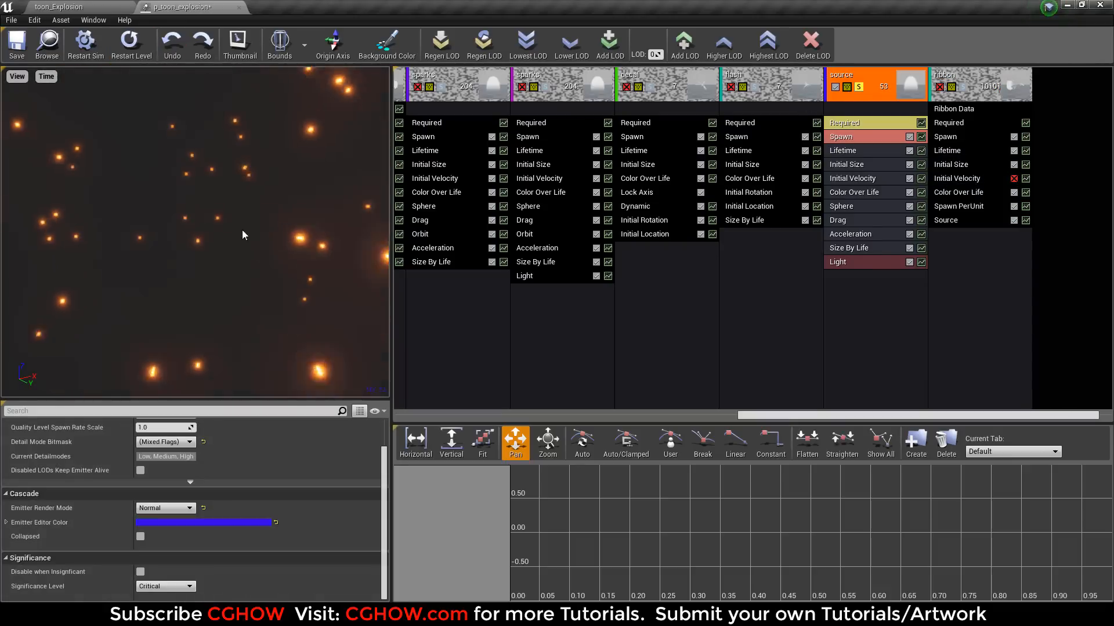
# Examine the source emitter's Acceleration module while replaying the falling particles.
pyautogui.click(850, 234)
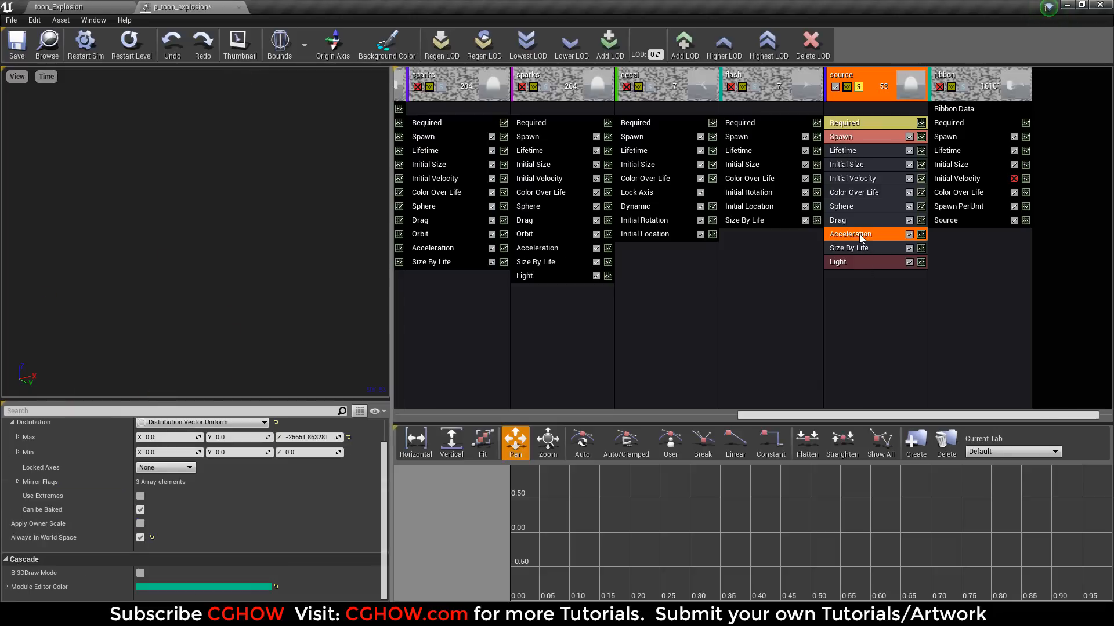
pyautogui.scroll(5, 294, 497)
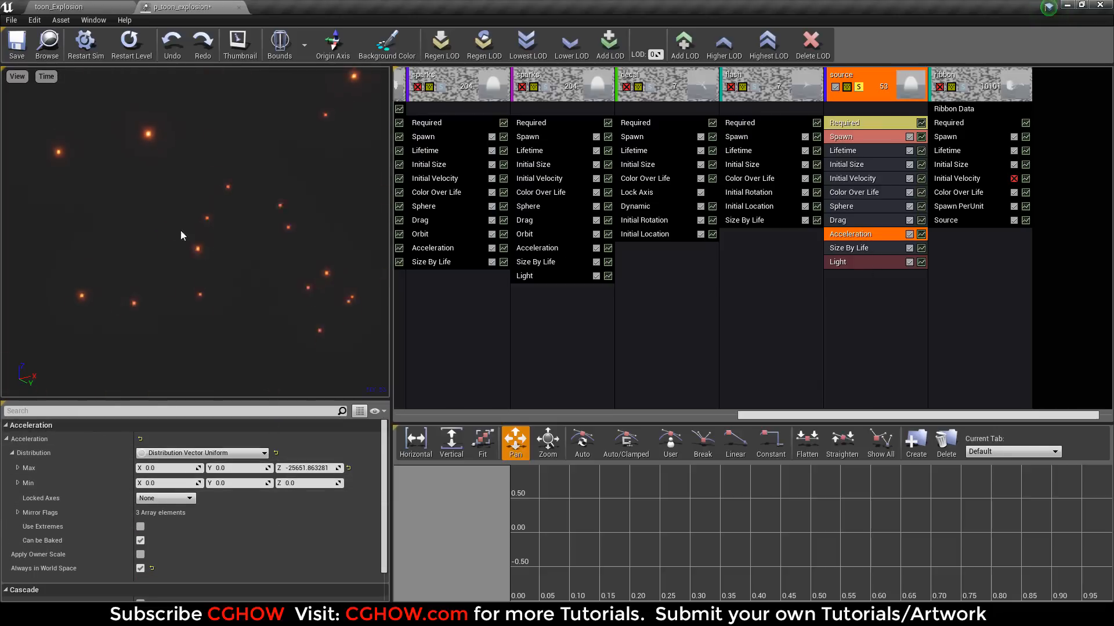
pyautogui.click(143, 57)
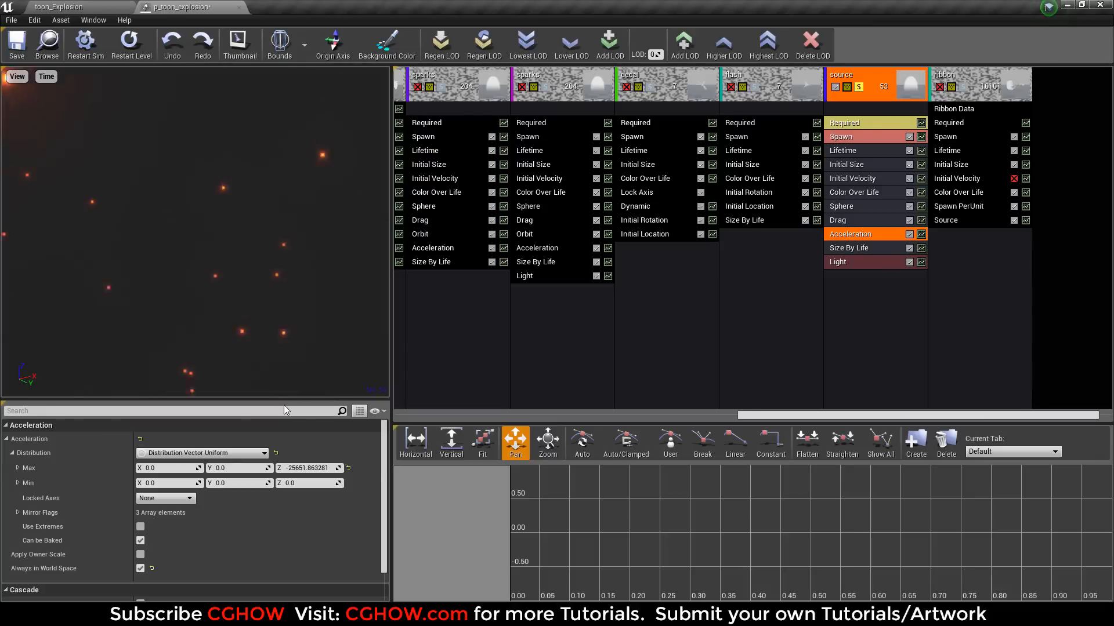
pyautogui.click(130, 42)
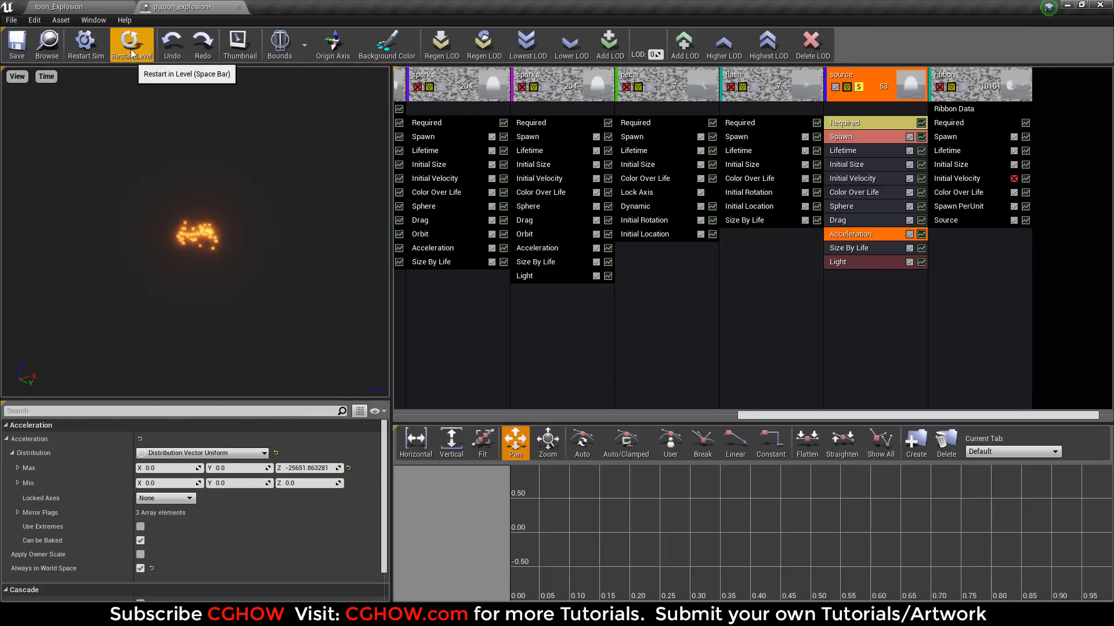
# Set the source emitter's render mode back to Lights Only, solo ribbon alongside it, and replay the trails.
pyautogui.click(848, 87)
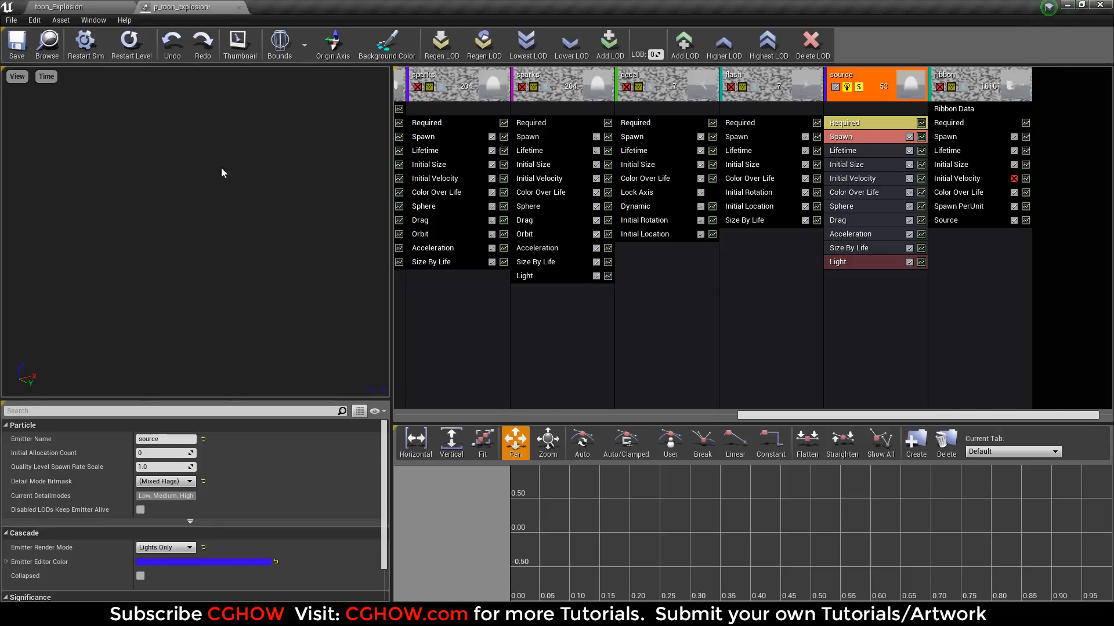
pyautogui.click(963, 87)
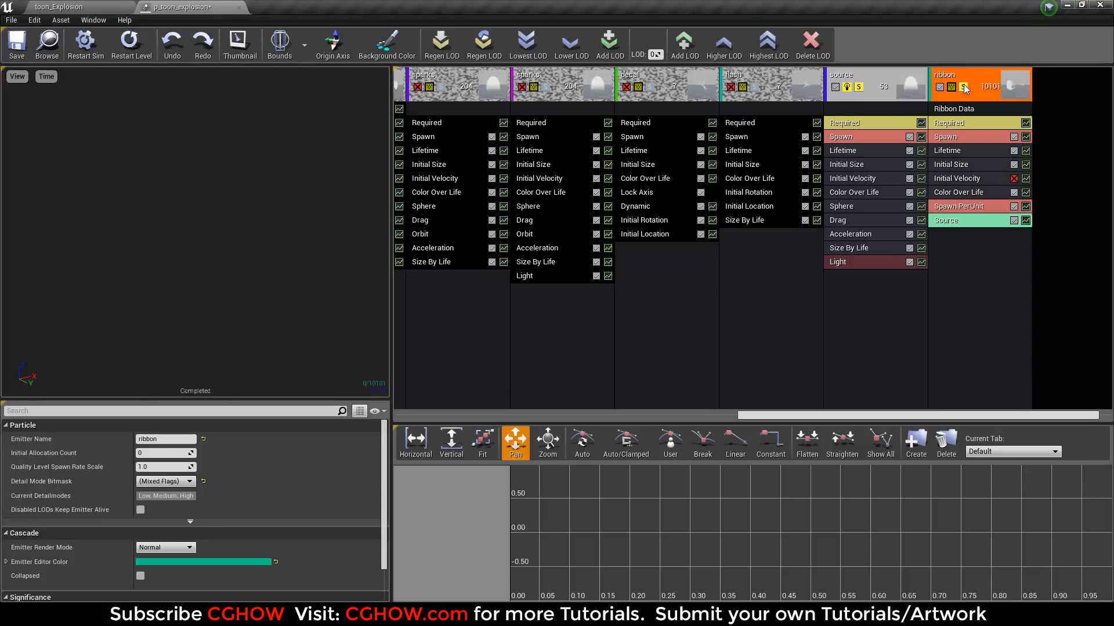
pyautogui.click(132, 45)
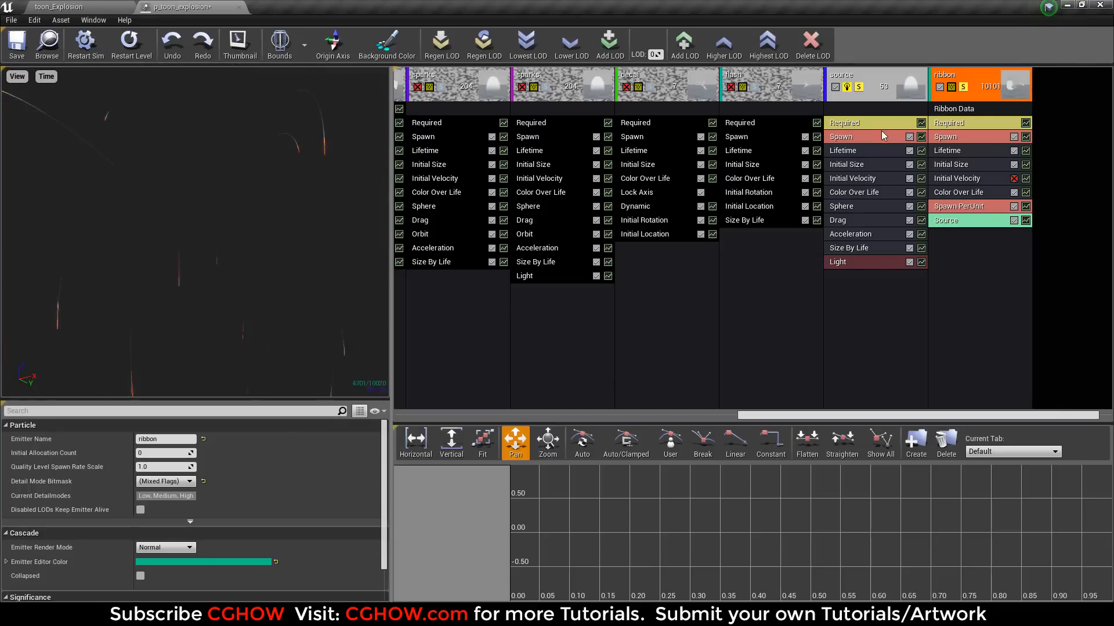
pyautogui.click(125, 51)
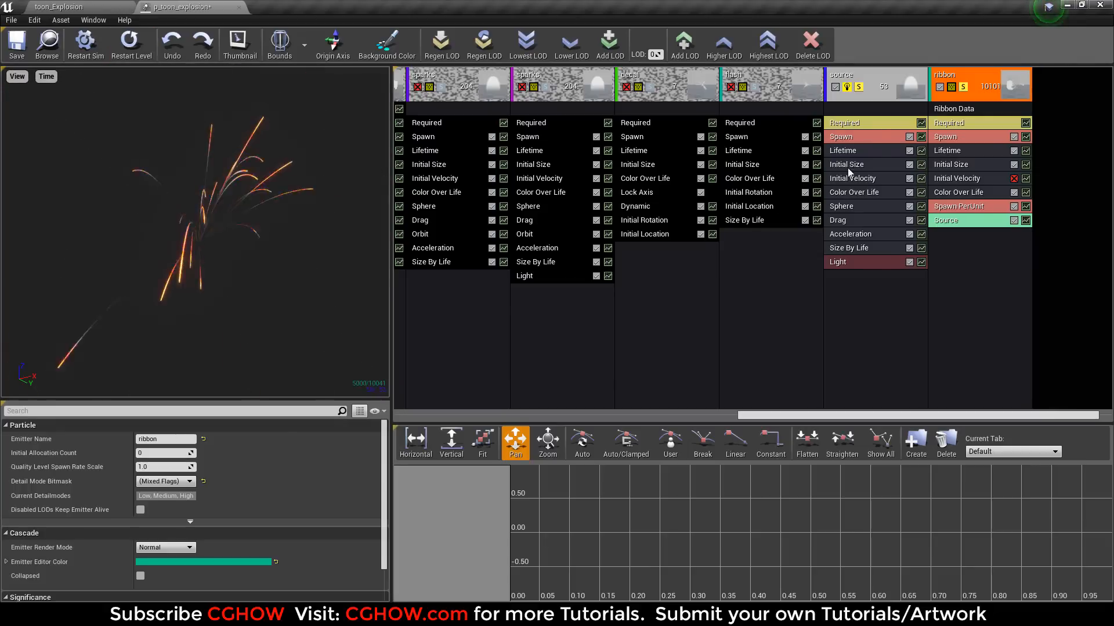
# Open the ribbon emitter's m_trails material and view the fireball texture used by its Texture Sample.
pyautogui.click(957, 123)
pyautogui.doubleClick(167, 460)
pyautogui.moveTo(604, 341); pyautogui.dragTo(743, 341, button='right')
pyautogui.moveTo(551, 320); pyautogui.dragTo(621, 323, button='right')
pyautogui.click(621, 323)
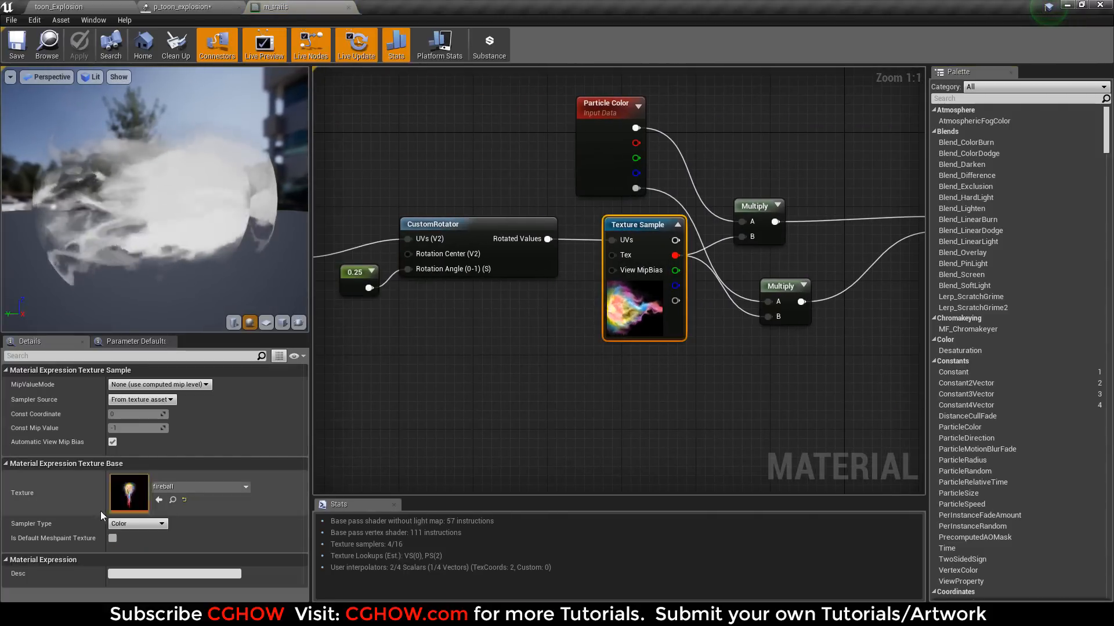
pyautogui.doubleClick(123, 493)
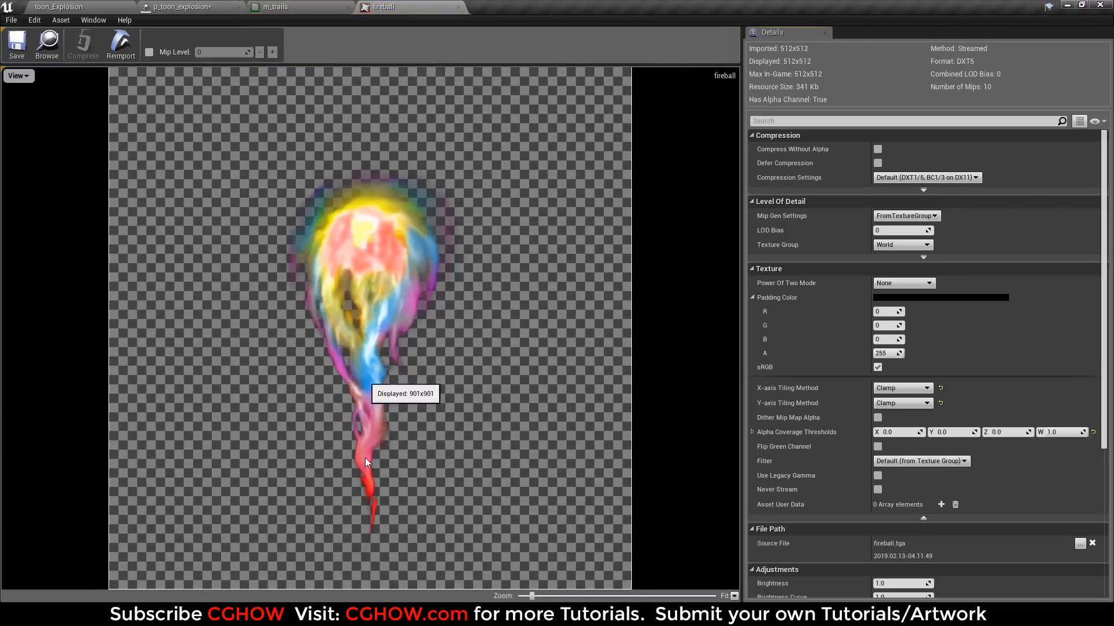
pyautogui.middleClick(373, 5)
# Inspect the CustomRotator and ScaleUVsByCenter nodes that feed the fireball Texture Sample's UVs in m_trails.
pyautogui.moveTo(494, 264); pyautogui.dragTo(569, 280, button='right')
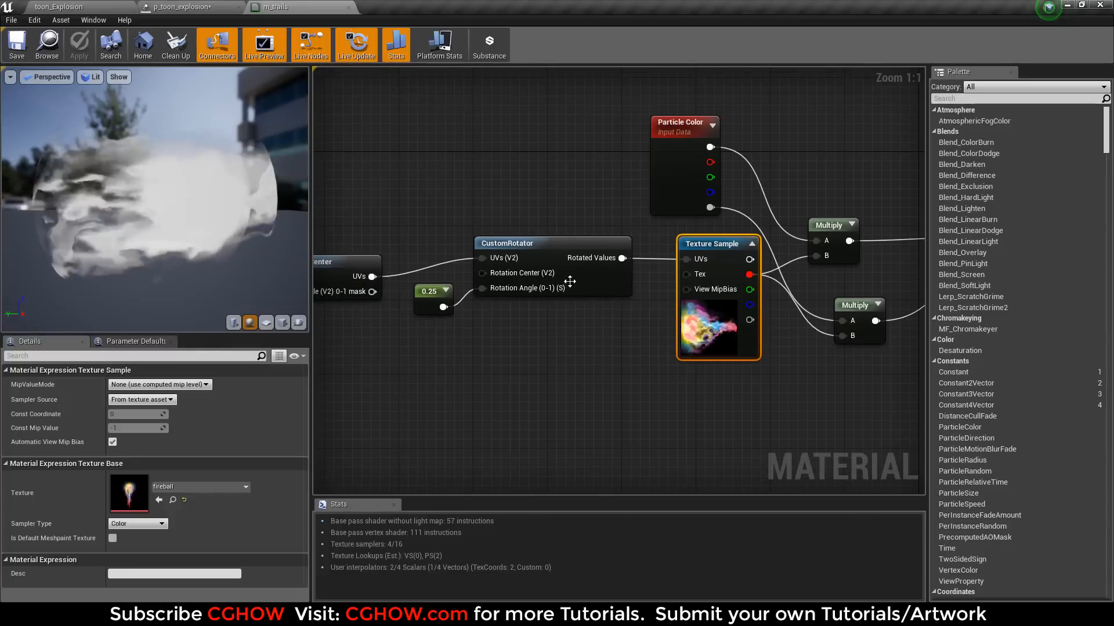
pyautogui.click(523, 244)
pyautogui.moveTo(561, 375); pyautogui.dragTo(671, 366, button='right')
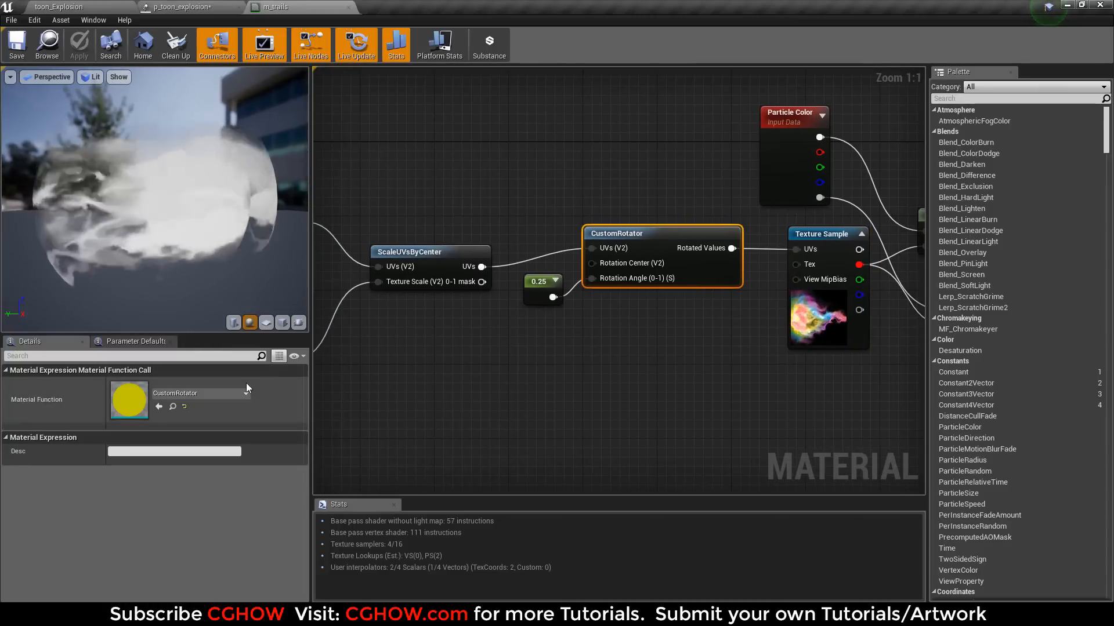
pyautogui.moveTo(518, 279); pyautogui.dragTo(606, 279, button='right')
pyautogui.click(495, 274)
pyautogui.moveTo(495, 274); pyautogui.dragTo(403, 260, button='right')
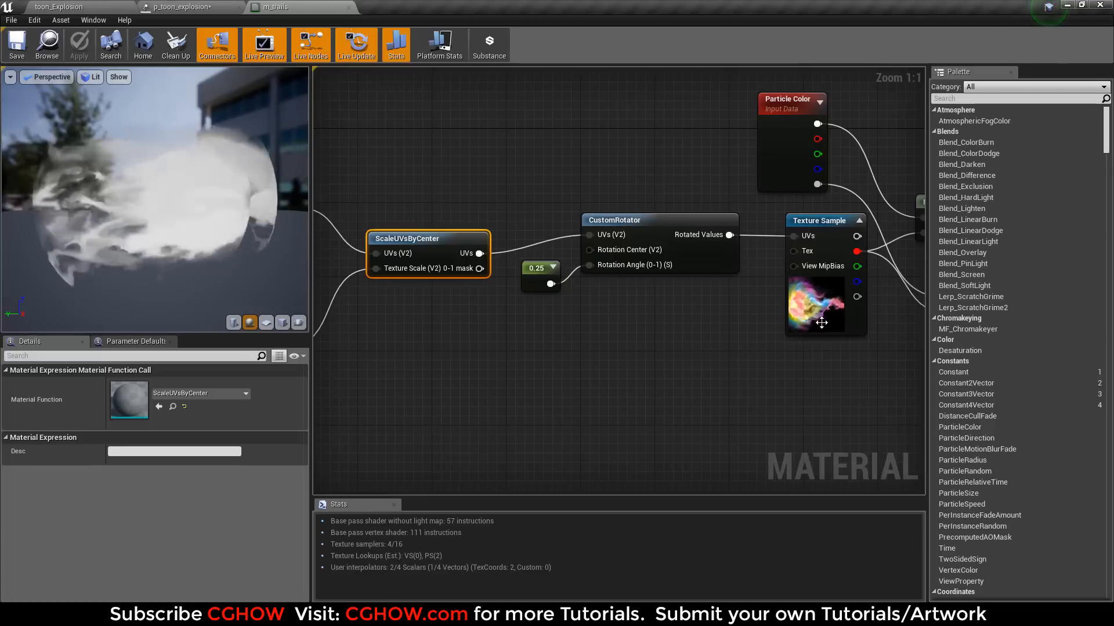
# Reopen the fireball texture from its Texture Sample node to check its orientation, and close it again.
pyautogui.click(822, 314)
pyautogui.doubleClick(137, 494)
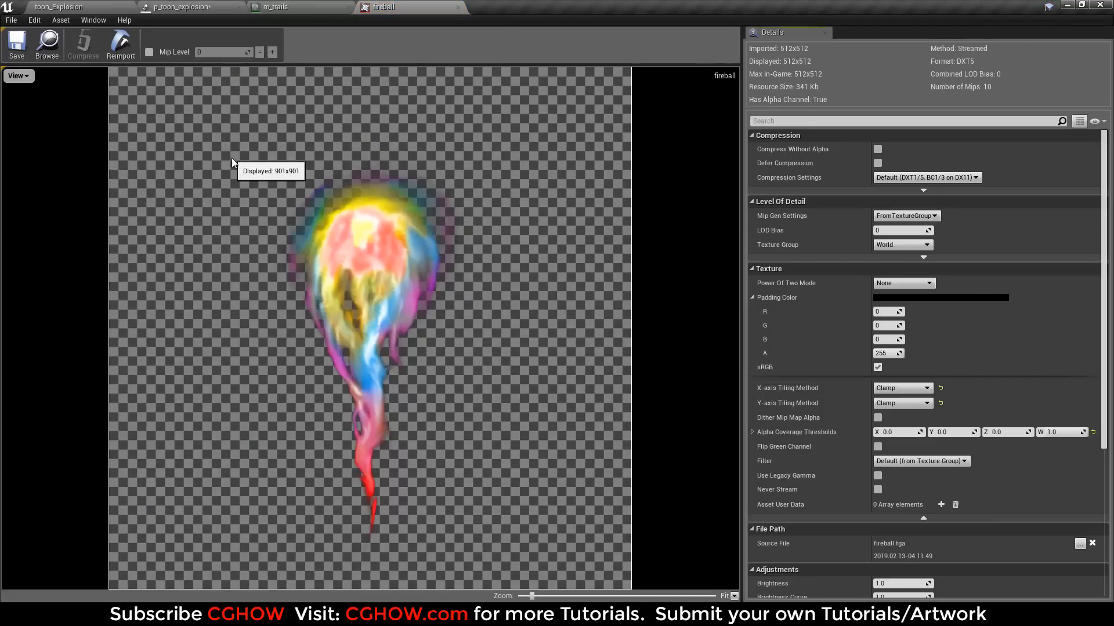
pyautogui.middleClick(393, 7)
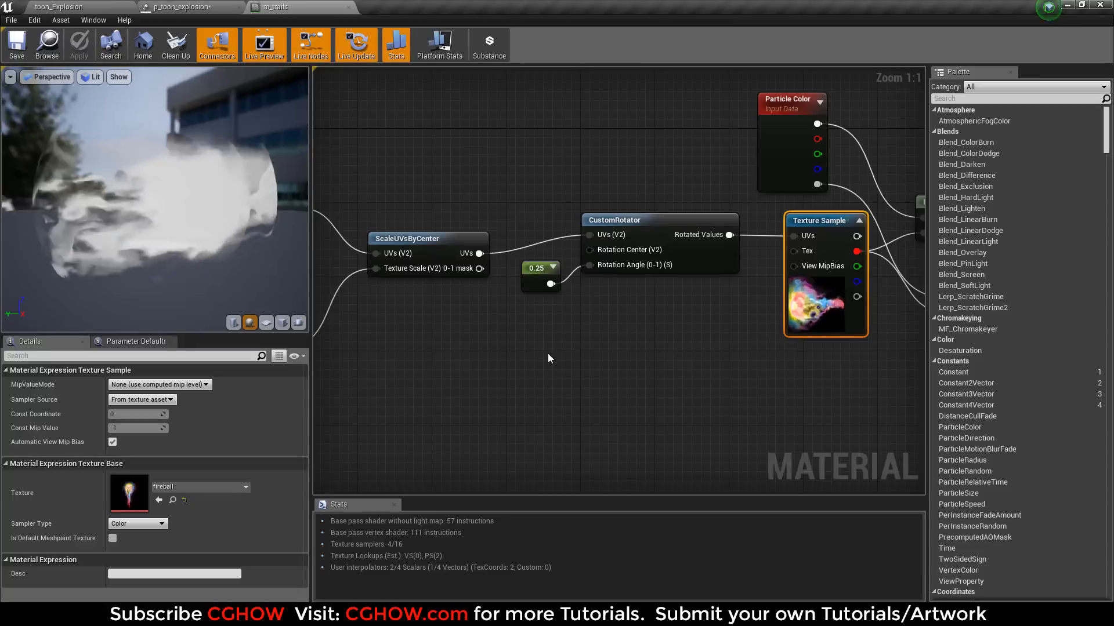
# Trace the inputs of ScaleUVsByCenter in m_trails back through the Add, Multiply, Texture Sample and Panner nodes.
pyautogui.click(428, 238)
pyautogui.moveTo(428, 239); pyautogui.dragTo(534, 217, button='right')
pyautogui.moveTo(512, 350); pyautogui.dragTo(741, 395, button='right')
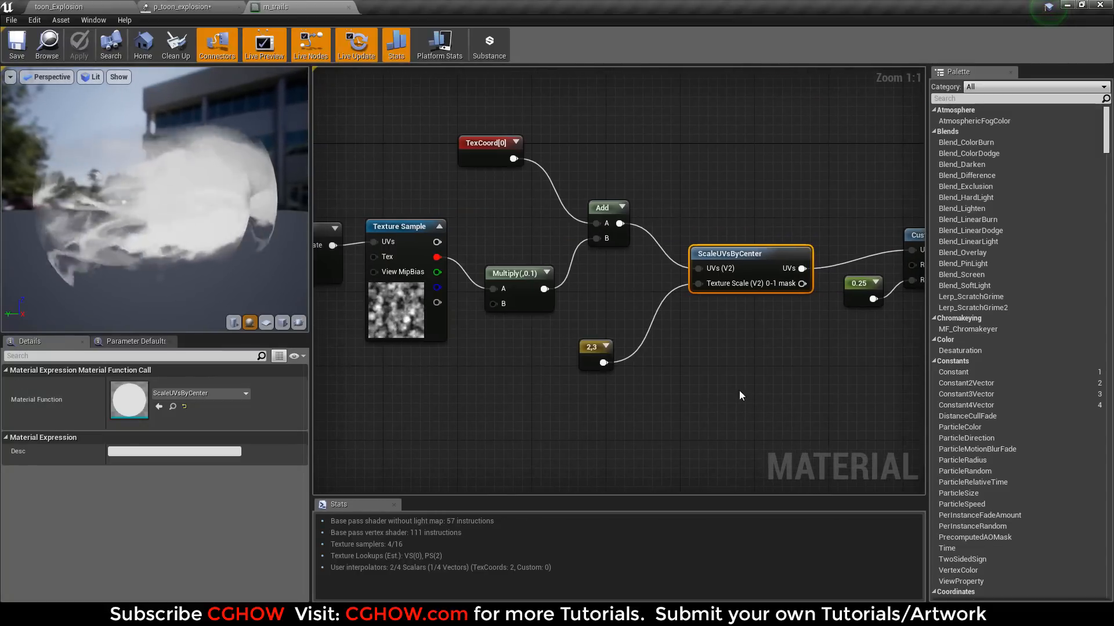
pyautogui.moveTo(457, 382); pyautogui.dragTo(577, 385, button='right')
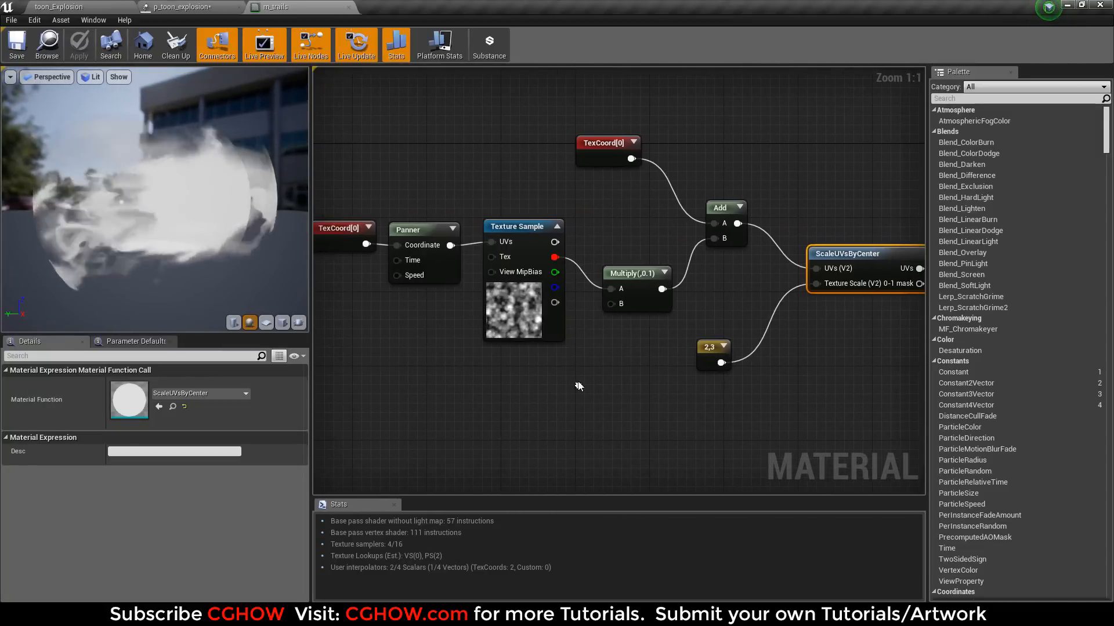
# Preview the m_trails material on a cube, orbit around it, and close the material.
pyautogui.click(282, 323)
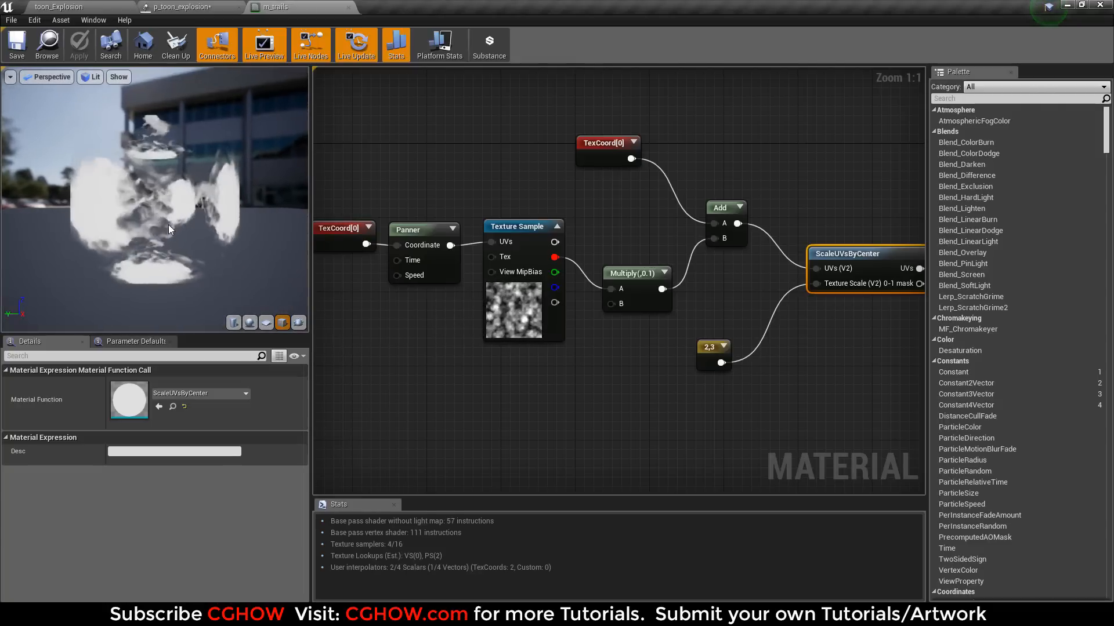
pyautogui.moveTo(168, 224); pyautogui.dragTo(220, 237)
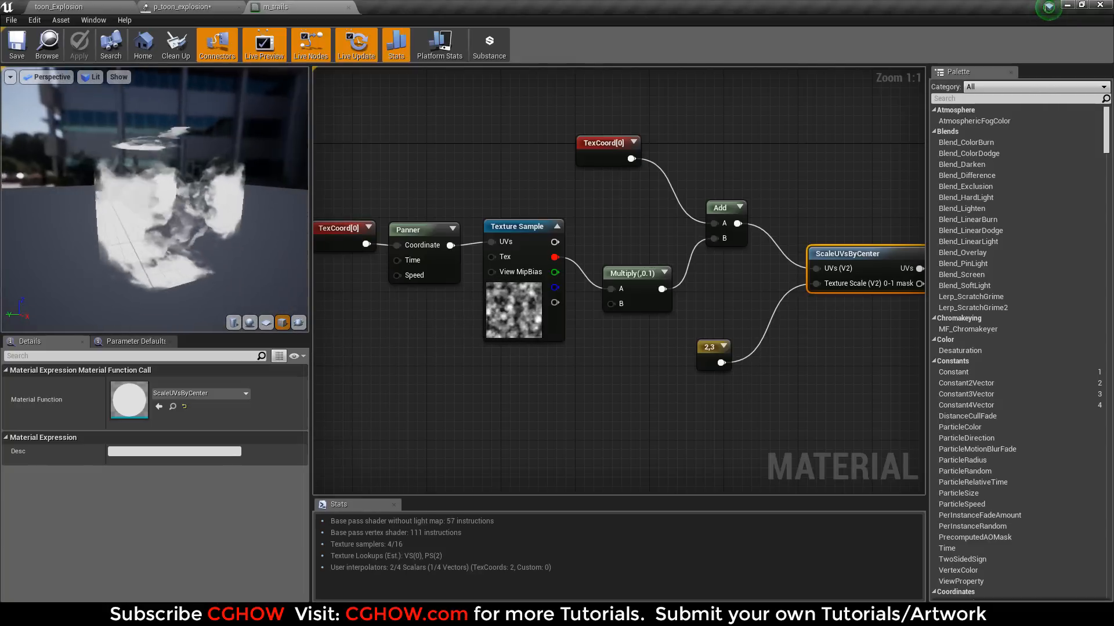
pyautogui.click(347, 7)
# Check where New Ribbon Data is offered among the TypeData modules, and review the Source Name in the ribbon's Source module.
pyautogui.click(963, 221)
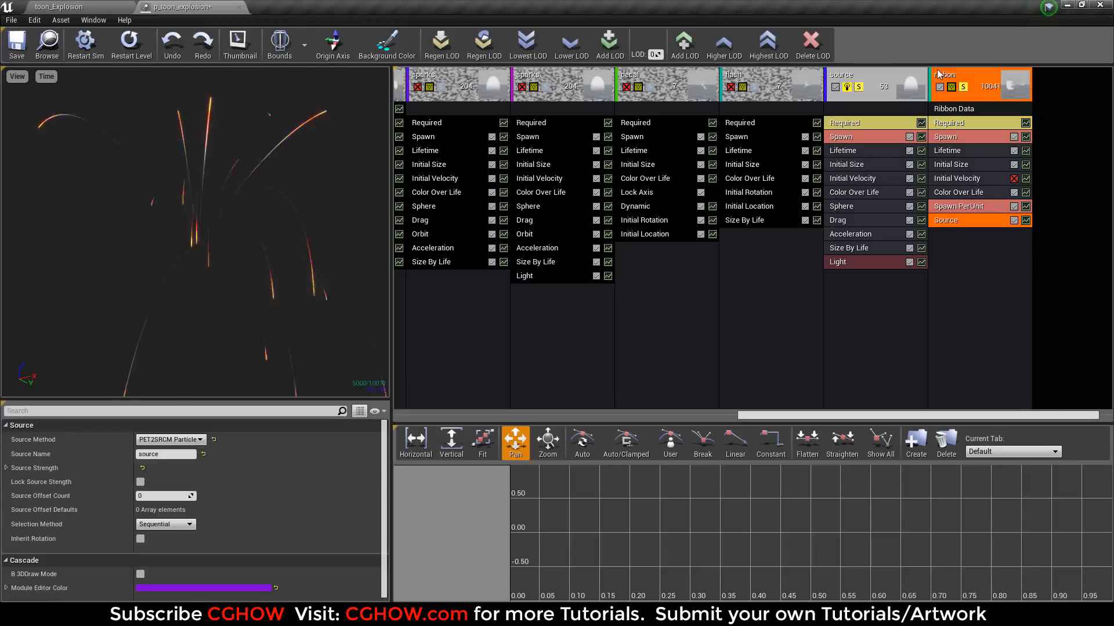
pyautogui.rightClick(967, 124)
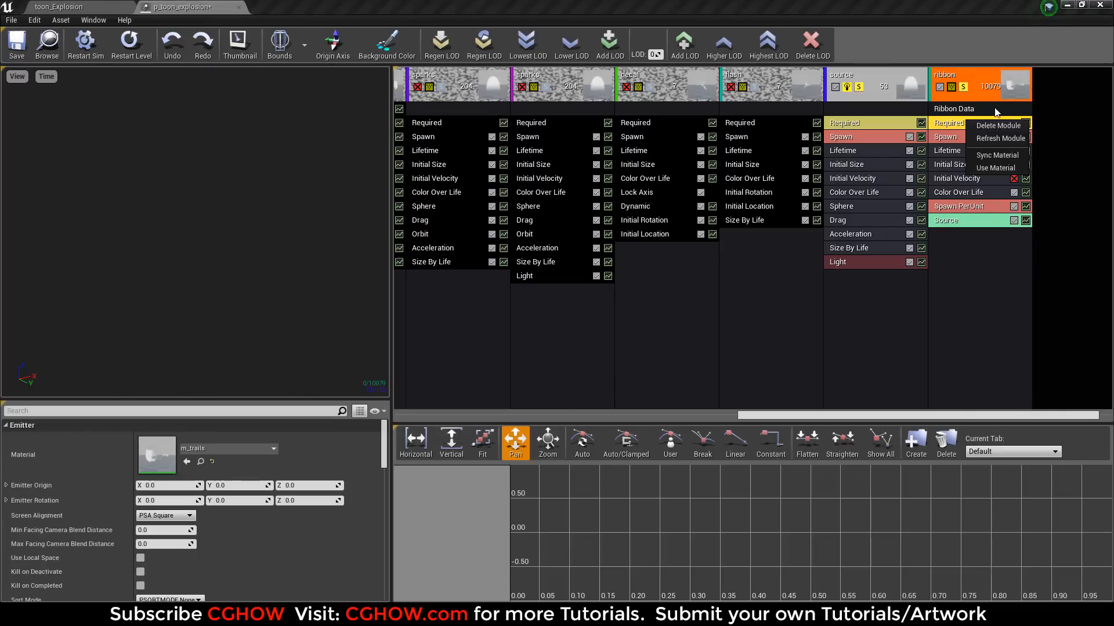
pyautogui.rightClick(865, 110)
pyautogui.moveTo(923, 146)
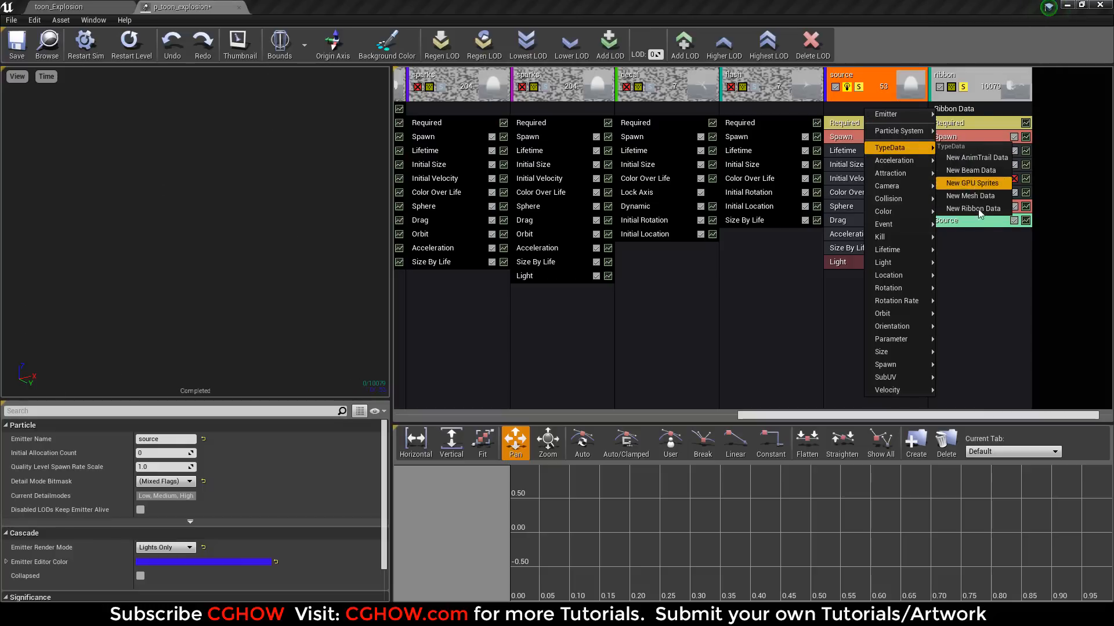
pyautogui.click(946, 220)
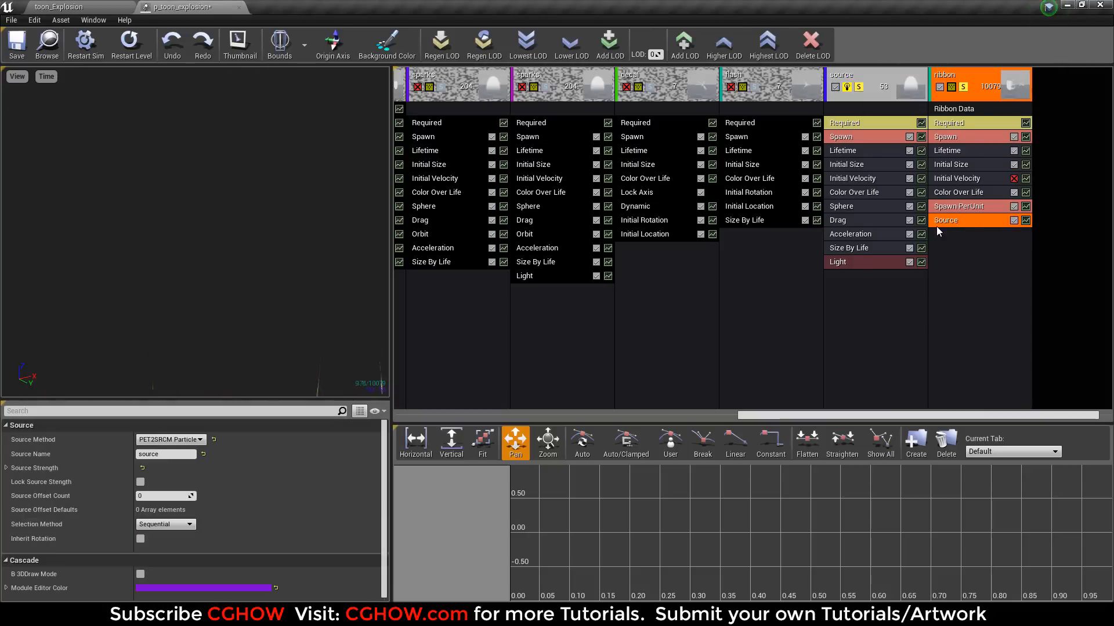
pyautogui.click(167, 454)
# Review the ribbon emitter's Ribbon Data trail settings and Color Over Life points while replaying the trails.
pyautogui.click(957, 109)
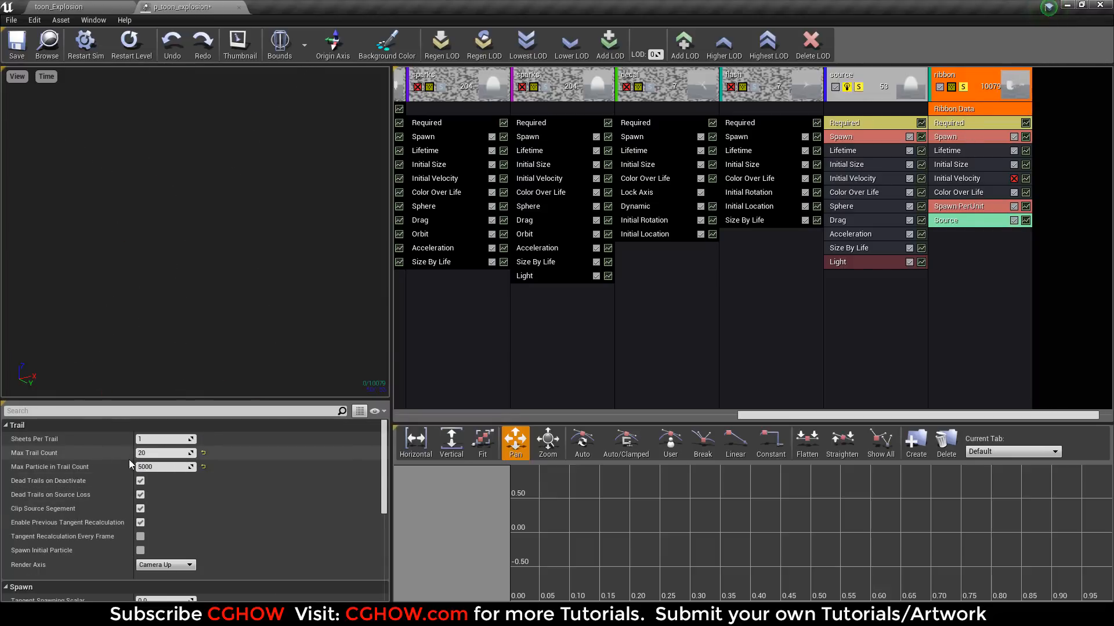
pyautogui.click(127, 55)
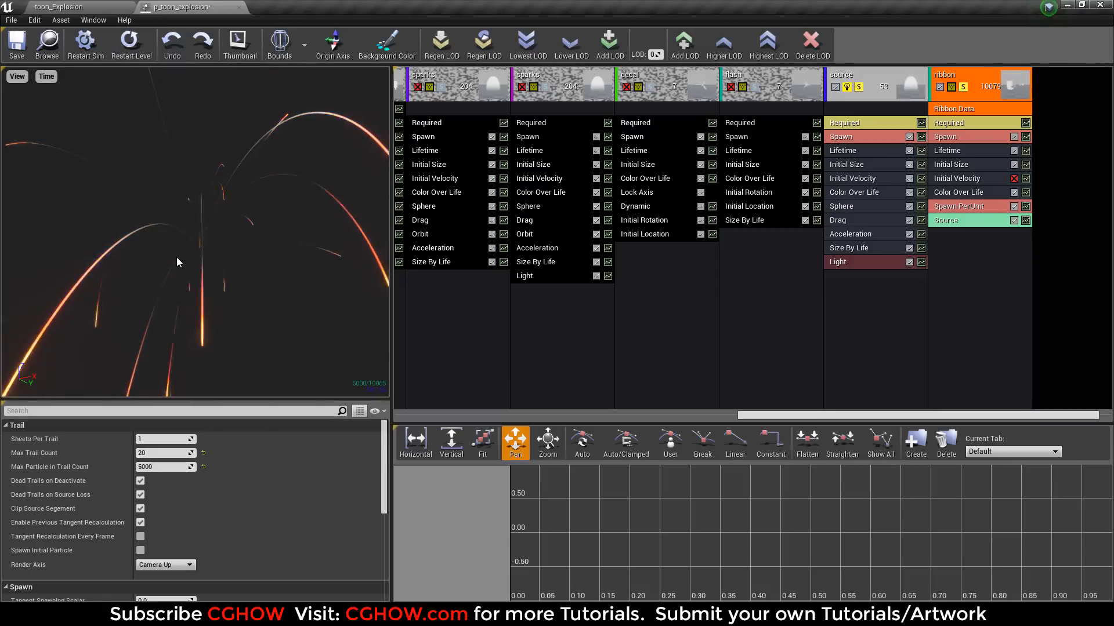
pyautogui.click(963, 193)
pyautogui.scroll(-5, 135, 457)
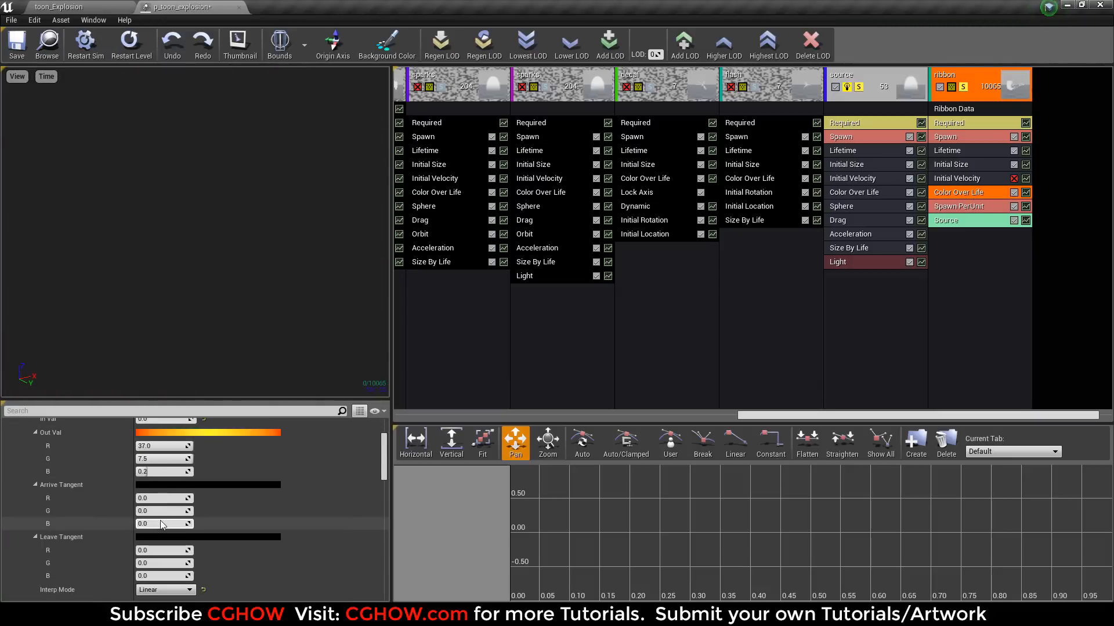
pyautogui.click(130, 45)
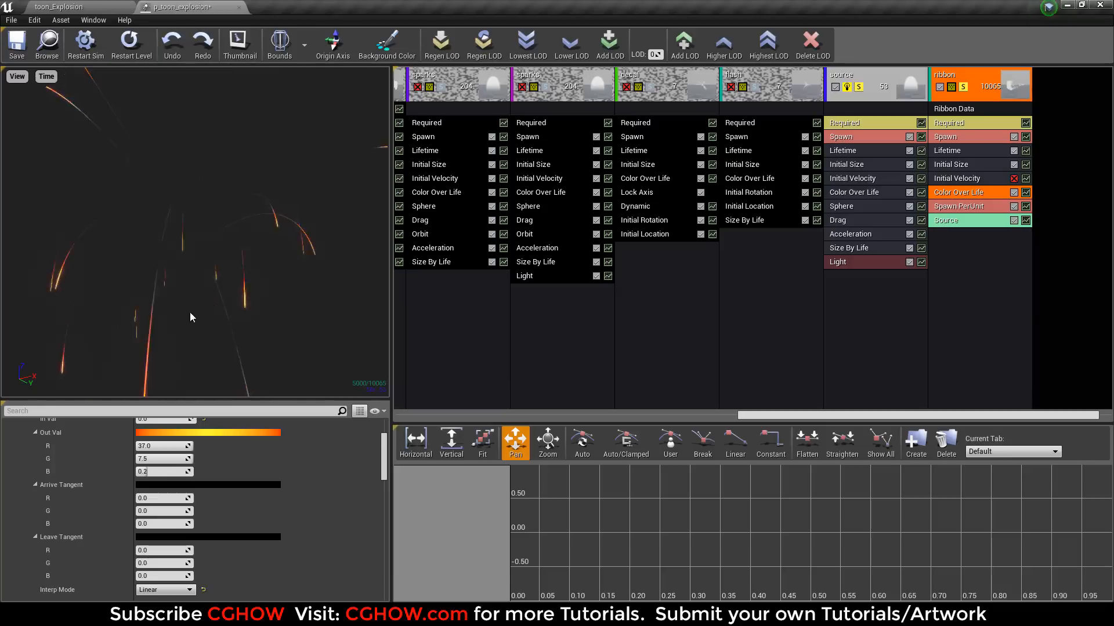
pyautogui.scroll(-5, 207, 538)
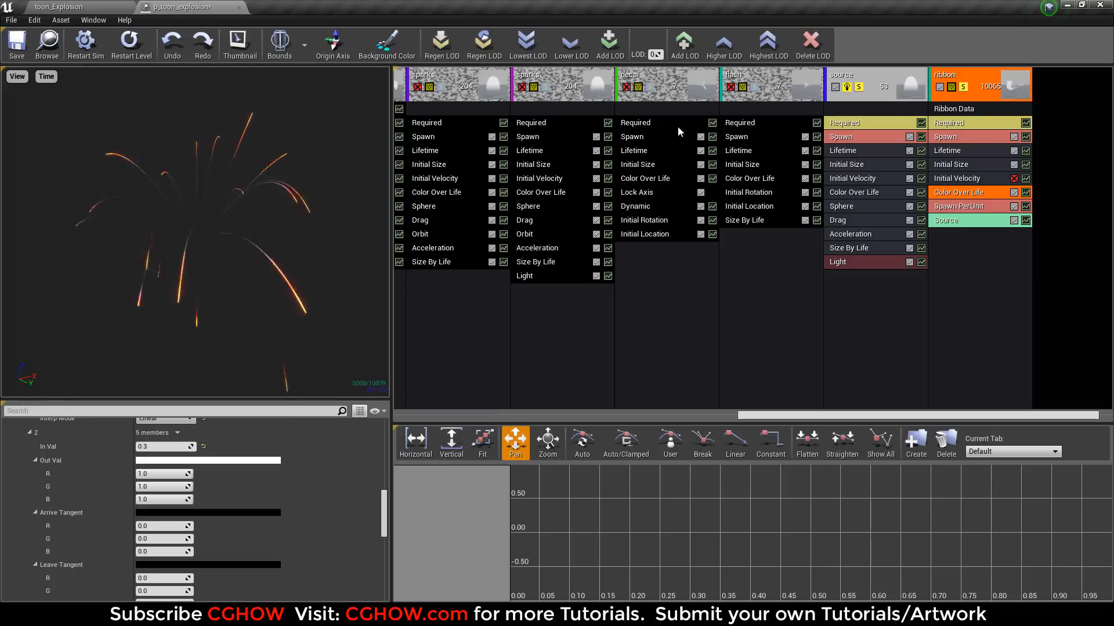
# Turn off soloing on the ribbon and source emitters, save p_toon_explosion, and replay the full explosion in the level.
pyautogui.click(964, 88)
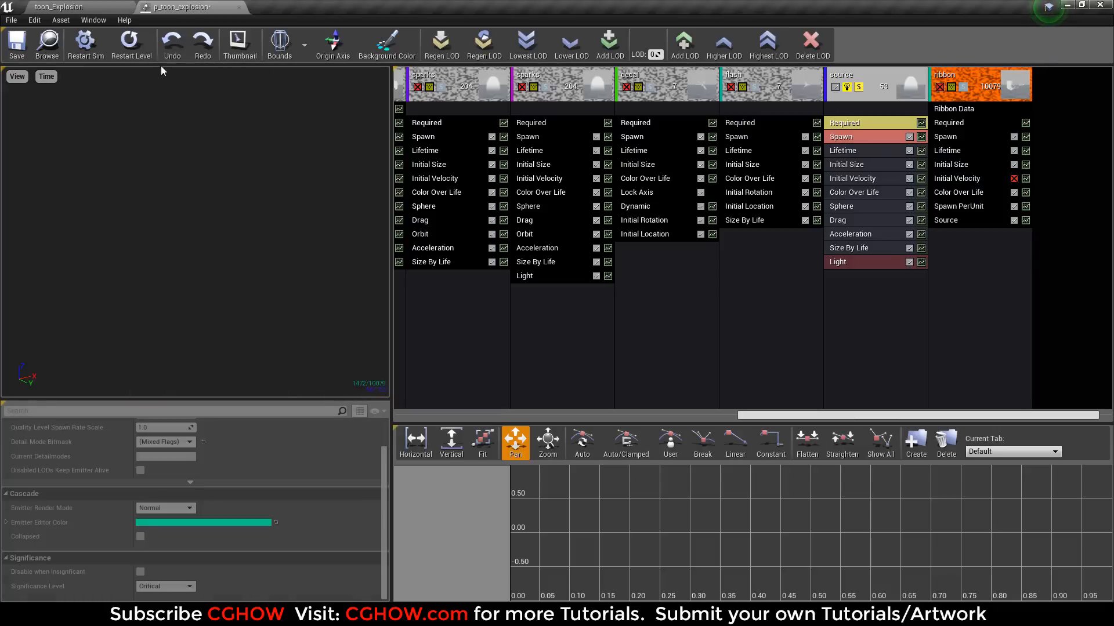
pyautogui.click(17, 43)
pyautogui.click(131, 44)
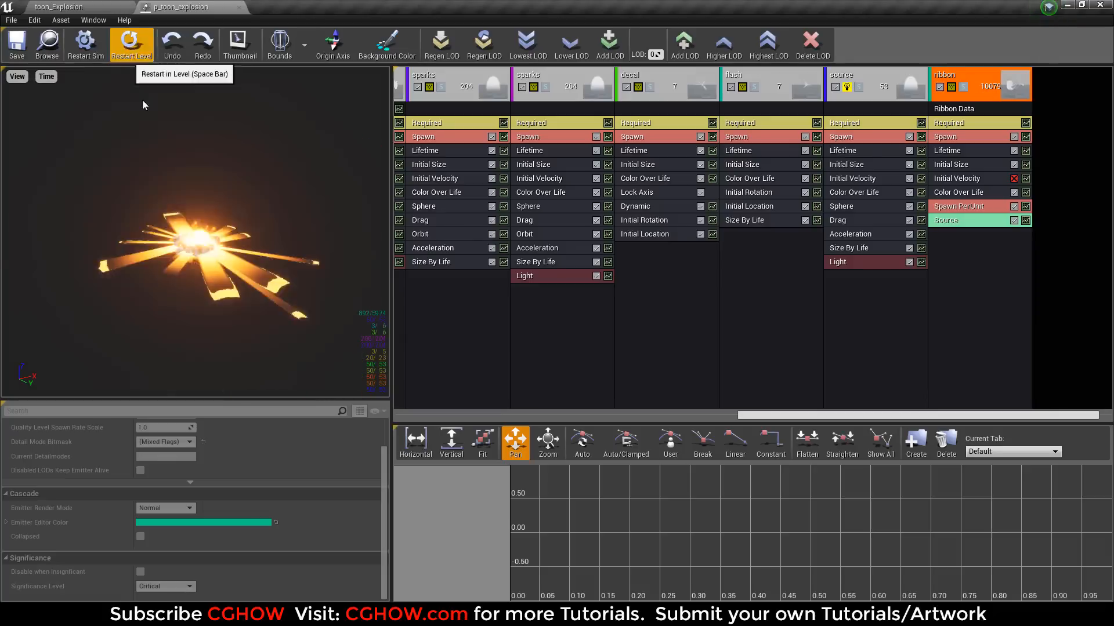
pyautogui.click(123, 47)
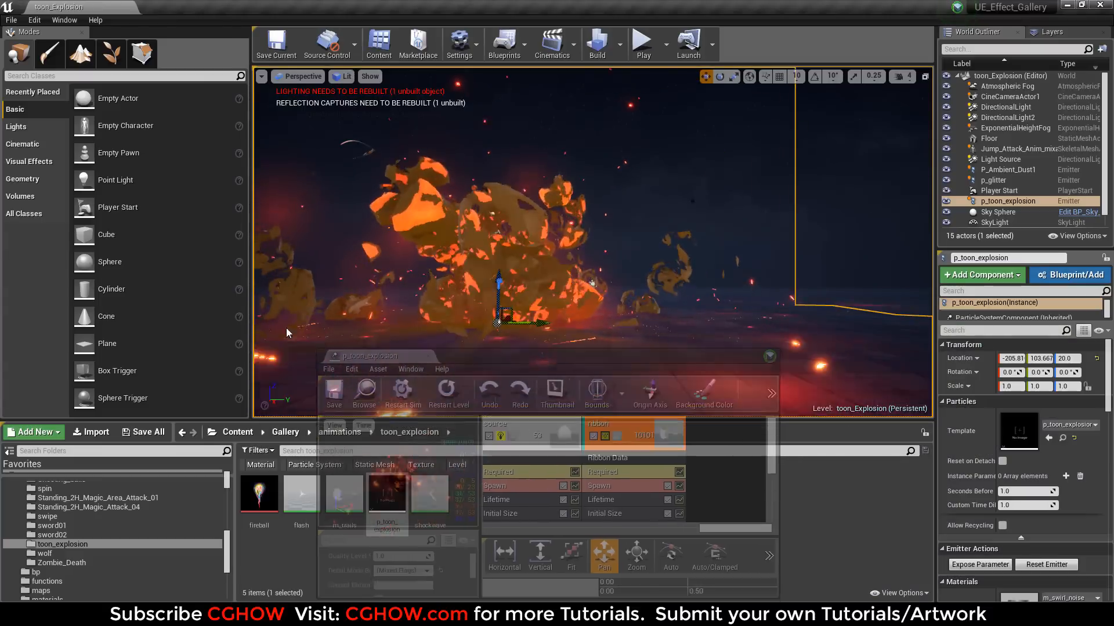
# Widen the level viewport by narrowing the World Outliner and Details area, and select Sky Sphere instead of the explosion.
pyautogui.moveTo(286, 328); pyautogui.dragTo(226, 329)
pyautogui.moveTo(935, 226); pyautogui.dragTo(1040, 226)
pyautogui.click(1067, 212)
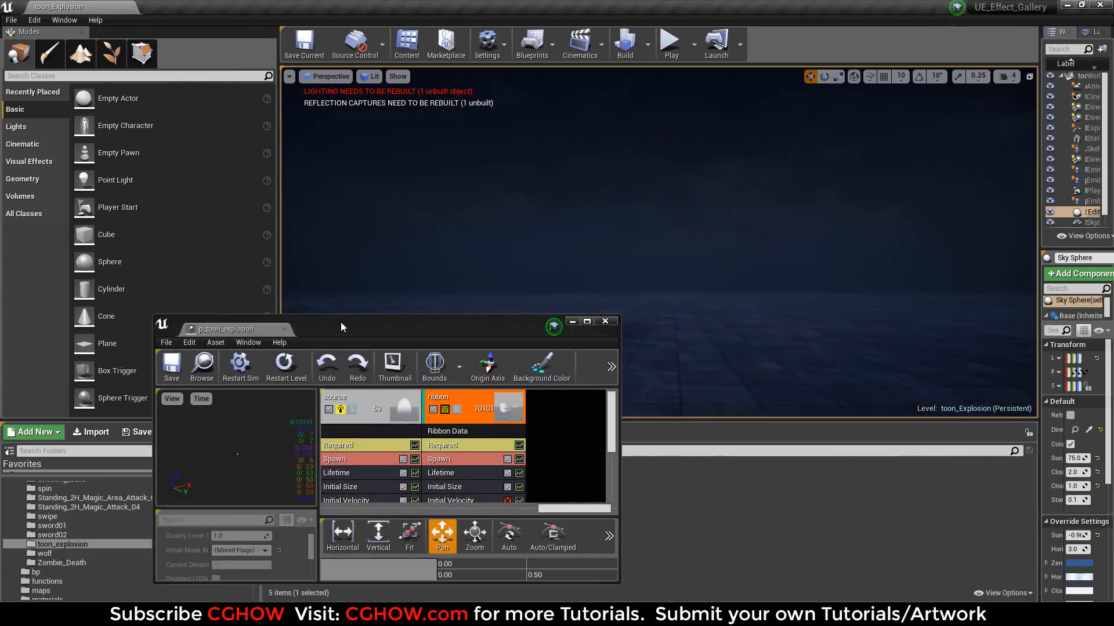
# Arrange the p_toon_explosion window as a wide, short strip below the level viewport.
pyautogui.moveTo(343, 326); pyautogui.dragTo(193, 336)
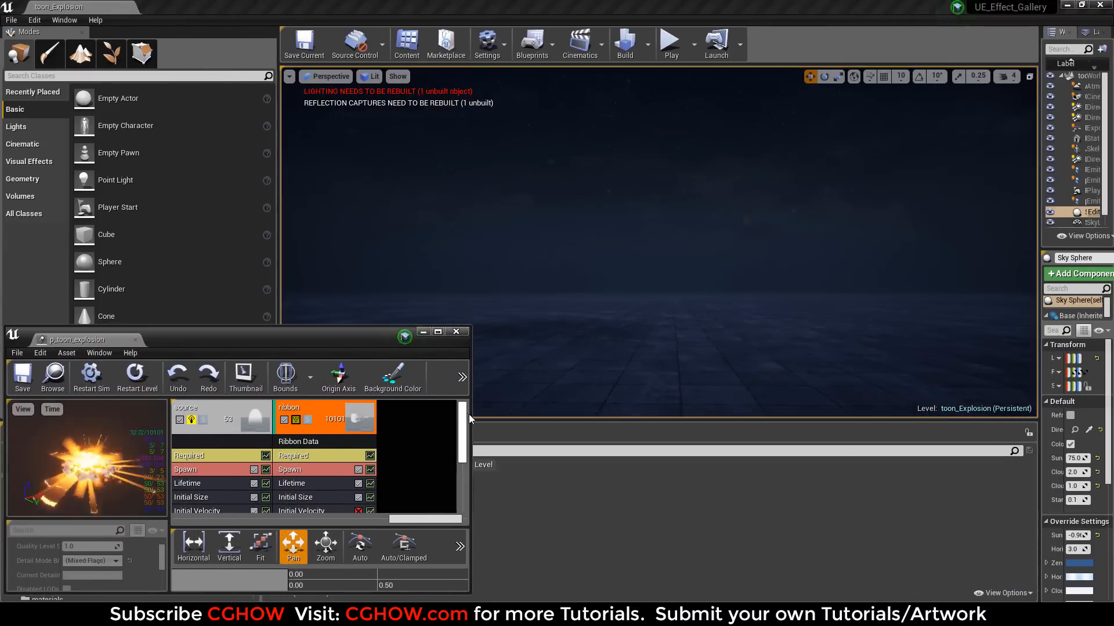
pyautogui.moveTo(470, 414); pyautogui.dragTo(1106, 470)
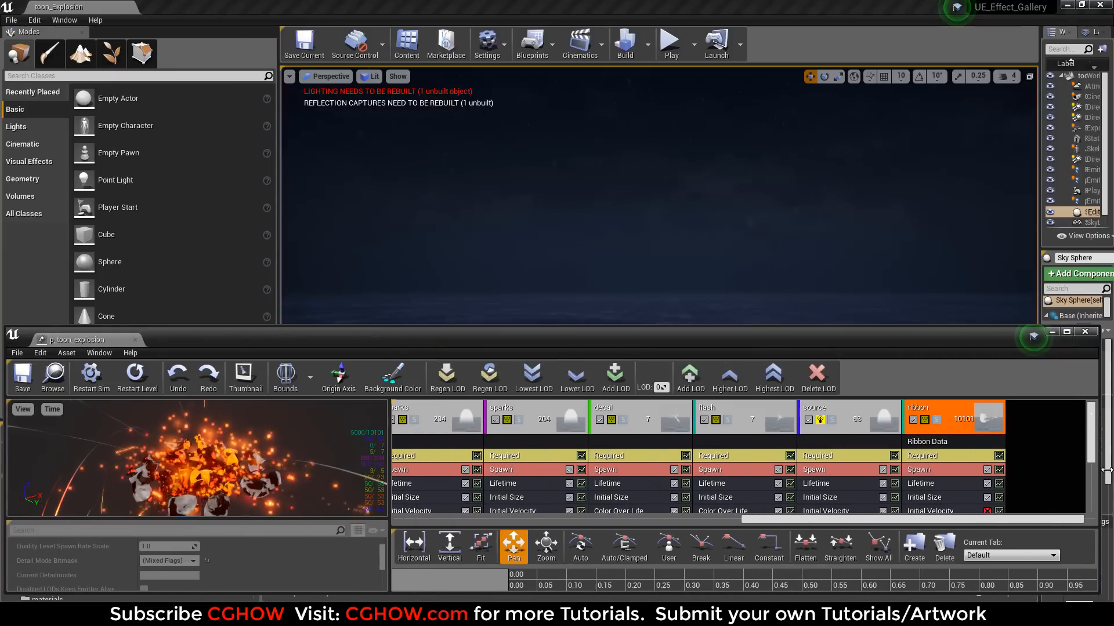
pyautogui.moveTo(811, 331); pyautogui.dragTo(810, 425)
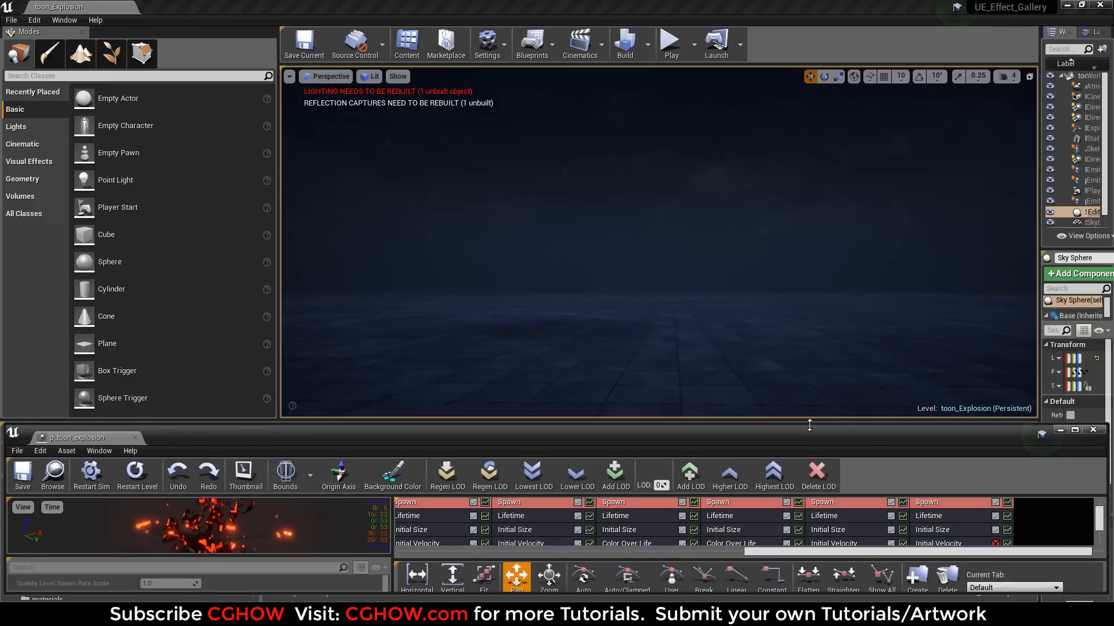
# Solo the rock01 emitter at the start of the emitter list and replay it several times in the level.
pyautogui.moveTo(797, 551); pyautogui.dragTo(368, 576)
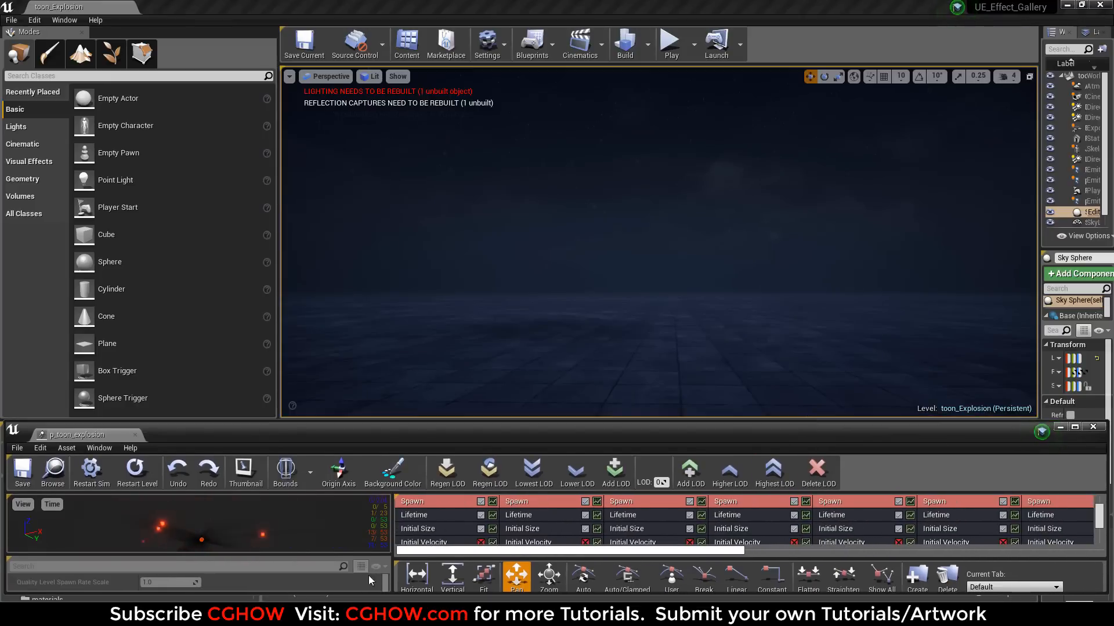
pyautogui.scroll(2, 1098, 524)
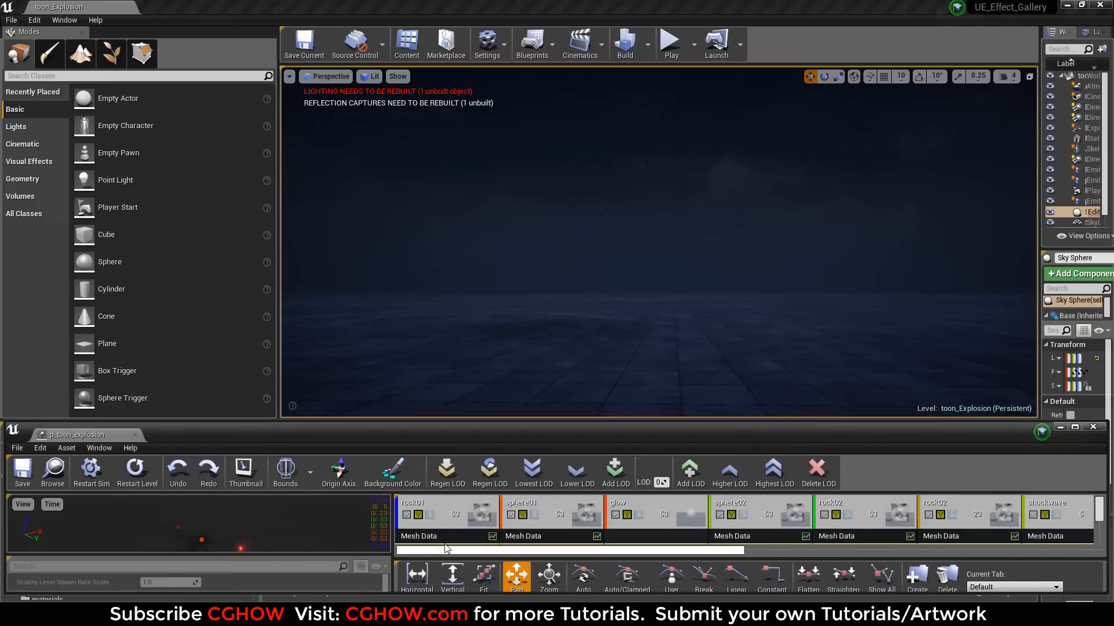
pyautogui.click(430, 515)
pyautogui.click(134, 476)
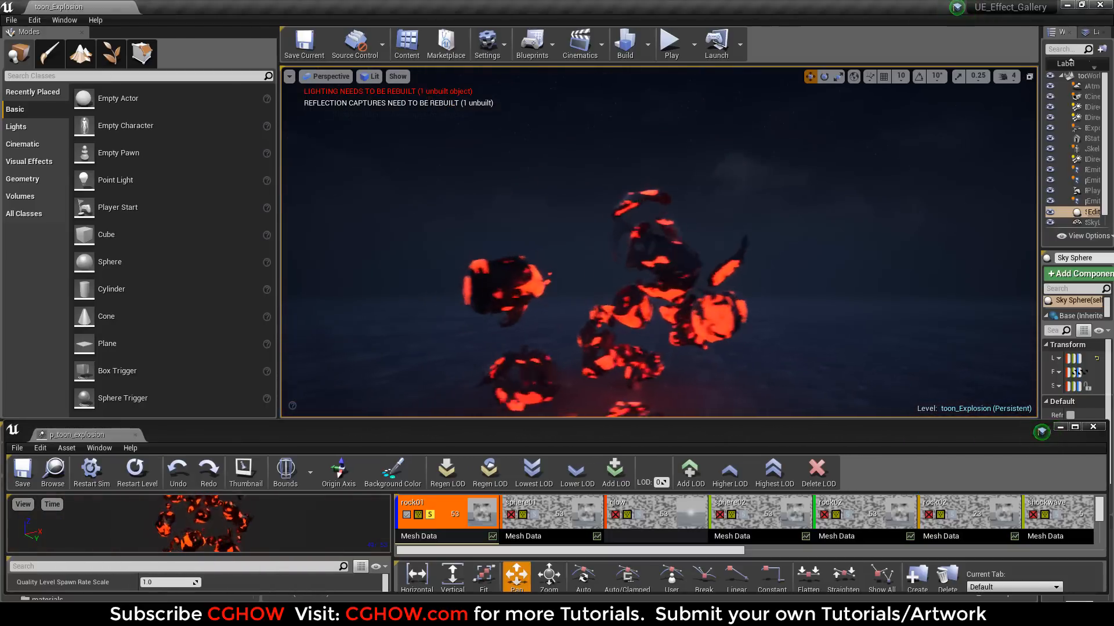
pyautogui.click(127, 477)
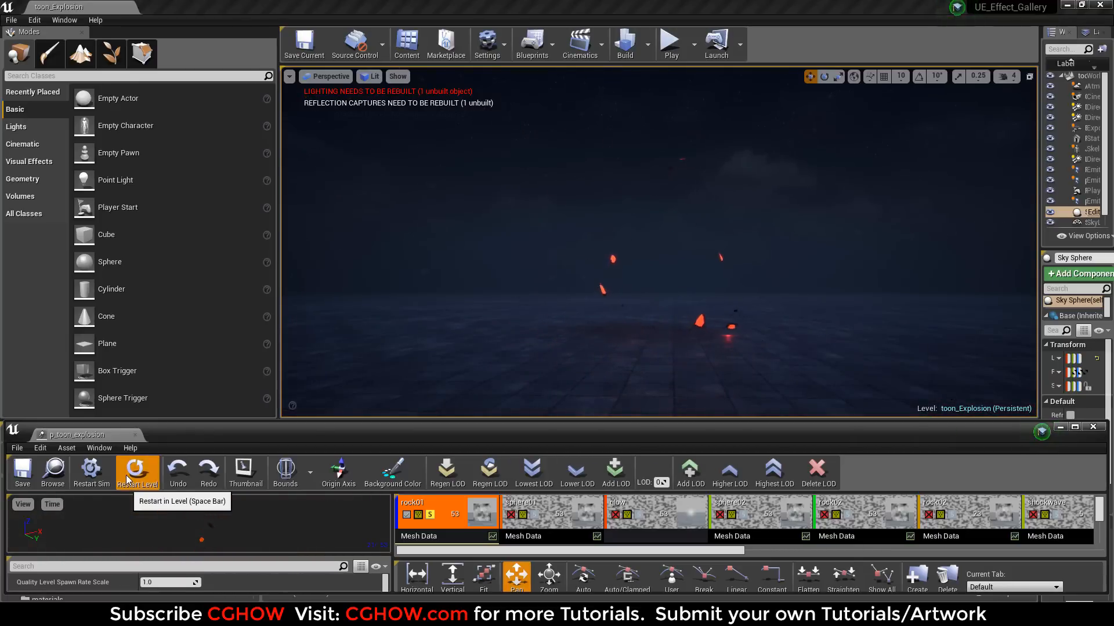
pyautogui.click(127, 479)
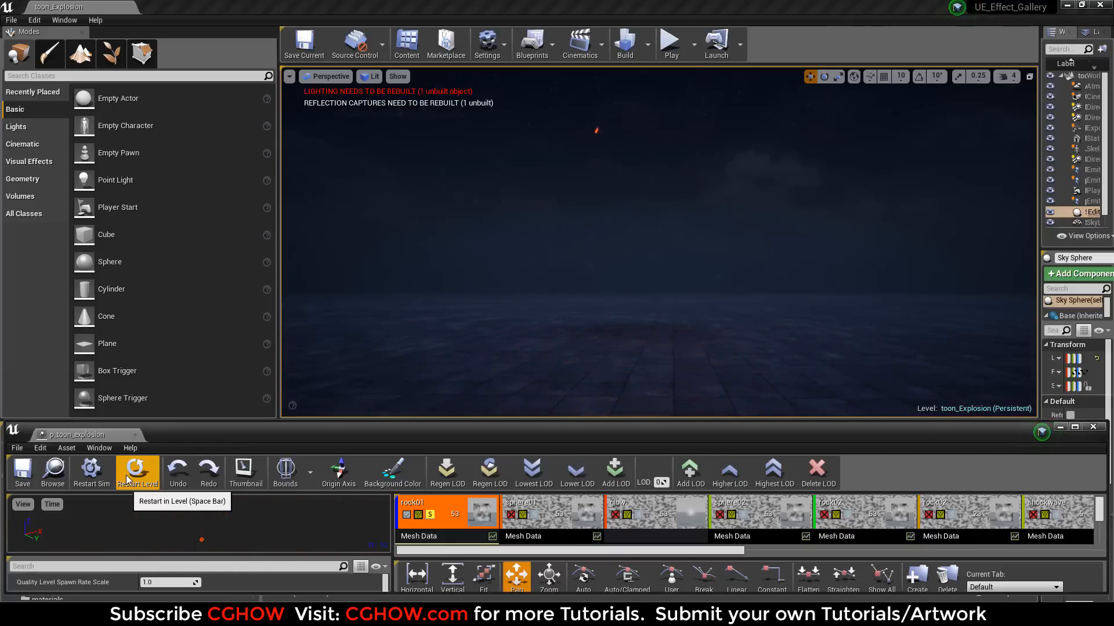
pyautogui.click(127, 479)
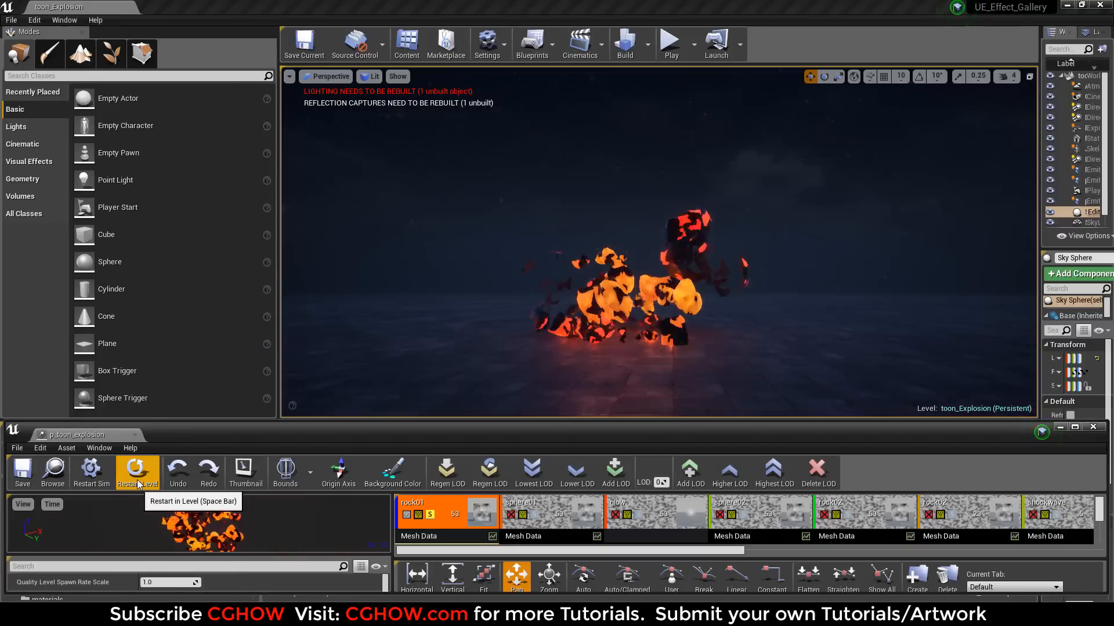
pyautogui.click(127, 479)
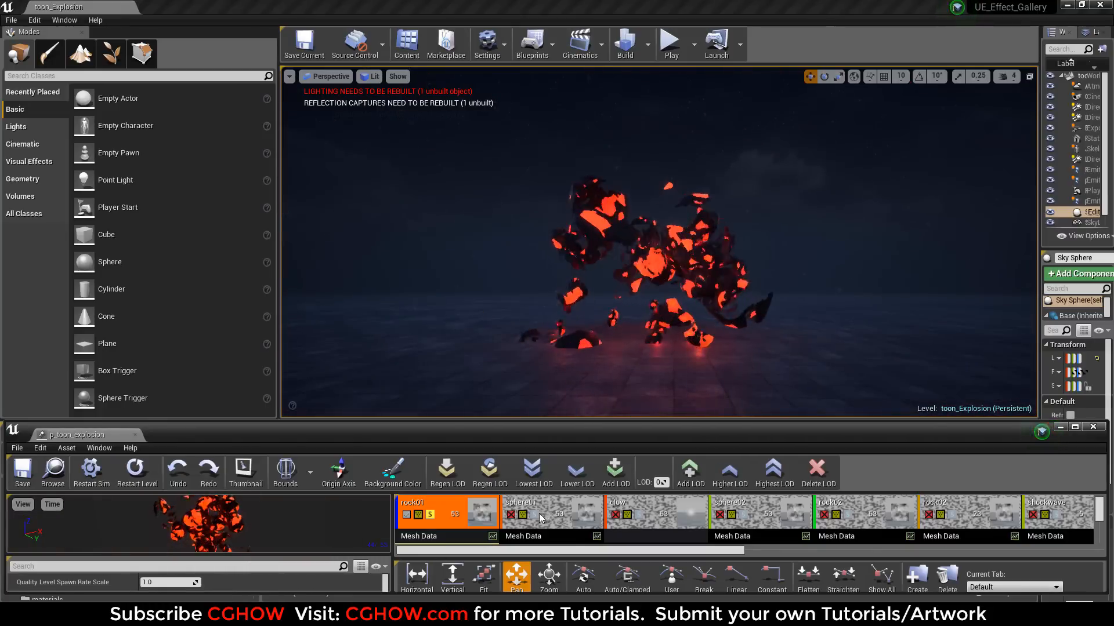
# Solo the sphere01 emitter alongside rock01 and replay the combined effect in the level.
pyautogui.click(536, 518)
pyautogui.click(150, 485)
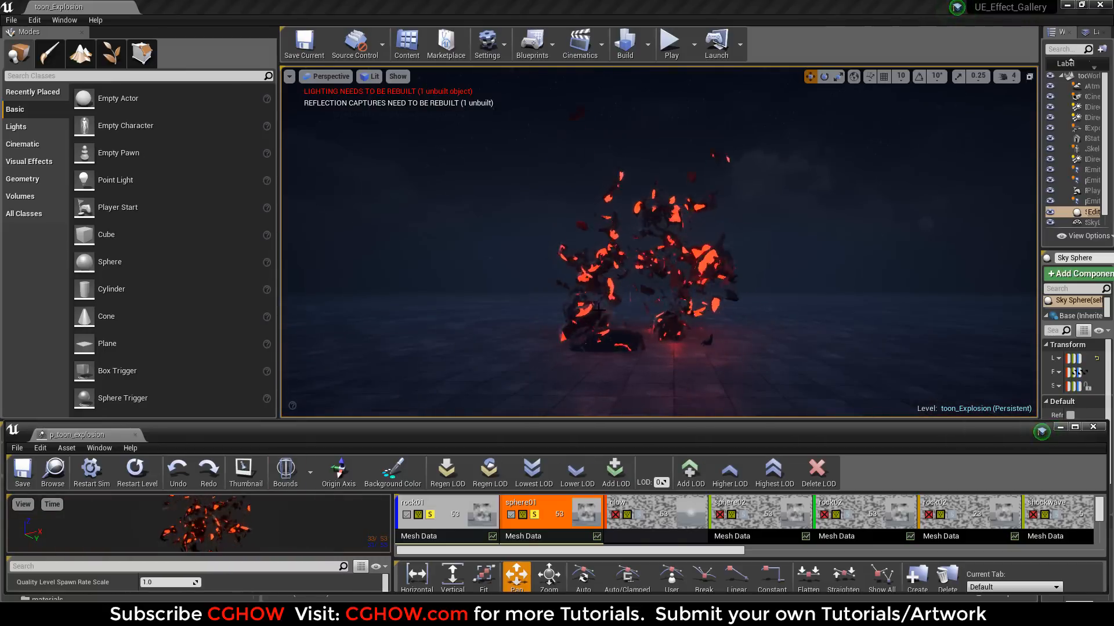
pyautogui.click(134, 473)
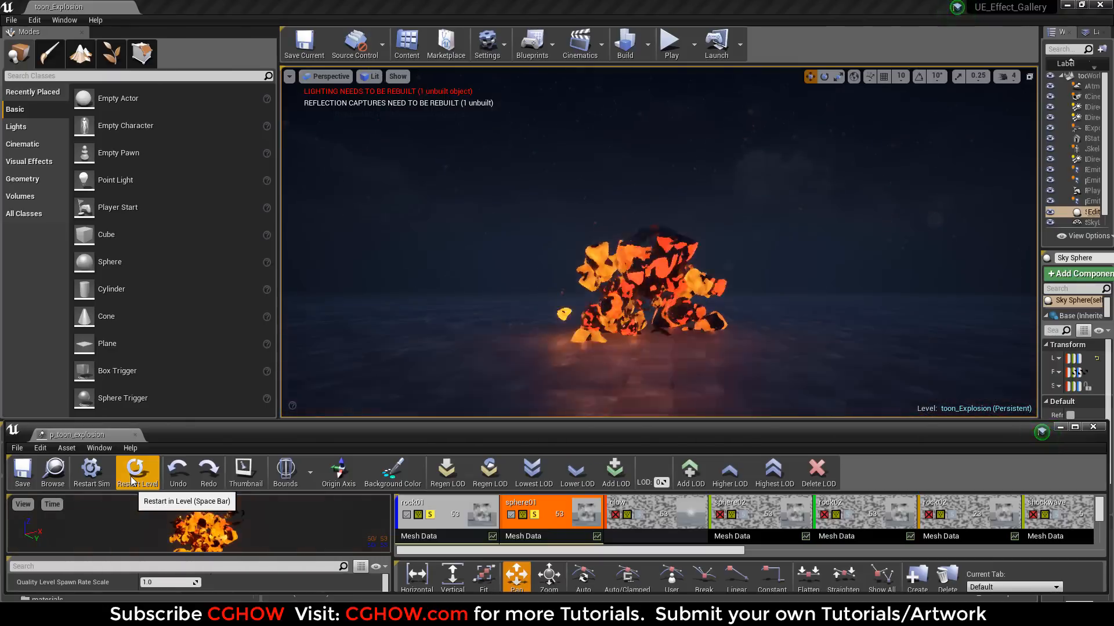
# Add the glow emitter to the soloed ones and replay the effect in the level.
pyautogui.click(636, 518)
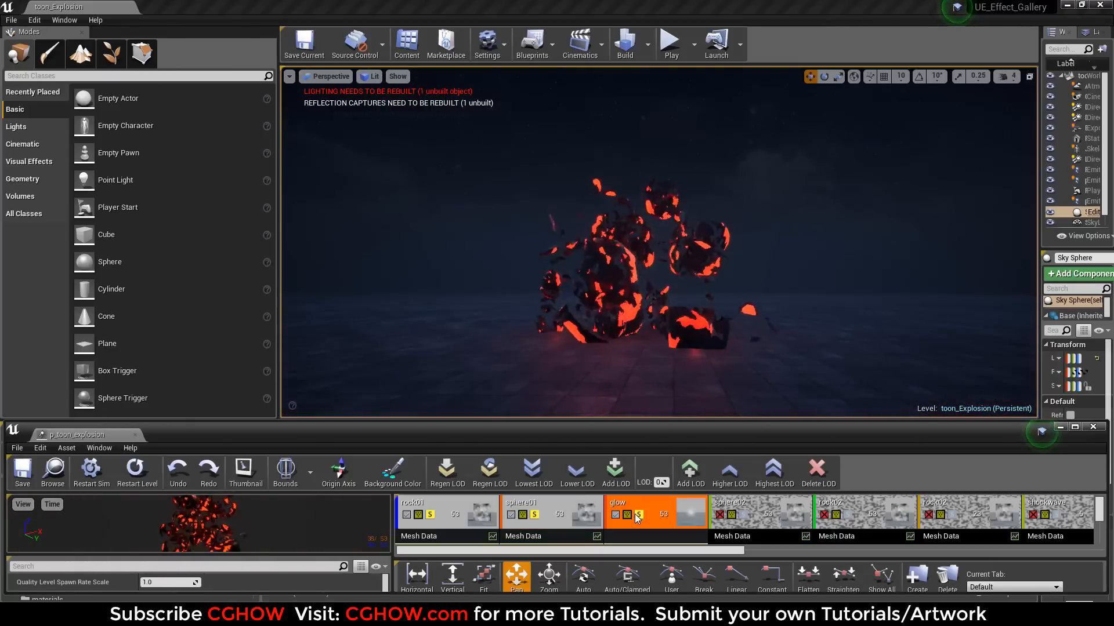
pyautogui.click(152, 485)
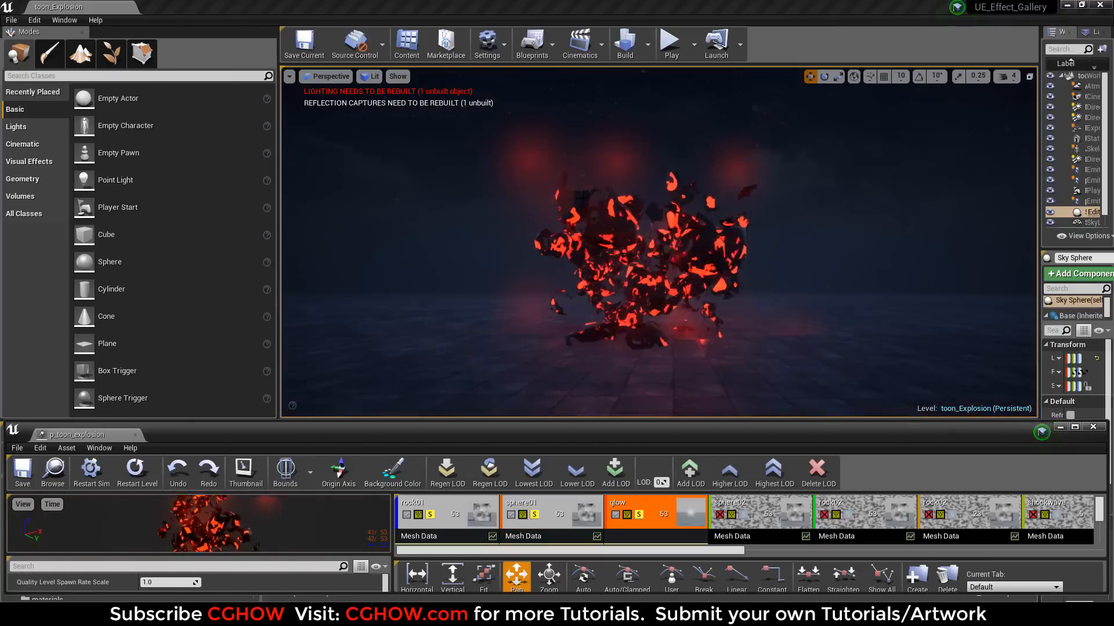
pyautogui.click(137, 472)
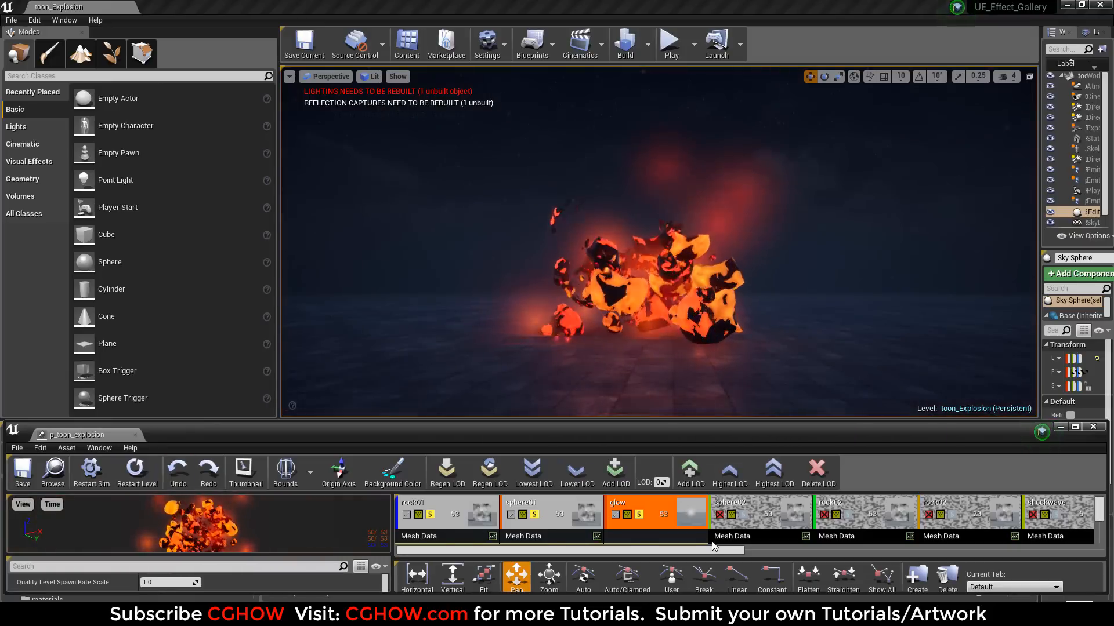
# Solo sphere02 together with rock01, sphere01 and glow, and replay the explosion repeatedly in the level.
pyautogui.click(745, 520)
pyautogui.click(137, 472)
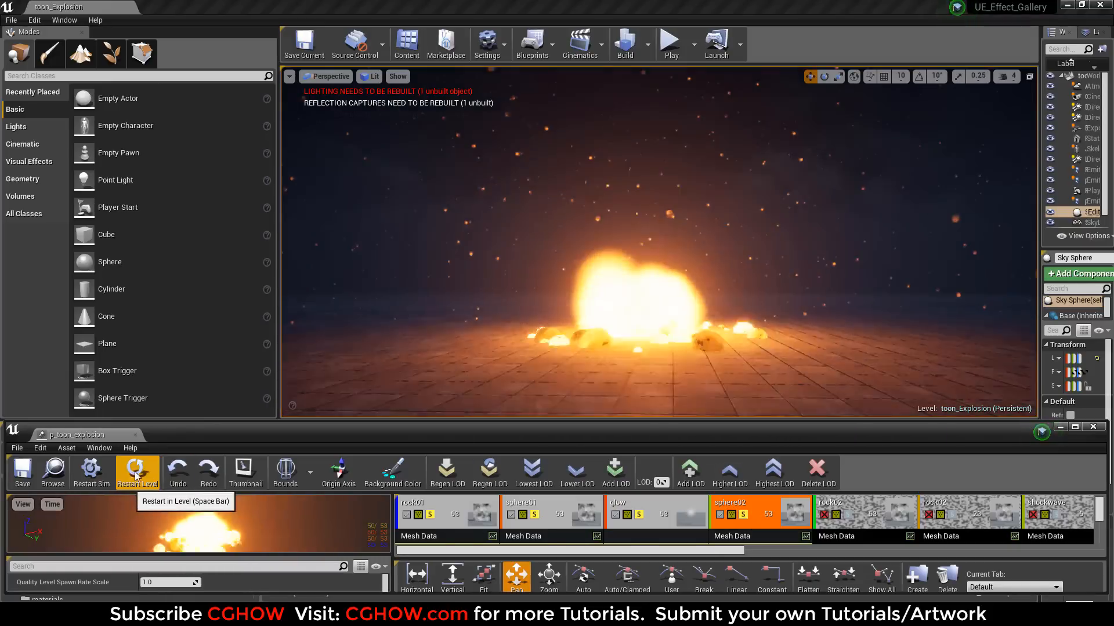
pyautogui.click(138, 471)
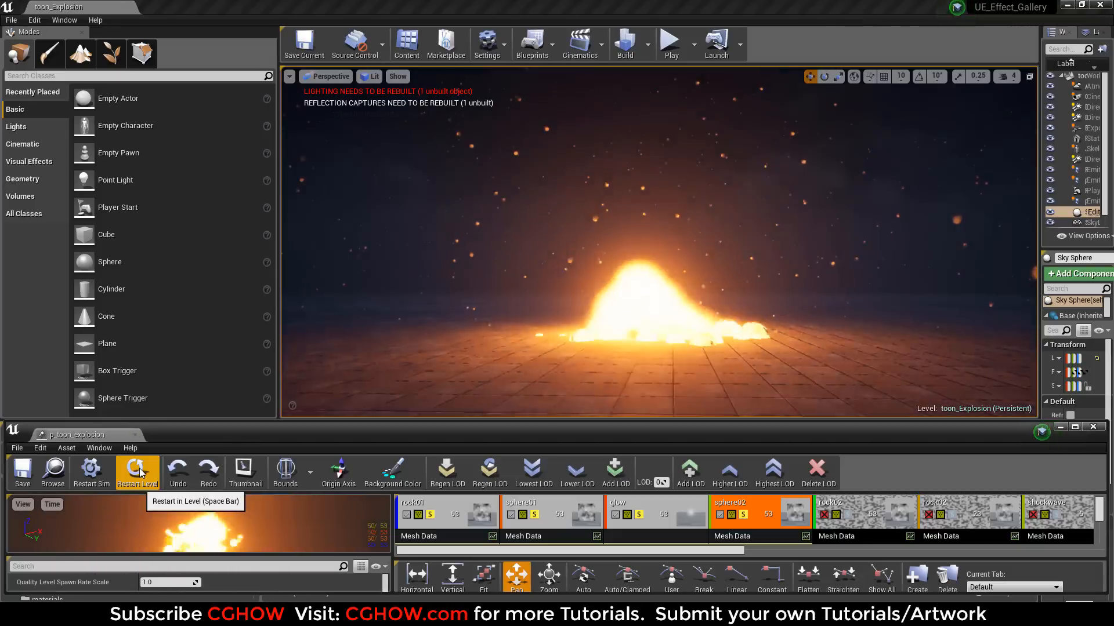
pyautogui.click(129, 483)
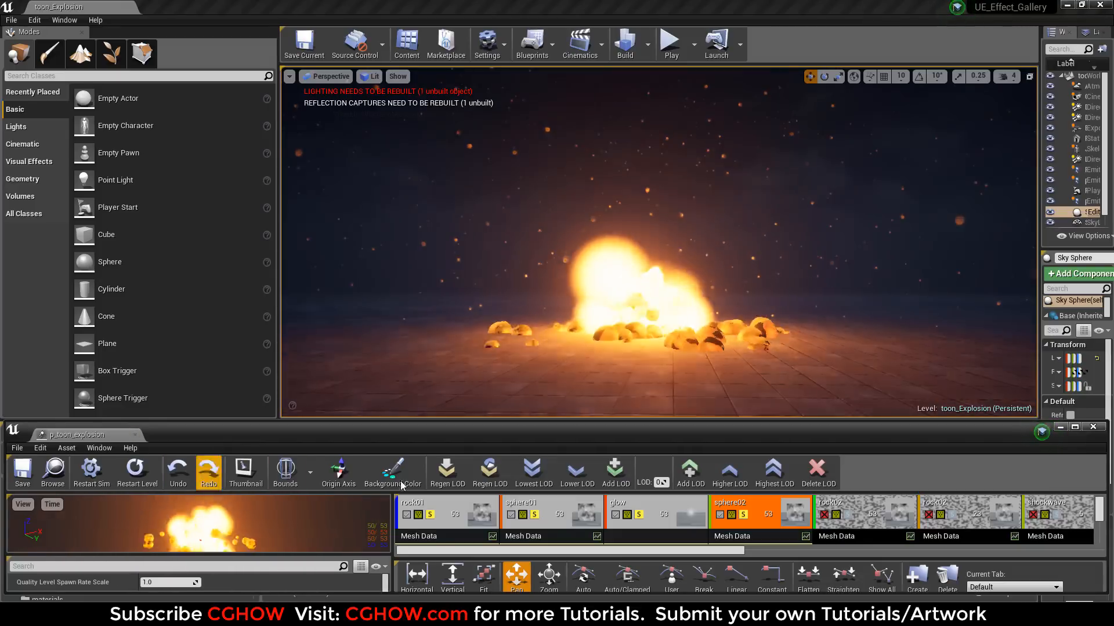
# Add the first rock02 emitter to the soloed ones and replay the explosion in the level.
pyautogui.click(850, 518)
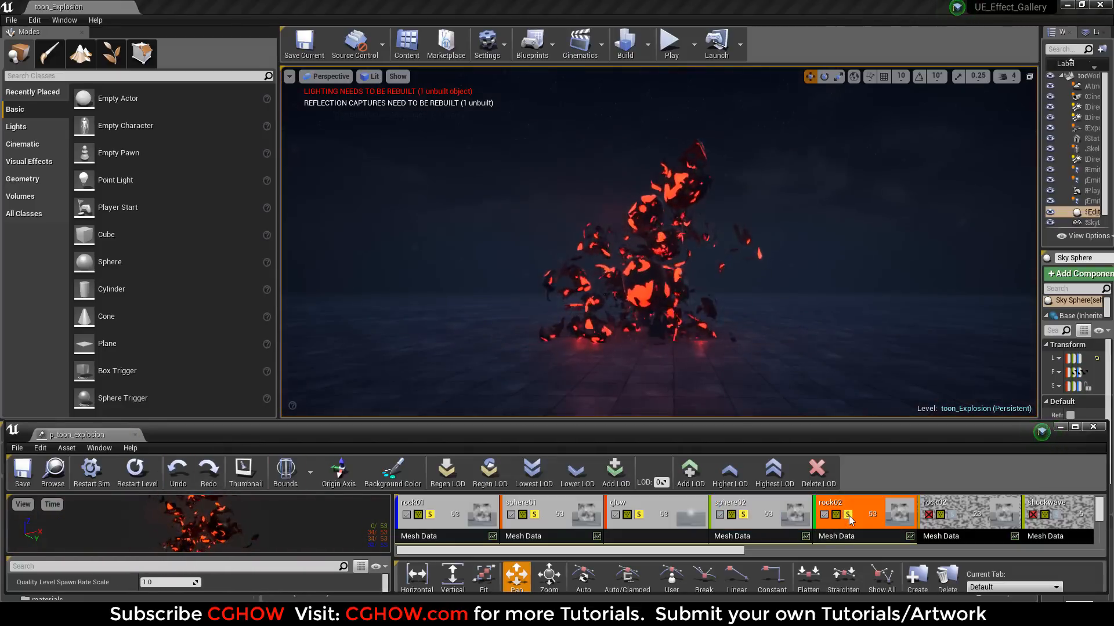
pyautogui.click(155, 480)
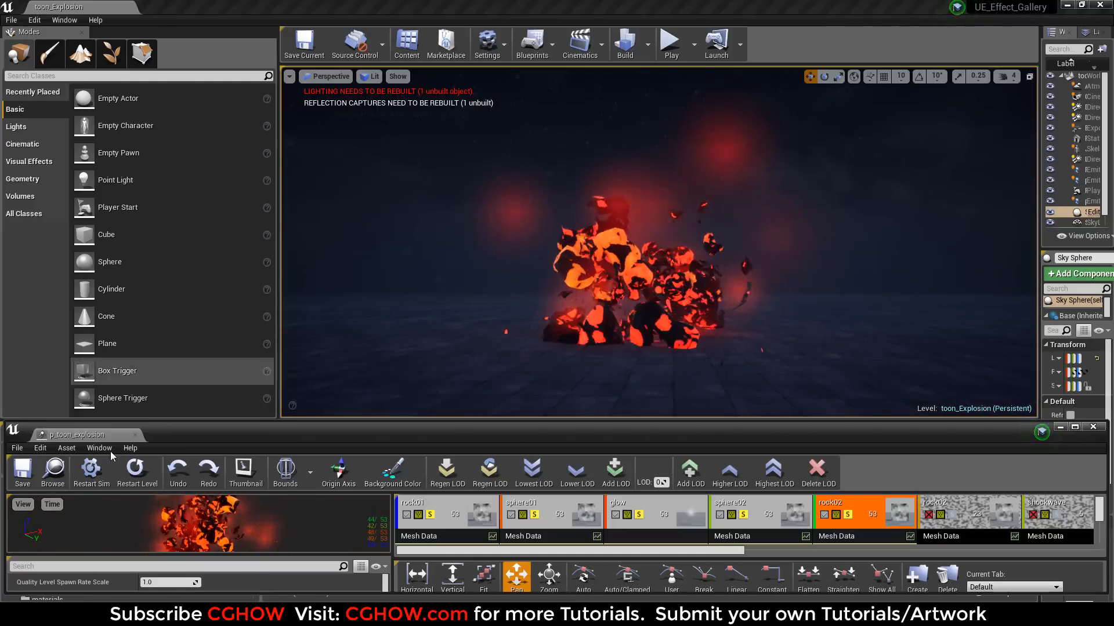
pyautogui.click(134, 481)
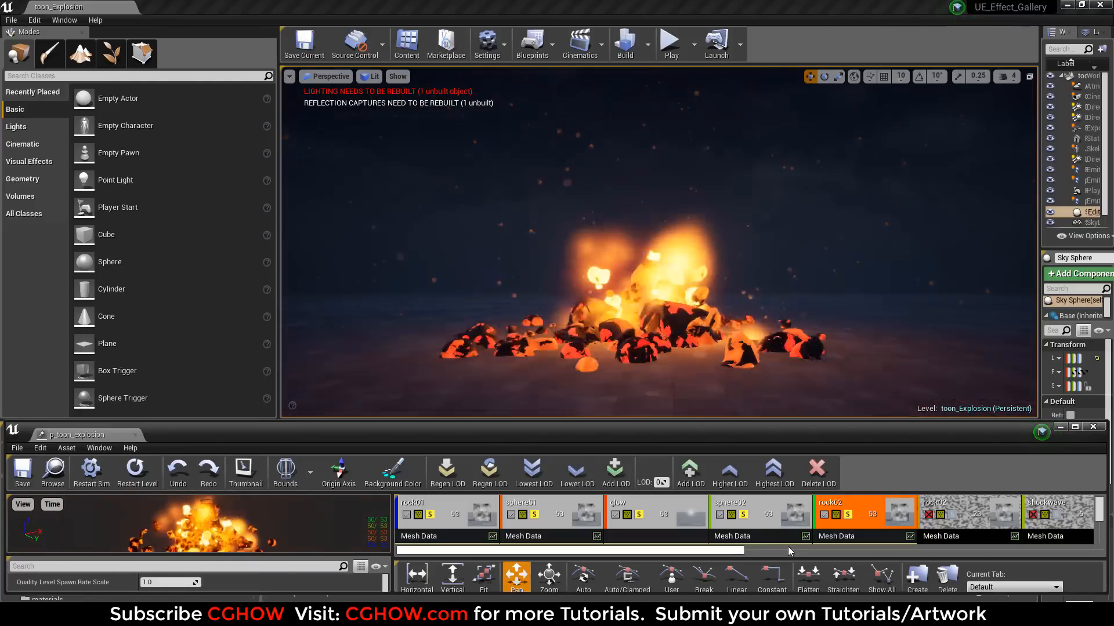
# Try to solo the second rock02 emitter and replay the effect in the level.
pyautogui.moveTo(734, 550); pyautogui.dragTo(891, 554)
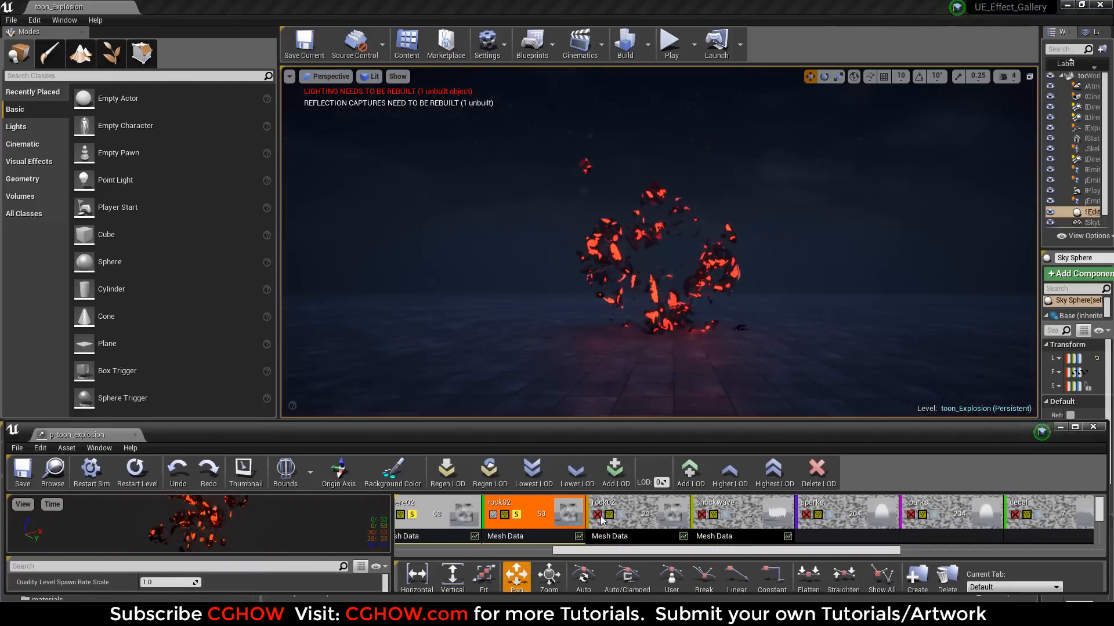
pyautogui.click(622, 515)
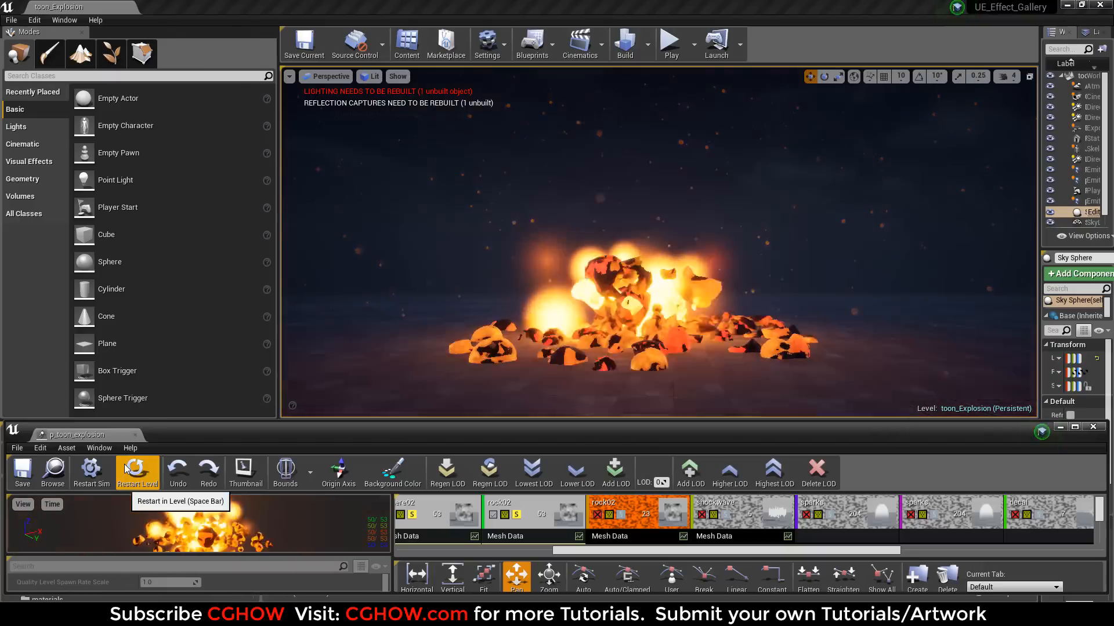
pyautogui.click(125, 469)
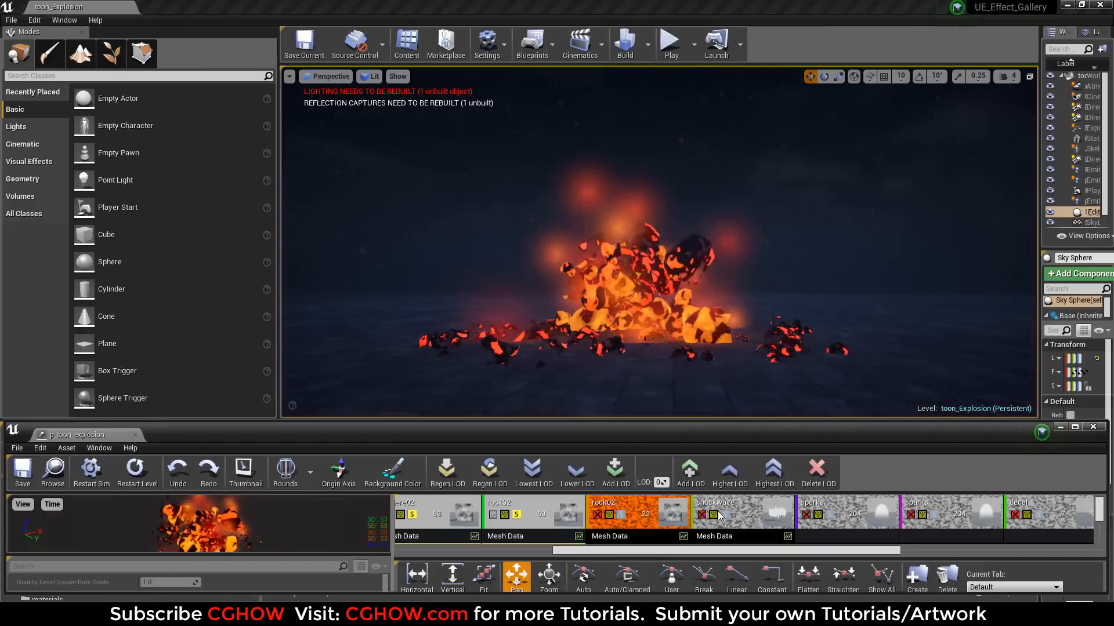
# Solo the shockwave emitter along with the earlier ones and replay the effect several times in the level.
pyautogui.click(727, 519)
pyautogui.click(137, 471)
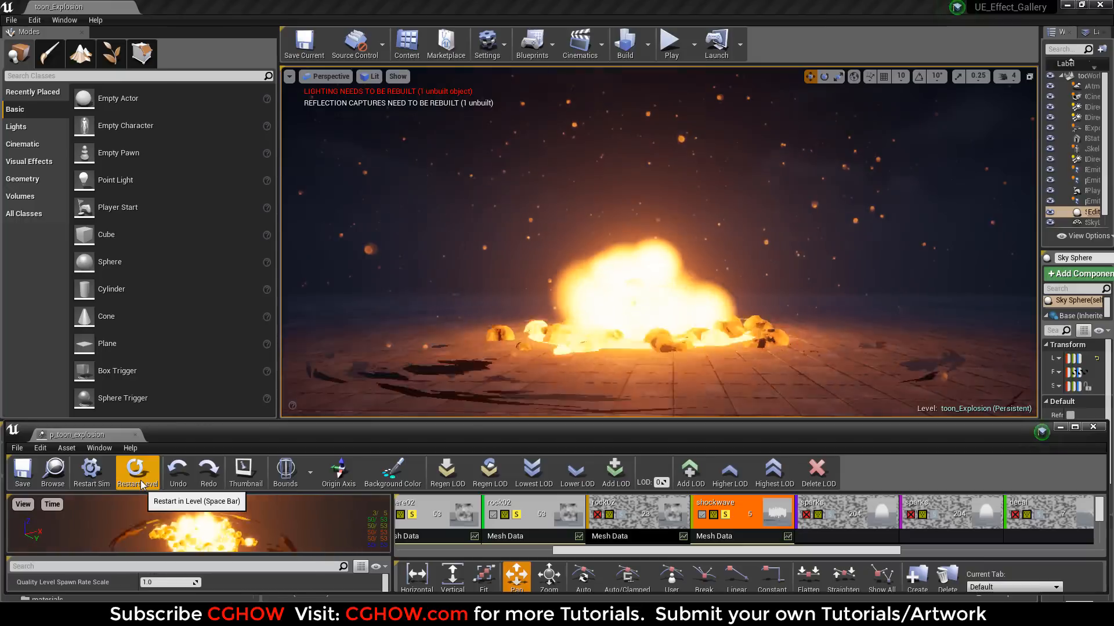
pyautogui.click(141, 486)
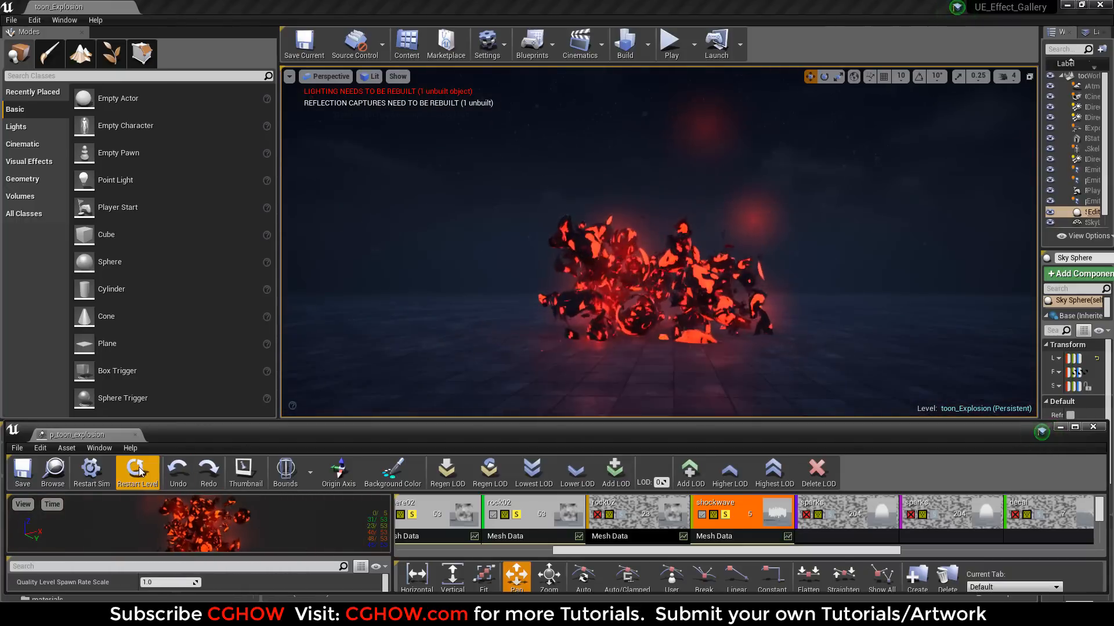
pyautogui.click(139, 471)
pyautogui.click(138, 473)
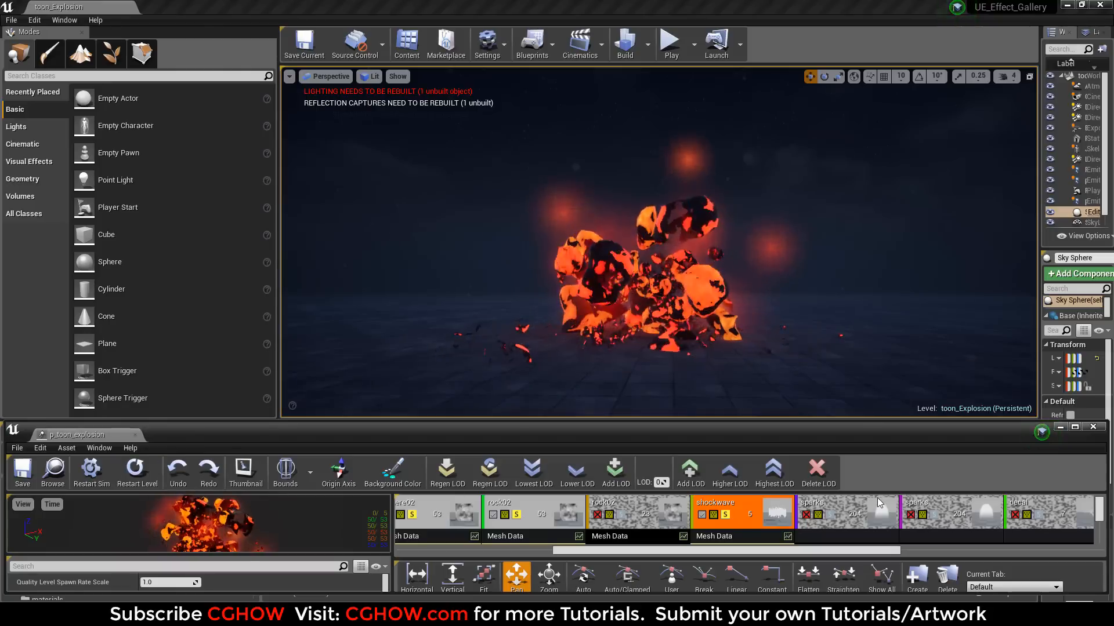
# Add both sparks emitters one after the other to the soloed set, replaying the explosion in the level after each.
pyautogui.click(835, 520)
pyautogui.click(142, 477)
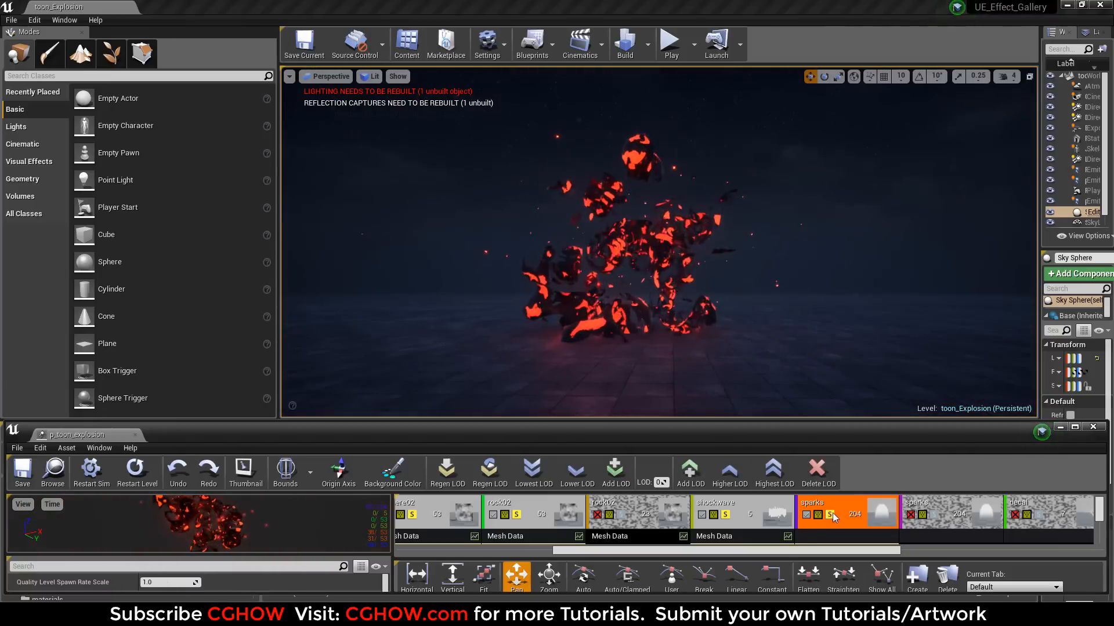
pyautogui.scroll(-5, 783, 530)
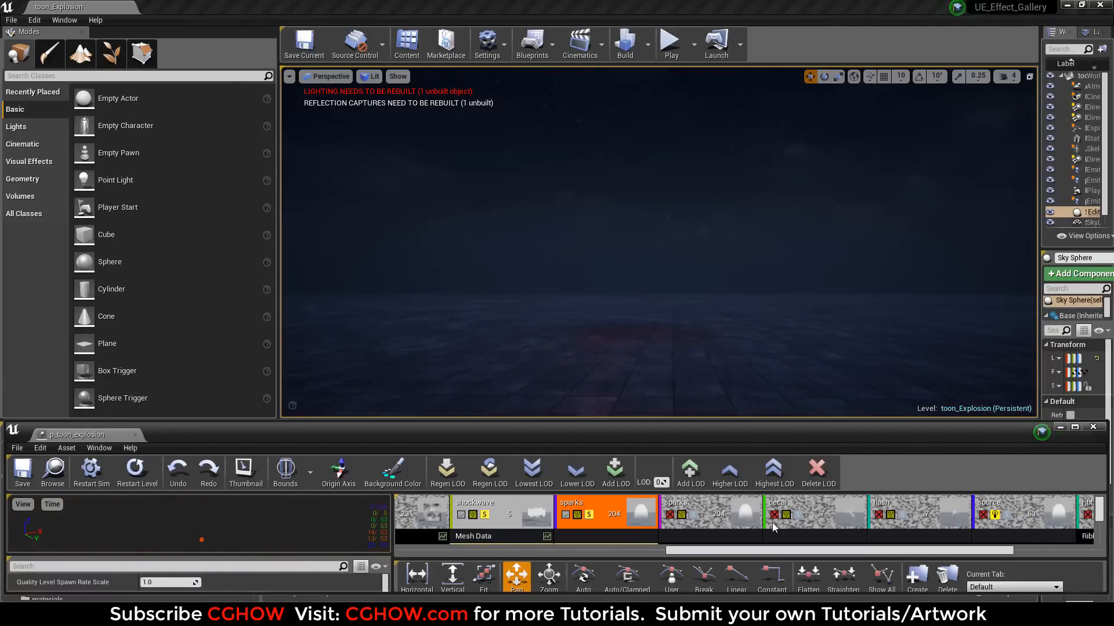
pyautogui.click(667, 515)
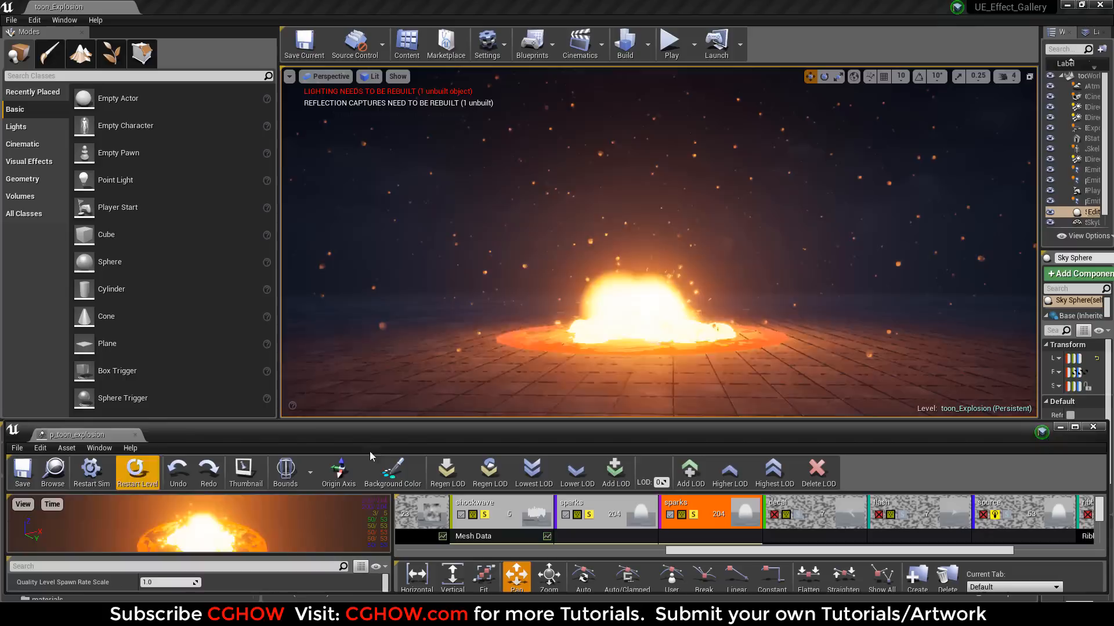
pyautogui.click(137, 471)
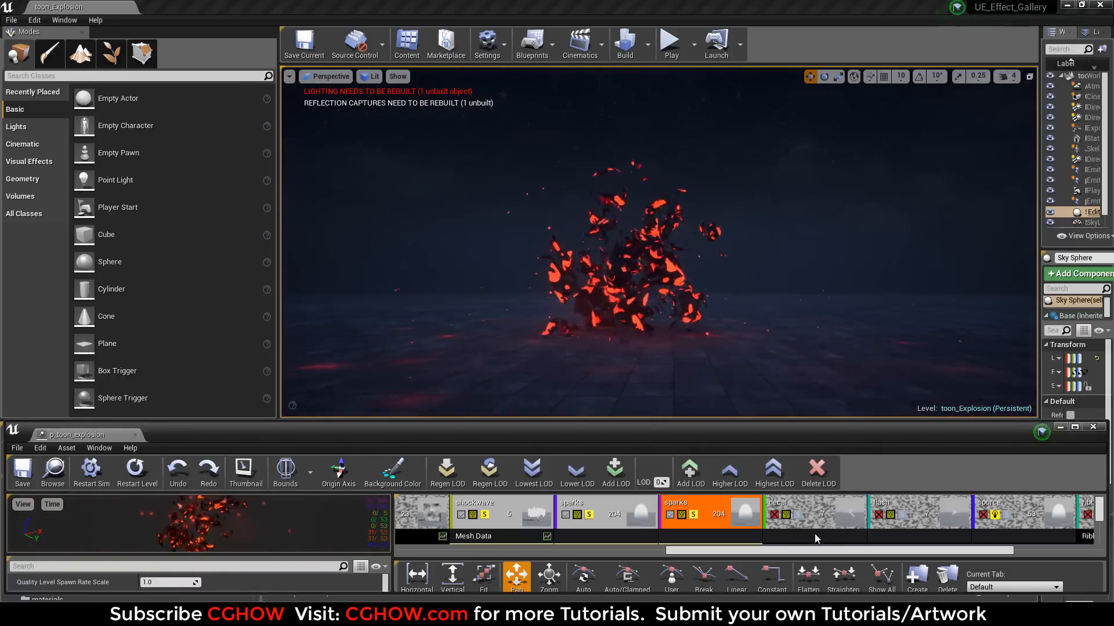
# Solo the decal emitter and the second rock02 emitter, replaying the combined explosion in the level after each addition.
pyautogui.click(797, 518)
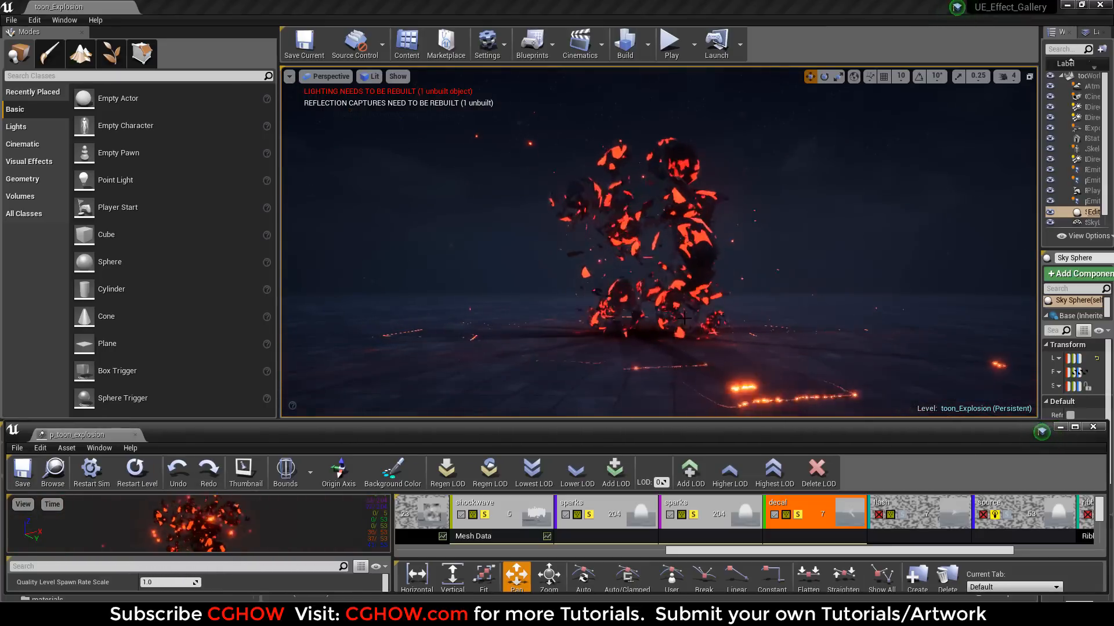
pyautogui.click(137, 475)
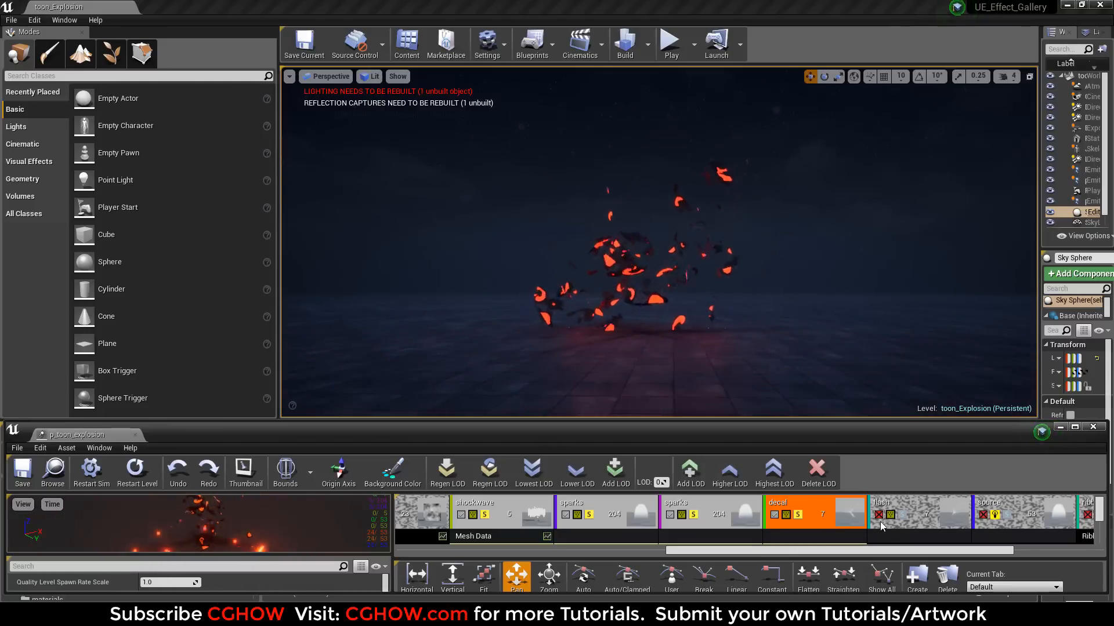
pyautogui.moveTo(692, 556); pyautogui.dragTo(618, 539)
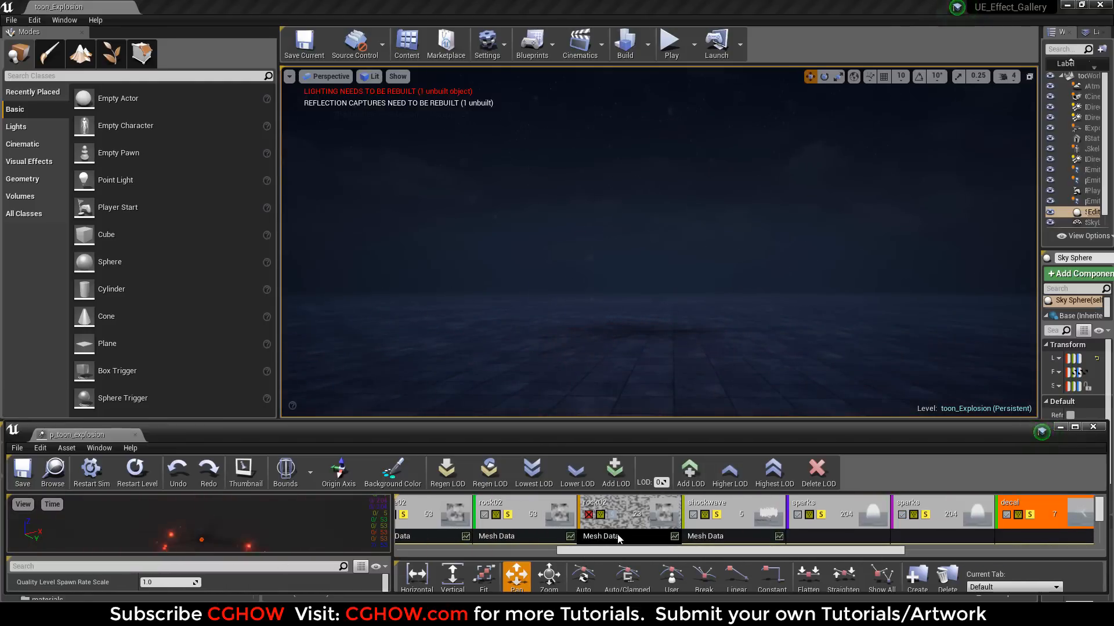
pyautogui.click(613, 518)
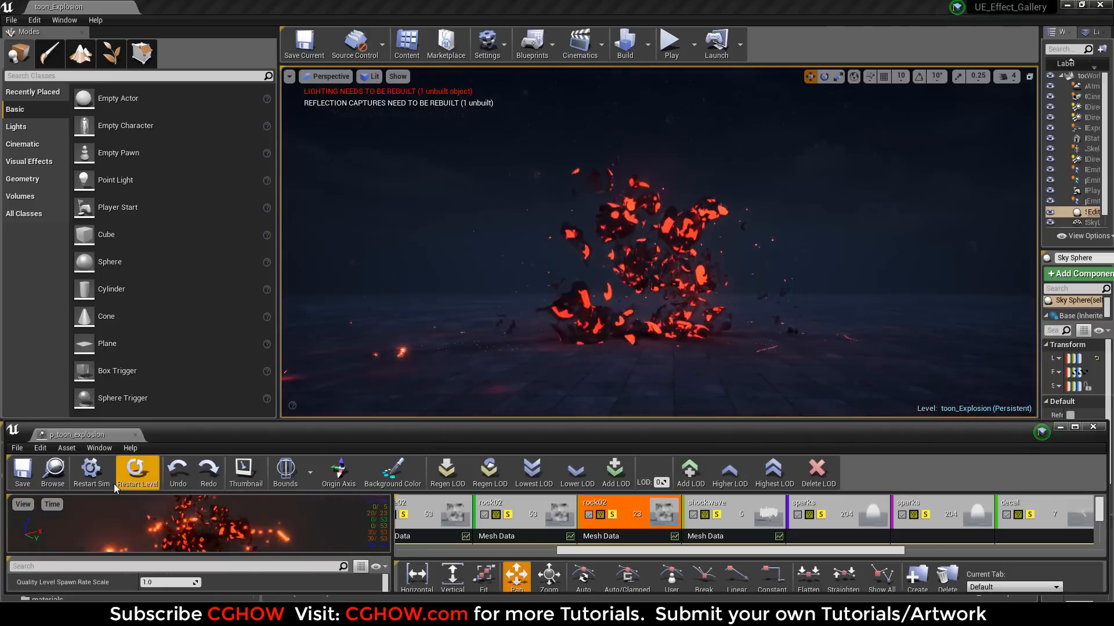
pyautogui.click(133, 481)
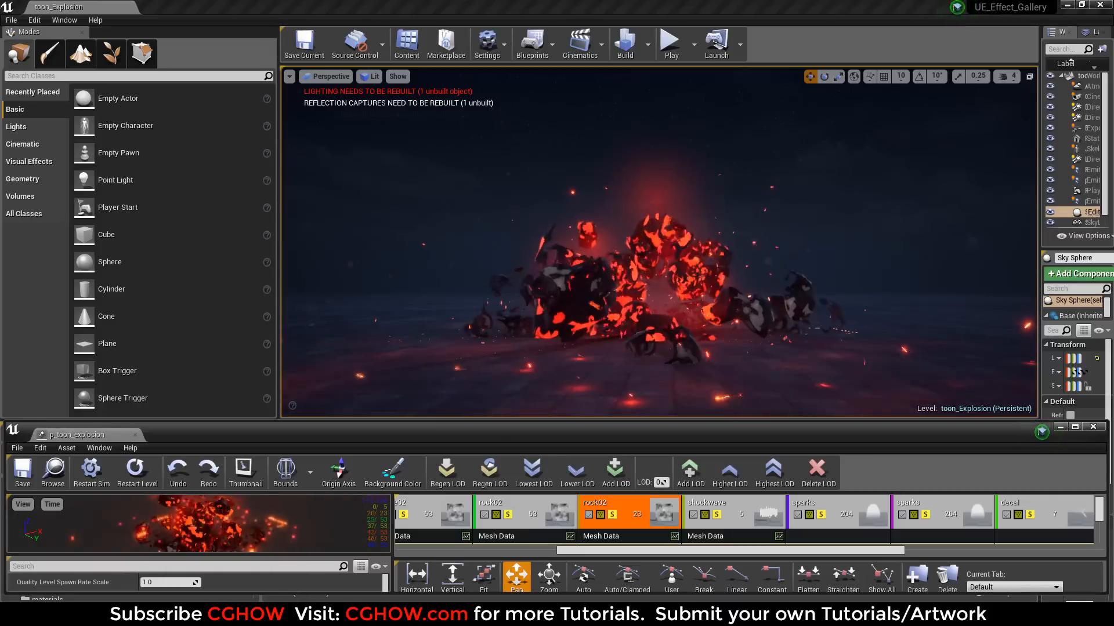
pyautogui.click(136, 485)
# Add the flash emitter to the soloed ones and replay the effect in the level.
pyautogui.moveTo(787, 550); pyautogui.dragTo(986, 558)
pyautogui.click(136, 470)
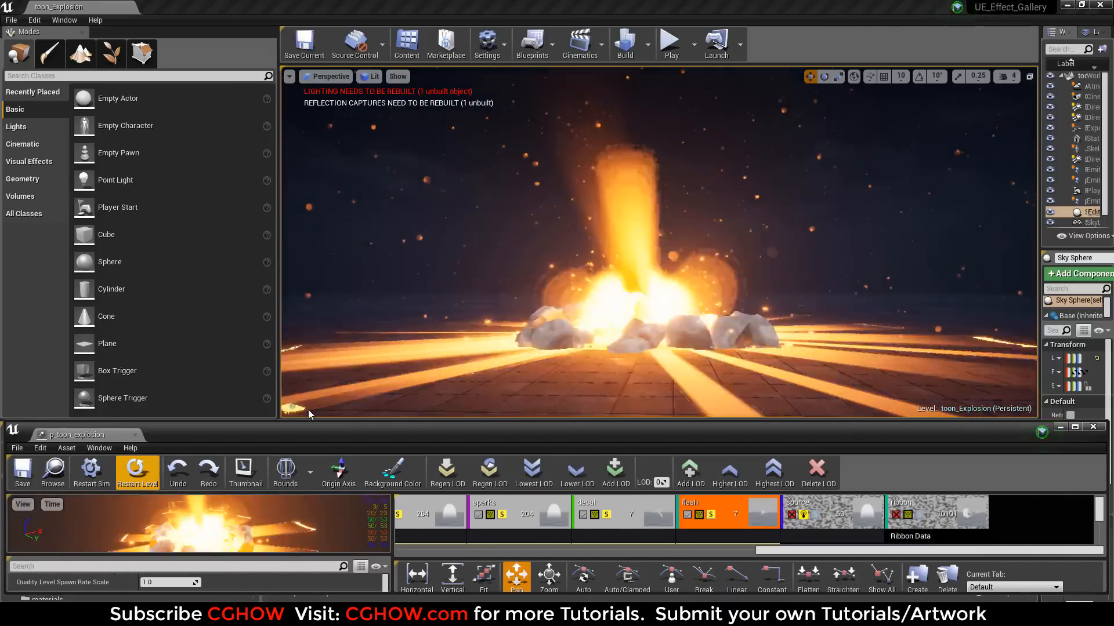
pyautogui.click(136, 470)
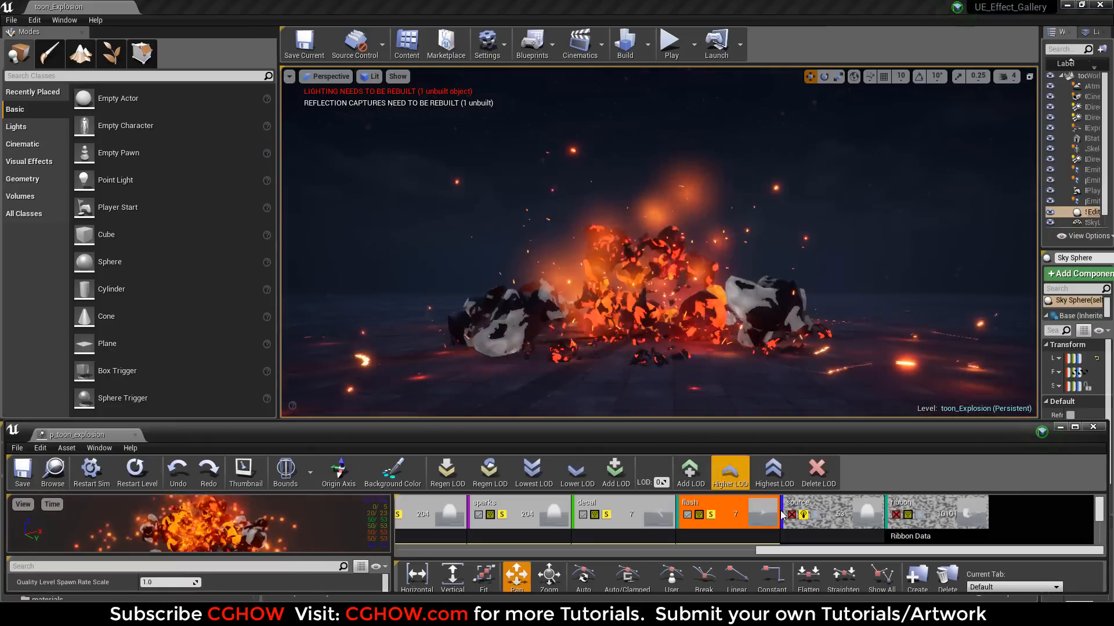
# Solo the source and ribbon emitters at the end of the list and replay the complete explosion in the level.
pyautogui.click(815, 522)
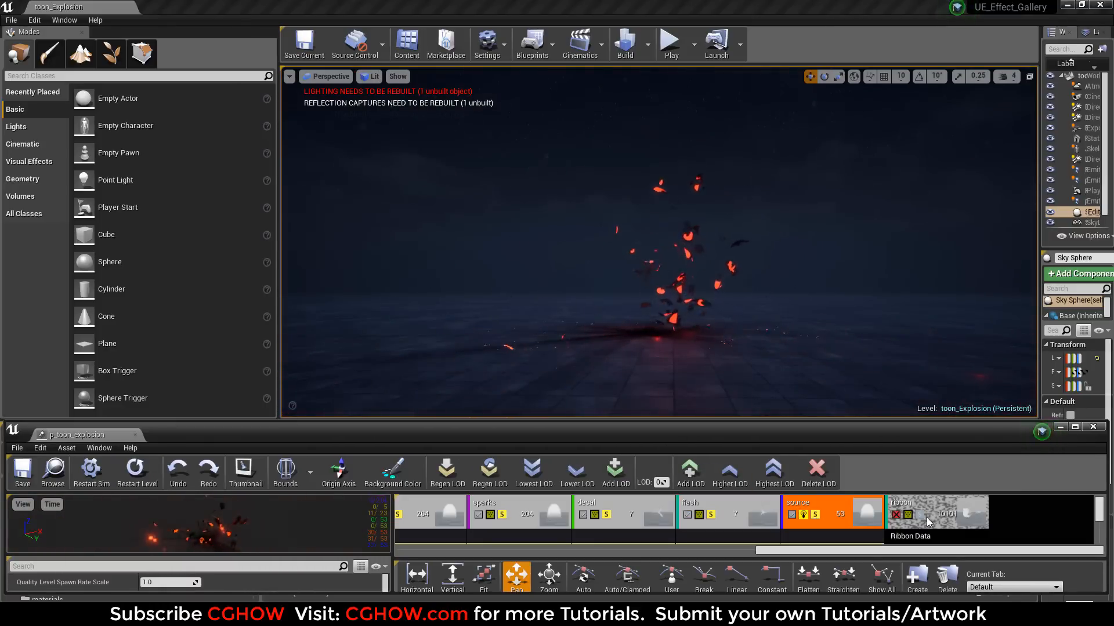
pyautogui.click(922, 520)
pyautogui.click(135, 470)
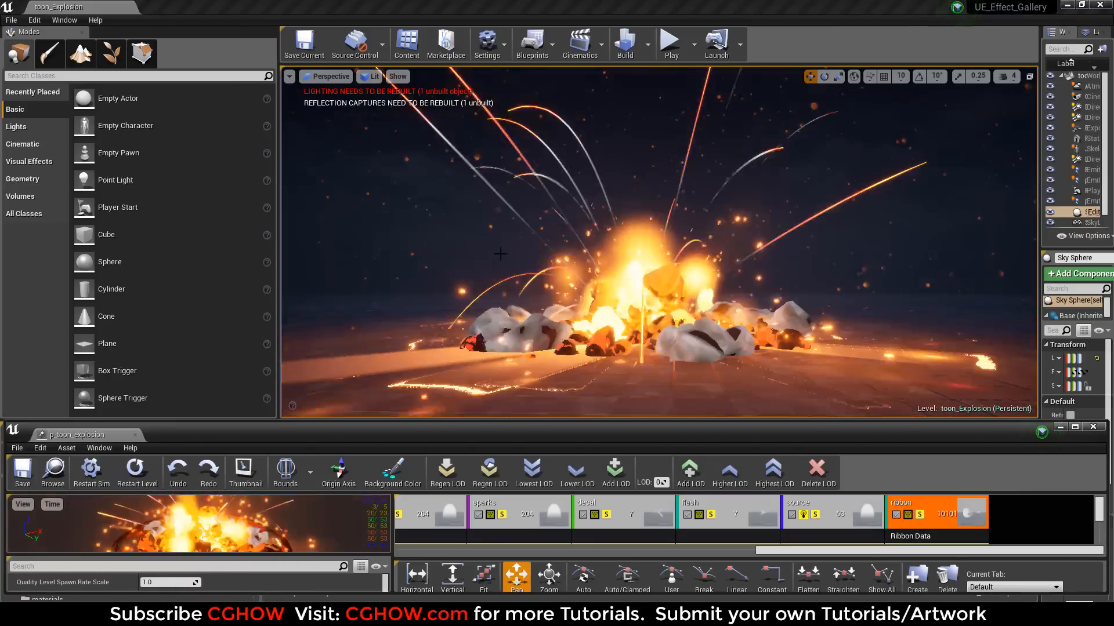
pyautogui.click(137, 473)
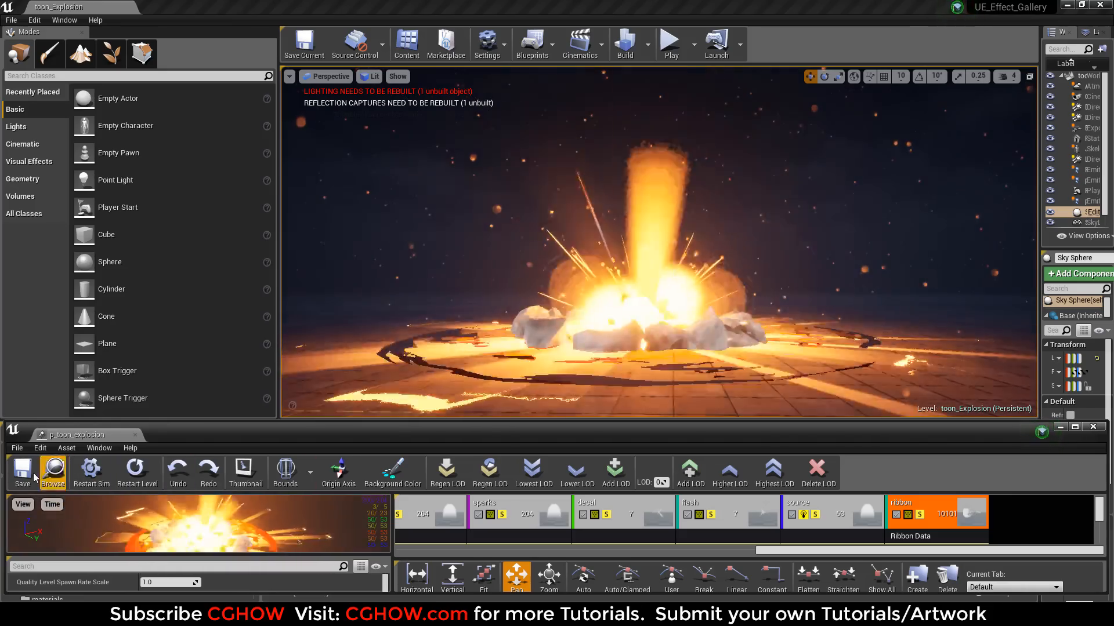
# Save and close p_toon_explosion, and preview the explosion in a full-screen play session of the level before stopping it.
pyautogui.click(23, 473)
pyautogui.click(136, 435)
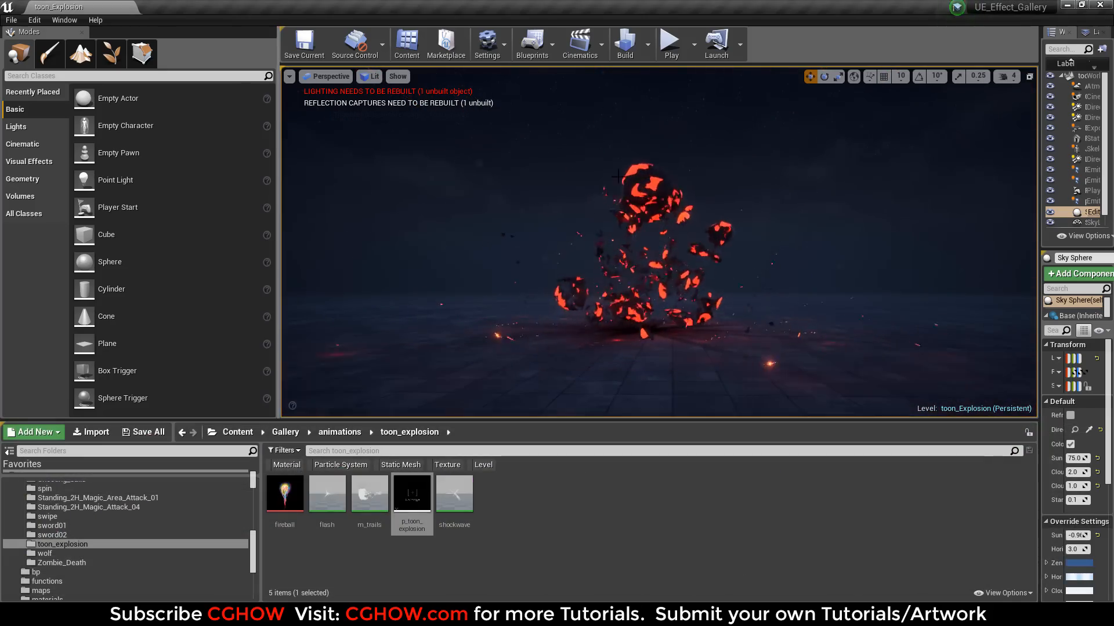
pyautogui.click(671, 57)
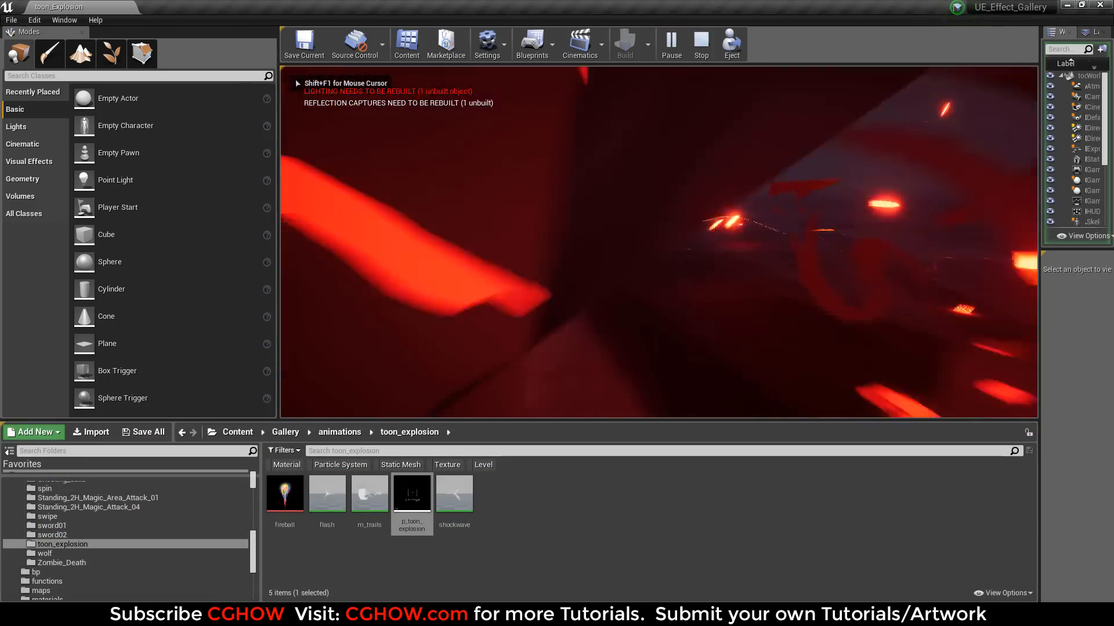
pyautogui.press('F11')
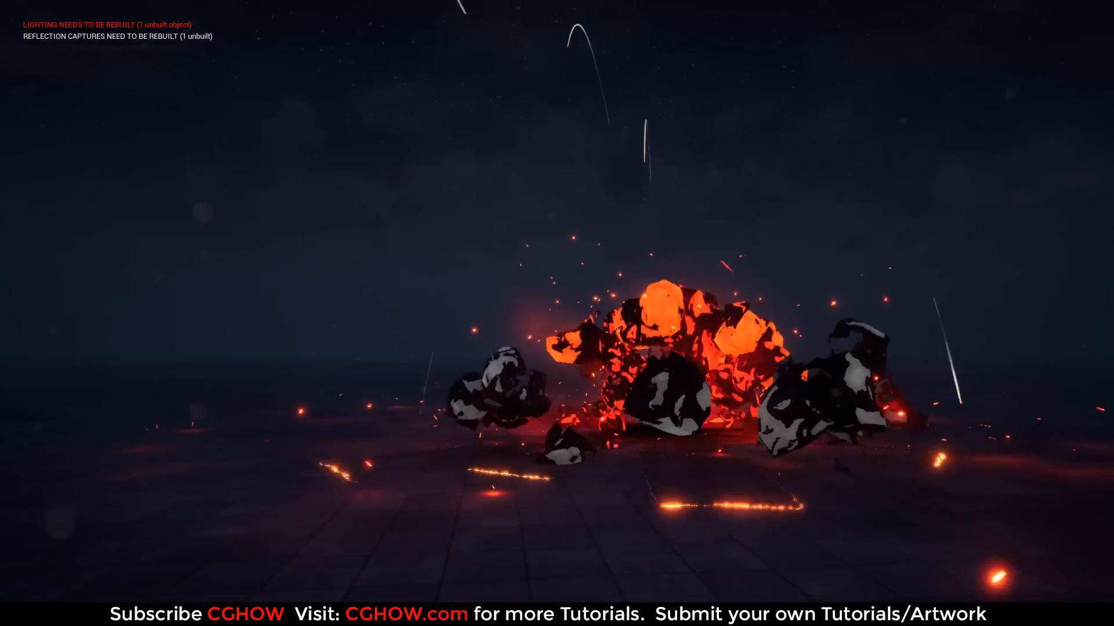
pyautogui.press('F11')
pyautogui.press('Escape')
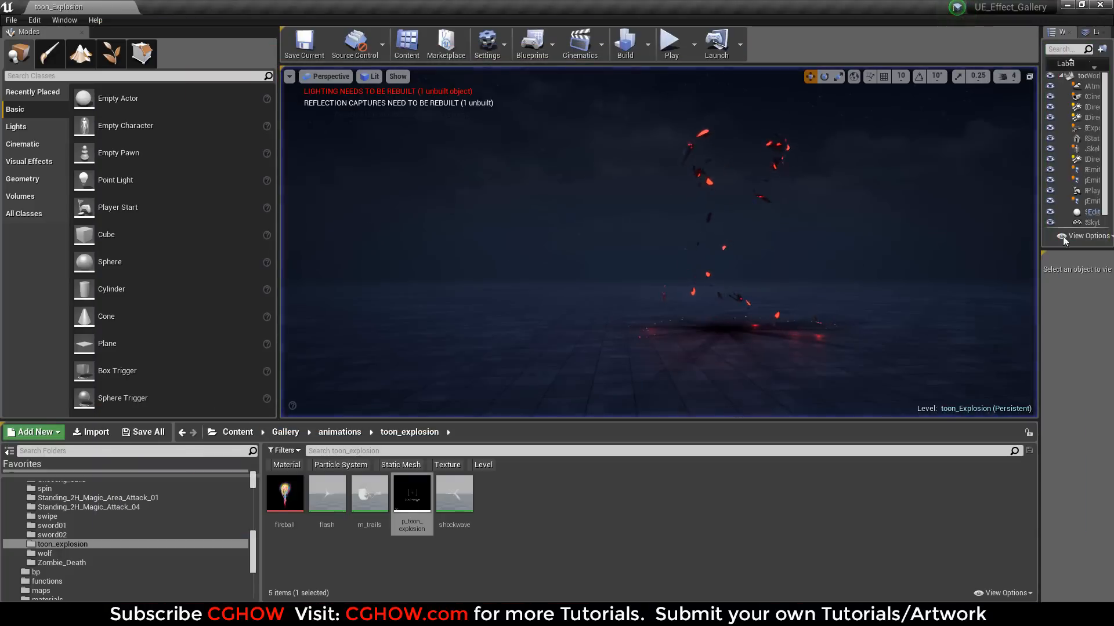
# Widen the World Outliner, select the p_toon_explosion emitter actor and open the Level Blueprint.
pyautogui.moveTo(1039, 225); pyautogui.dragTo(930, 232)
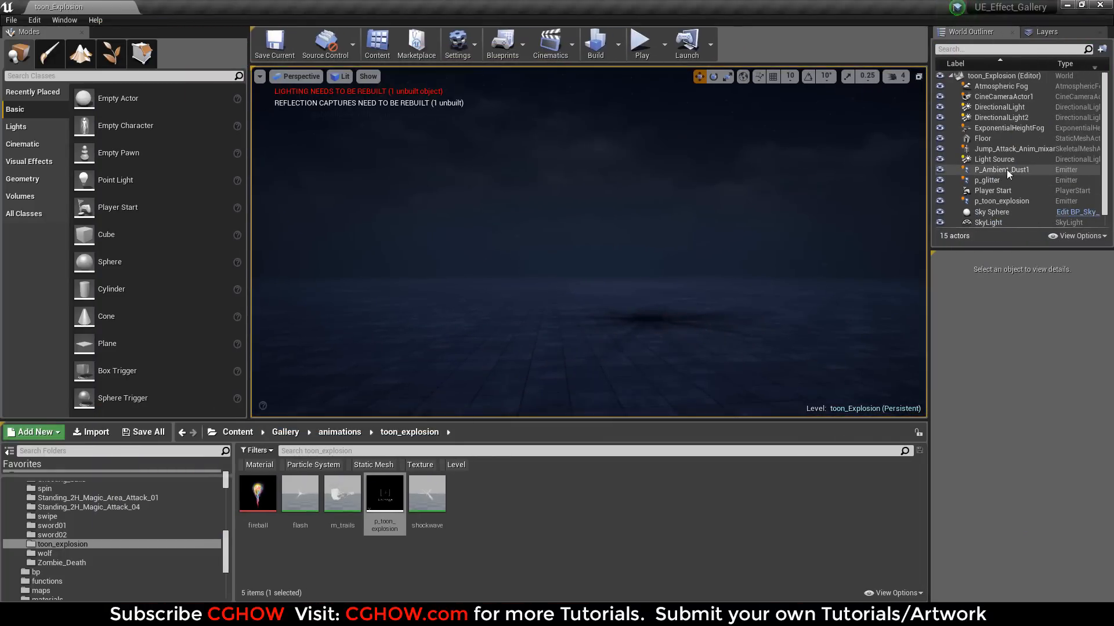
pyautogui.click(1010, 201)
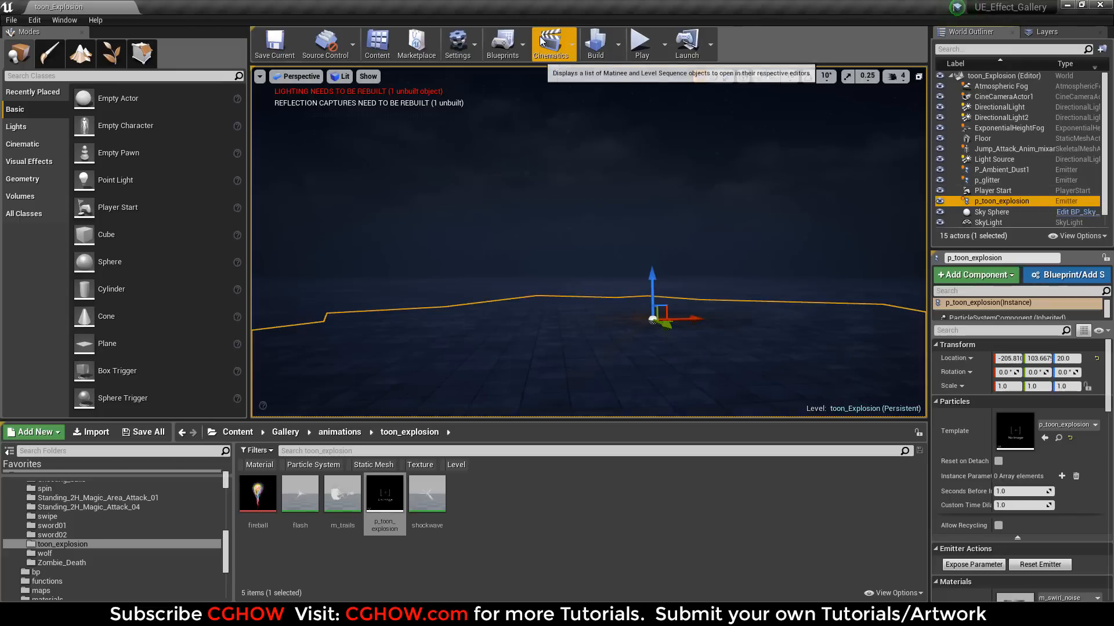
pyautogui.click(550, 57)
pyautogui.click(548, 145)
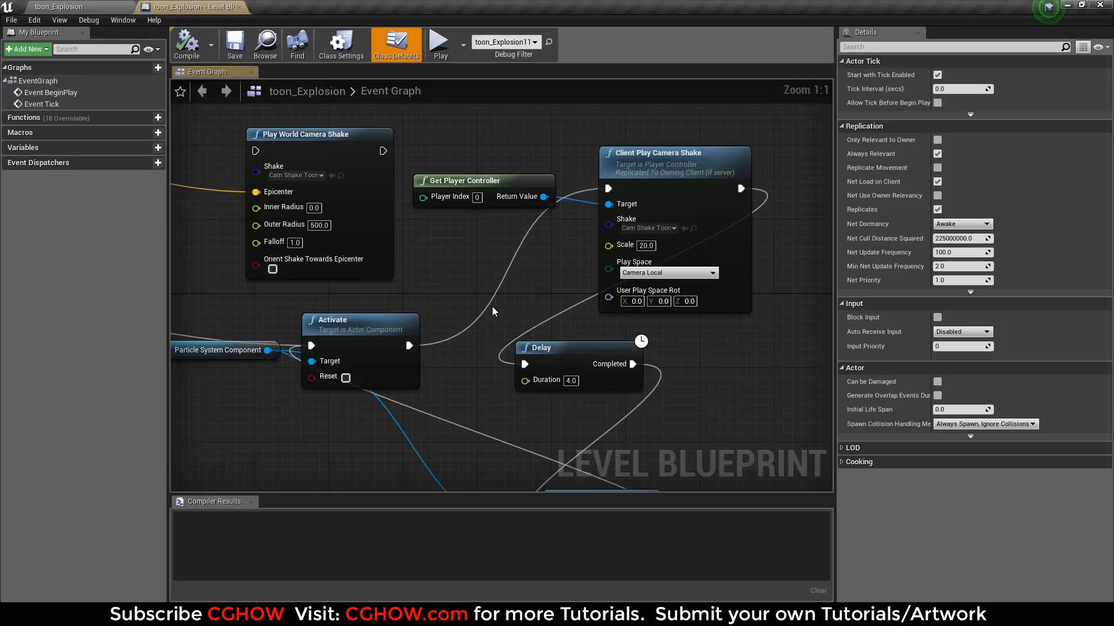
# Delete the GetActorLocation and Play World Camera Shake nodes from the level's event graph.
pyautogui.moveTo(407, 331); pyautogui.dragTo(654, 352, button='right')
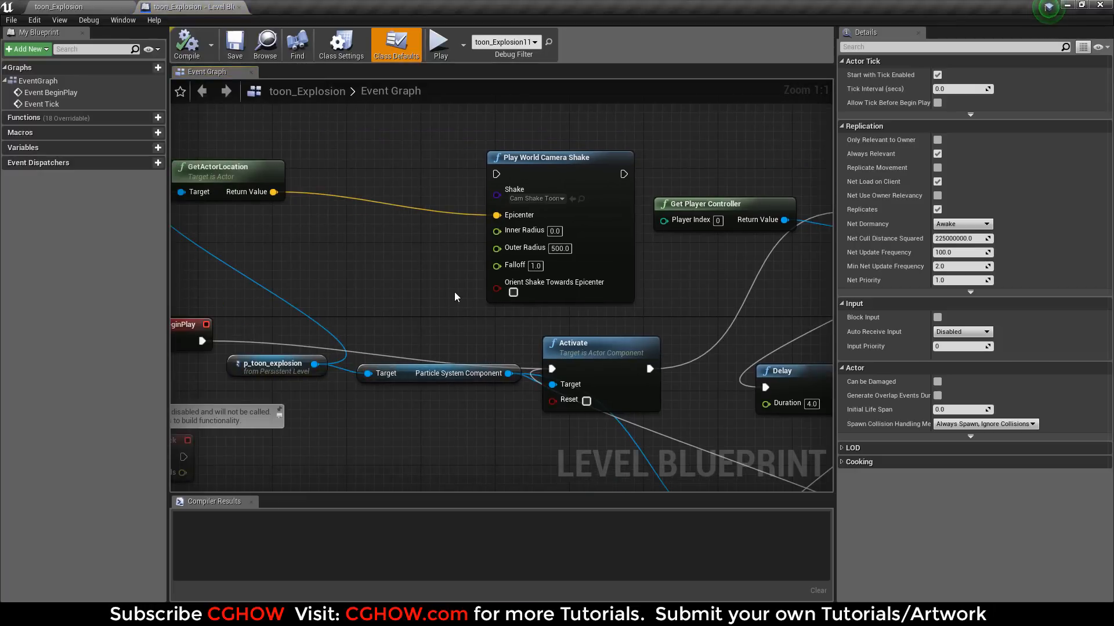
pyautogui.moveTo(425, 280); pyautogui.dragTo(561, 308, button='right')
pyautogui.moveTo(470, 225); pyautogui.dragTo(388, 221, button='right')
pyautogui.moveTo(289, 136); pyautogui.dragTo(615, 302)
pyautogui.press('Delete')
# Rearrange the remaining camera shake nodes in the event graph, clear of the Activate and Delay nodes.
pyautogui.moveTo(602, 322); pyautogui.dragTo(283, 375, button='right')
pyautogui.moveTo(583, 293); pyautogui.dragTo(531, 346, button='right')
pyautogui.moveTo(399, 169); pyautogui.dragTo(645, 149)
pyautogui.moveTo(473, 385); pyautogui.dragTo(667, 183, button='right')
# Move the p_toon_explosion reference and Particle System Component nodes below the wire from Event BeginPlay to Activate.
pyautogui.scroll(-1, 406, 317)
pyautogui.moveTo(406, 317); pyautogui.dragTo(577, 350, button='right')
pyautogui.moveTo(358, 227); pyautogui.dragTo(352, 243)
pyautogui.moveTo(504, 246); pyautogui.dragTo(471, 294)
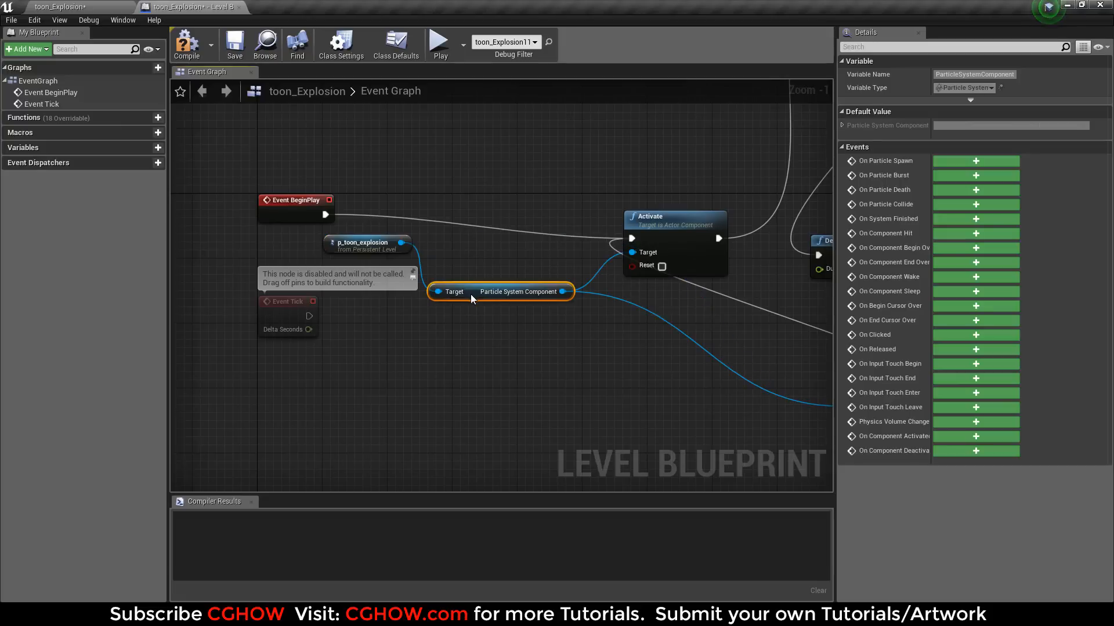
pyautogui.click(666, 222)
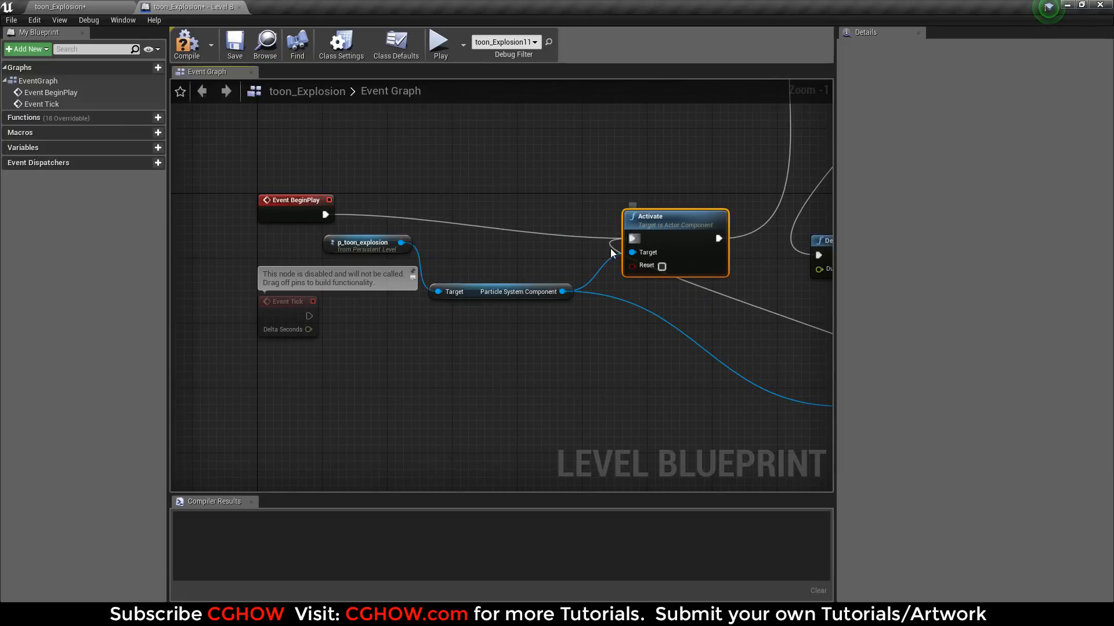
pyautogui.moveTo(376, 246); pyautogui.dragTo(375, 263)
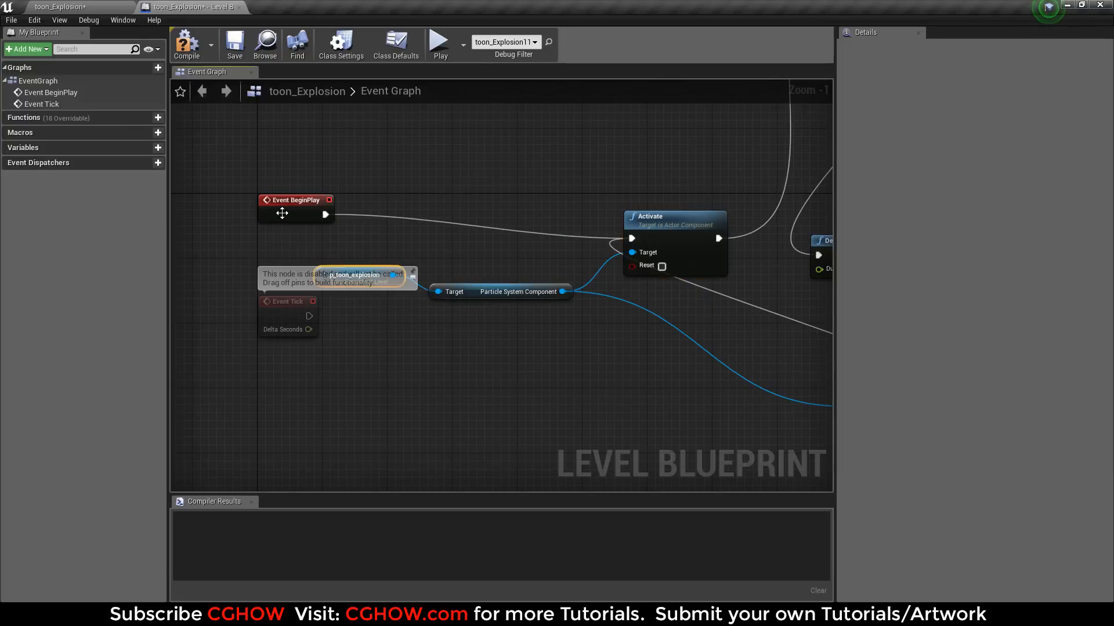
# Trace the execution flow from Event BeginPlay through the Activate, Delay and Deactivate nodes.
pyautogui.click(282, 213)
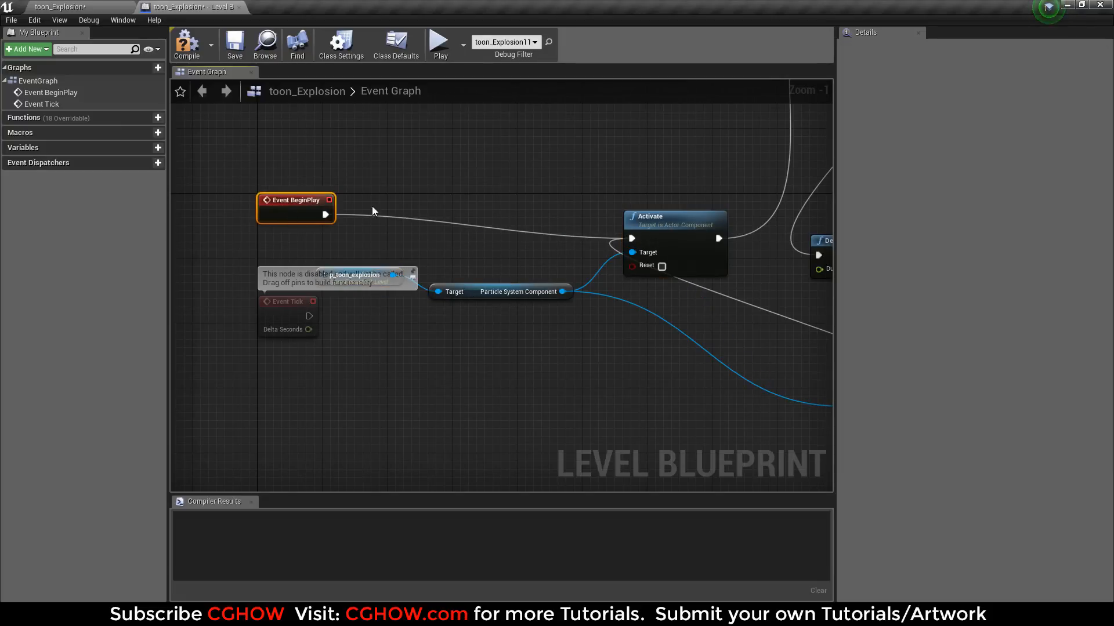
pyautogui.moveTo(632, 226); pyautogui.dragTo(413, 247, button='right')
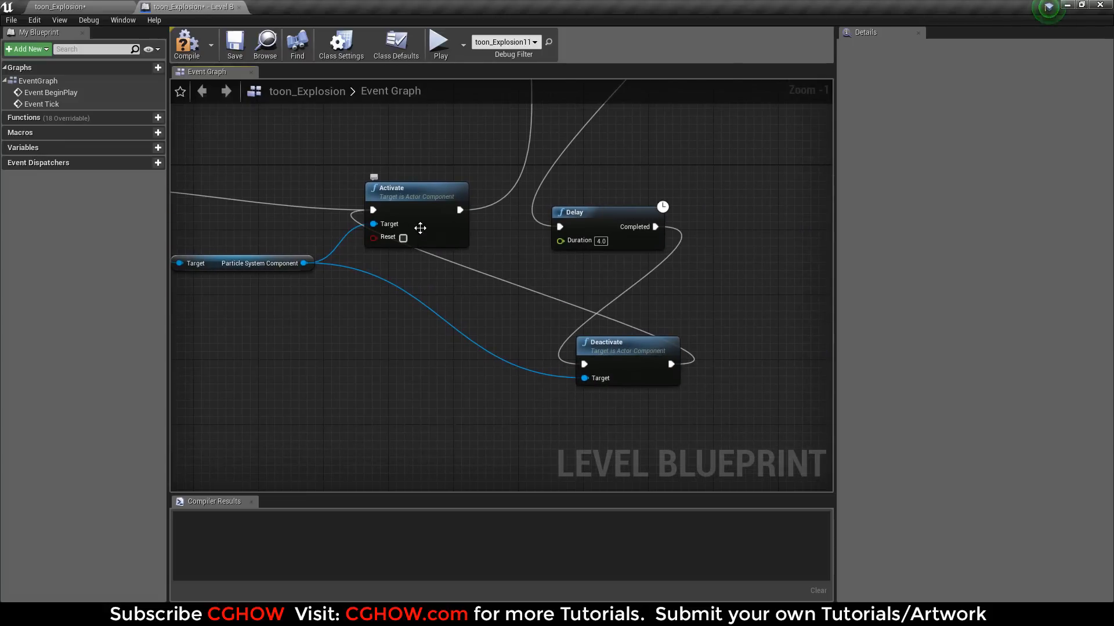